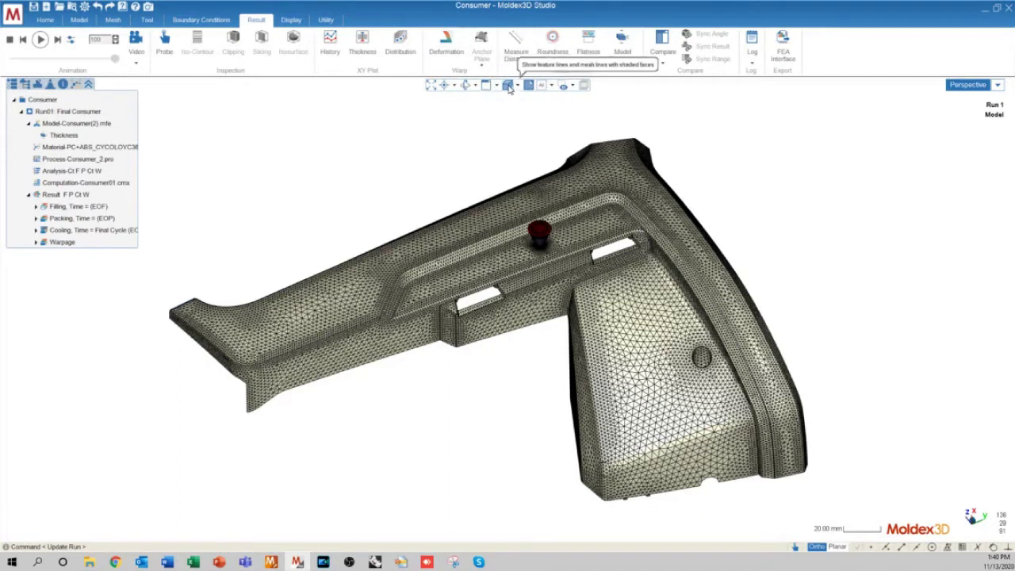
Display the part with shaded faces and feature lines only, without mesh lines.
click(517, 85)
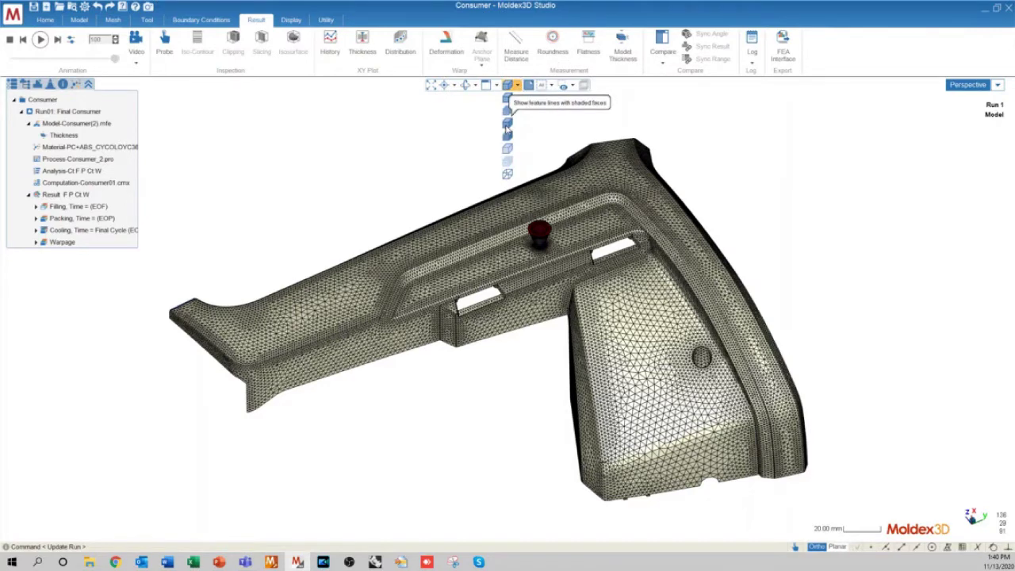
click(507, 125)
mouse_move(502, 129)
middle_down()
mouse_move(261, 272)
mouse_move(894, 248)
mouse_move(270, 283)
middle_up()
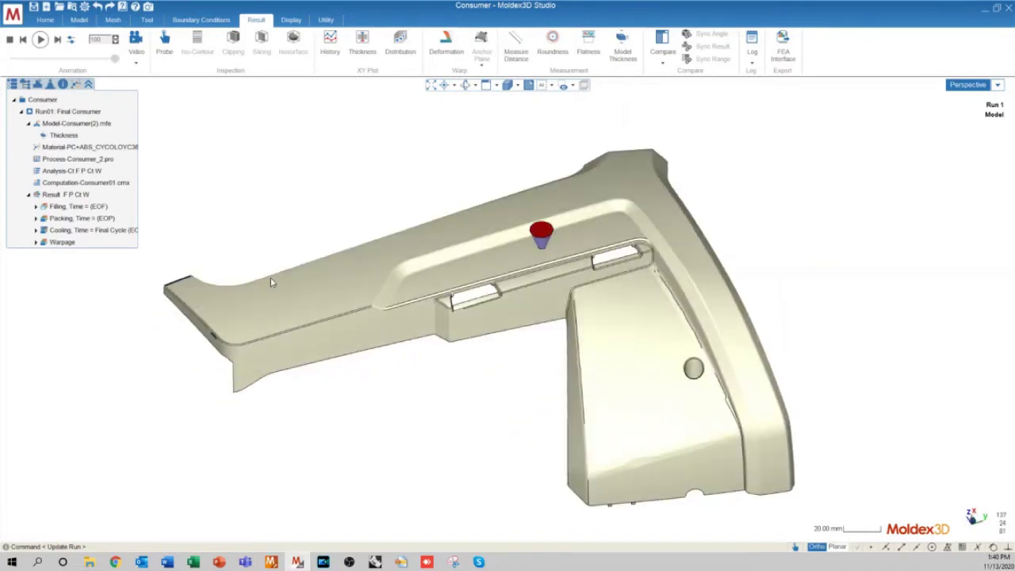
middle_drag(620, 338, 613, 360)
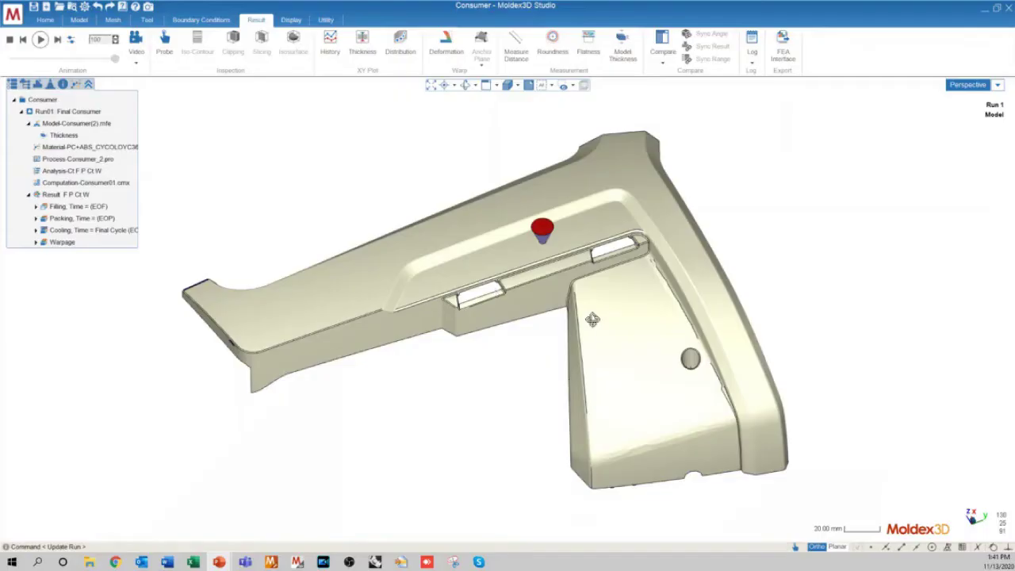
middle_drag(593, 325, 559, 309)
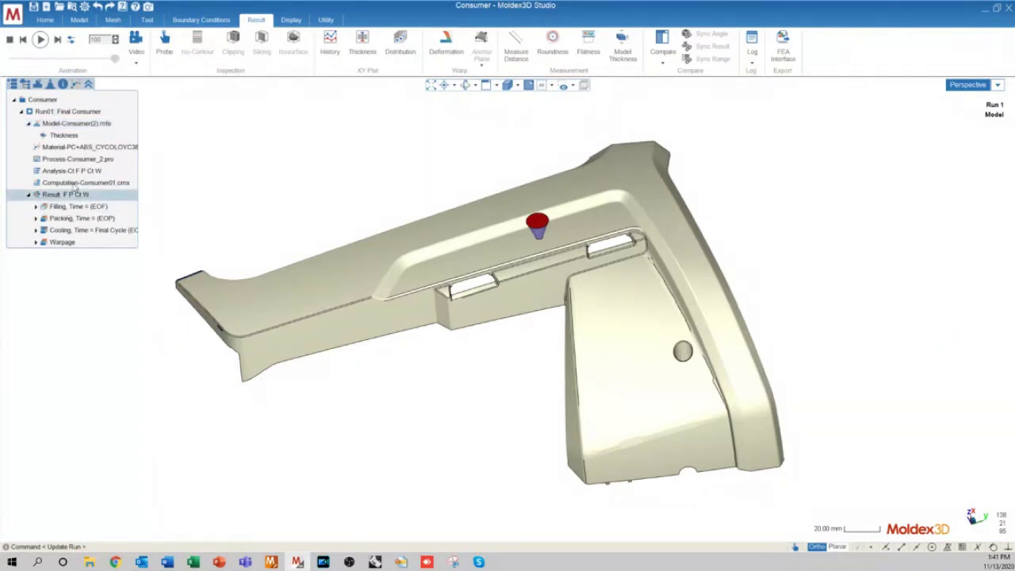
Expand the filling results and display the Melt Front Time at end of filling on the part.
double_click(60, 206)
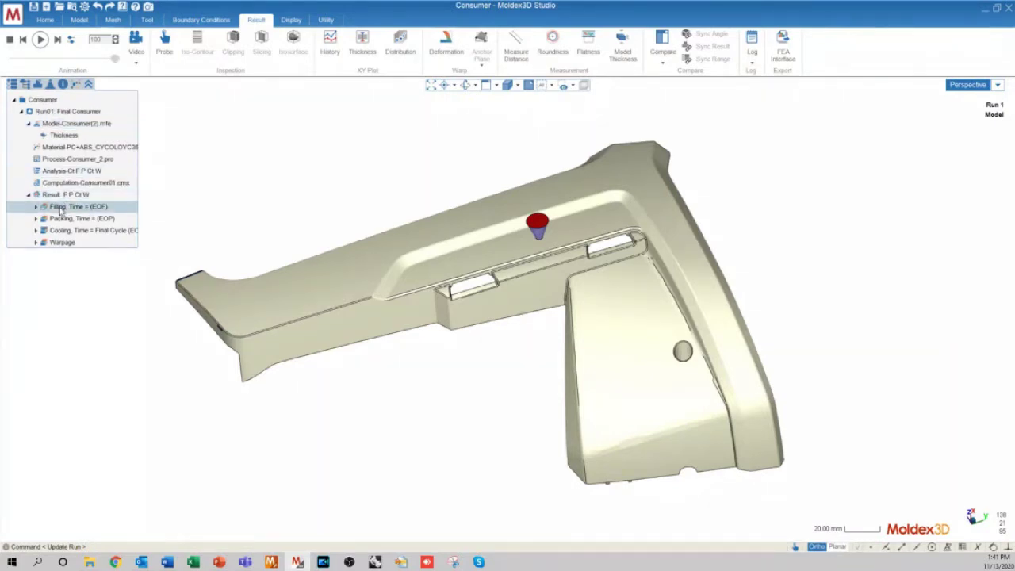
middle_drag(495, 284, 500, 313)
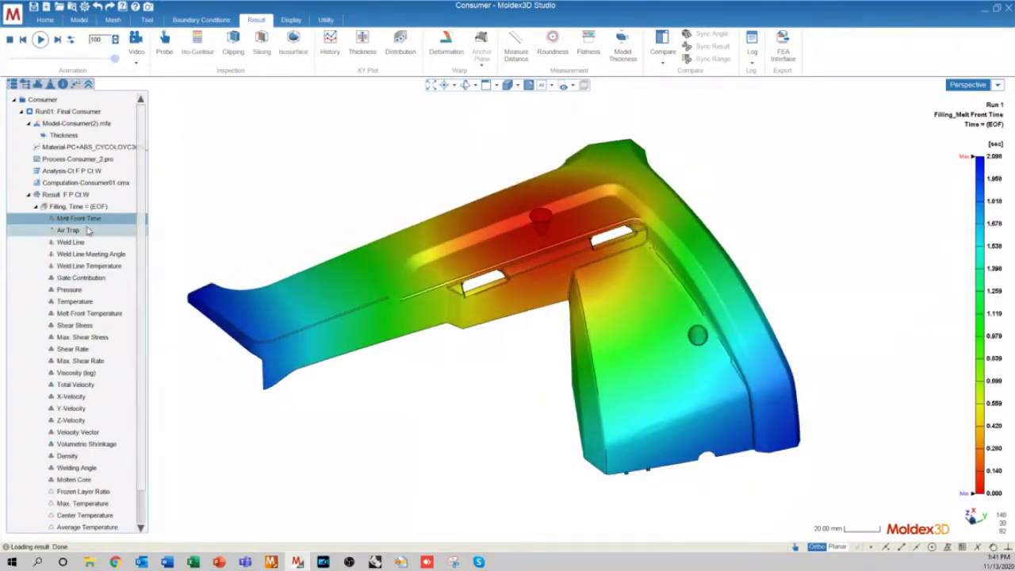
middle_drag(548, 379, 545, 386)
middle_drag(278, 256, 489, 340)
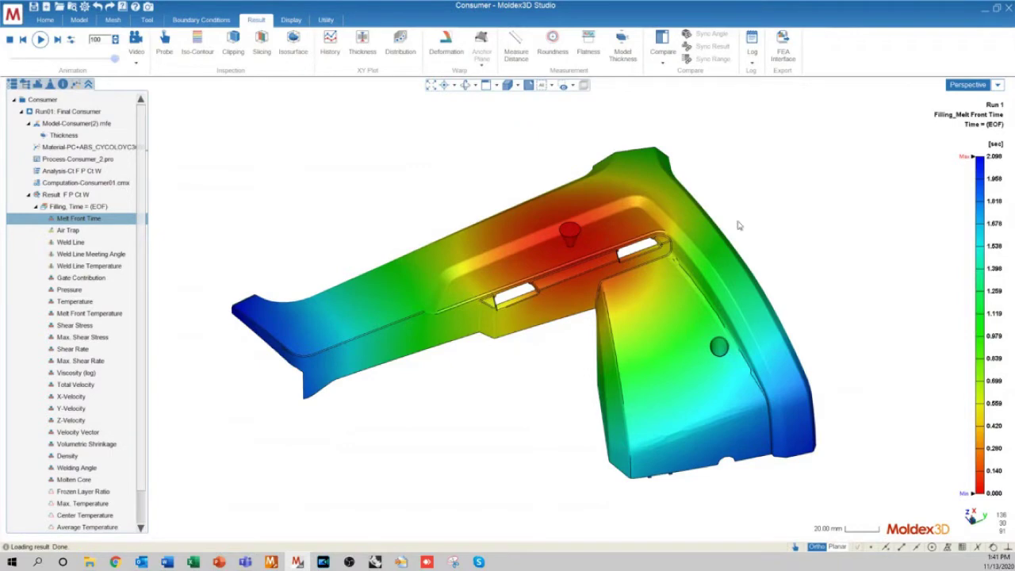
Examine the melt front time at the narrow outer end of the long arm, close up and from several angles.
scroll(224, 325, up, 8)
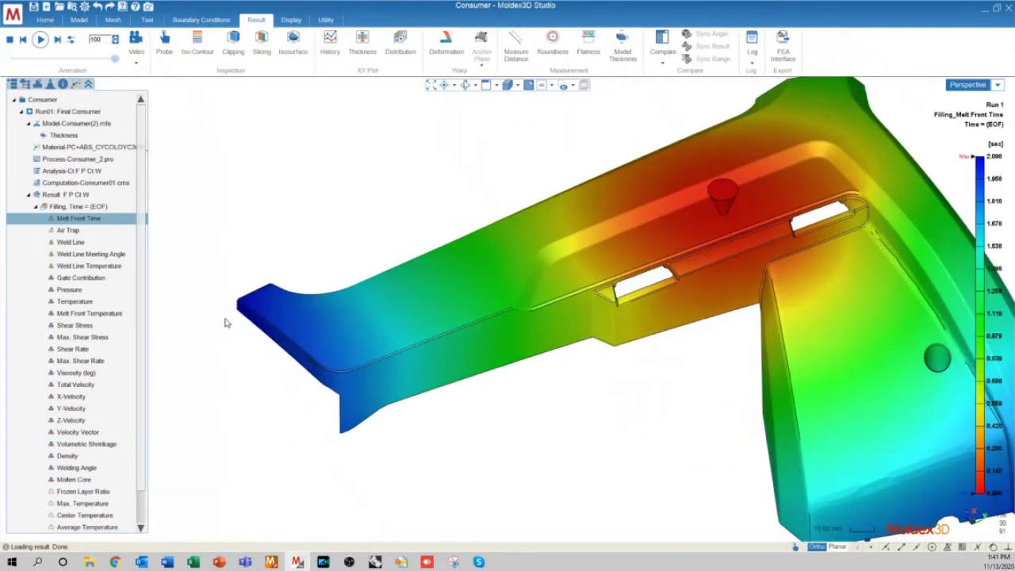
scroll(227, 320, up, 2)
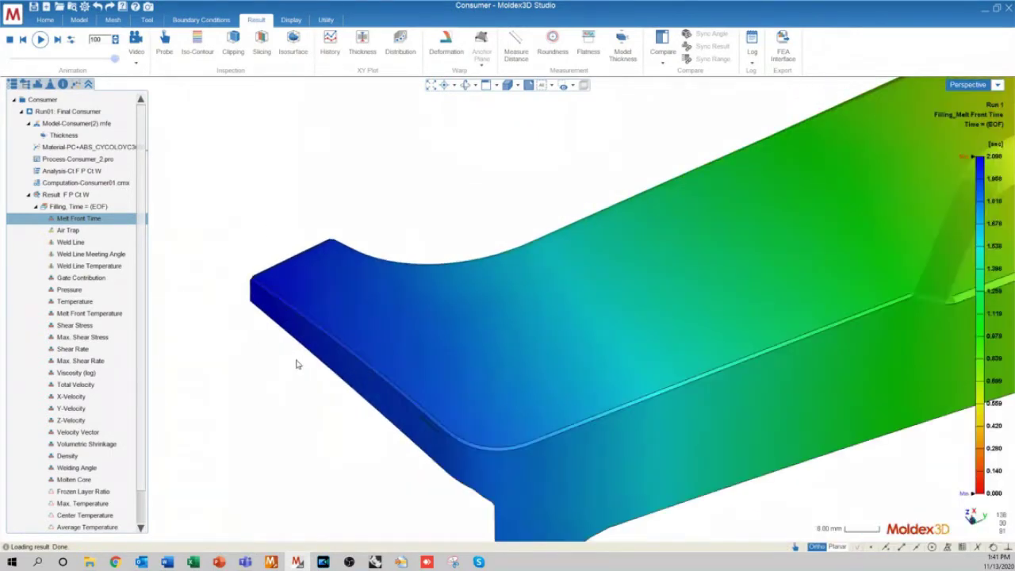
scroll(294, 317, down, 5)
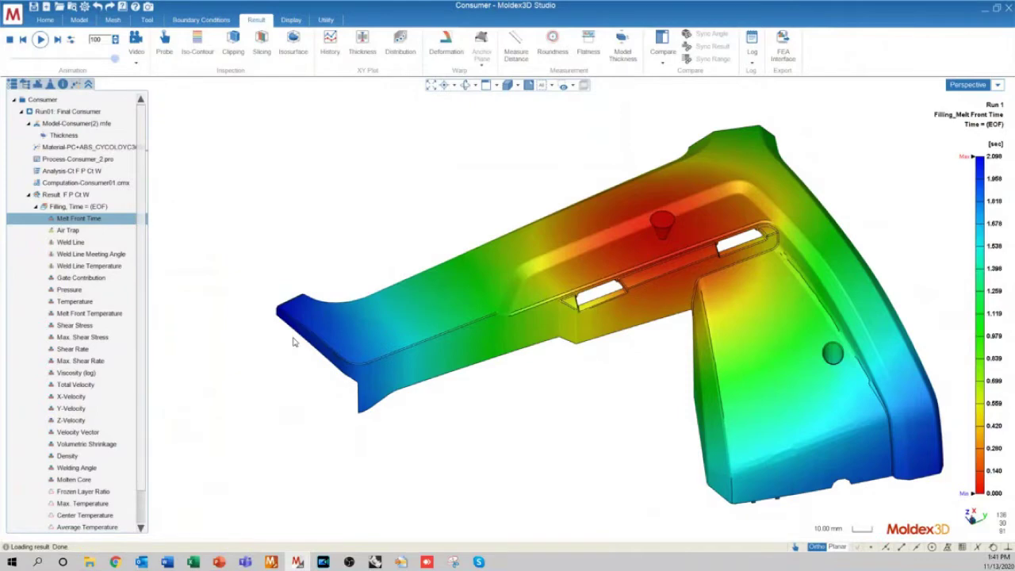
scroll(274, 329, up, 3)
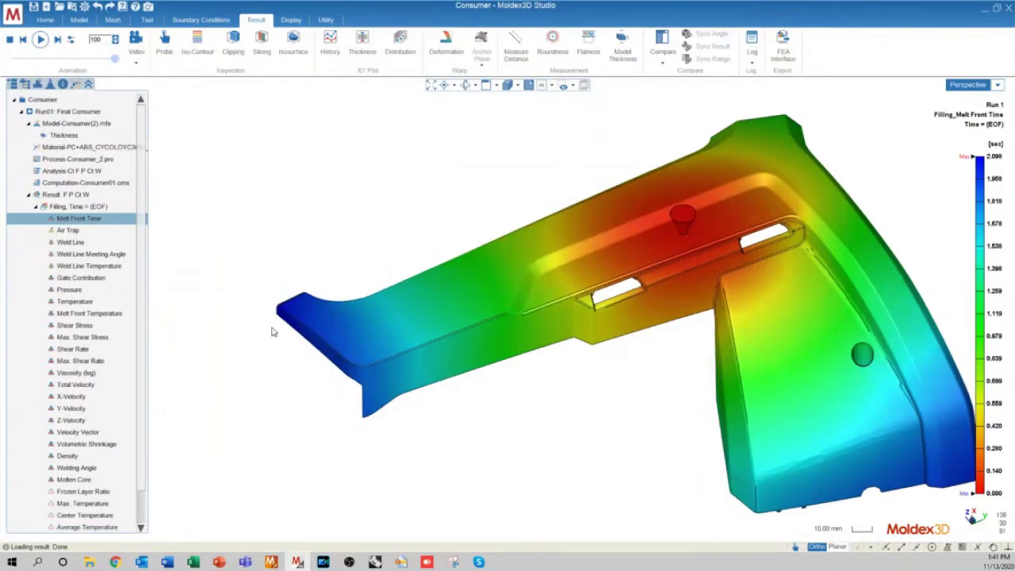
scroll(274, 330, down, 3)
middle_drag(301, 346, 504, 380)
scroll(317, 349, up, 5)
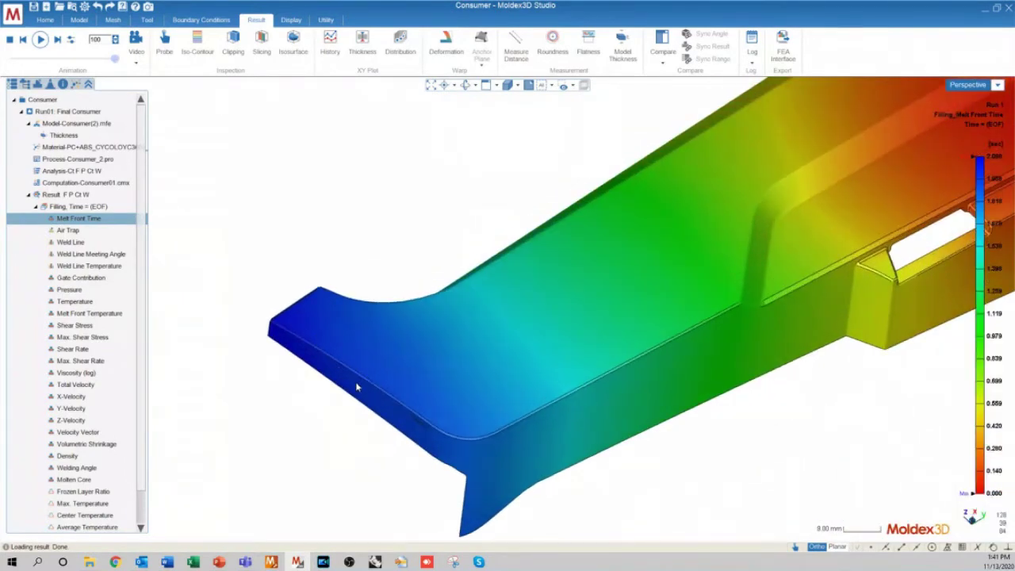
scroll(293, 352, down, 2)
middle_drag(315, 367, 242, 347)
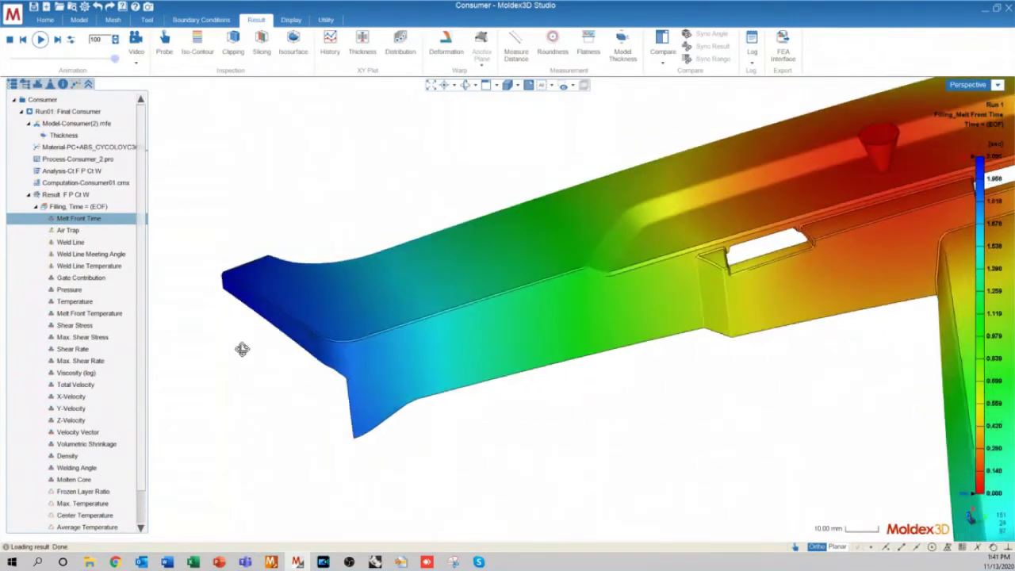
scroll(228, 303, up, 4)
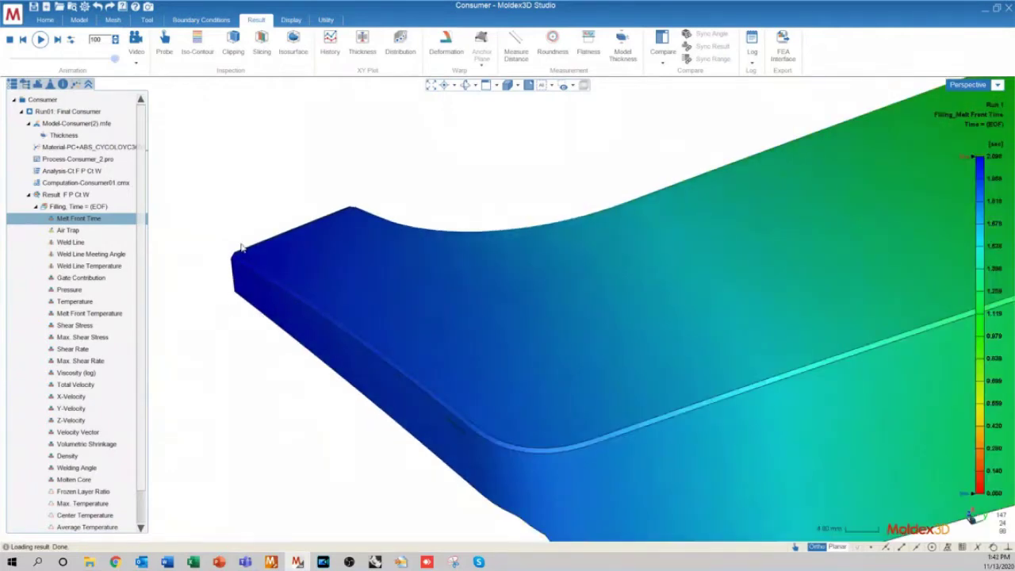
scroll(249, 253, down, 4)
Move the melt front animation back to frame 97 and inspect the tip of the long arm up close.
drag(114, 61, 113, 62)
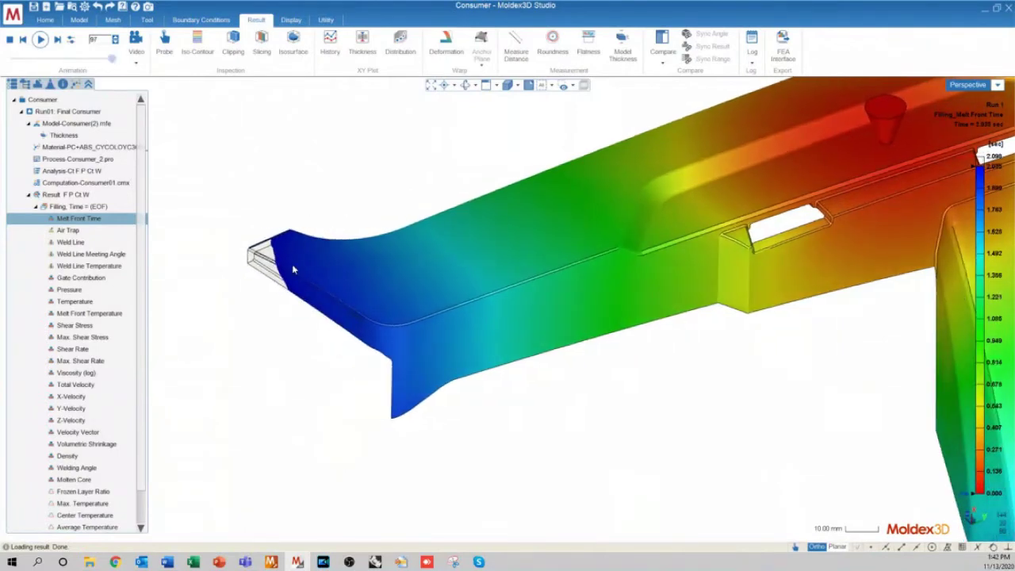
scroll(291, 268, up, 4)
scroll(257, 247, up, 2)
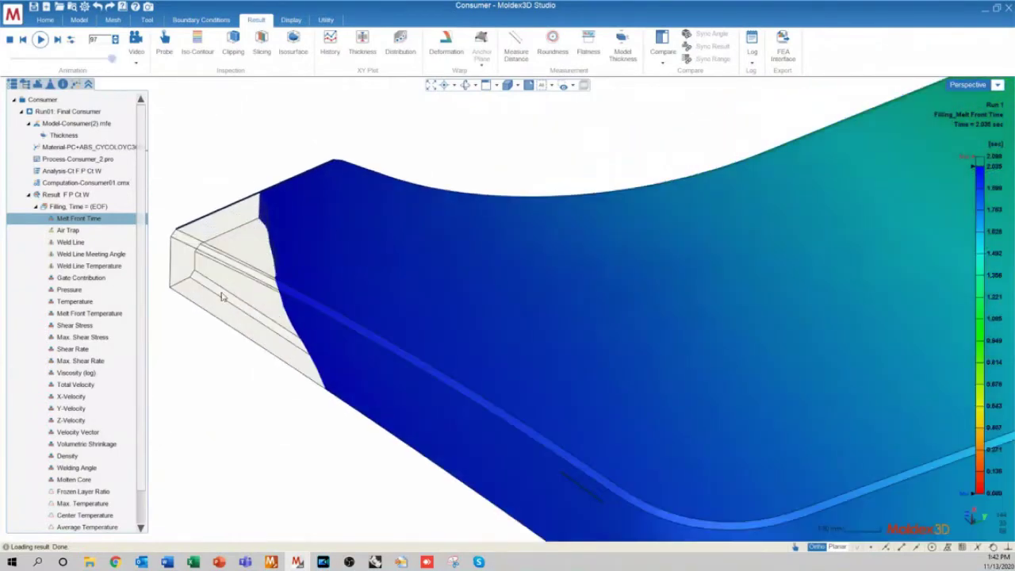
scroll(268, 274, down, 8)
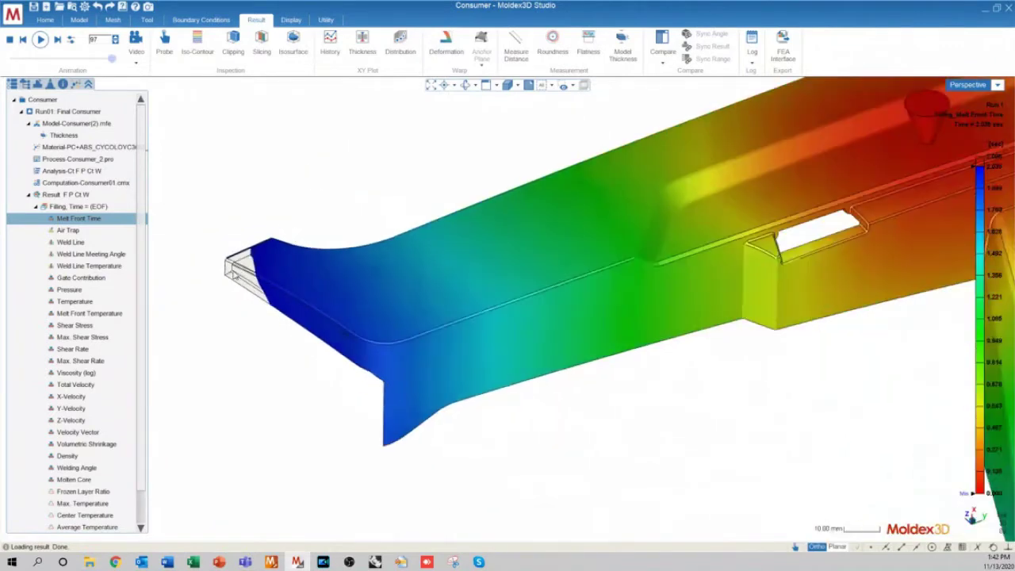
scroll(242, 336, up, 5)
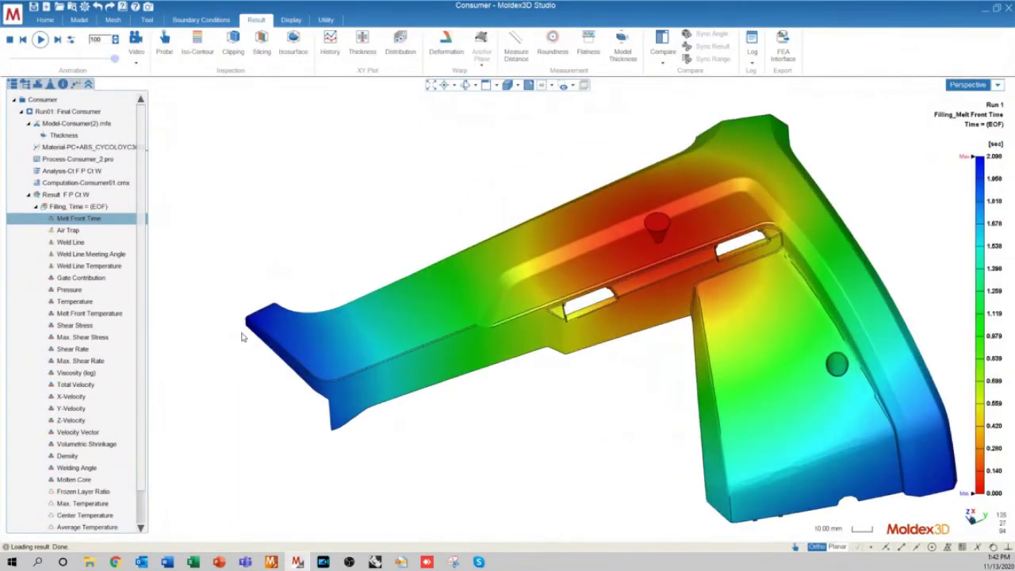
Compare the end-of-fill melt front time at the arm tip with the lower end of the wide housing section.
scroll(274, 334, down, 4)
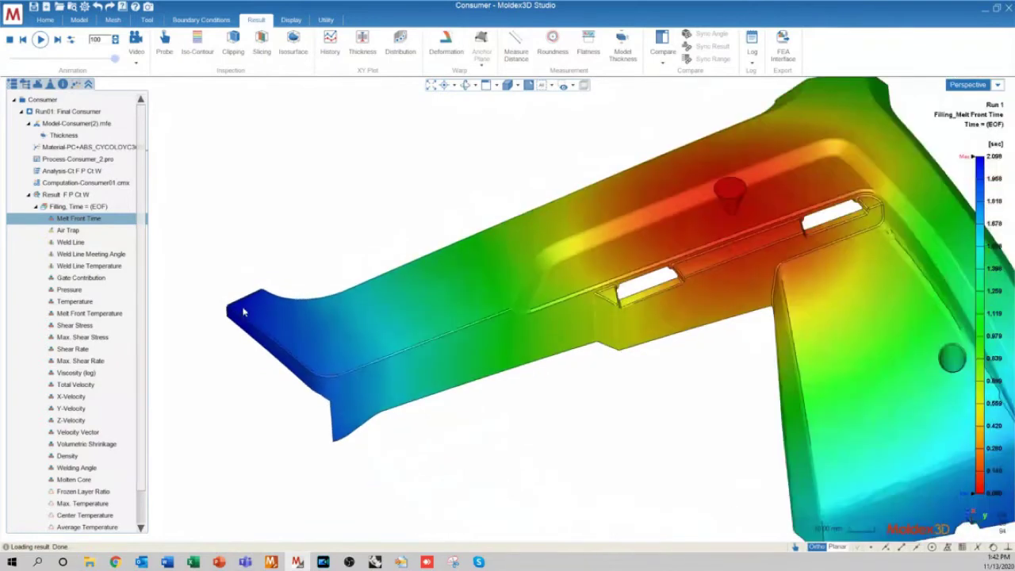
scroll(242, 312, down, 3)
middle_drag(743, 399, 767, 401)
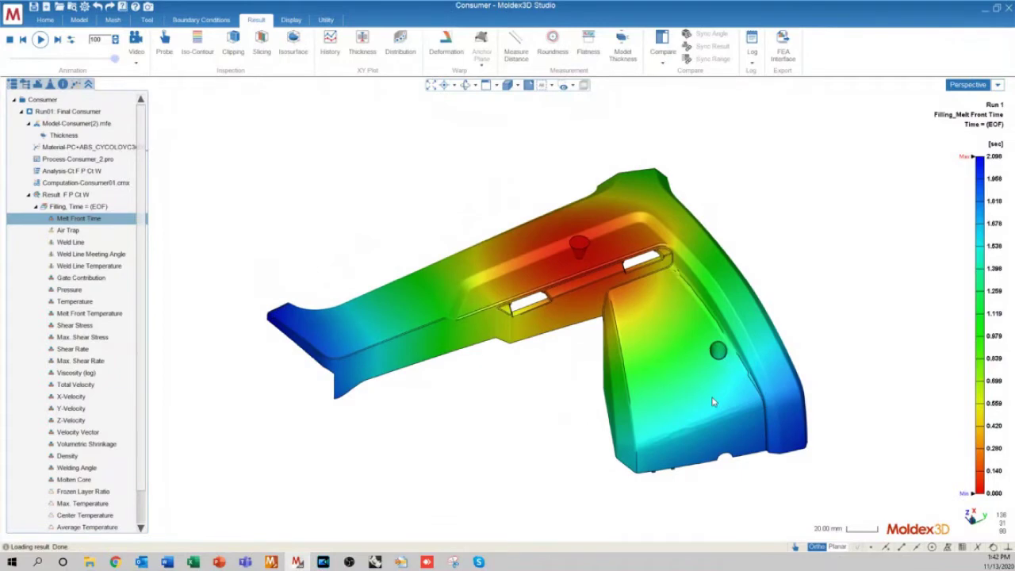
scroll(290, 356, up, 4)
scroll(287, 364, down, 4)
middle_drag(487, 392, 506, 349)
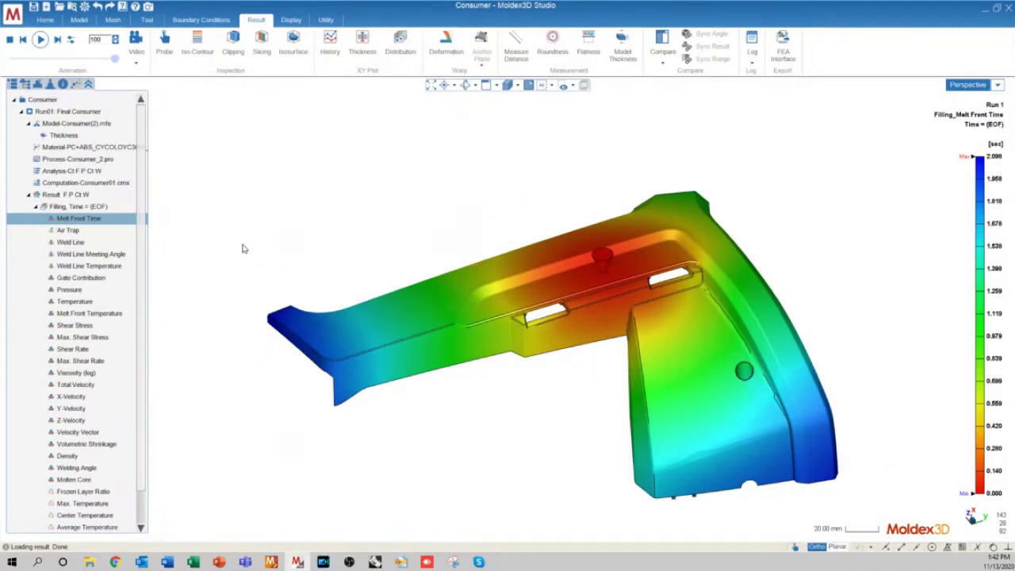
middle_drag(364, 342, 291, 352)
Plot the filling stage's Sprue Pressure XY curve over the melt front time view.
scroll(95, 336, down, 2)
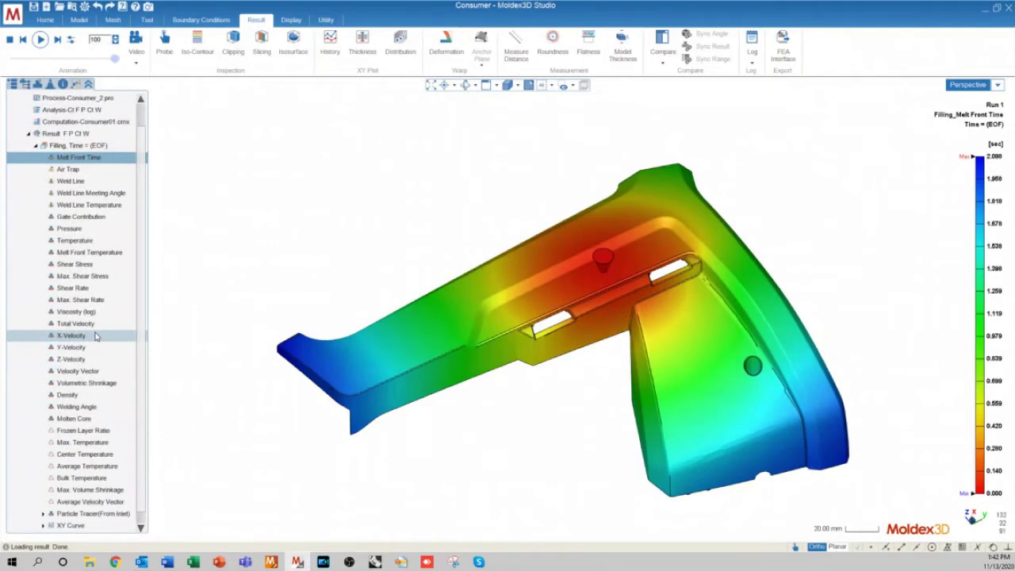
scroll(95, 337, down, 1)
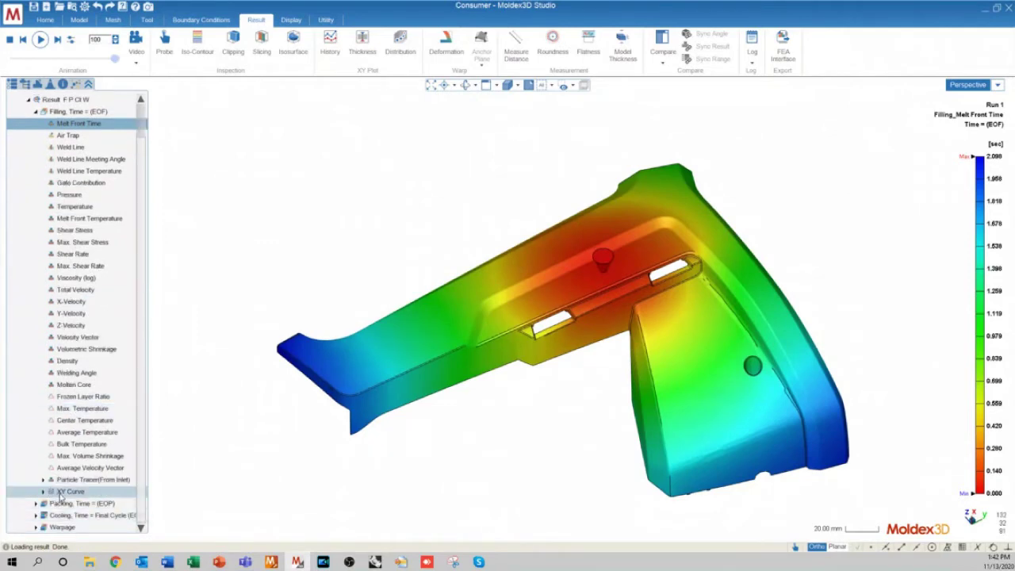
click(68, 492)
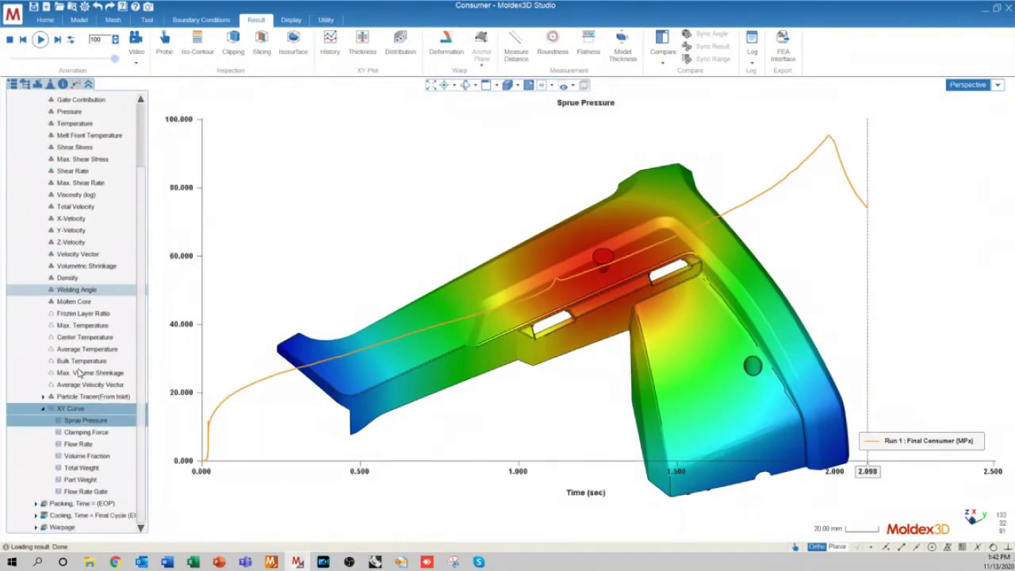
mouse_move(399, 414)
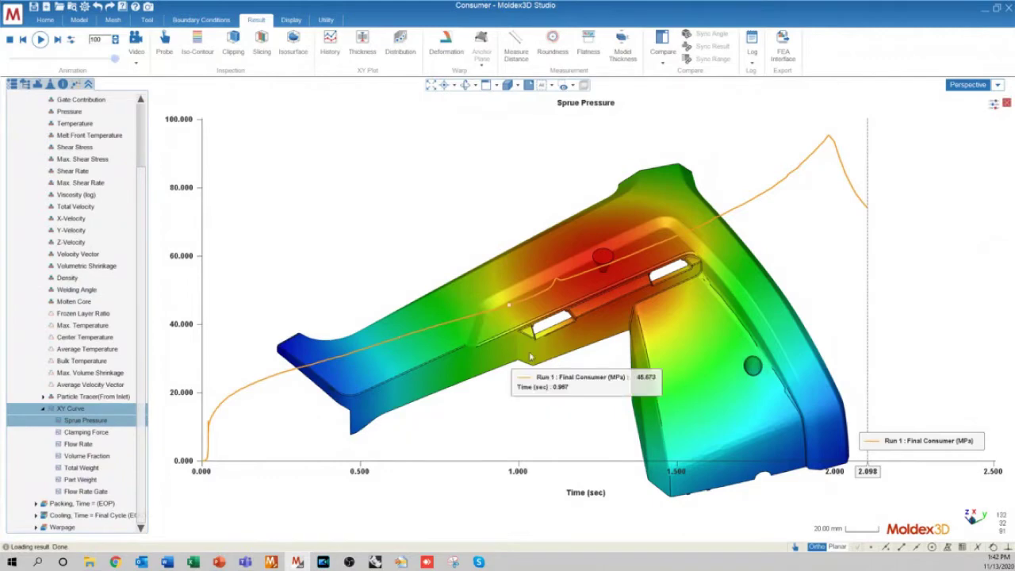
scroll(536, 244, down, 4)
mouse_move(636, 341)
middle_down()
mouse_move(637, 318)
mouse_move(639, 332)
middle_up()
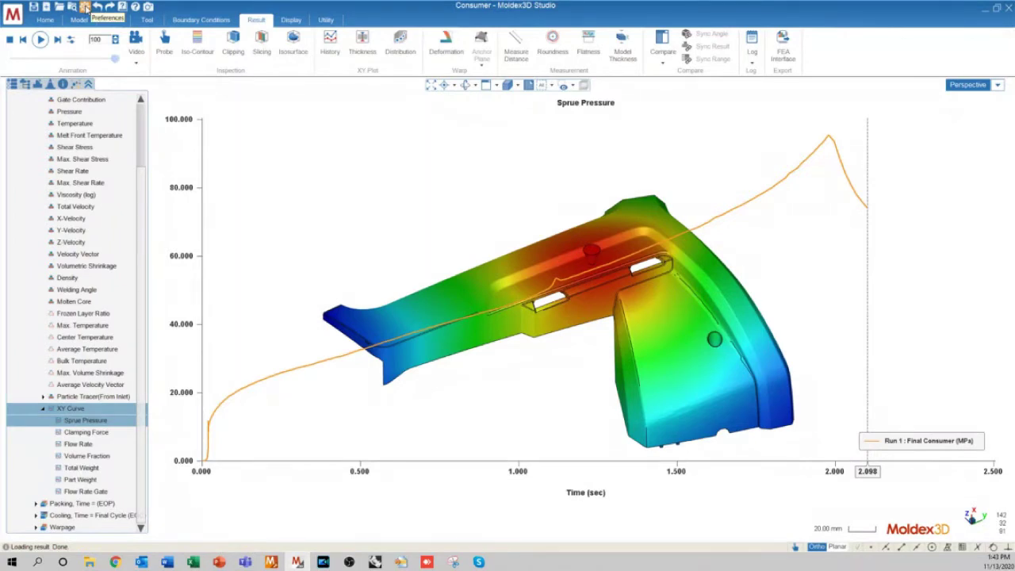
Review the available simulation unit systems in the preferences, keeping Metric (cgs).
click(85, 7)
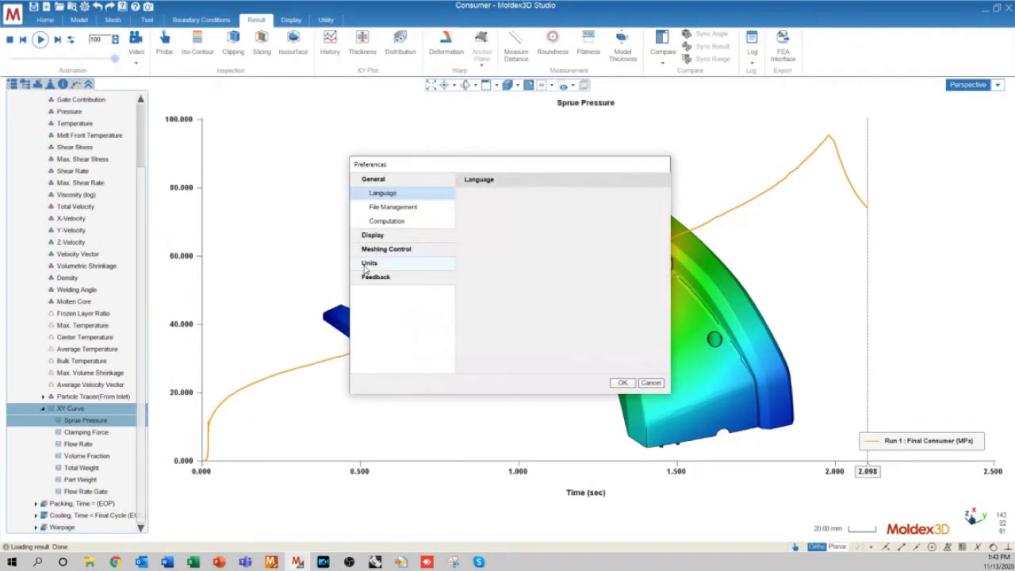
click(368, 263)
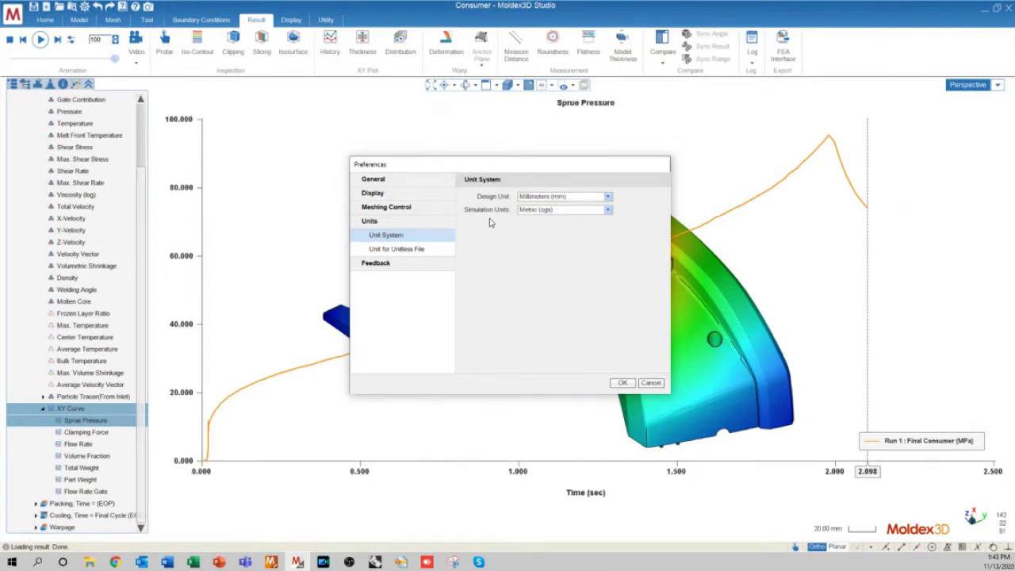
click(557, 210)
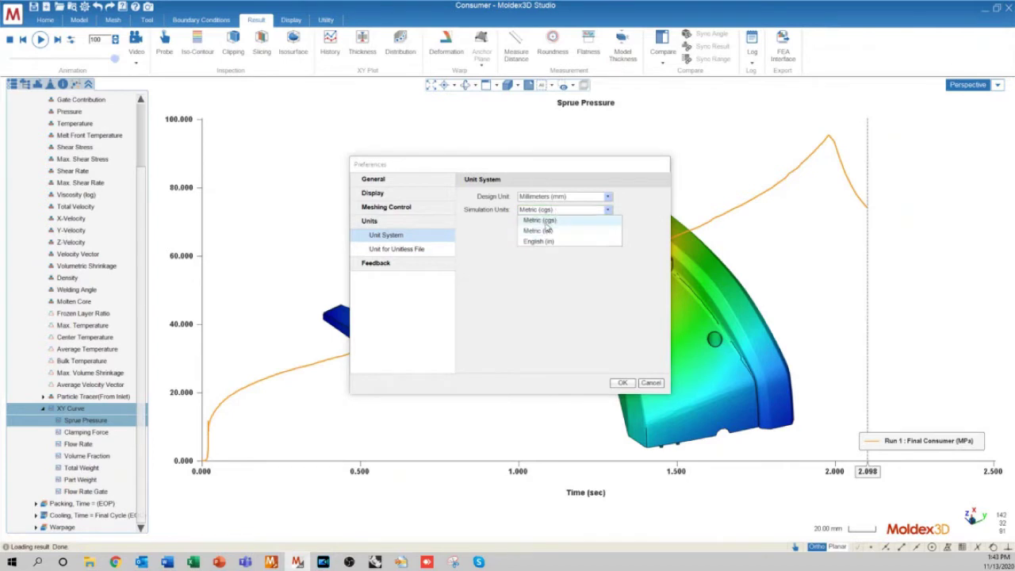
click(644, 226)
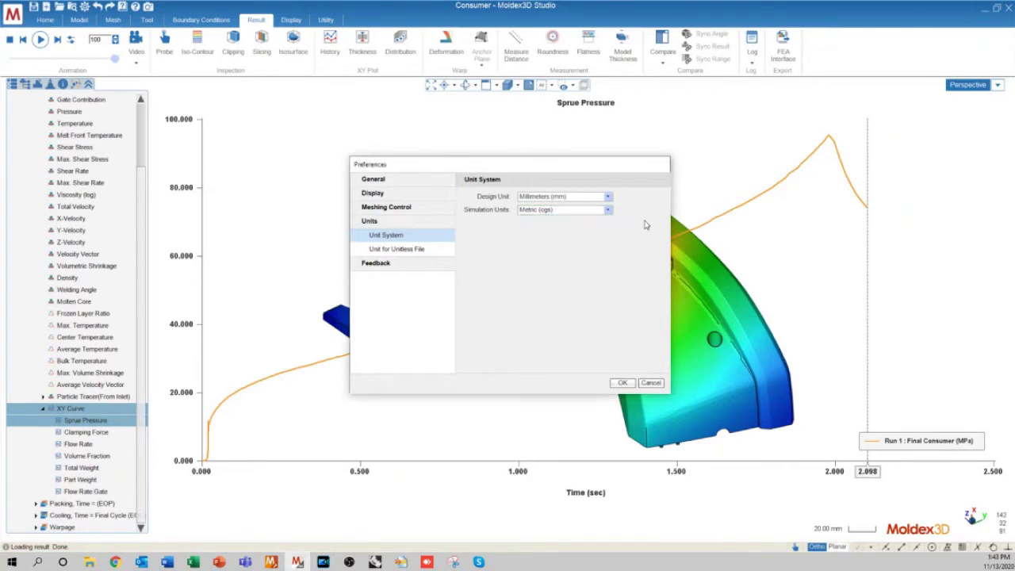
click(555, 210)
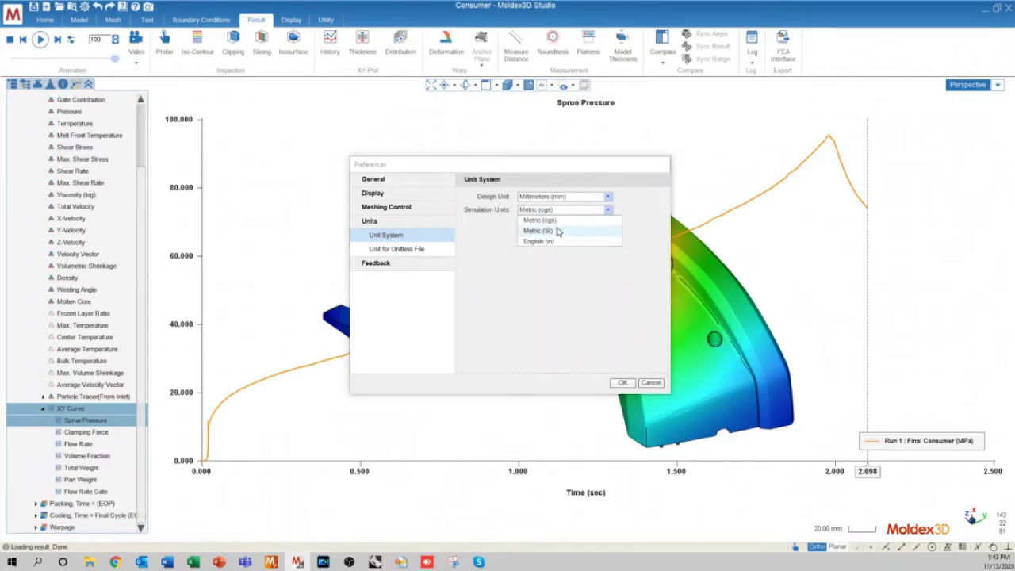
click(650, 220)
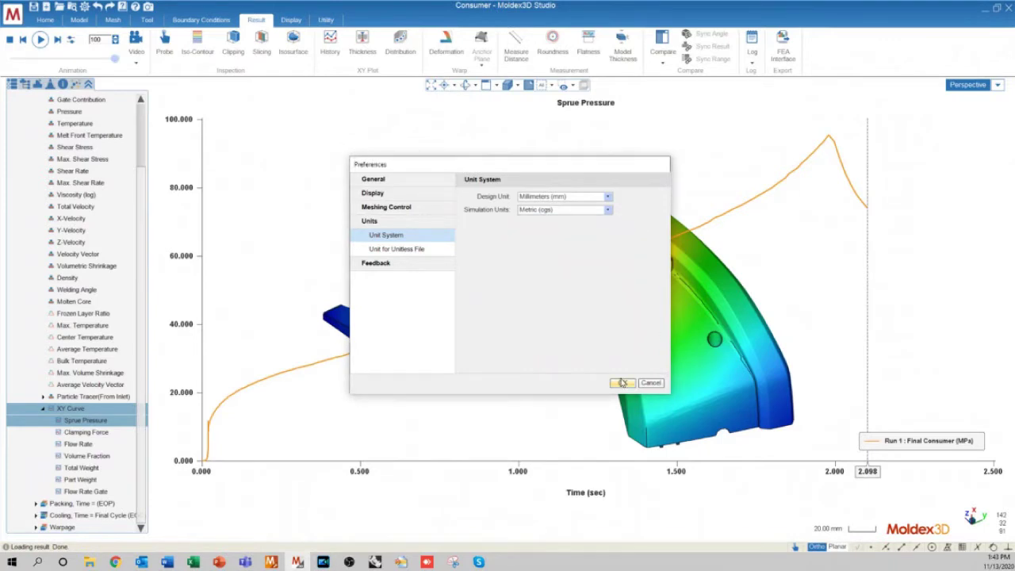
key(Escape)
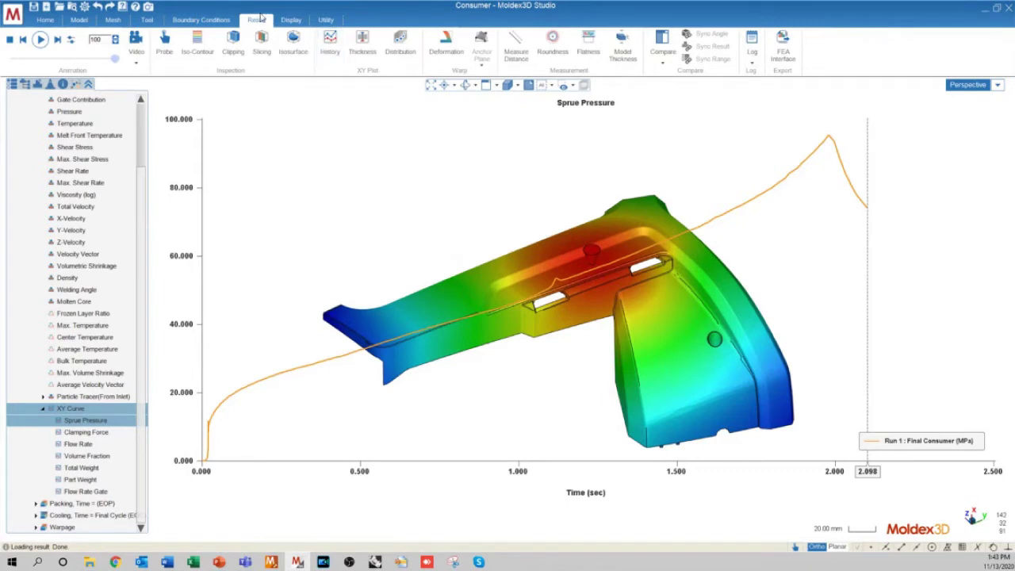
Add run 1's filling-stage Flow Rate to the Sprue Pressure history curve plot and inspect both curves.
click(332, 46)
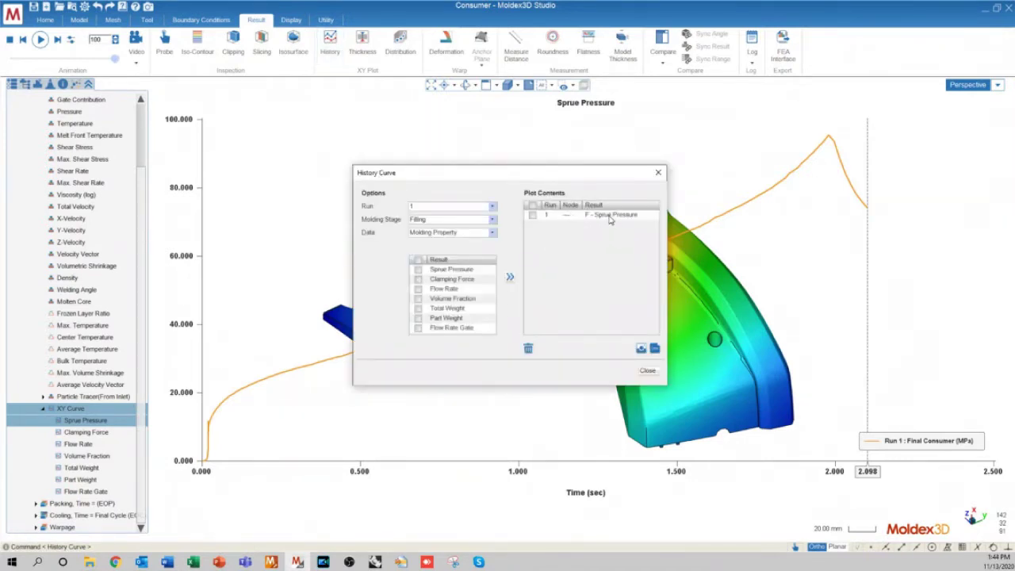
click(418, 291)
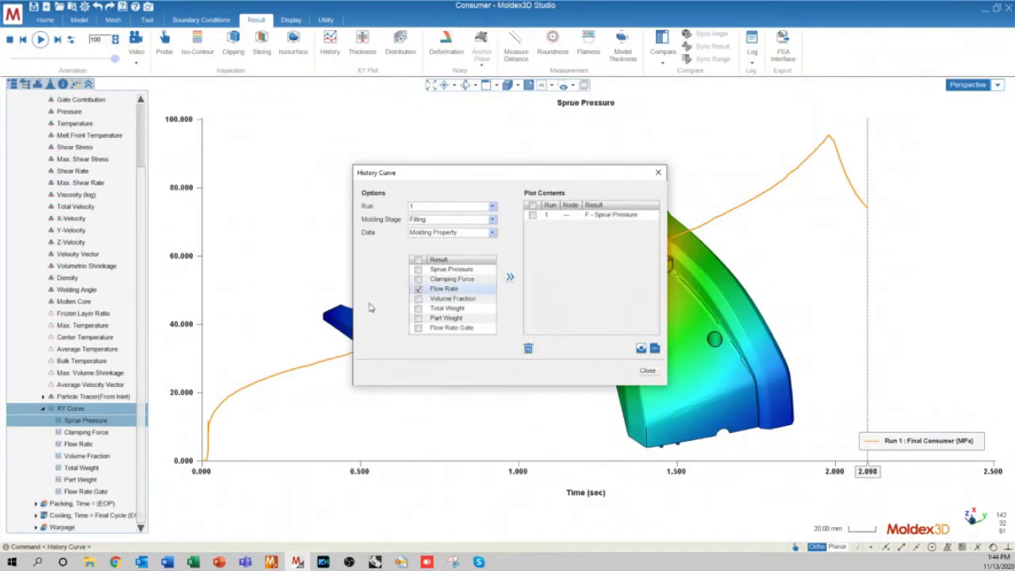
click(510, 277)
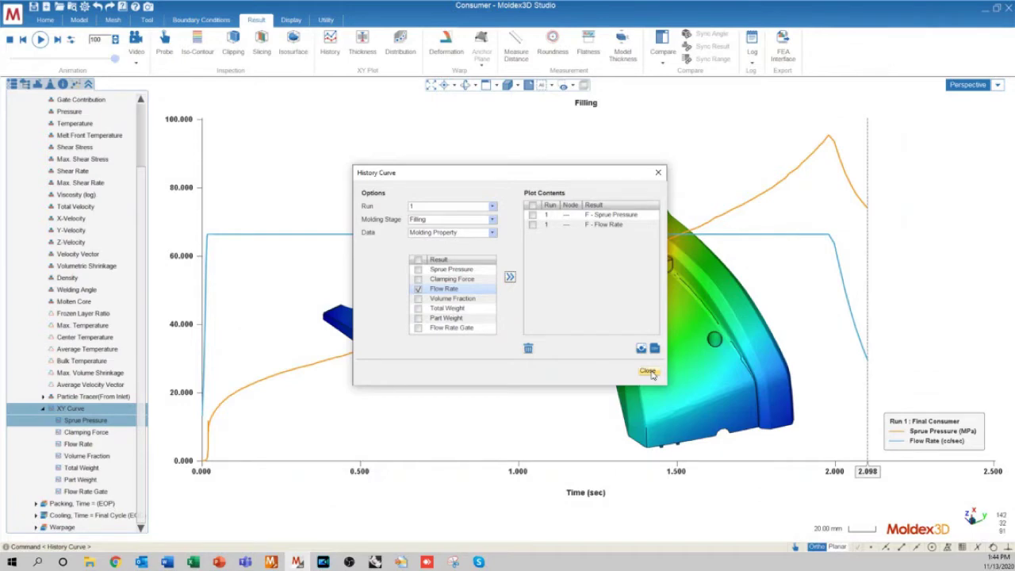
click(649, 372)
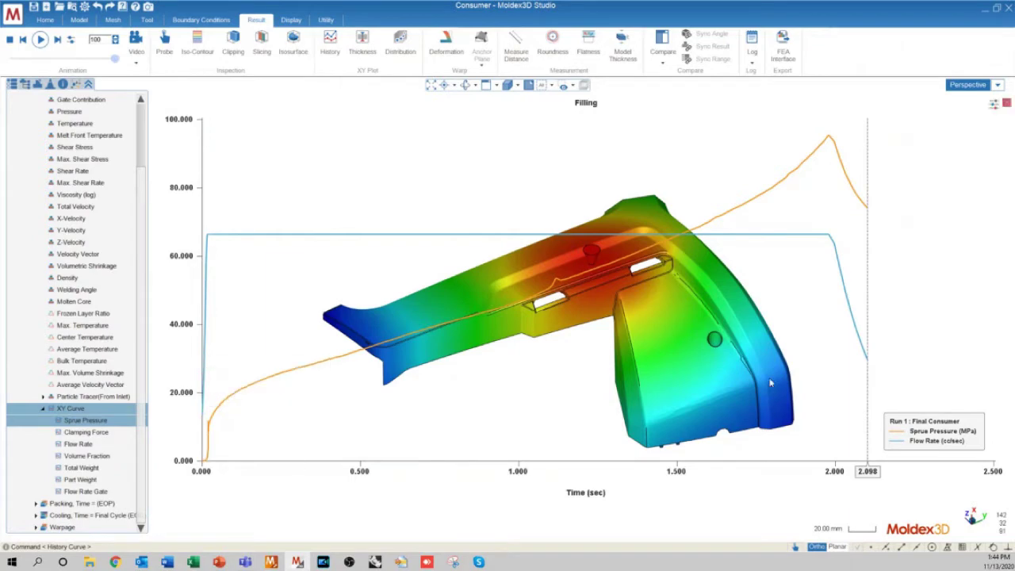
mouse_move(204, 455)
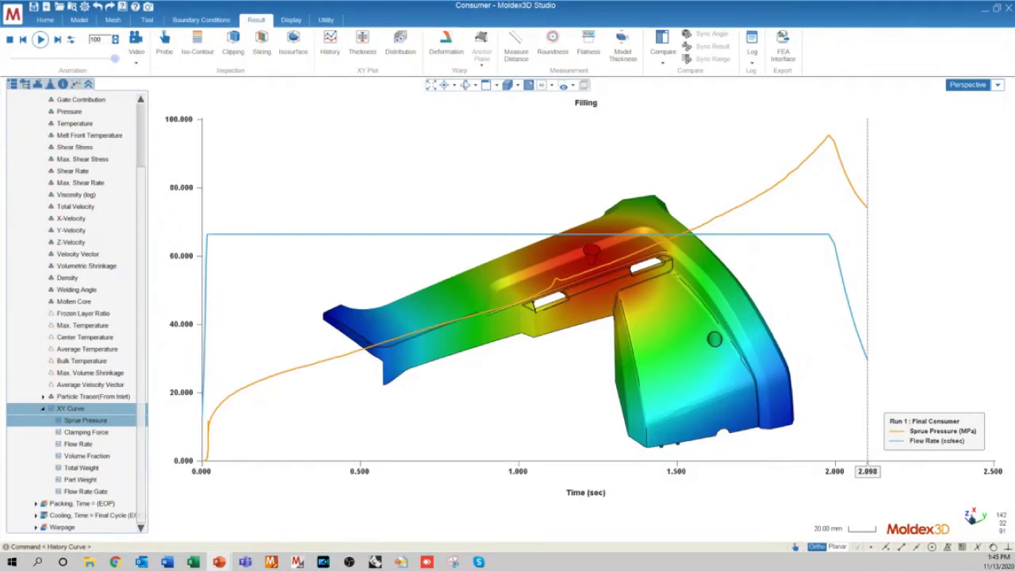
Review the short-shot Sprue Pressure & Flow Rate slide in PowerPoint, and close the curve plot back in Moldex3D.
click(219, 561)
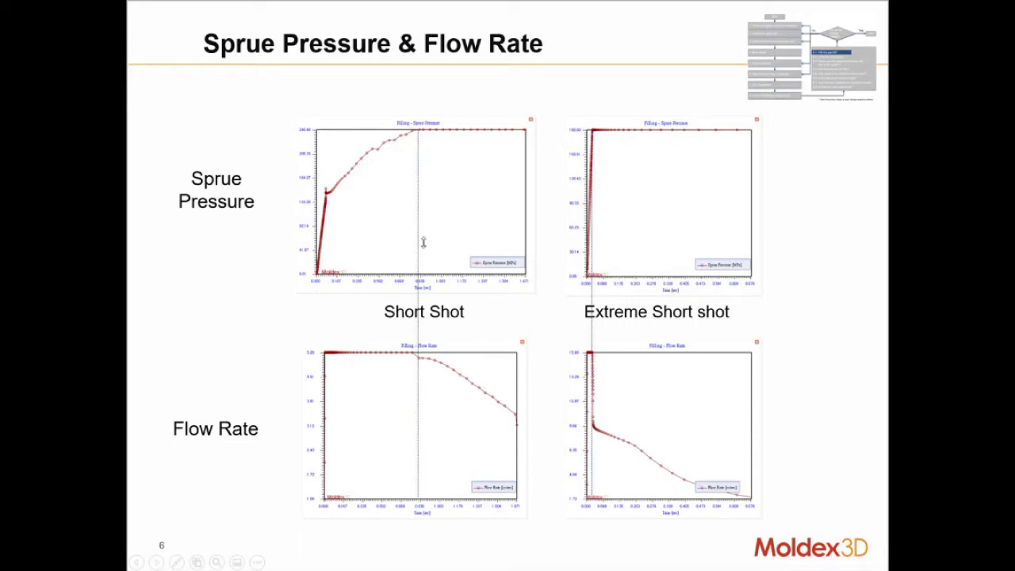
key(alt+Tab)
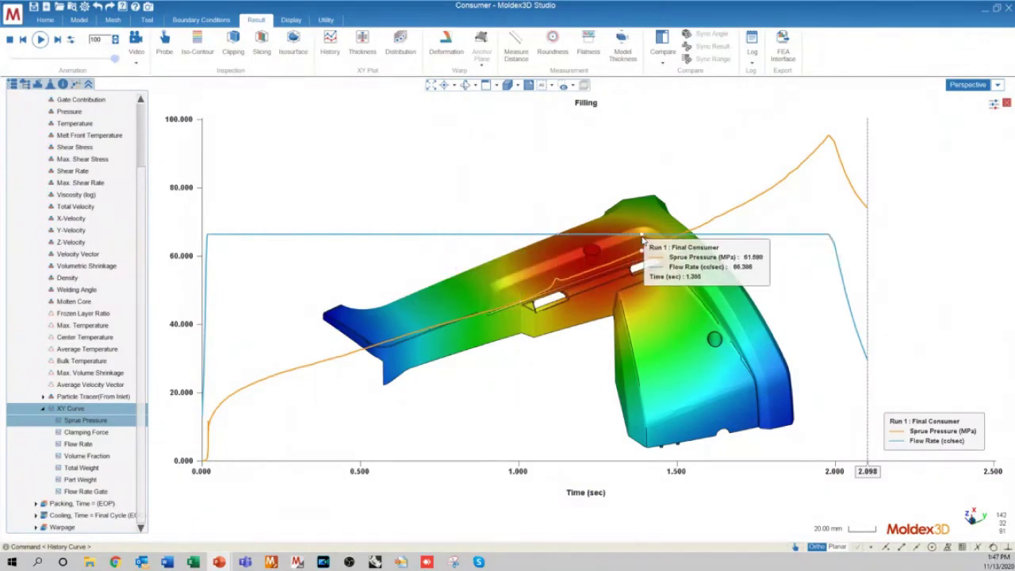
click(1006, 103)
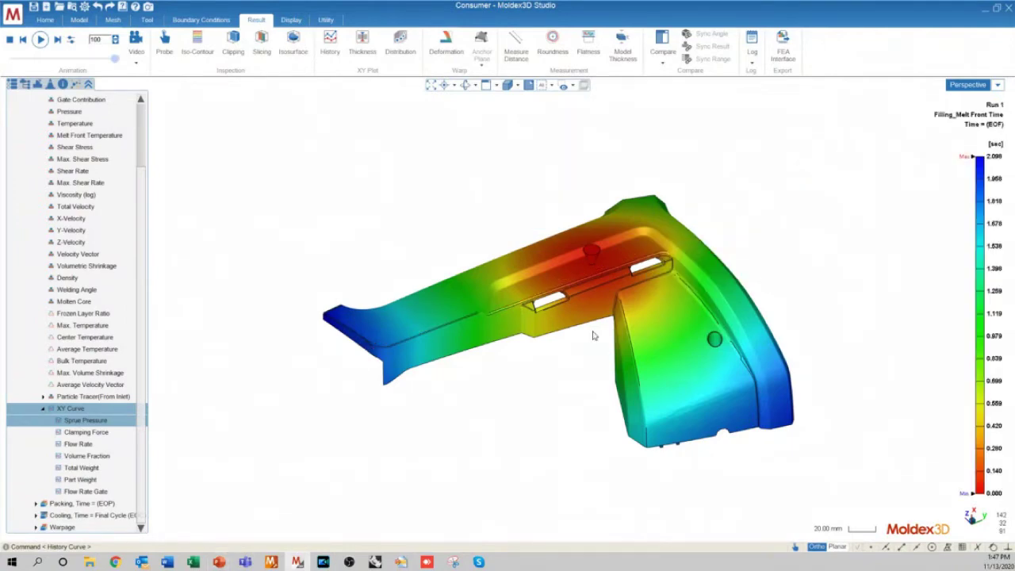
middle_drag(571, 295, 599, 328)
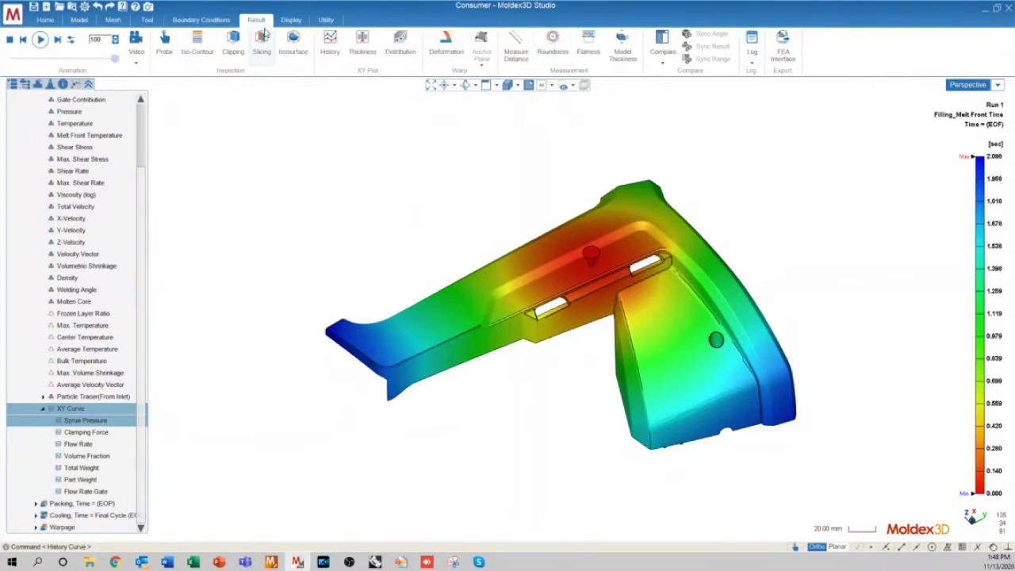
Open the filling log and examine its process conditions and solver options down to the time-step table.
click(753, 62)
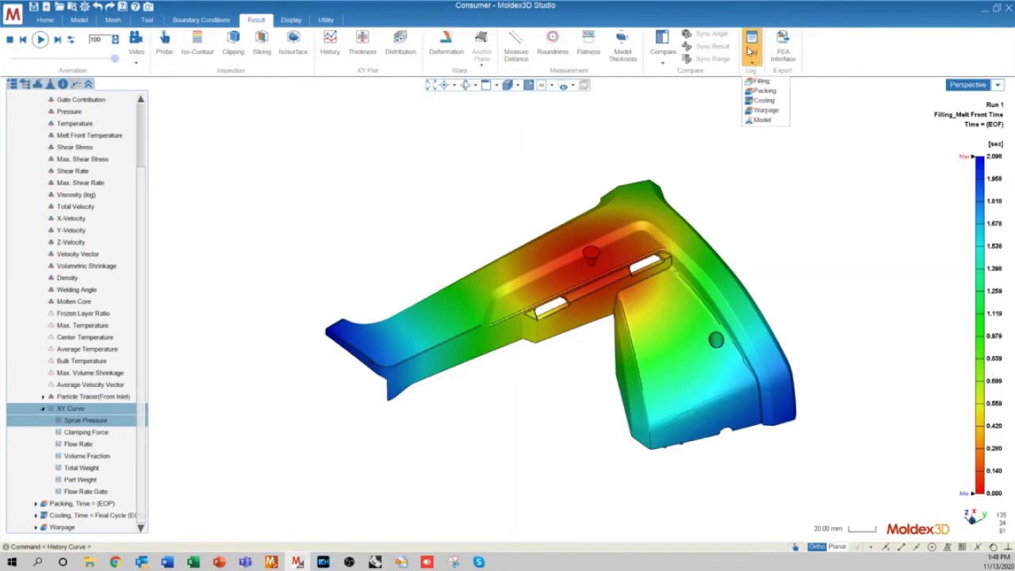
click(761, 83)
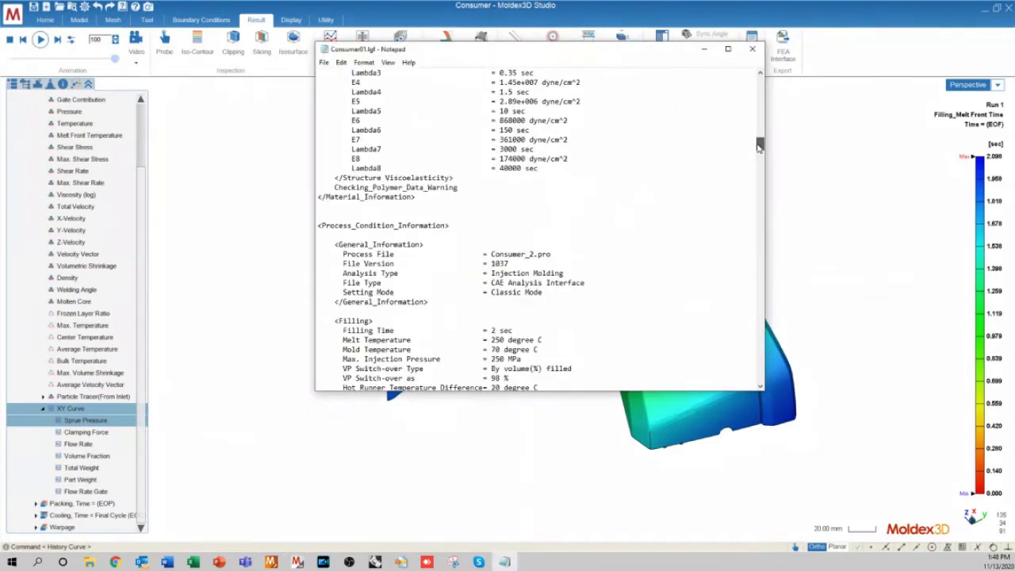
drag(760, 147, 759, 160)
scroll(645, 209, up, 10)
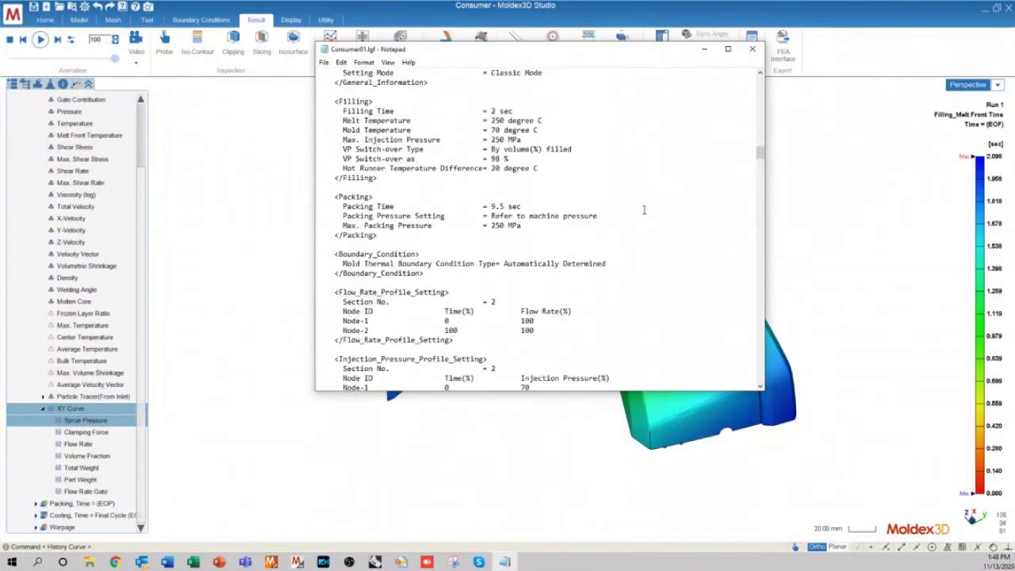
scroll(642, 209, down, 20)
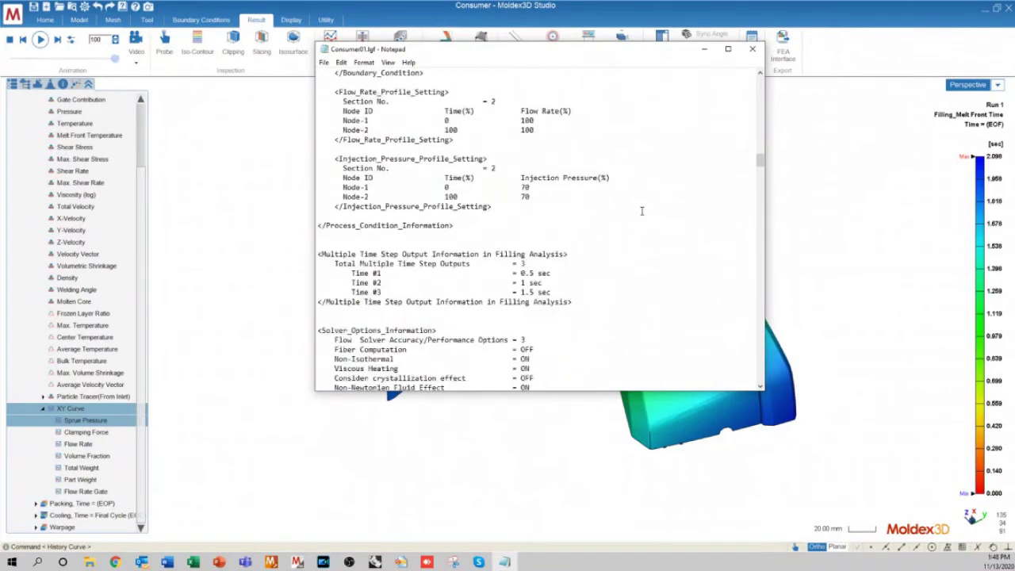
scroll(524, 176, down, 10)
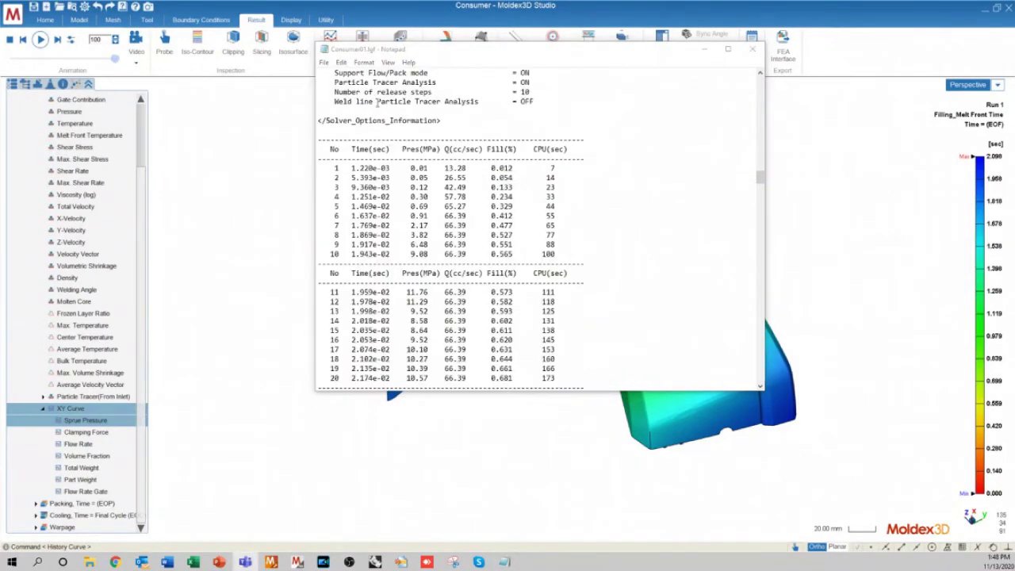
Examine the first rows of the log's time-step table and its time, pressure, flow rate, fill percentage and CPU columns.
drag(318, 140, 602, 332)
scroll(629, 220, down, 5)
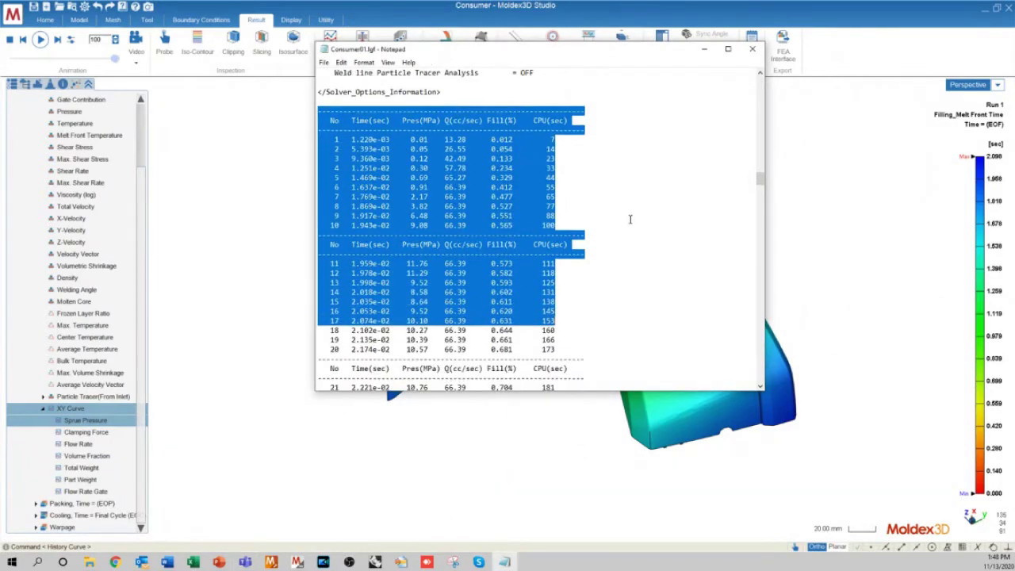
click(643, 216)
scroll(604, 191, up, 6)
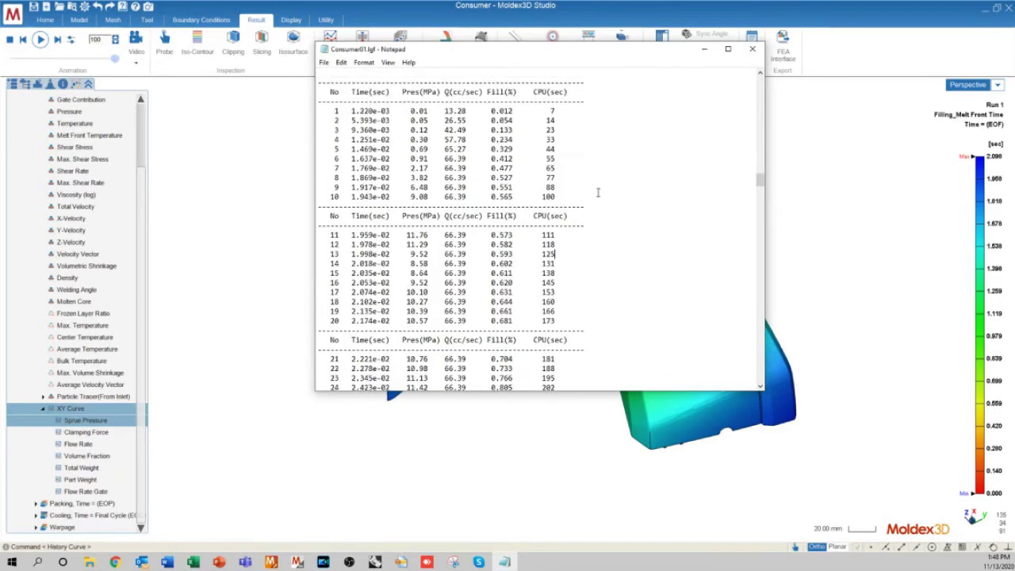
drag(331, 179, 569, 181)
click(580, 187)
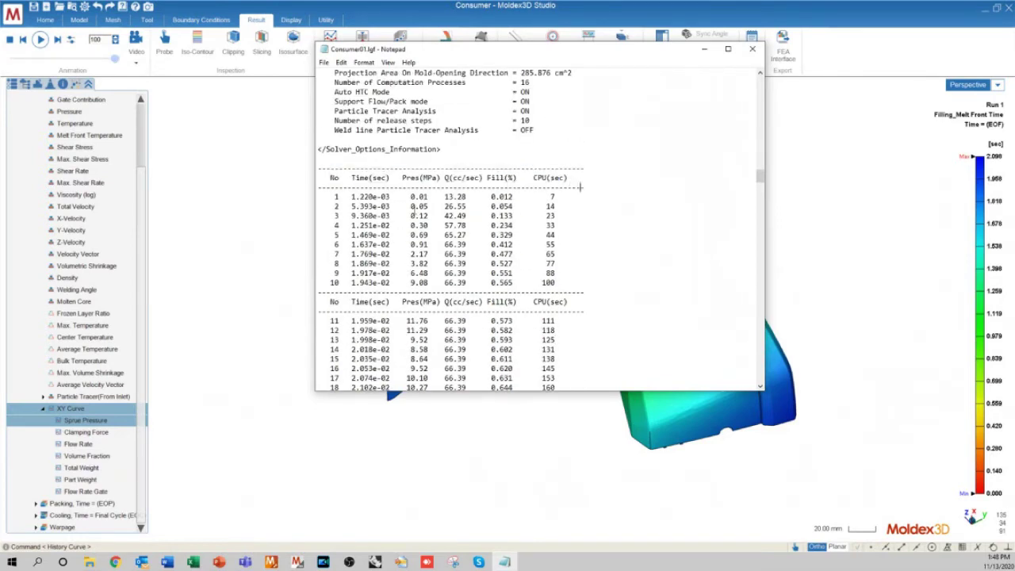
click(334, 178)
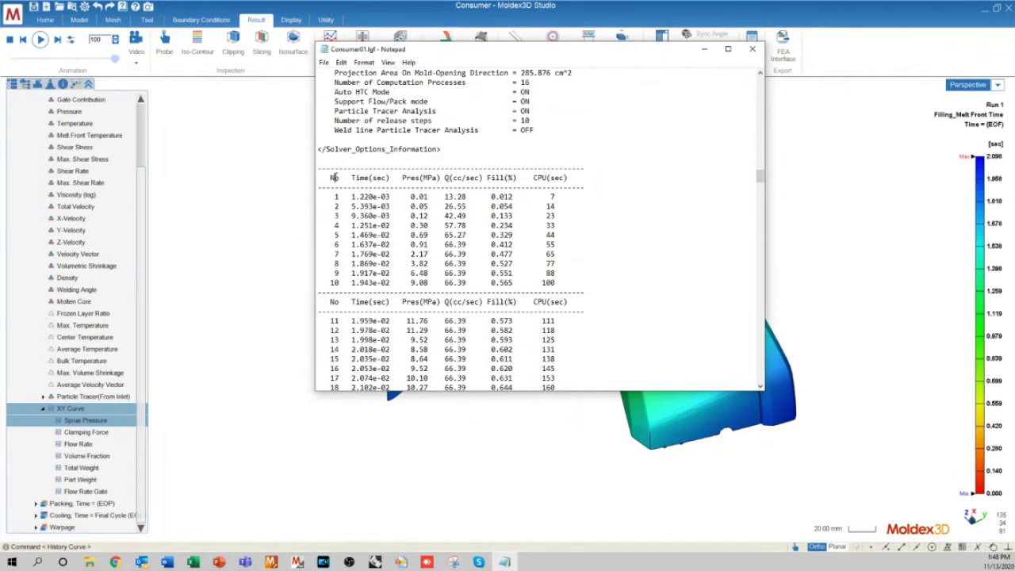
double_click(492, 177)
scroll(521, 175, down, 3)
scroll(521, 174, up, 2)
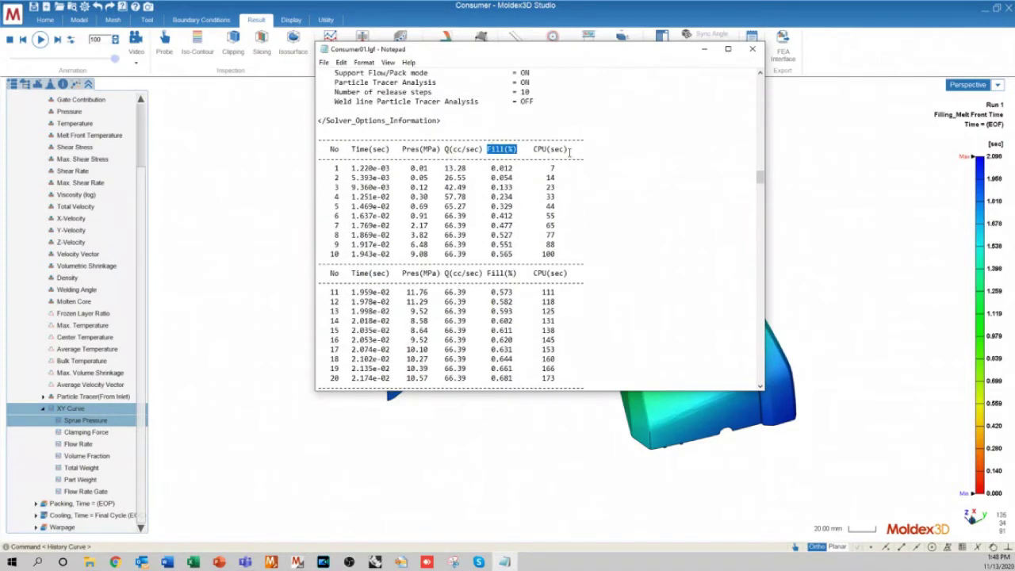
click(647, 164)
Go to the end of the log's time-step table and compare the fill percentages of steps 224 and 225.
drag(760, 183, 759, 186)
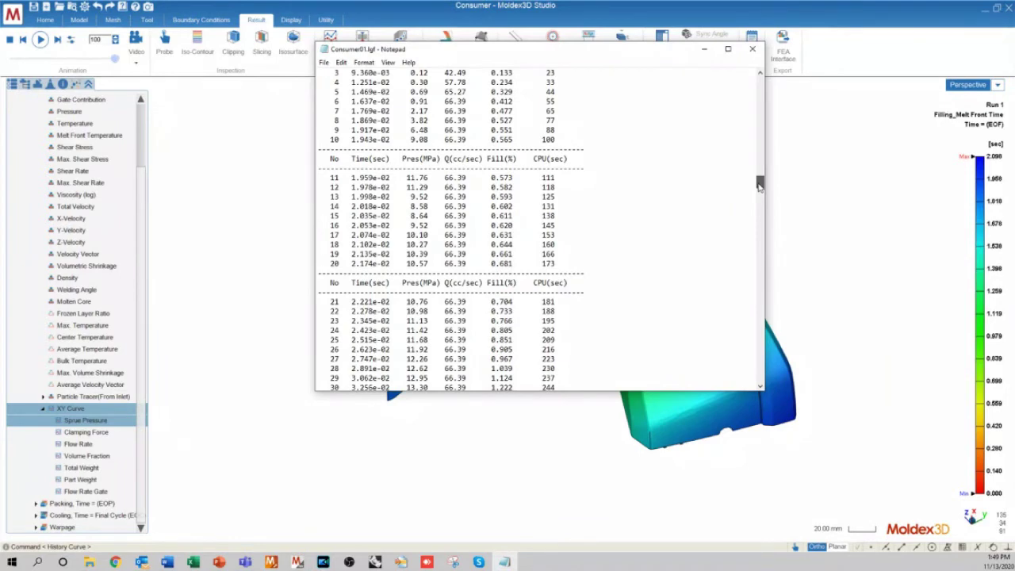
drag(760, 185, 733, 296)
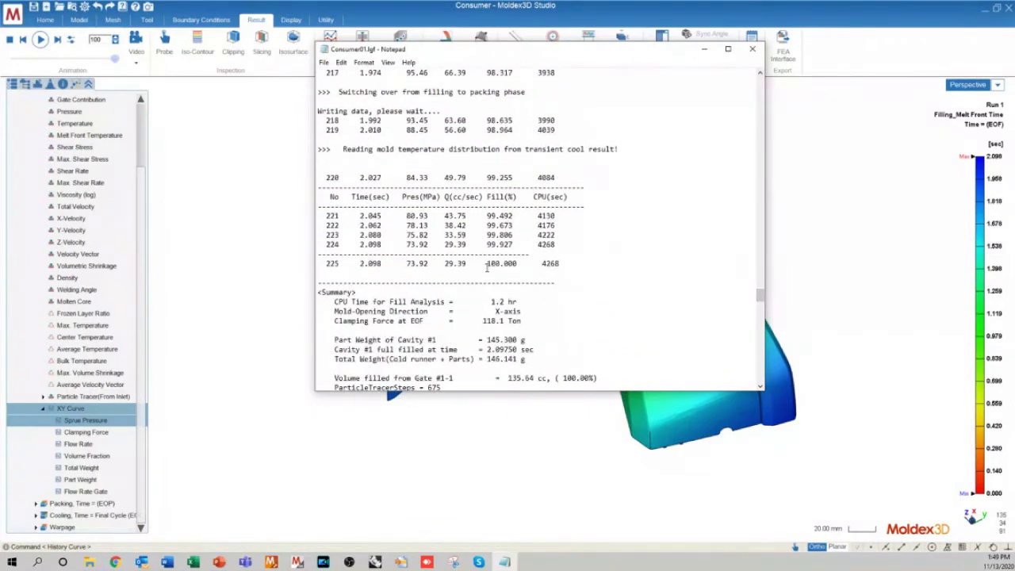
drag(486, 264, 517, 265)
click(505, 266)
drag(488, 248, 513, 235)
click(499, 245)
drag(487, 245, 513, 245)
click(517, 245)
Check the final time step's fill percentage and close the filling log.
drag(583, 267, 605, 266)
click(321, 269)
click(605, 266)
double_click(508, 265)
click(591, 264)
click(753, 51)
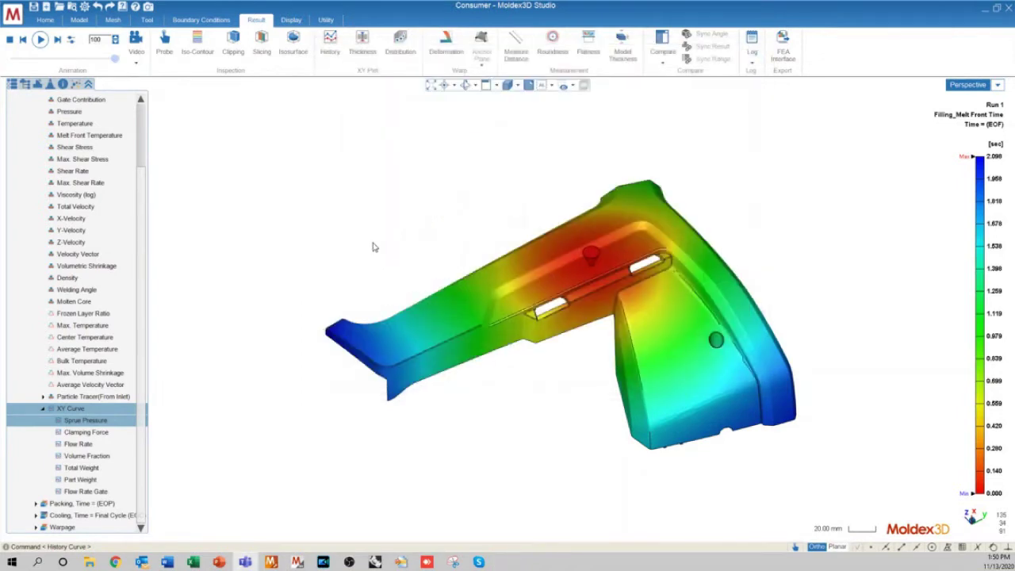
Display the filling stage's Sprue Pressure curve again over the melt front time view and close the plot.
mouse_move(222, 561)
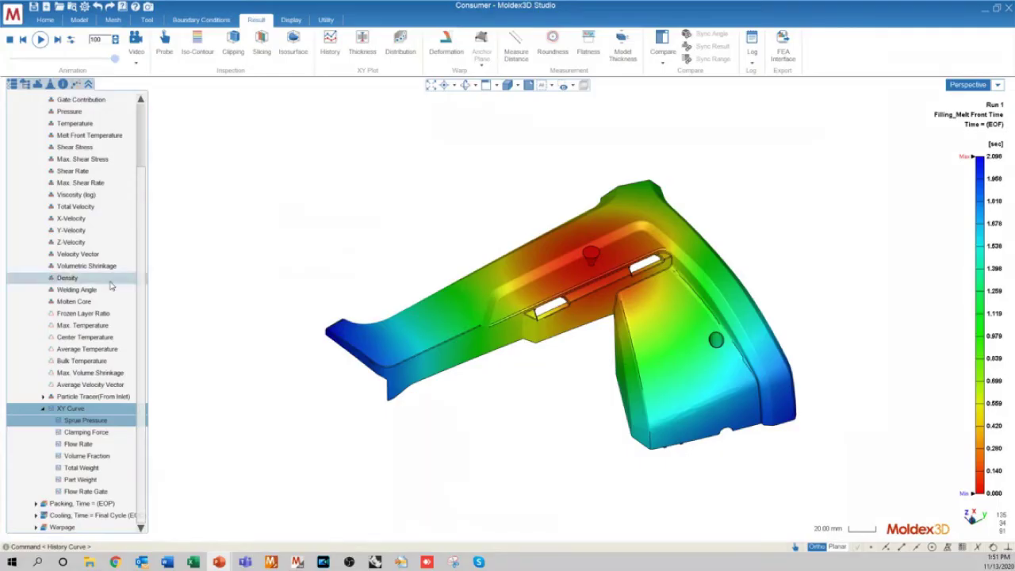
scroll(95, 318, up, 10)
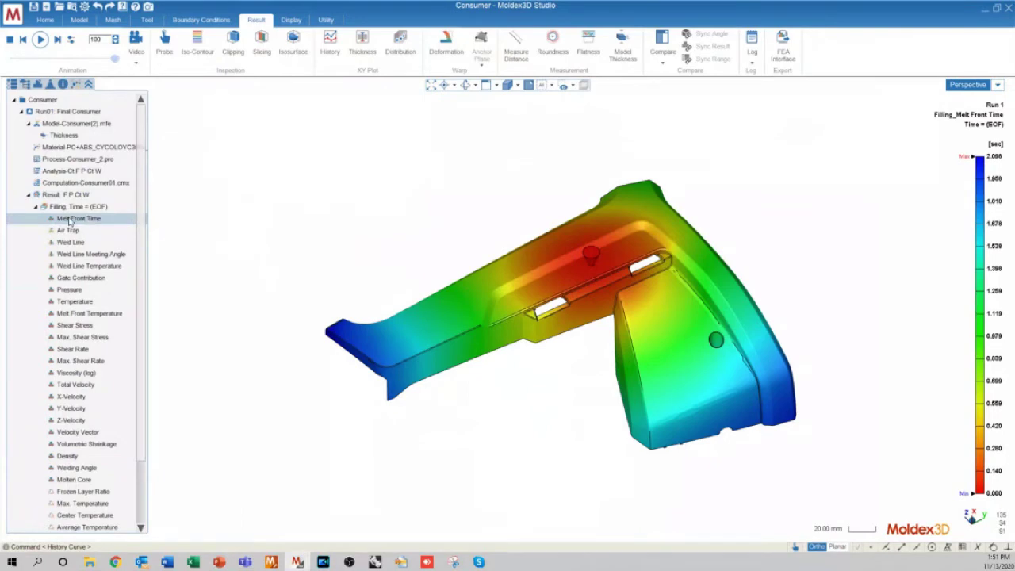
mouse_move(624, 381)
middle_down()
mouse_move(378, 301)
mouse_move(516, 334)
mouse_move(611, 373)
middle_up()
scroll(21, 254, down, 1)
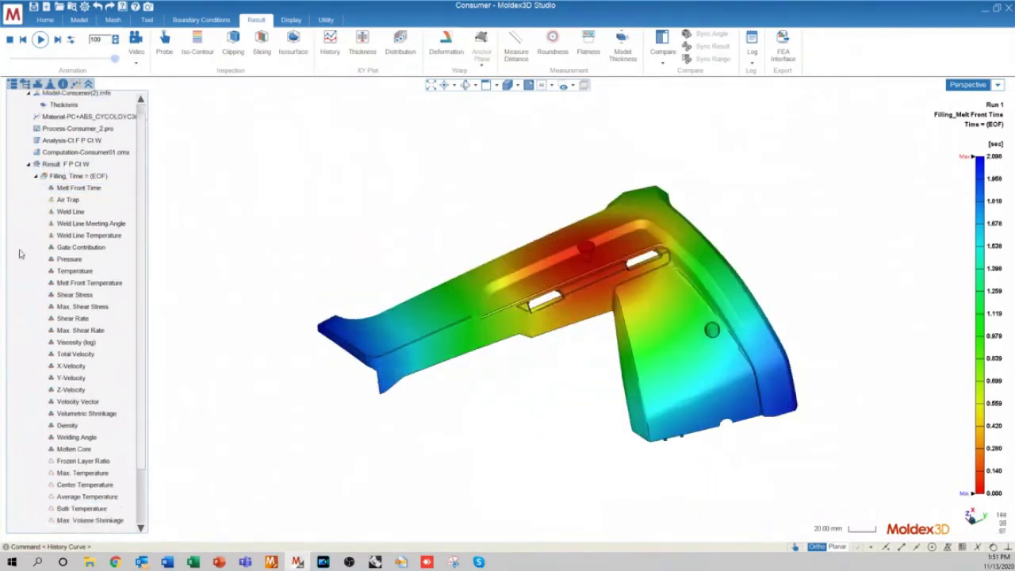
scroll(20, 254, down, 4)
click(81, 421)
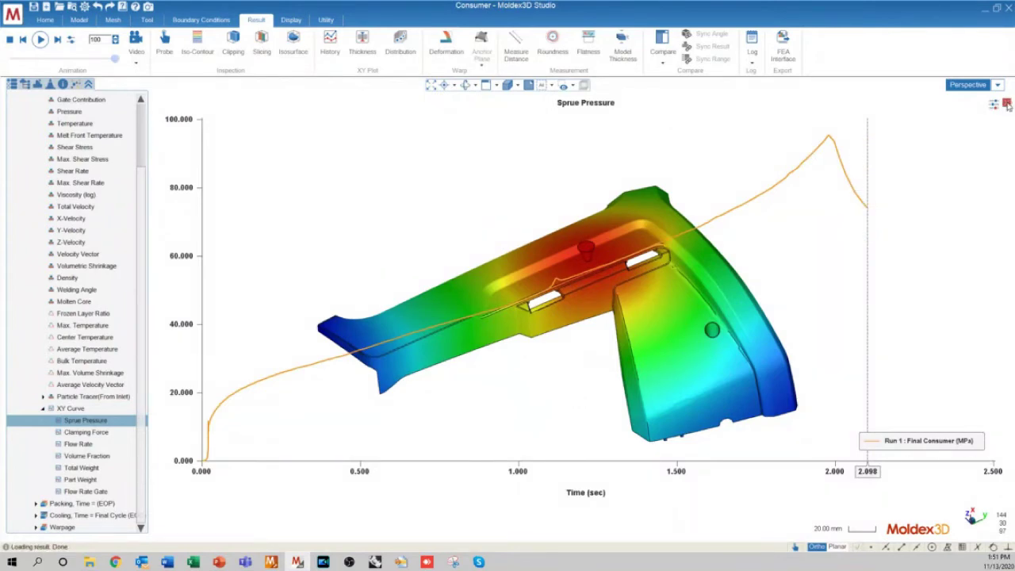
click(1007, 106)
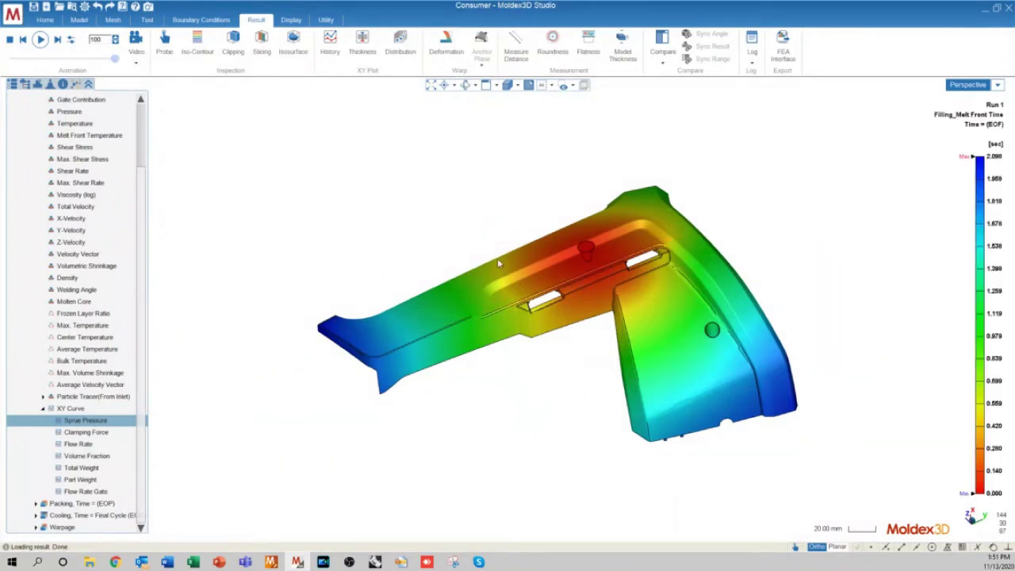
Examine the end-of-fill melt front time on the arm and the wide housing section from several angles.
scroll(90, 351, up, 4)
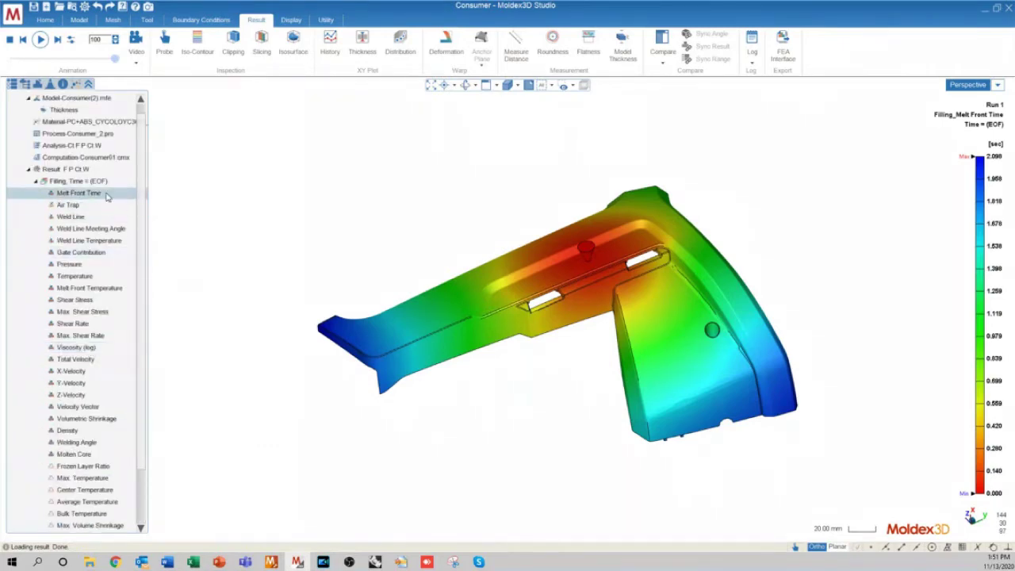
middle_drag(520, 330, 572, 352)
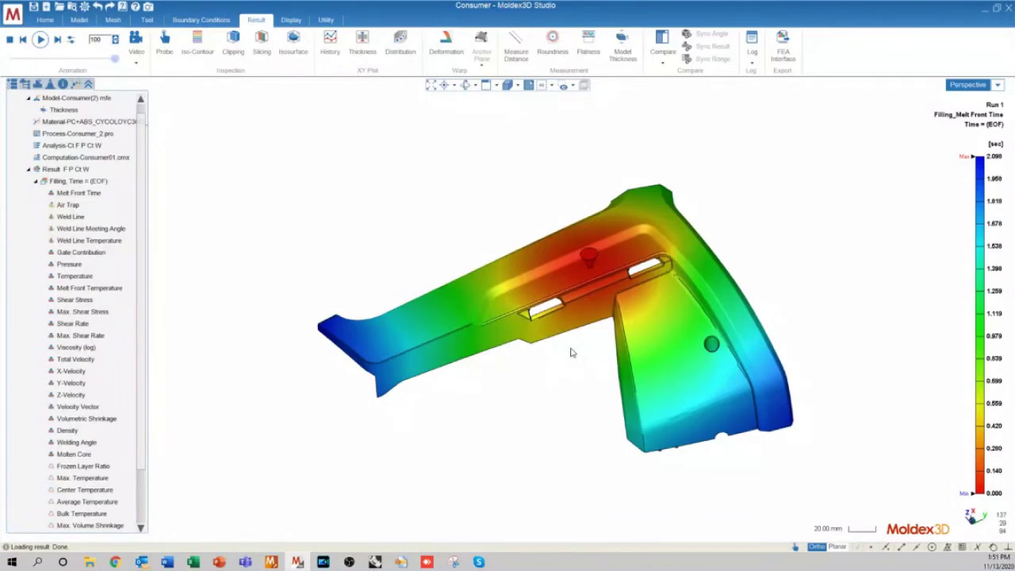
middle_drag(617, 337, 618, 297)
scroll(296, 347, up, 3)
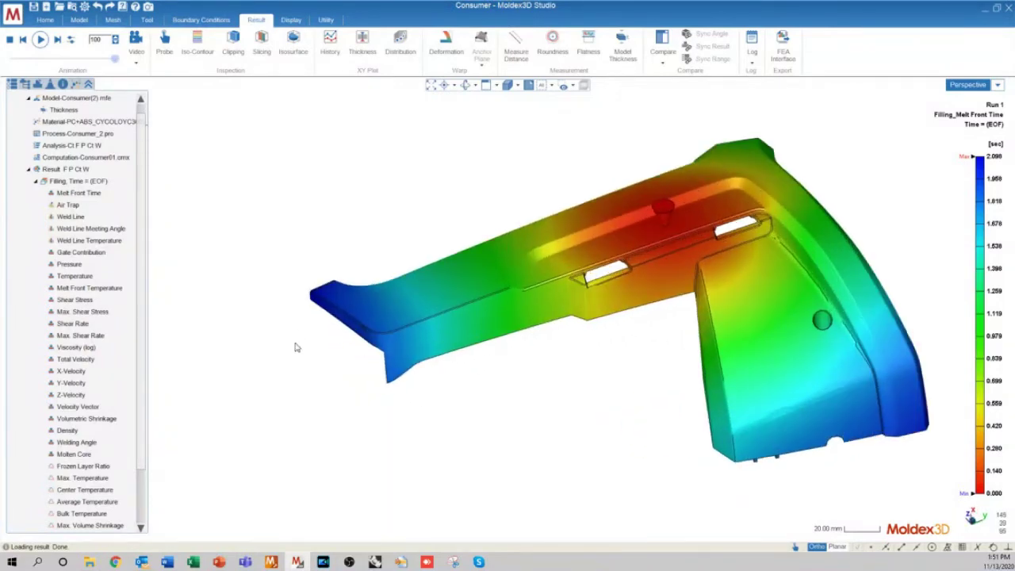
scroll(291, 301, up, 5)
scroll(287, 399, down, 6)
middle_drag(366, 376, 553, 375)
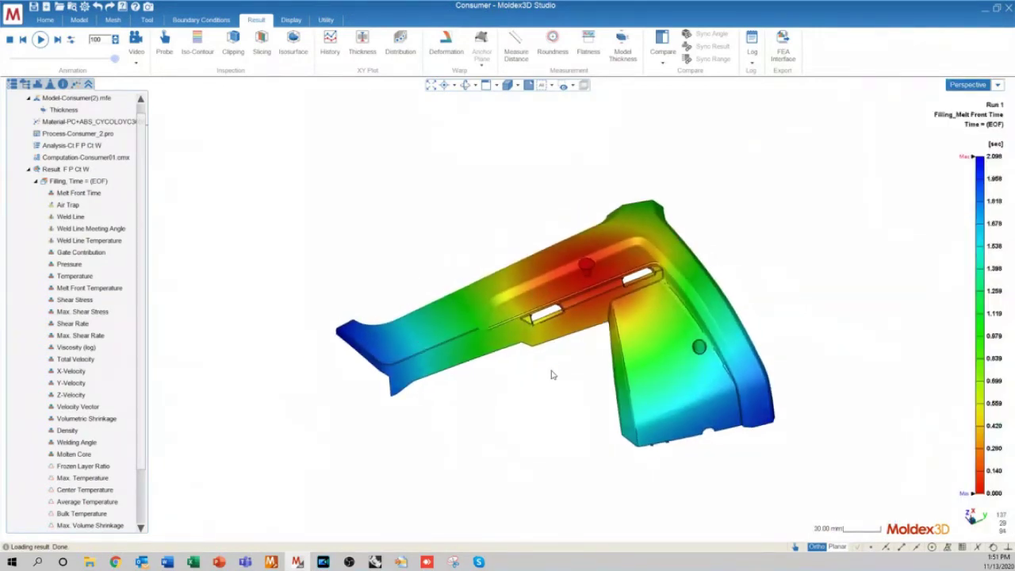
scroll(590, 369, up, 2)
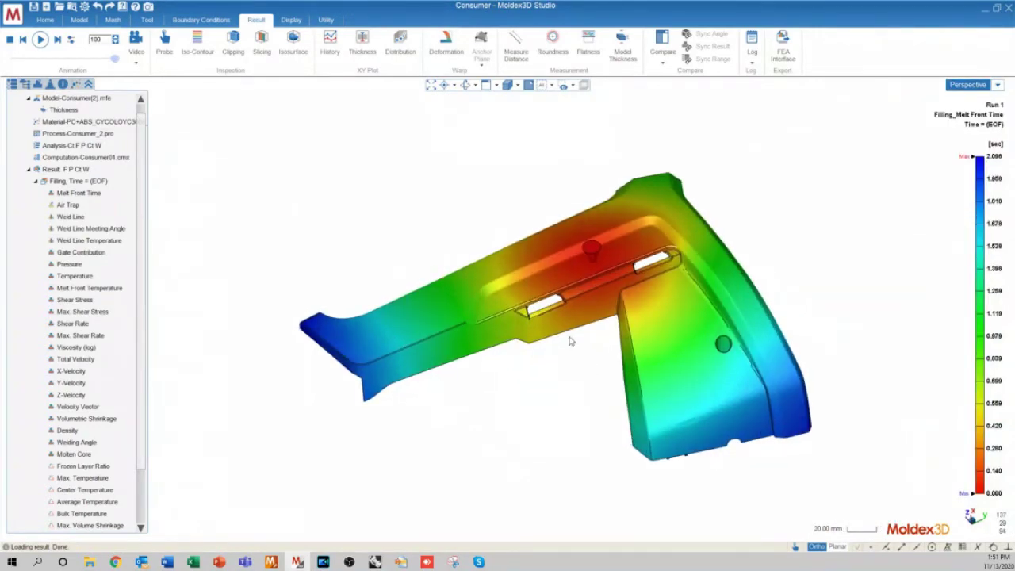
Play the melt front animation, stop it and inspect the fully filled part from the side.
click(40, 39)
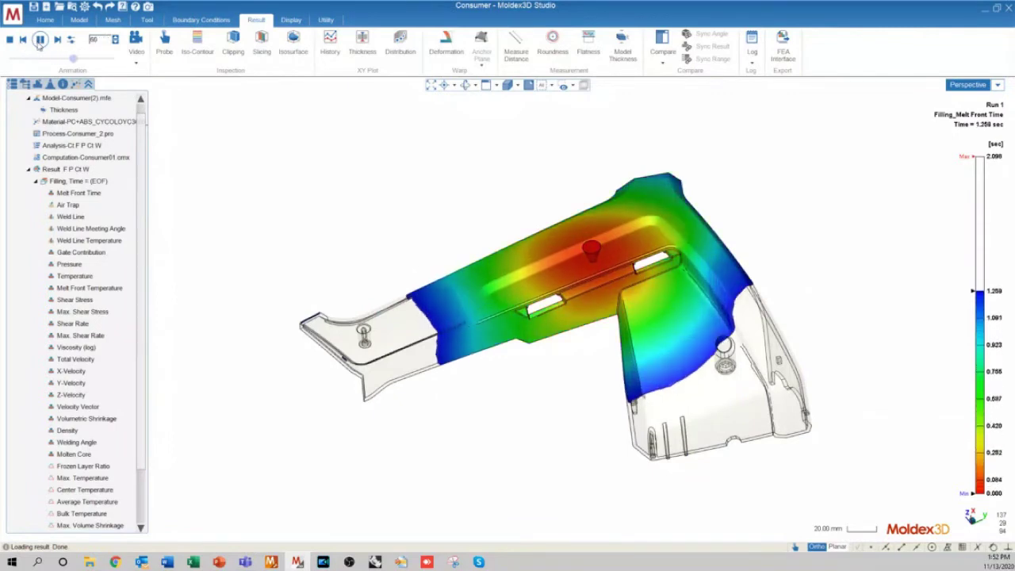
click(10, 40)
drag(104, 38, 81, 38)
middle_drag(621, 363, 294, 320)
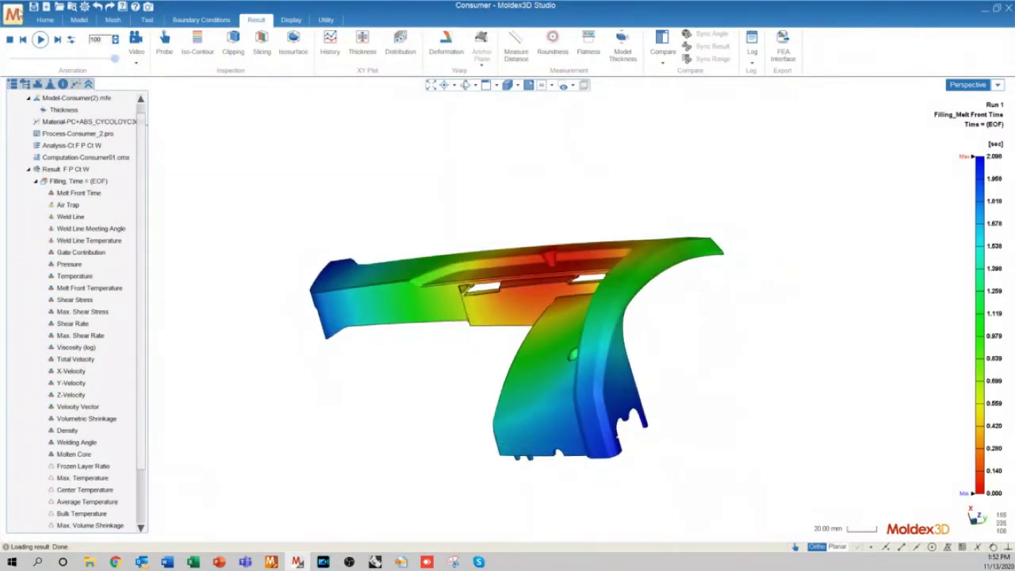
Check the VP switch-over setting in the process wizard's filling/packing settings, then close the wizard without saving.
click(45, 20)
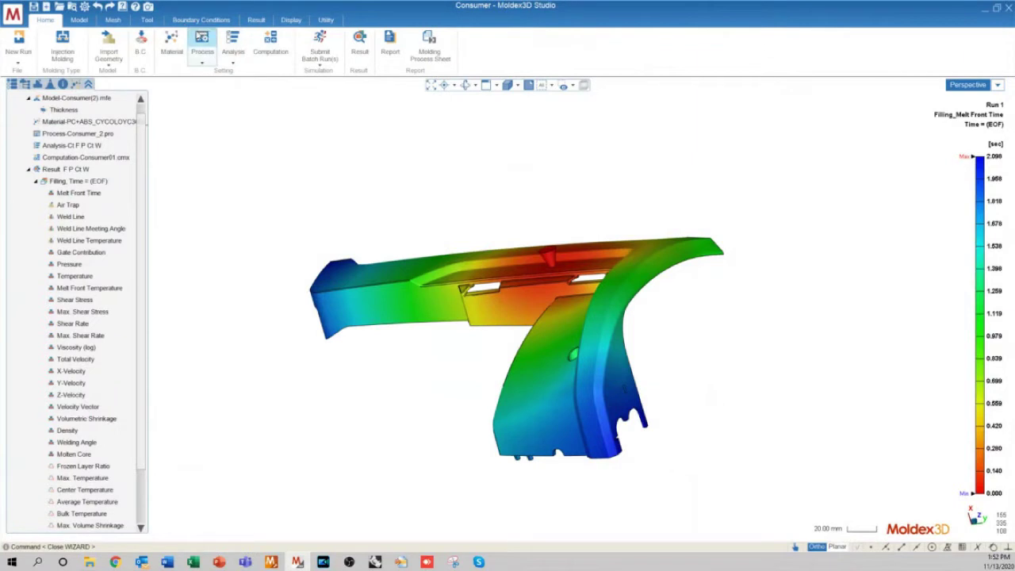
click(205, 39)
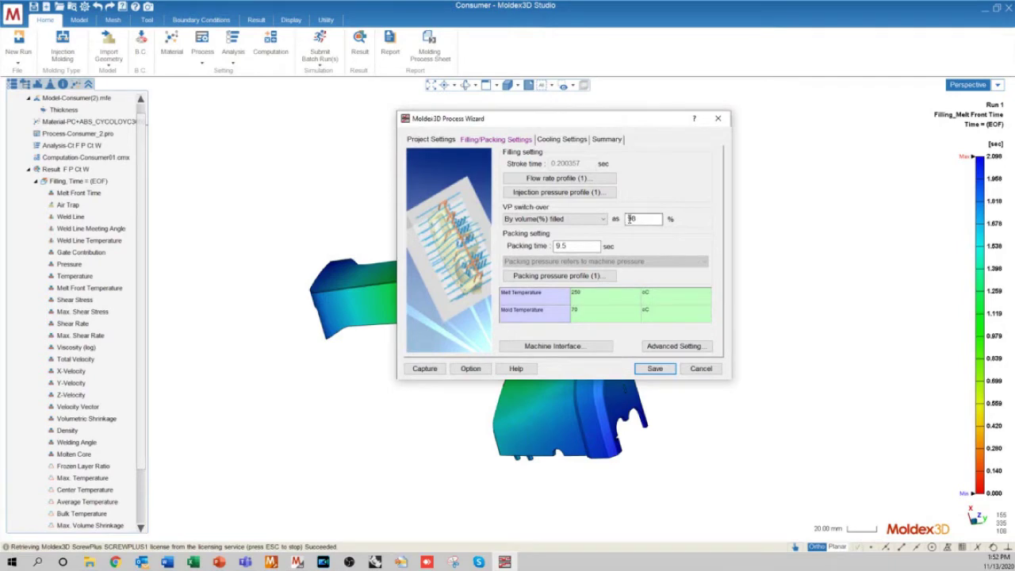
click(718, 121)
middle_drag(365, 410, 671, 381)
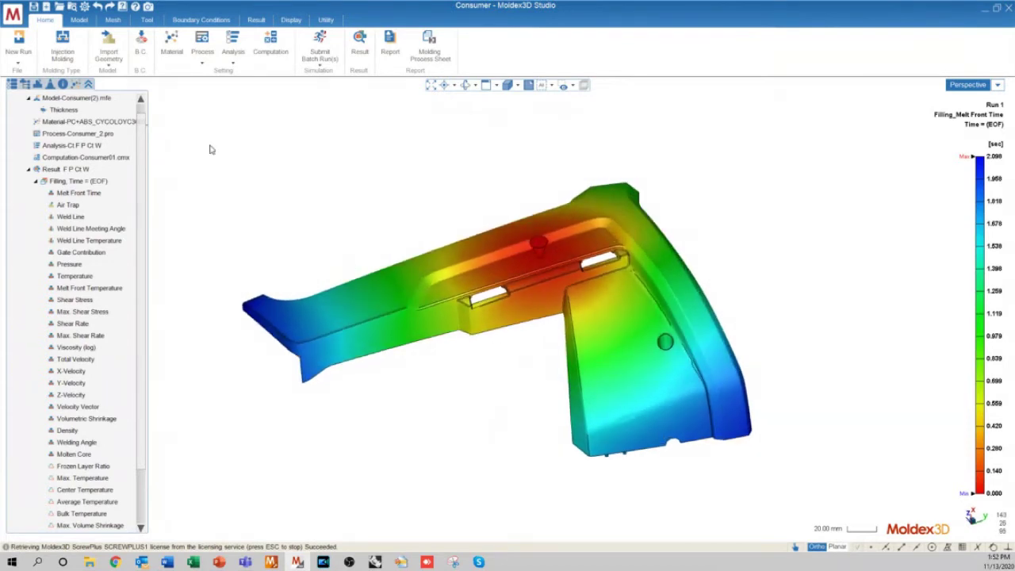
Set the melt front animation to frame 98 and inspect the end of the arm up close.
click(256, 20)
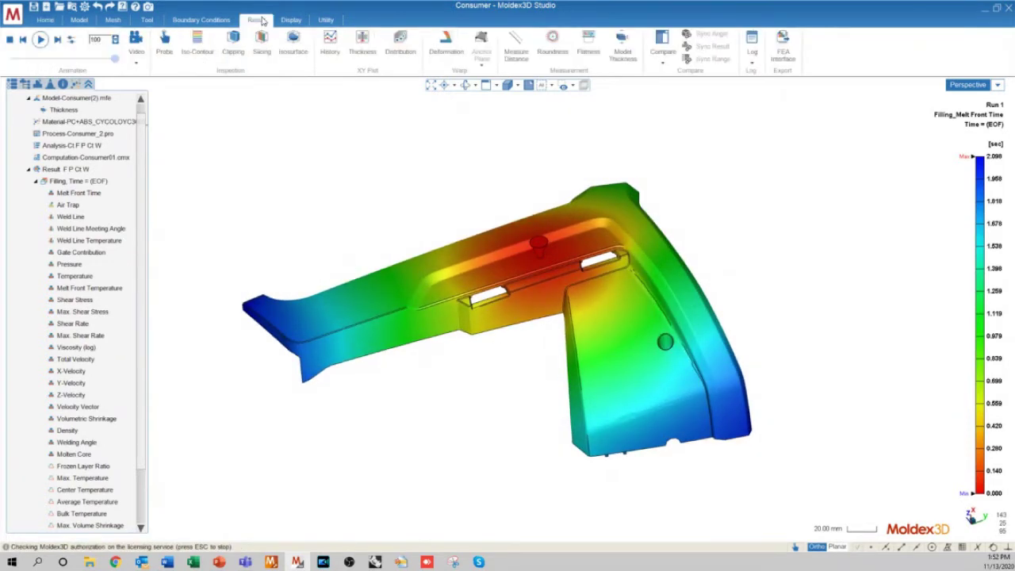
double_click(97, 39)
text(90)
key(Return)
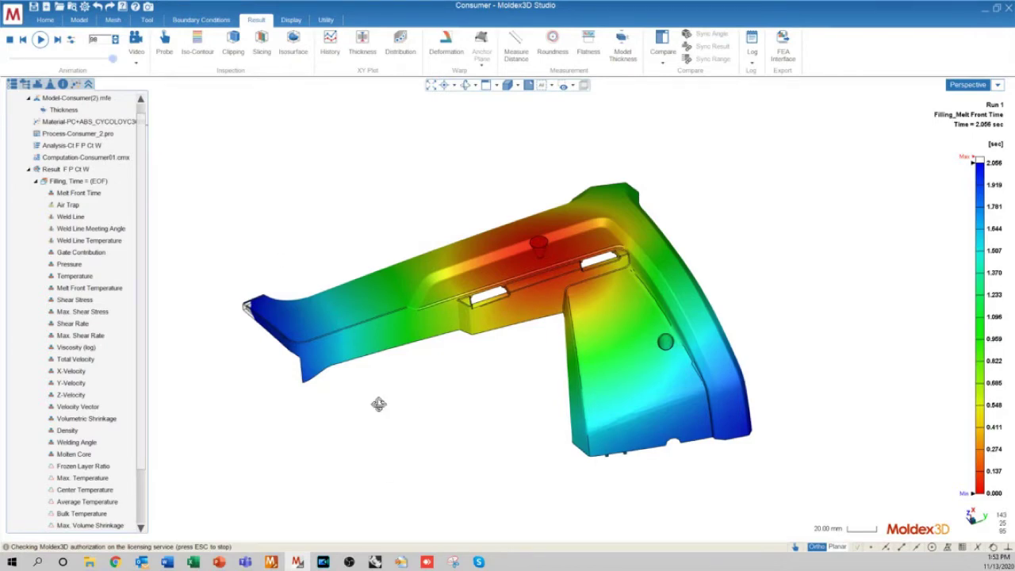
scroll(255, 317, up, 4)
scroll(256, 317, up, 5)
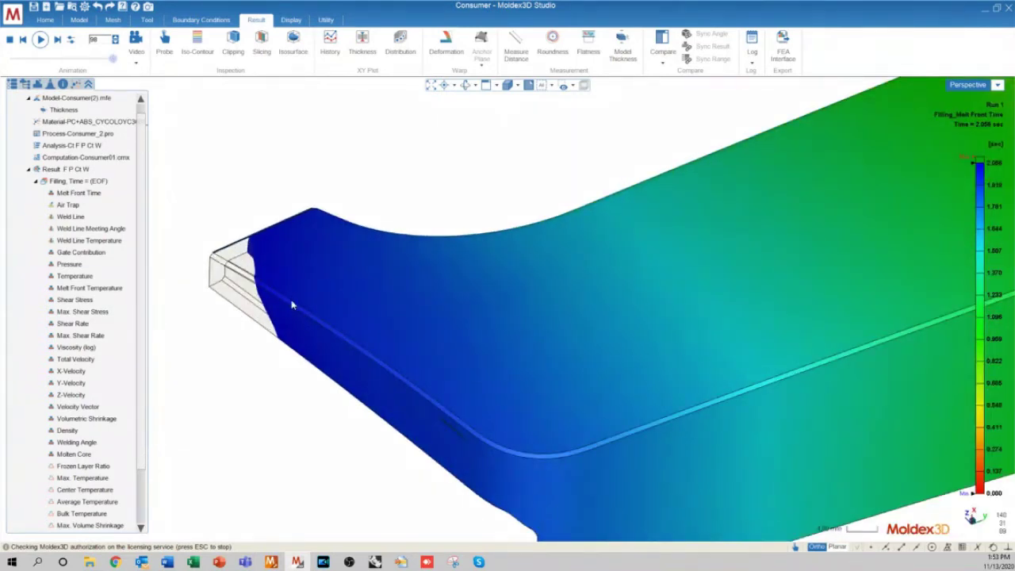
Inspect the melt front at the lower end of the wide housing section, including its notched edge.
scroll(293, 302, down, 5)
scroll(296, 314, down, 5)
middle_drag(587, 360, 394, 380)
scroll(674, 417, up, 8)
scroll(660, 389, down, 8)
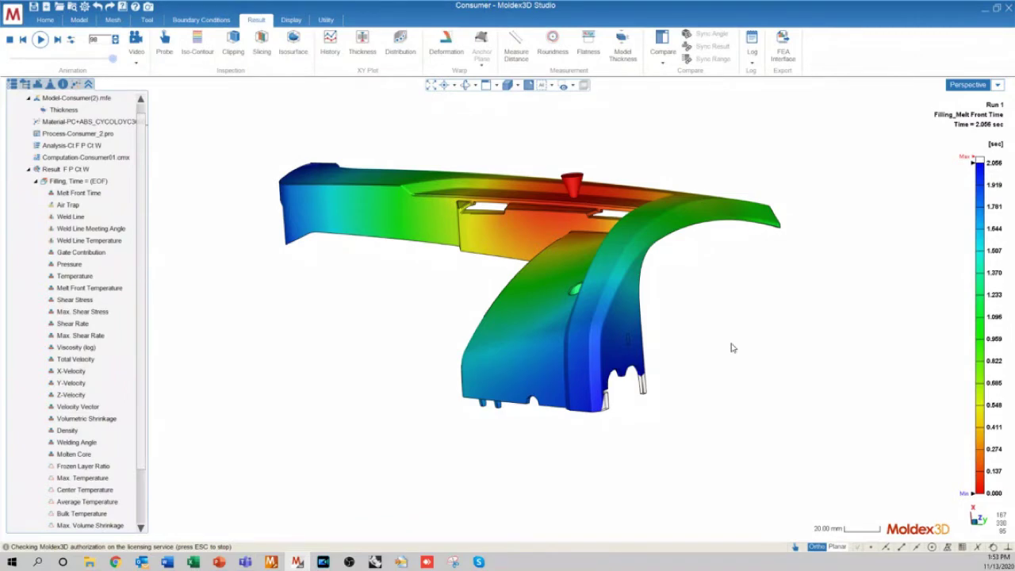
Compare the melt front on the arm tip and the housing's lower end at frame 98 from several angles.
mouse_move(732, 347)
middle_down()
mouse_move(643, 373)
mouse_move(648, 386)
mouse_move(629, 315)
middle_up()
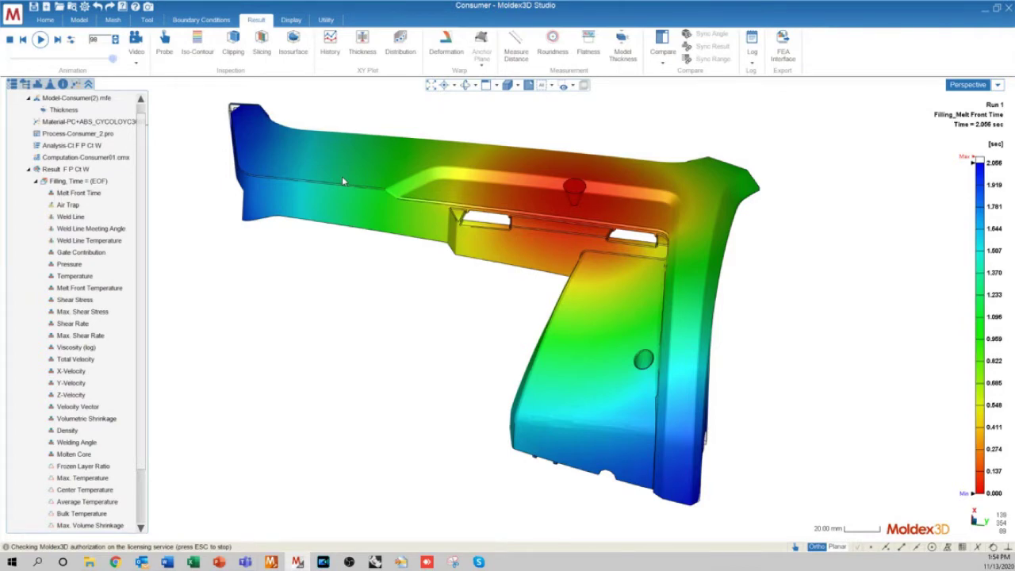
mouse_move(390, 238)
middle_down()
mouse_move(505, 239)
mouse_move(515, 230)
mouse_move(503, 199)
mouse_move(418, 225)
mouse_move(405, 252)
mouse_move(417, 257)
middle_up()
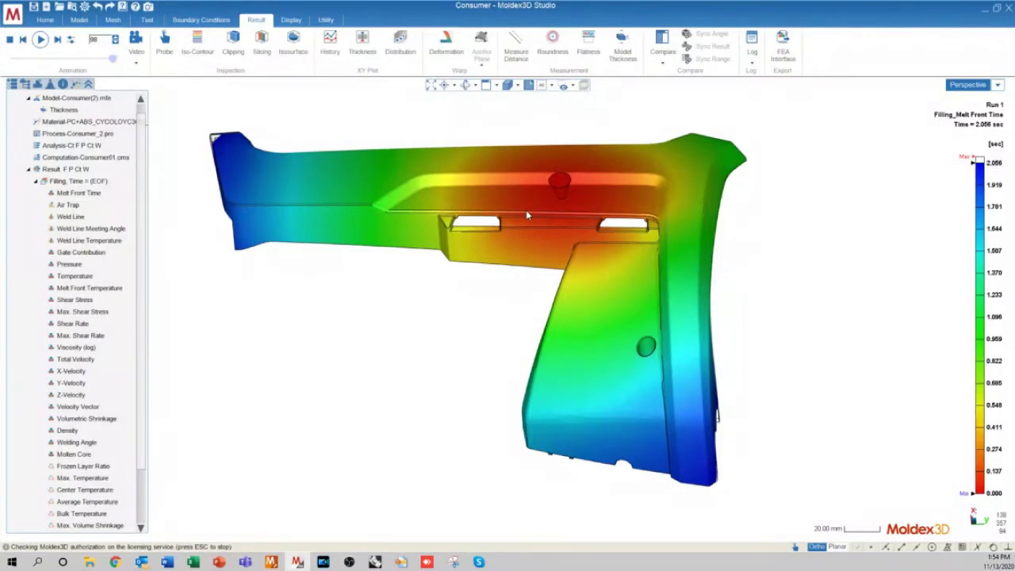
middle_drag(510, 306, 533, 417)
middle_drag(505, 237, 600, 238)
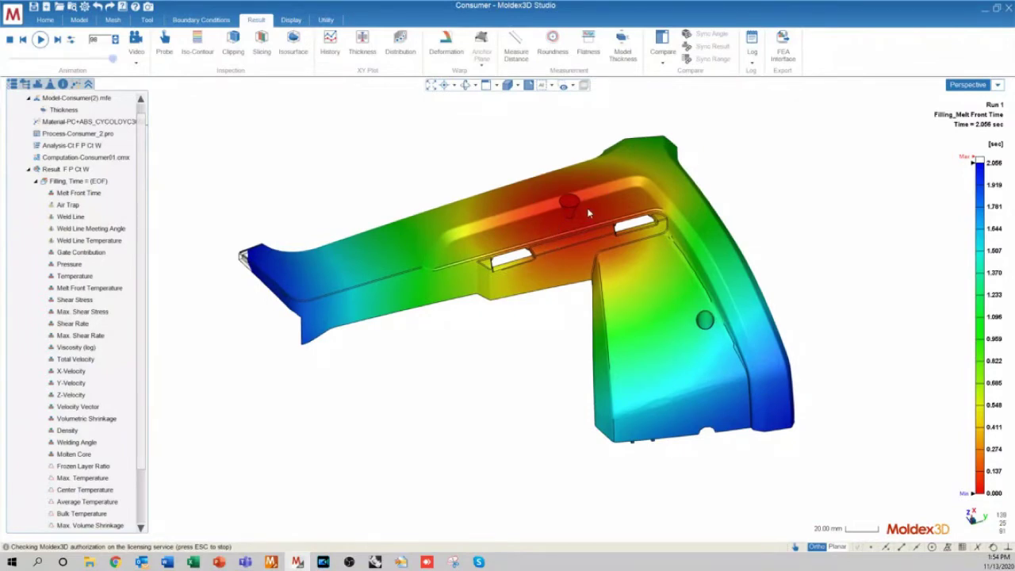
middle_drag(602, 255, 338, 276)
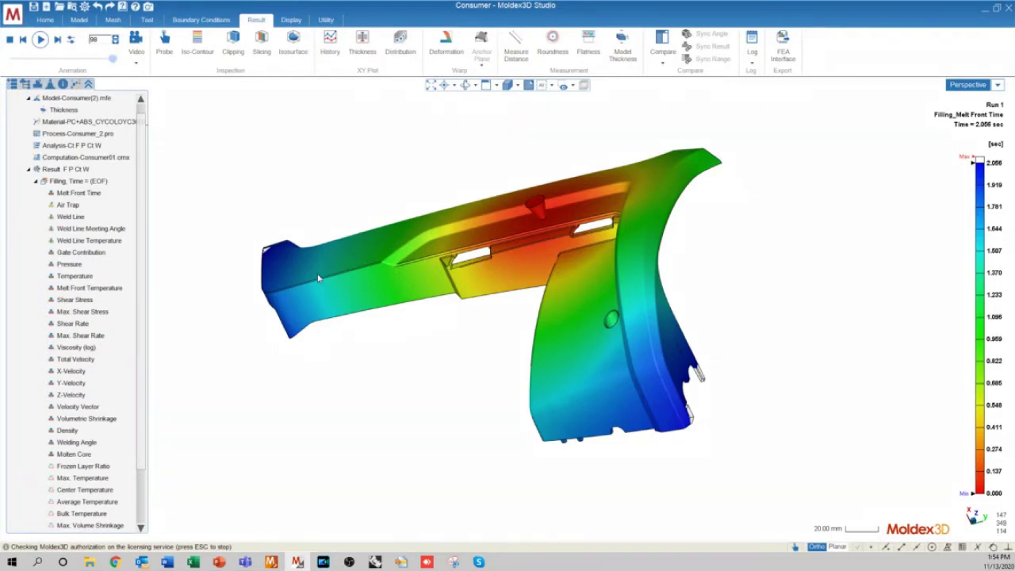
middle_drag(379, 284, 347, 260)
scroll(674, 421, up, 4)
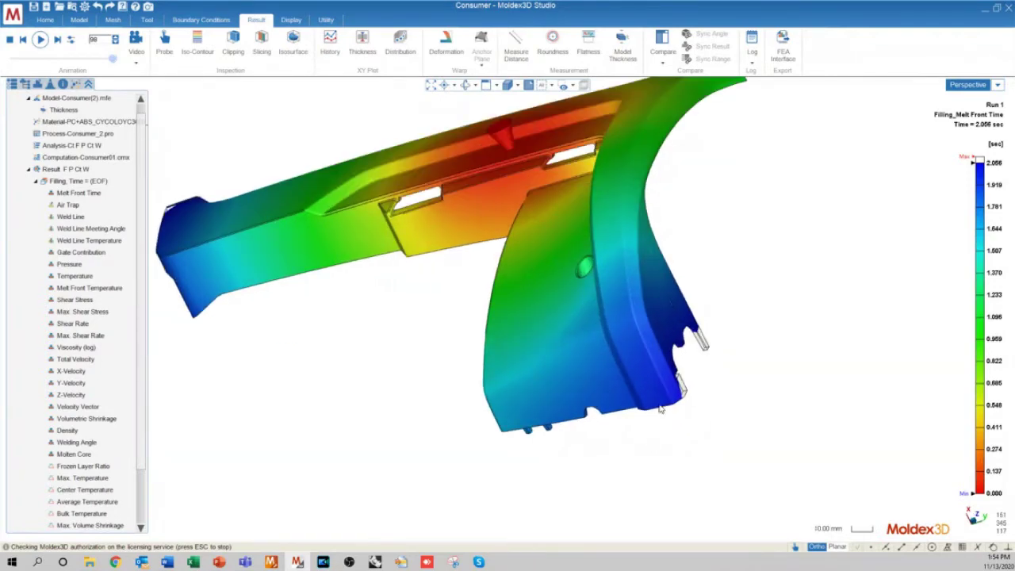
scroll(694, 430, down, 4)
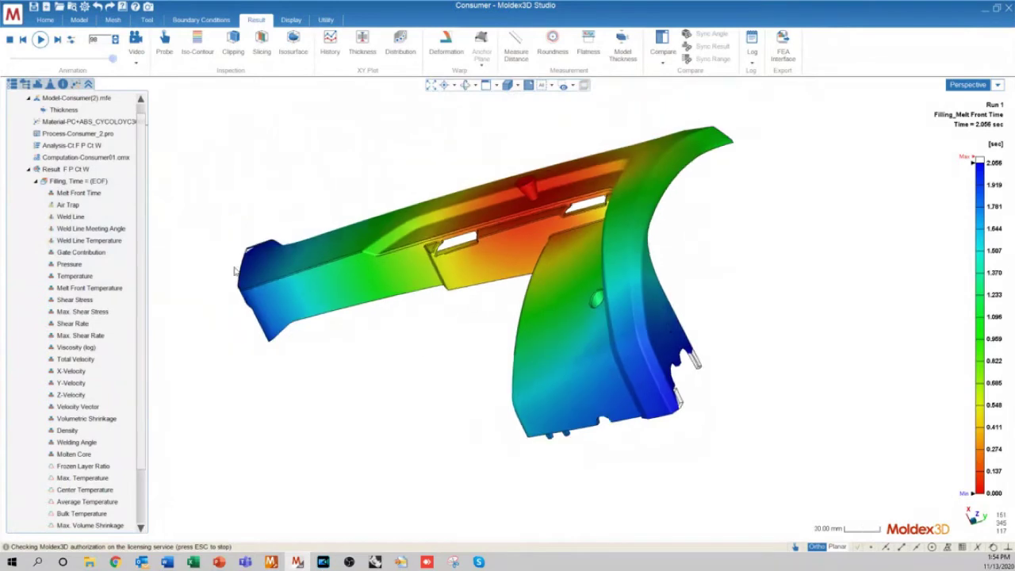
mouse_move(221, 239)
middle_down()
mouse_move(424, 306)
mouse_move(482, 279)
middle_up()
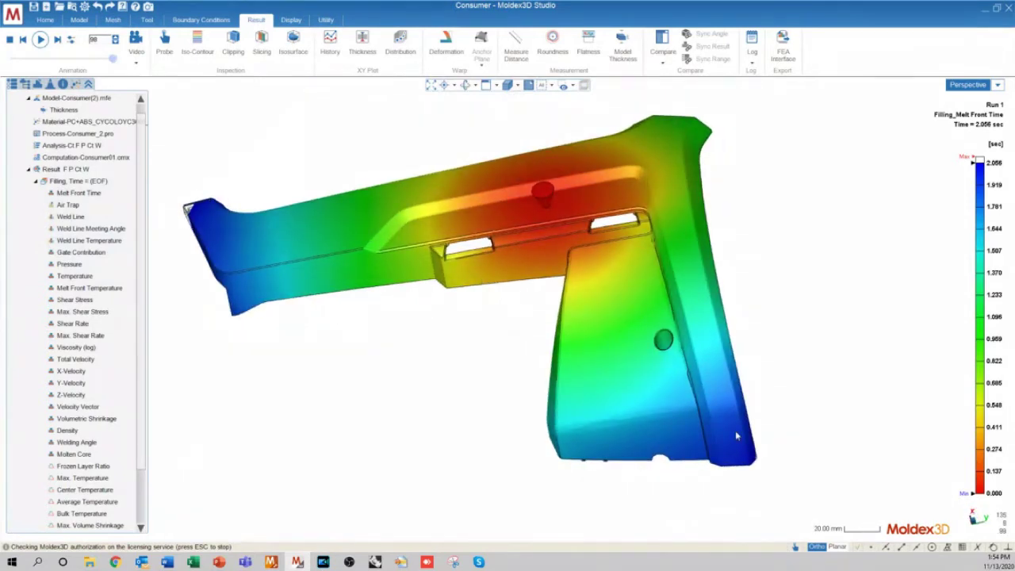
mouse_move(739, 365)
middle_down()
mouse_move(528, 385)
mouse_move(688, 384)
middle_up()
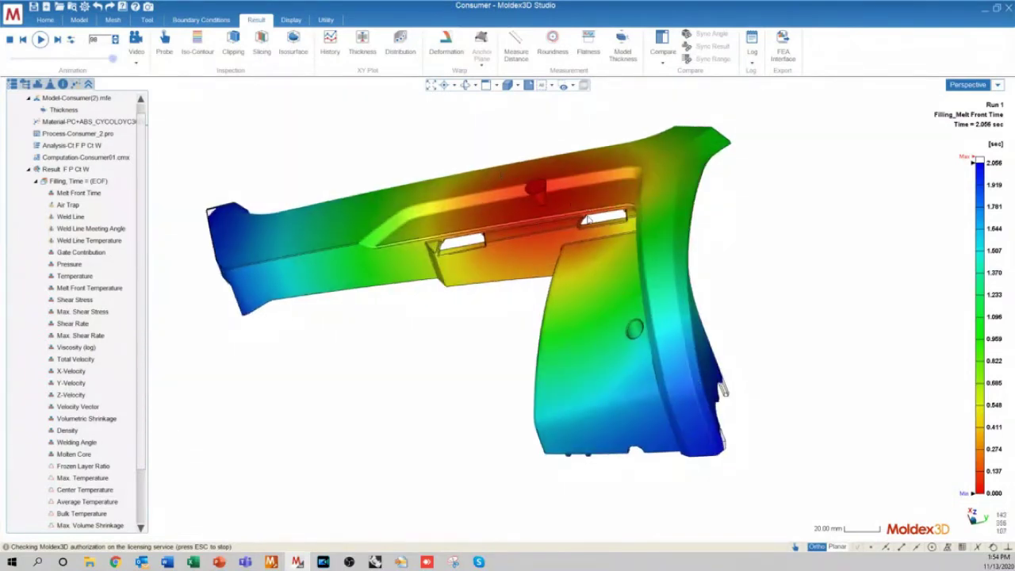
mouse_move(590, 219)
middle_down()
mouse_move(651, 235)
mouse_move(776, 240)
mouse_move(714, 309)
mouse_move(563, 395)
middle_up()
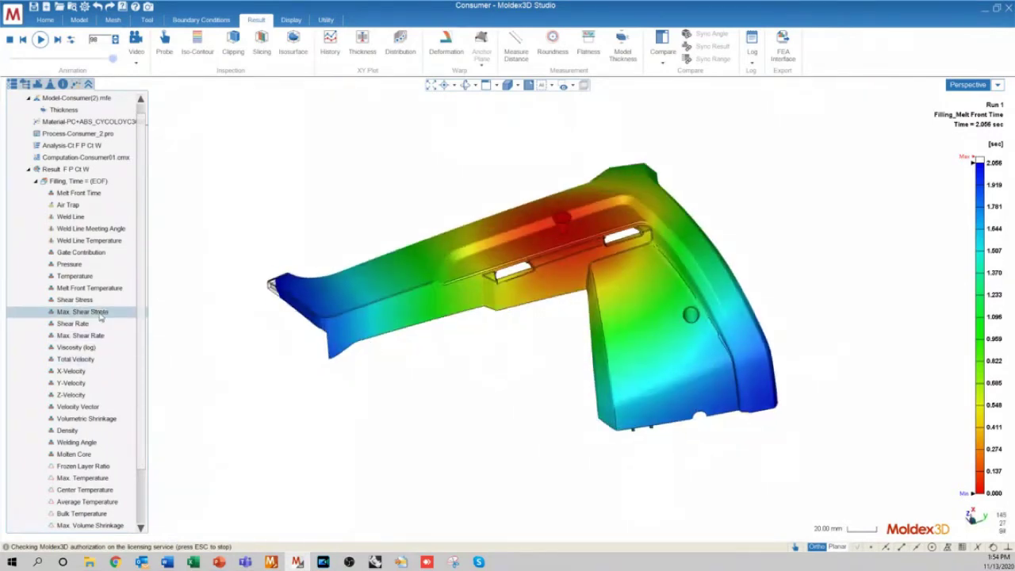
Display the filling stage's Sprue Pressure curve and read its pressure rise and peak alongside the melt front view.
scroll(92, 341, down, 4)
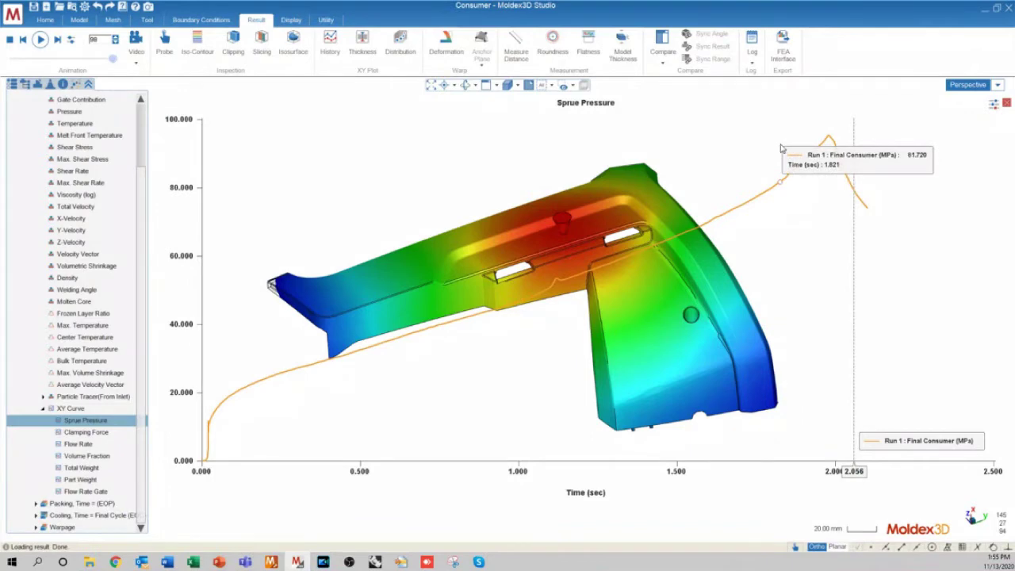
scroll(327, 252, down, 1)
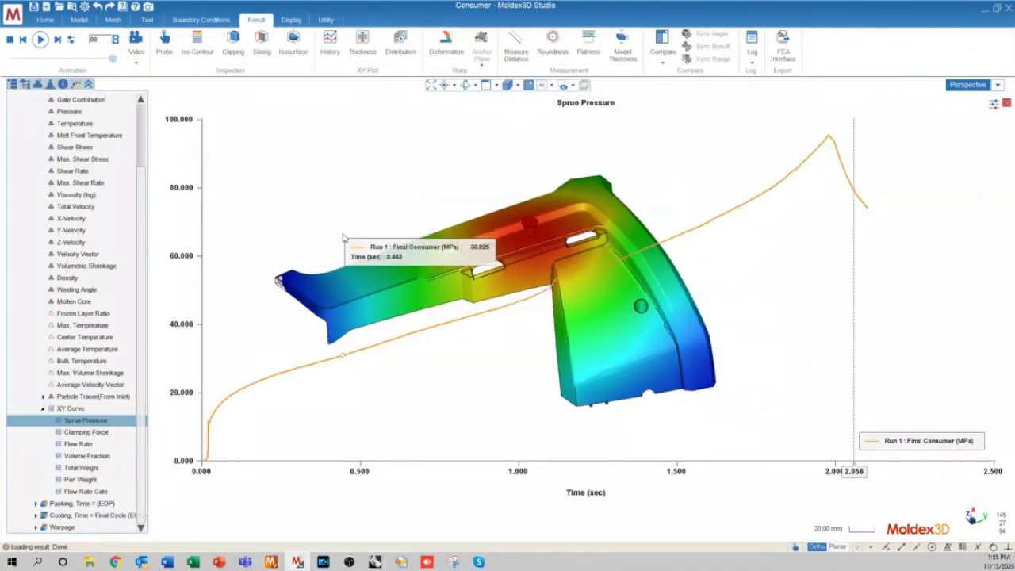
scroll(415, 238, down, 4)
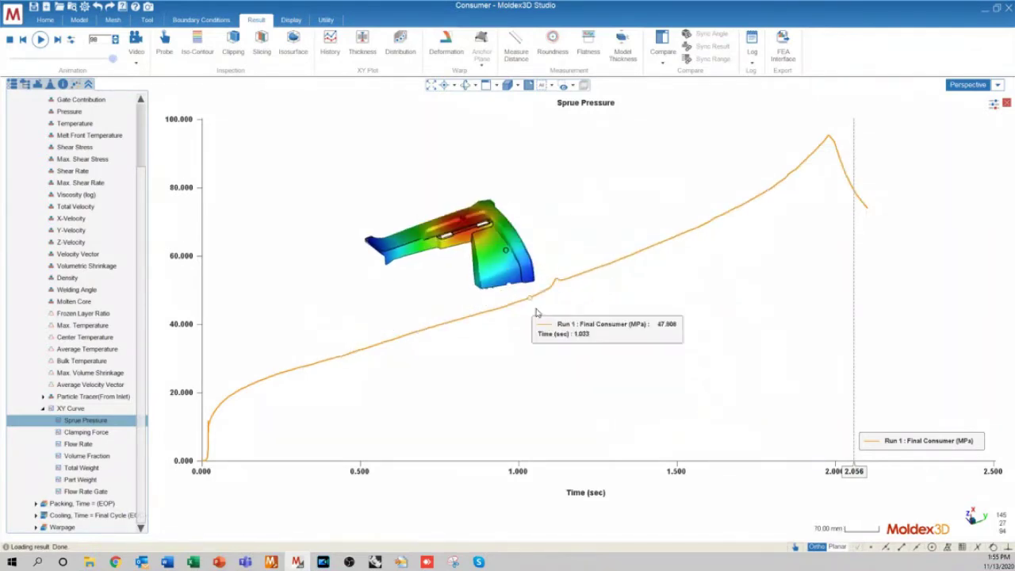
scroll(536, 312, up, 2)
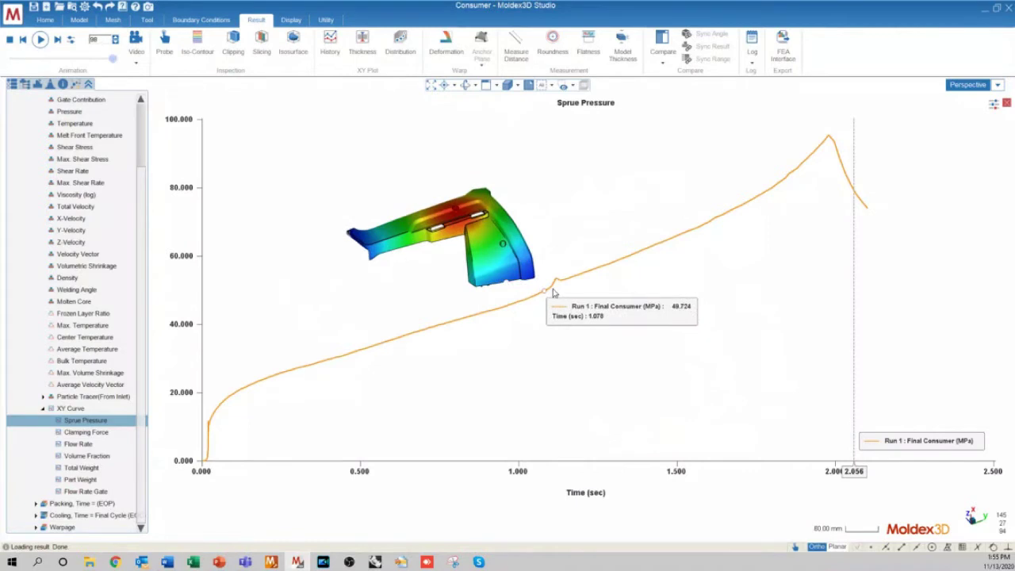
scroll(553, 293, up, 2)
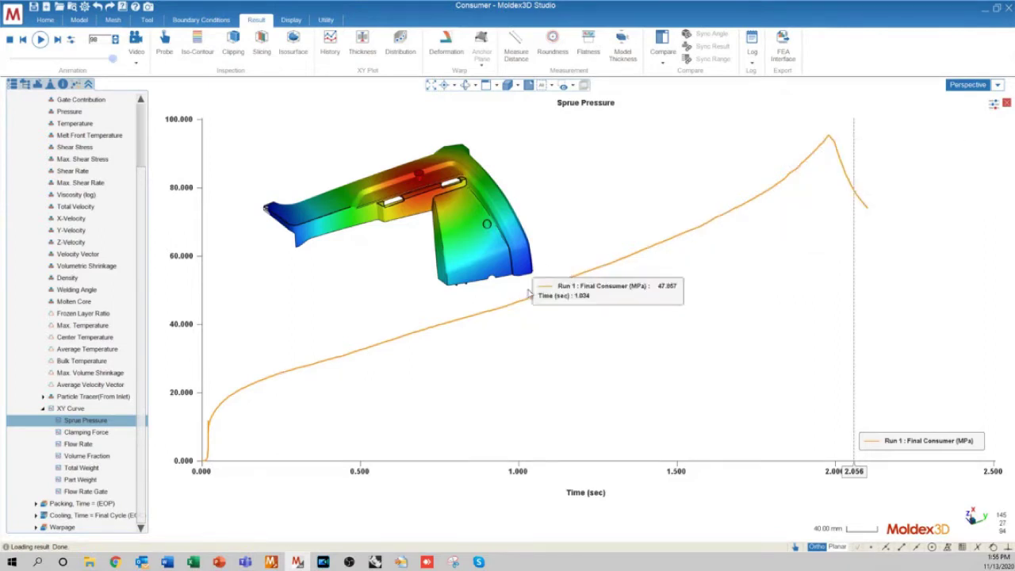
scroll(300, 222, up, 3)
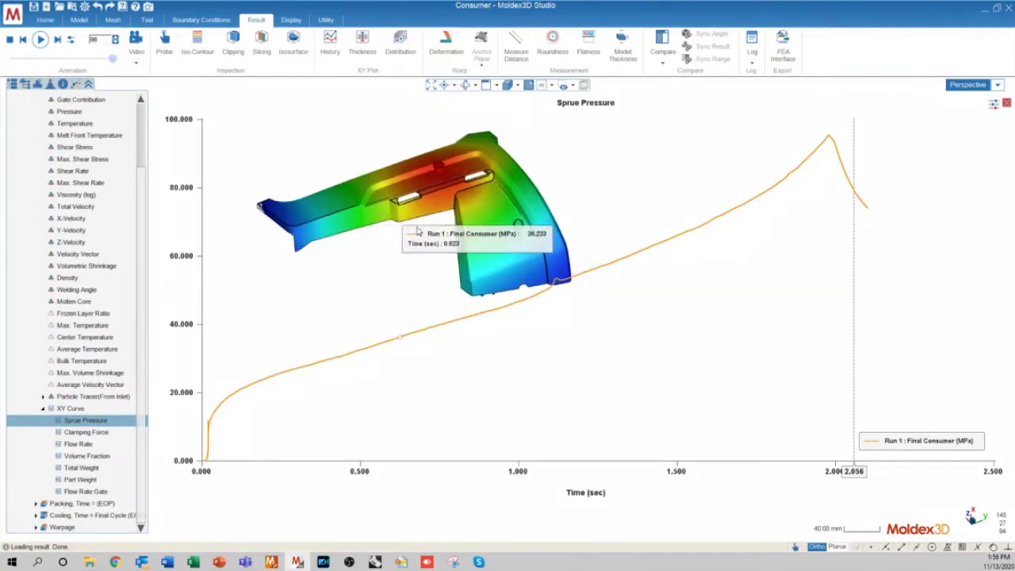
scroll(642, 374, down, 3)
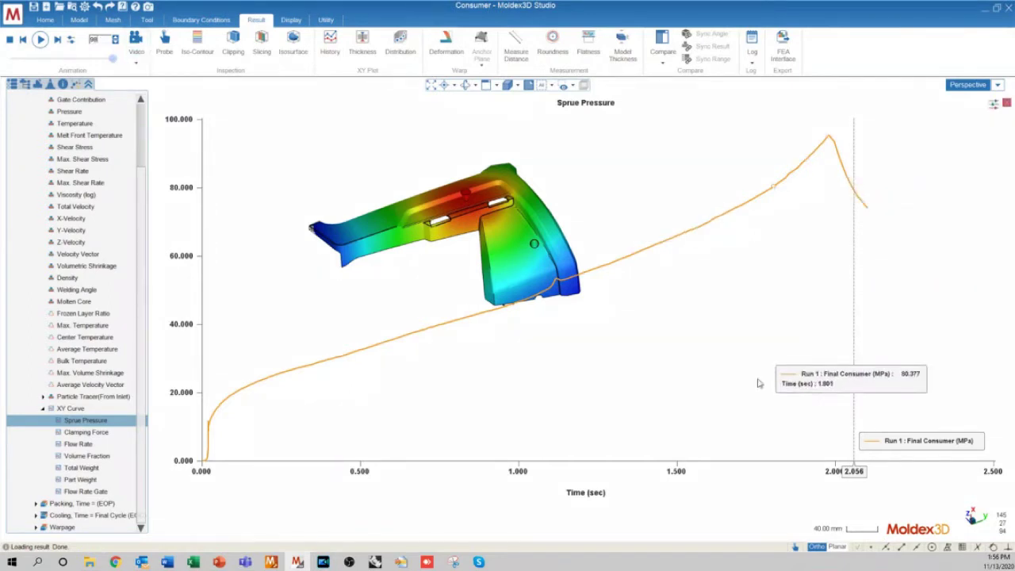
scroll(314, 217, up, 2)
scroll(333, 222, up, 3)
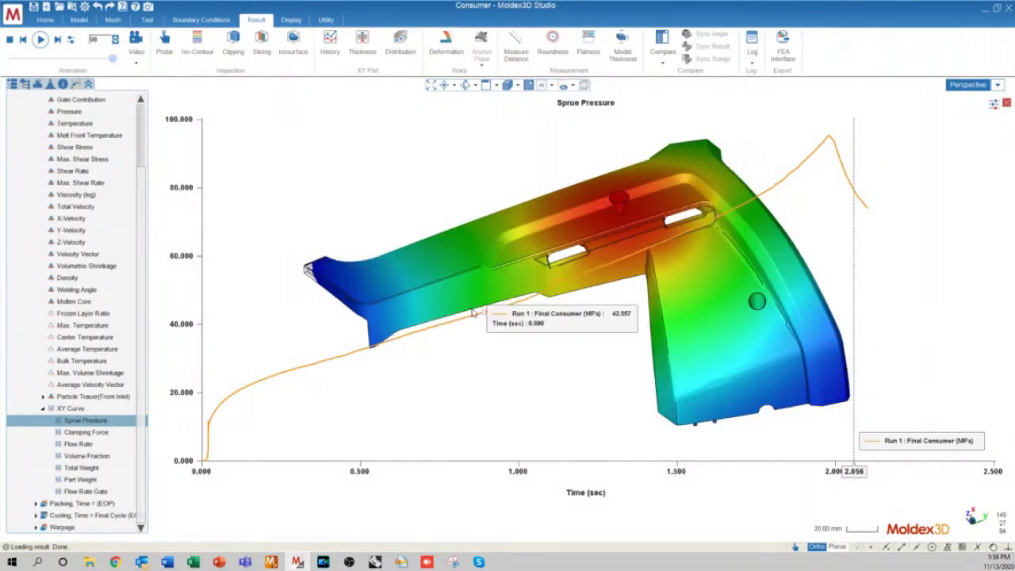
scroll(452, 310, down, 1)
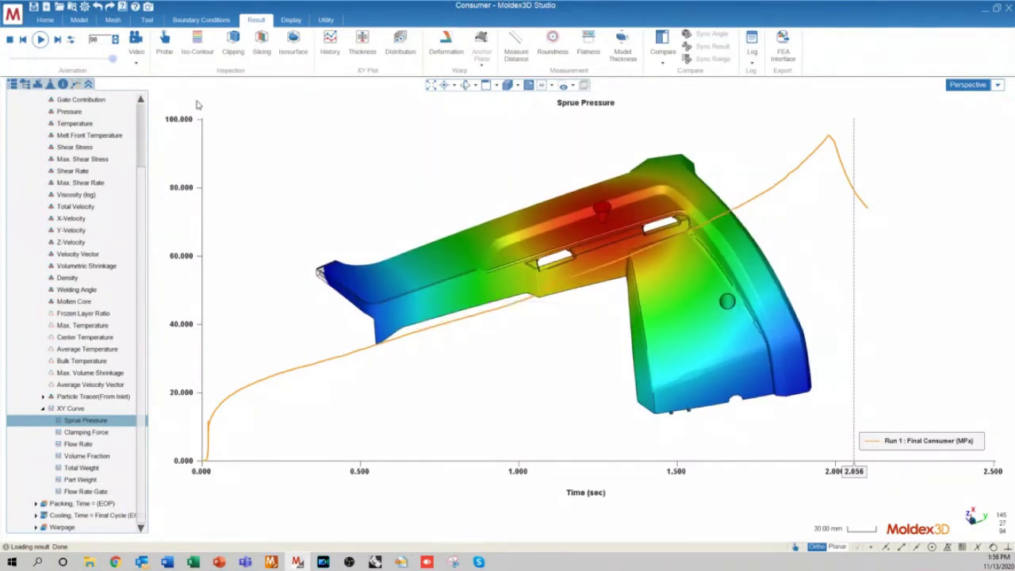
scroll(293, 223, down, 2)
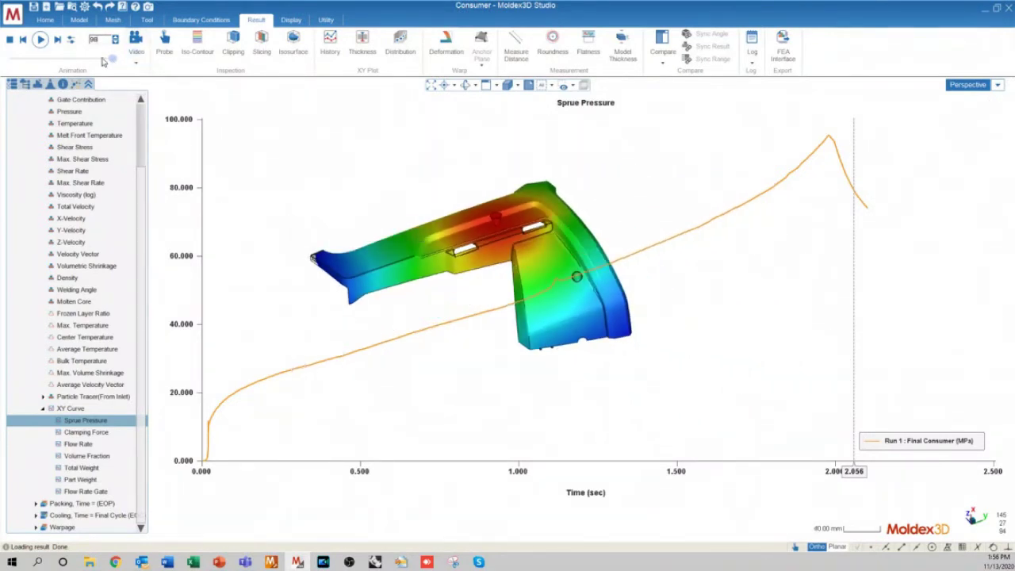
Move the melt front animation back to frame 52 and examine the flow around the slots and ribs against the pressure curve.
drag(108, 60, 66, 60)
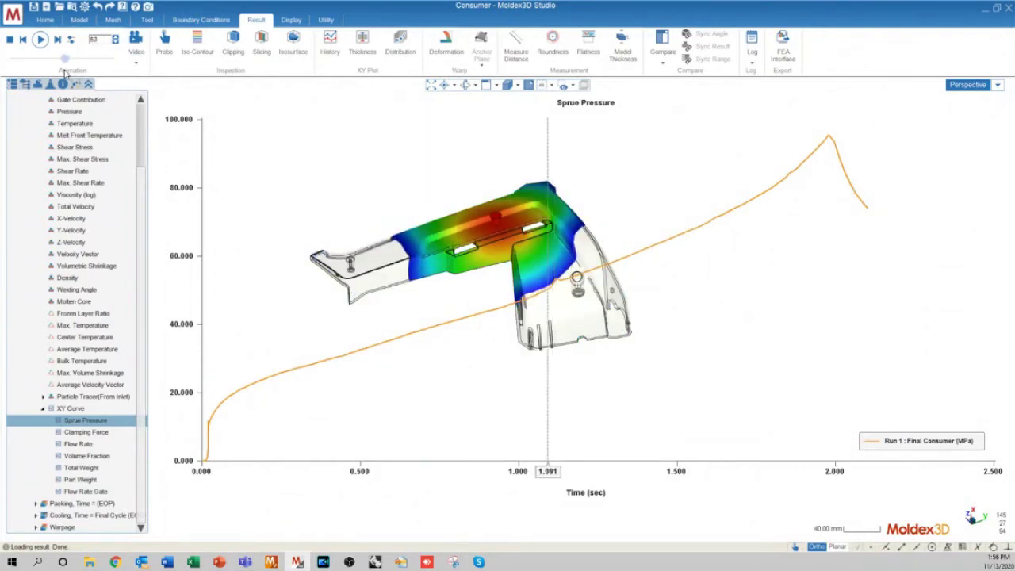
middle_drag(561, 254, 402, 309)
scroll(401, 309, up, 2)
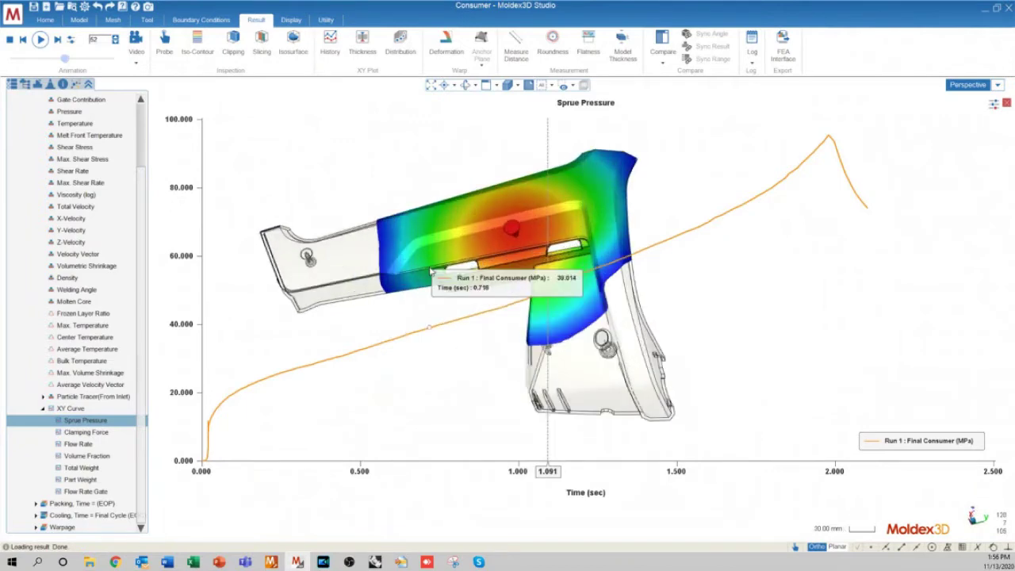
scroll(432, 272, up, 5)
middle_drag(545, 287, 532, 210)
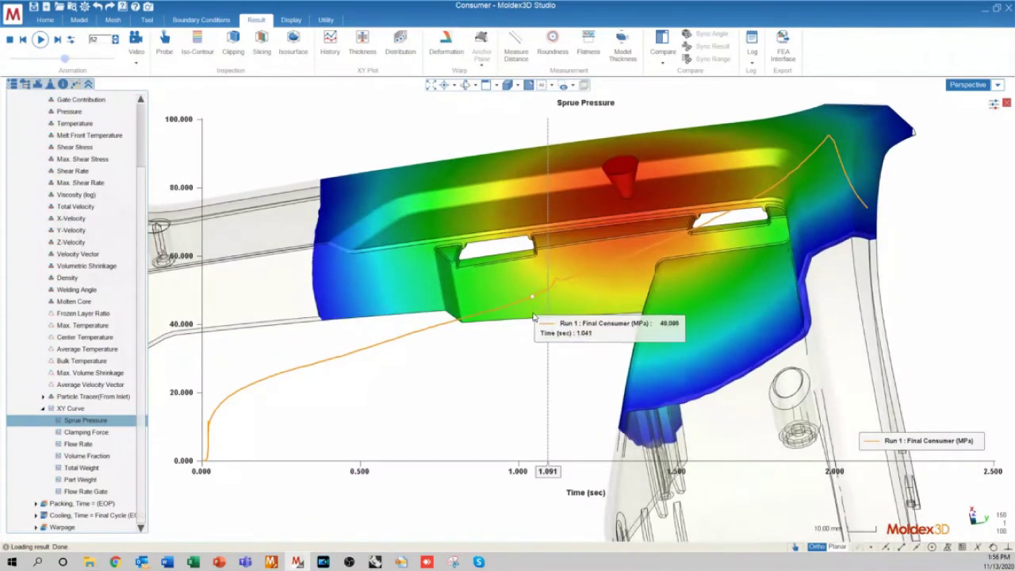
scroll(561, 279, up, 3)
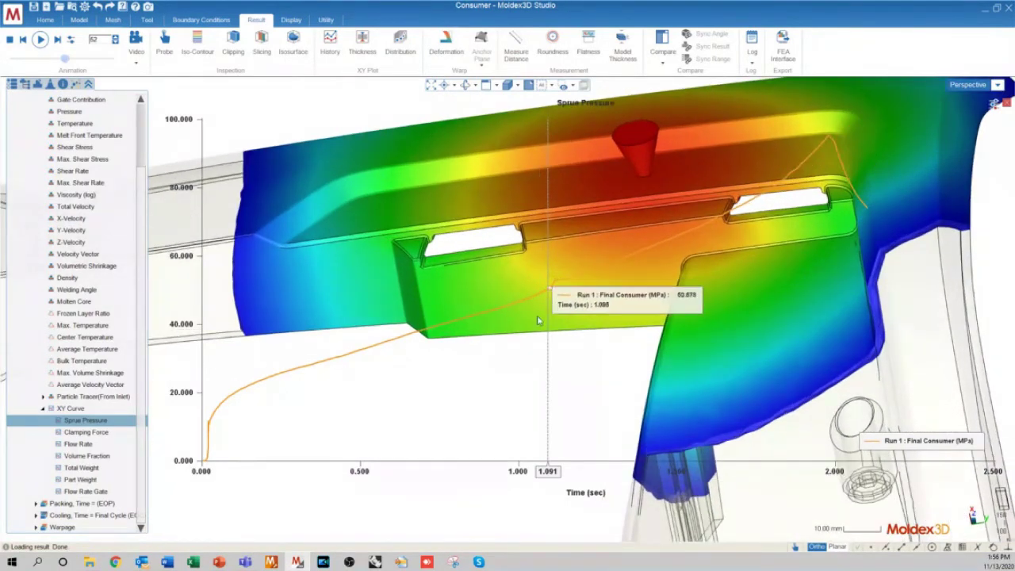
scroll(551, 272, down, 3)
middle_drag(553, 277, 652, 275)
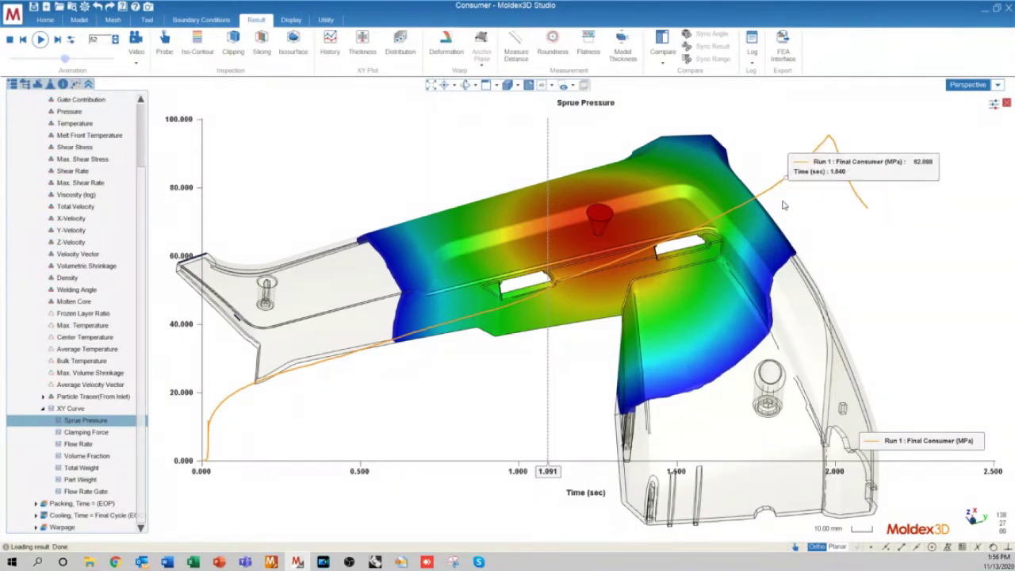
Examine the melt front at the pointed corner above the housing section at frame 52 alongside the Sprue Pressure curve.
scroll(559, 386, down, 3)
middle_drag(705, 317, 567, 333)
scroll(631, 292, up, 3)
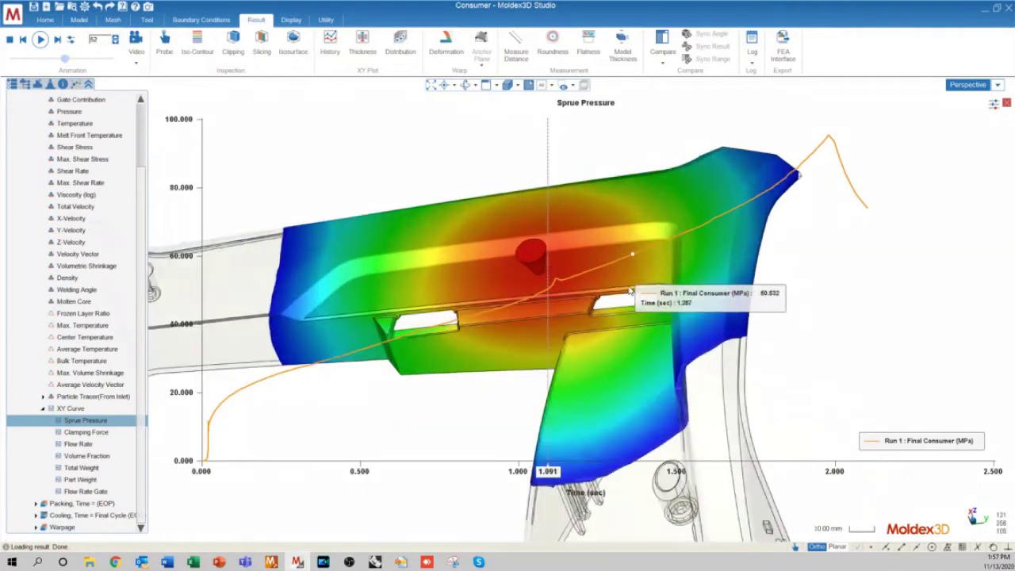
scroll(630, 292, up, 2)
scroll(464, 319, down, 2)
scroll(771, 181, up, 5)
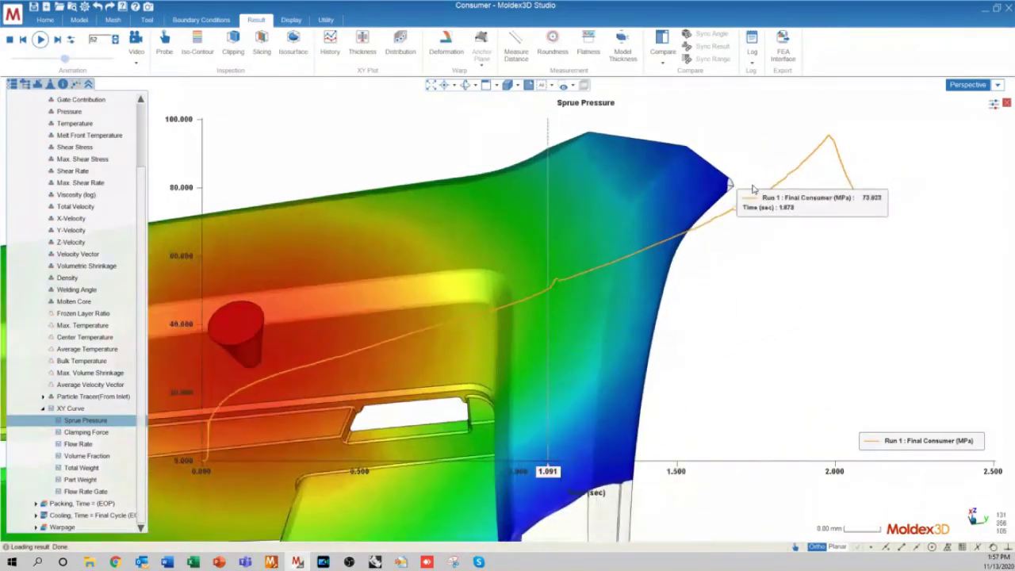
scroll(753, 188, up, 2)
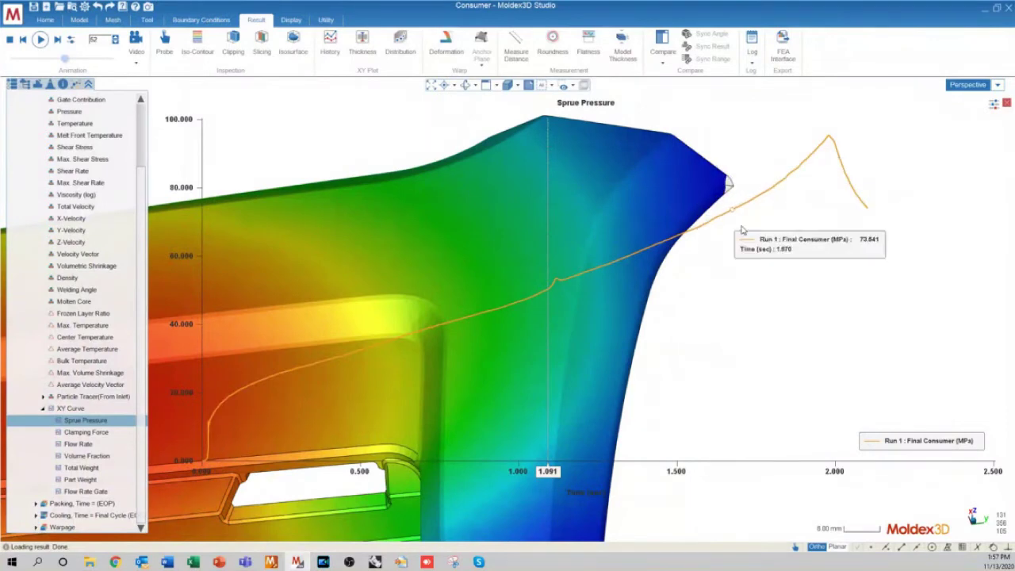
scroll(752, 161, down, 3)
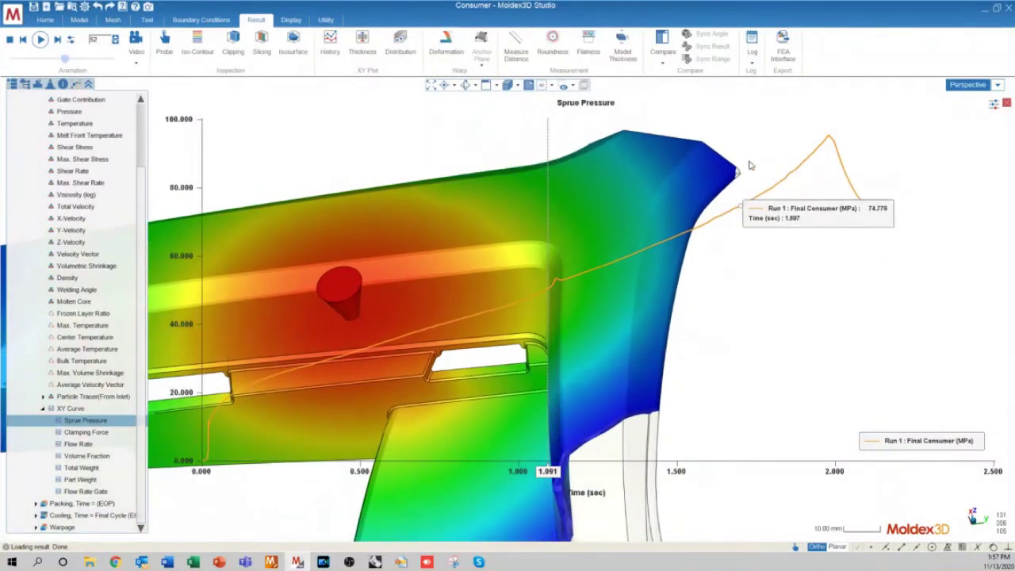
Inspect the melt front from the pointed corner to the slotted center section at frame 52, comparing several angles against the Sprue Pressure curve.
scroll(754, 172, down, 3)
middle_drag(724, 203, 748, 199)
scroll(746, 202, up, 3)
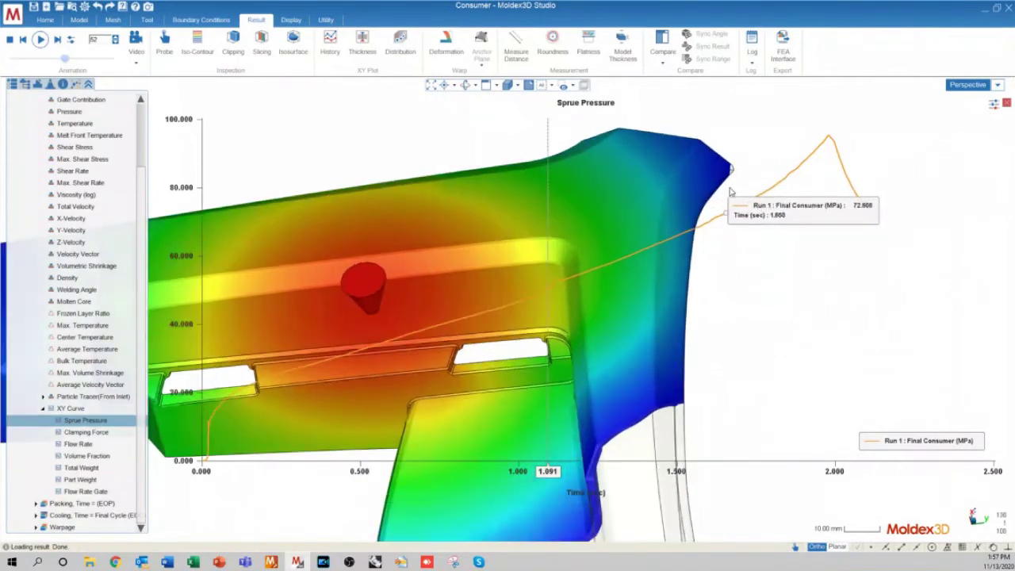
scroll(729, 193, down, 3)
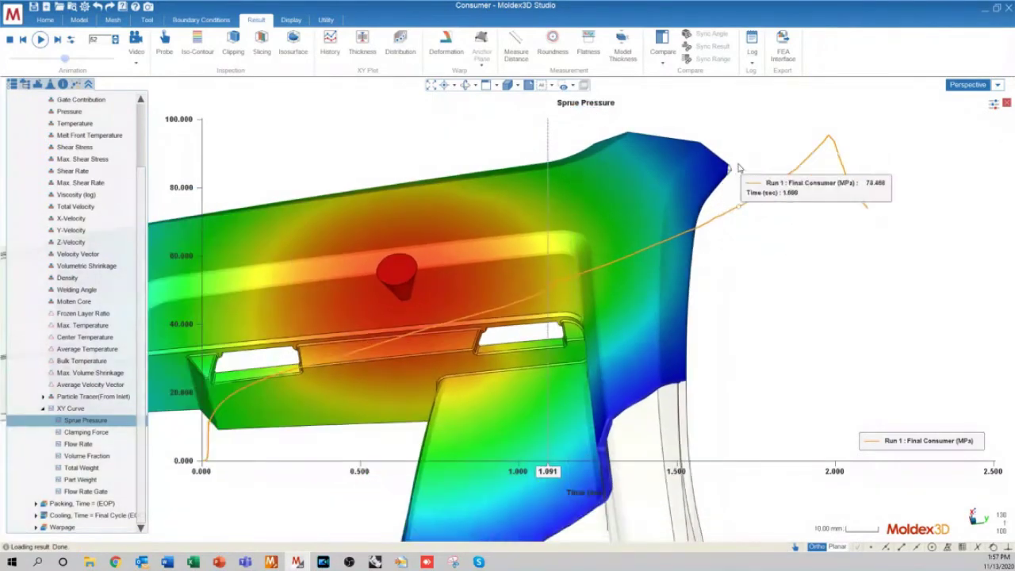
scroll(730, 172, up, 3)
middle_drag(728, 174, 761, 168)
scroll(766, 162, down, 6)
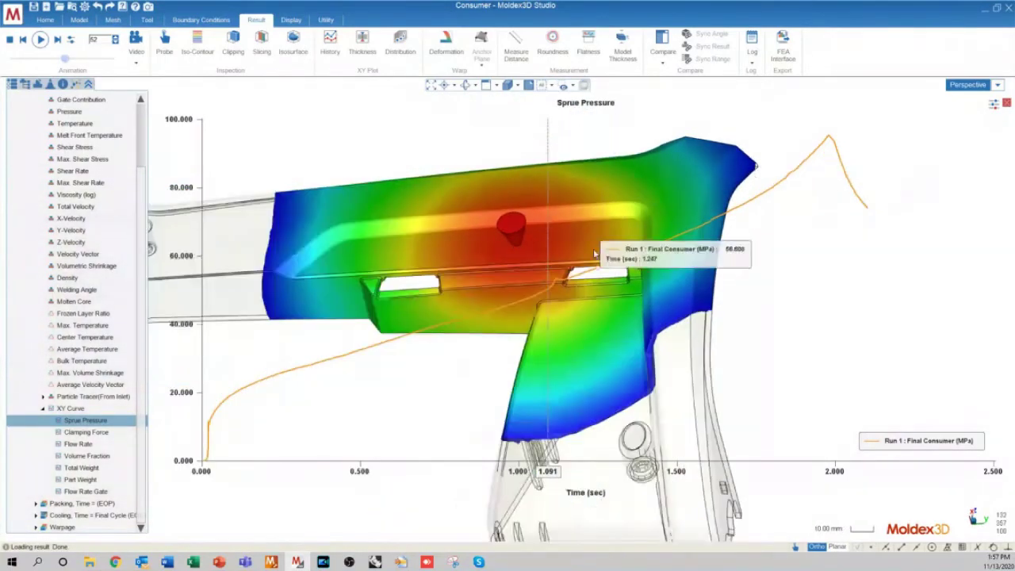
Review the whole part's melt front at frame 52 with the pressure curve and close the Sprue Pressure chart.
scroll(662, 197, down, 1)
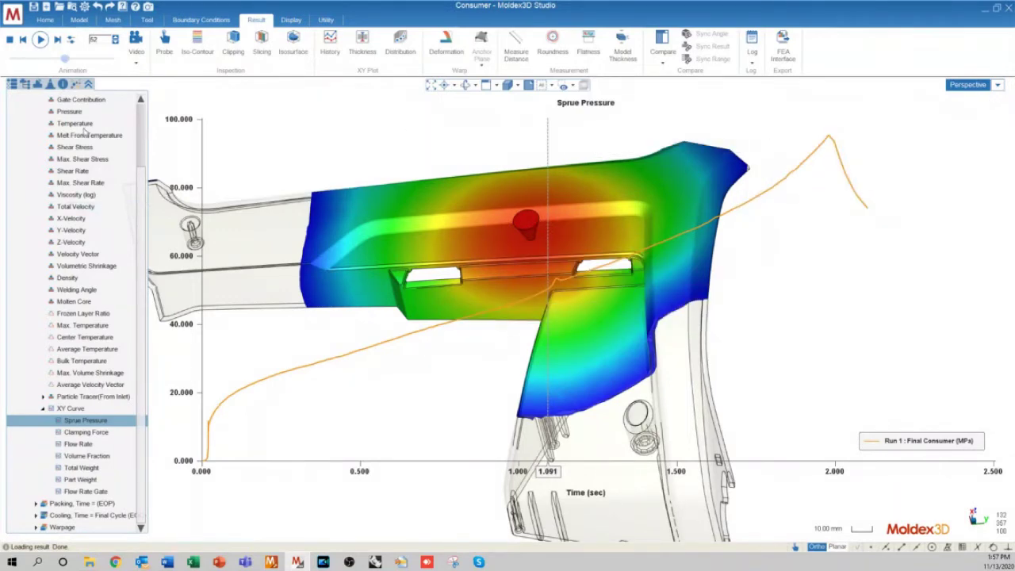
scroll(507, 192, down, 5)
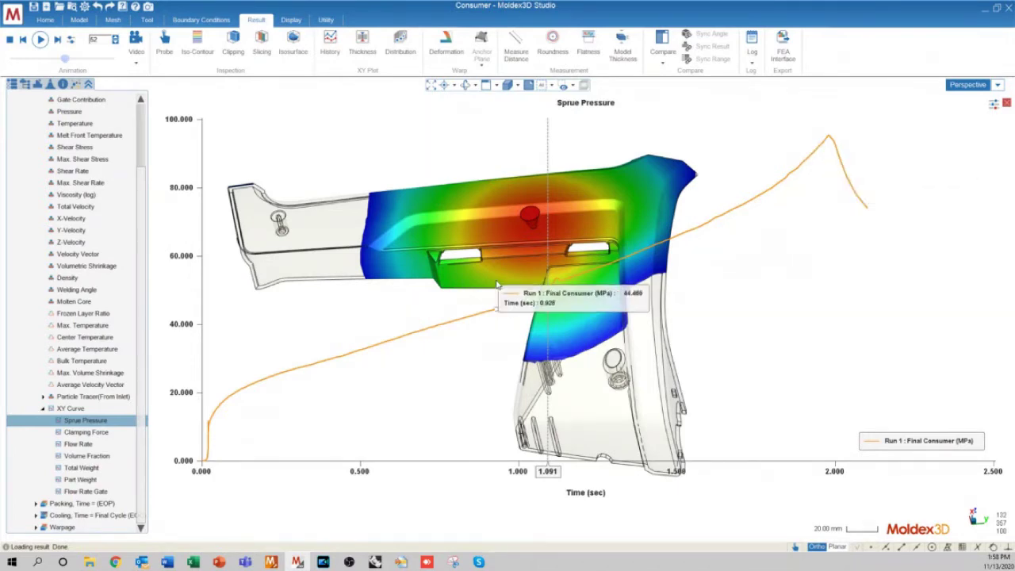
mouse_move(448, 294)
middle_down()
mouse_move(483, 272)
mouse_move(616, 268)
mouse_move(369, 331)
mouse_move(380, 354)
mouse_move(467, 354)
middle_up()
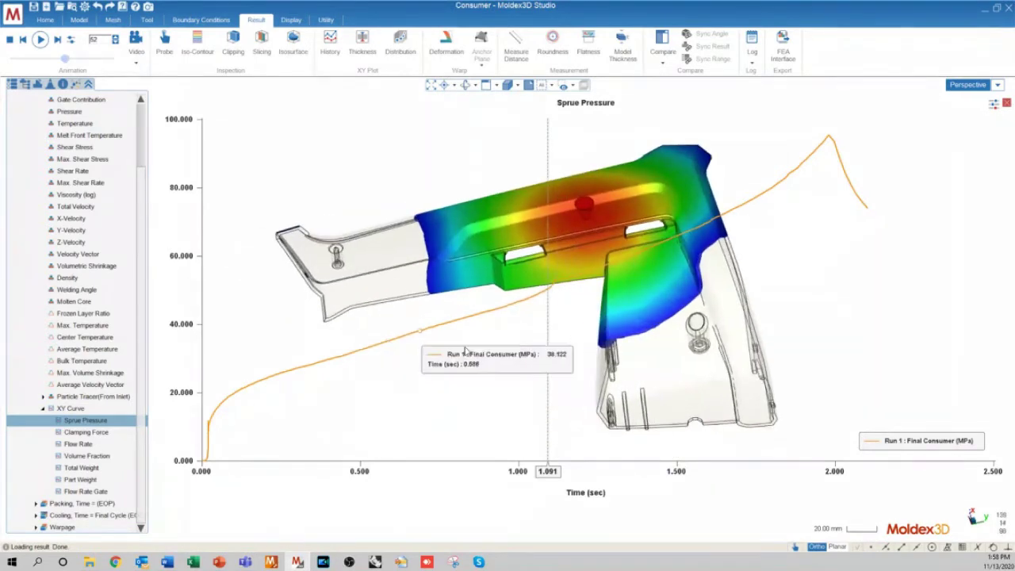
click(1006, 103)
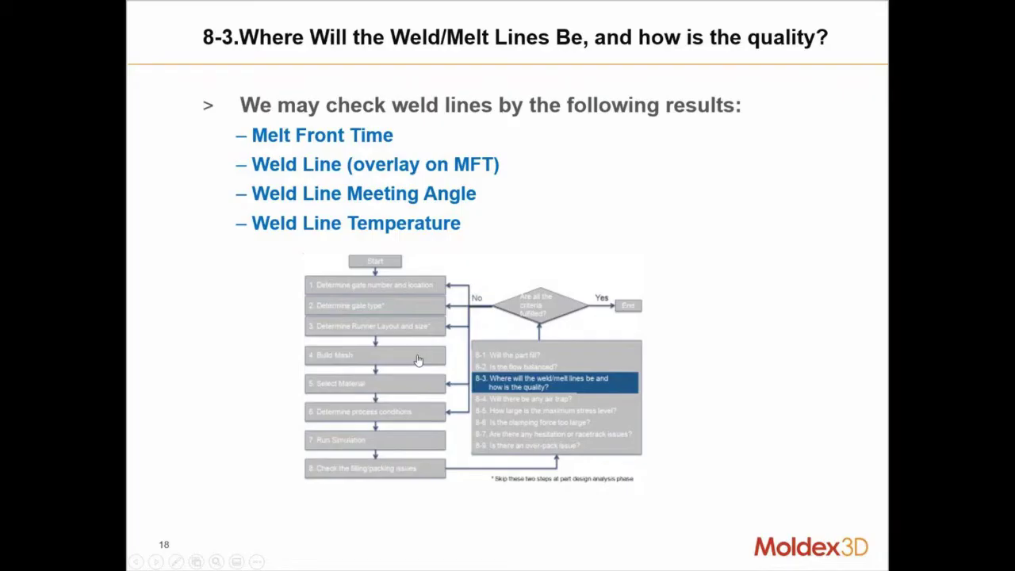
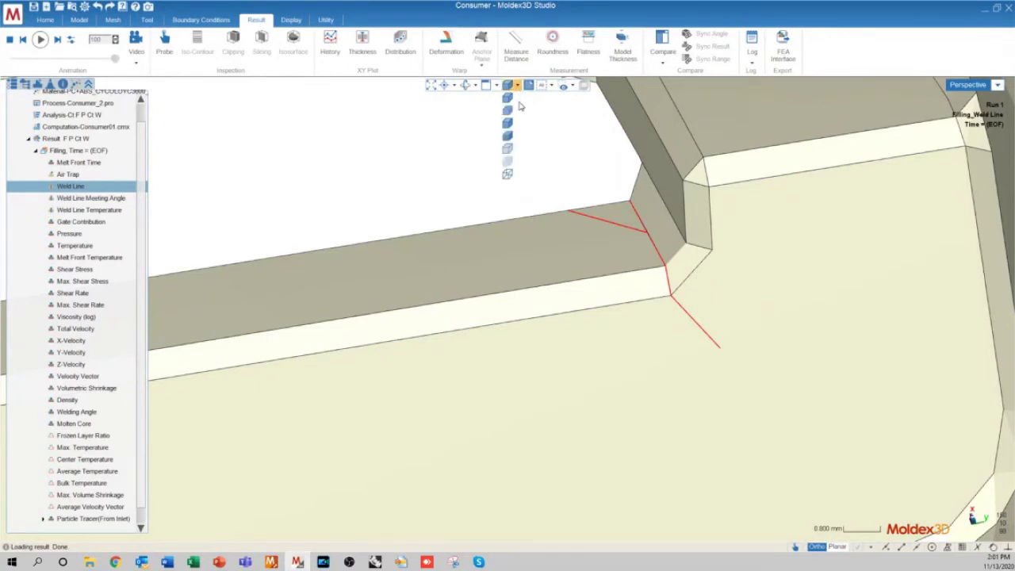
Change the model's display style and examine the Weld Line result around the housing's round hole and its bore.
click(514, 99)
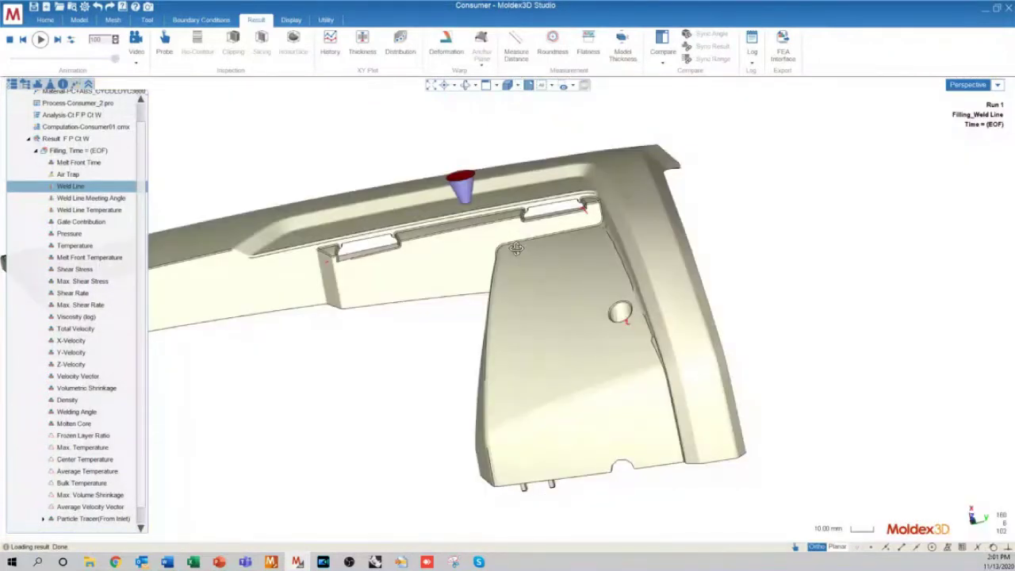
scroll(517, 248, up, 5)
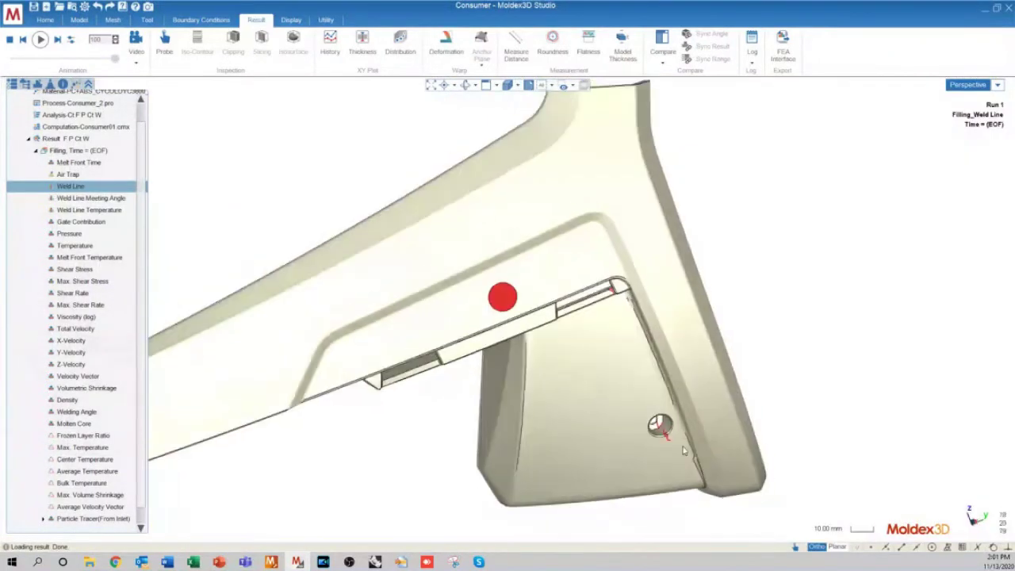
scroll(668, 438, up, 3)
middle_drag(668, 417, 544, 364)
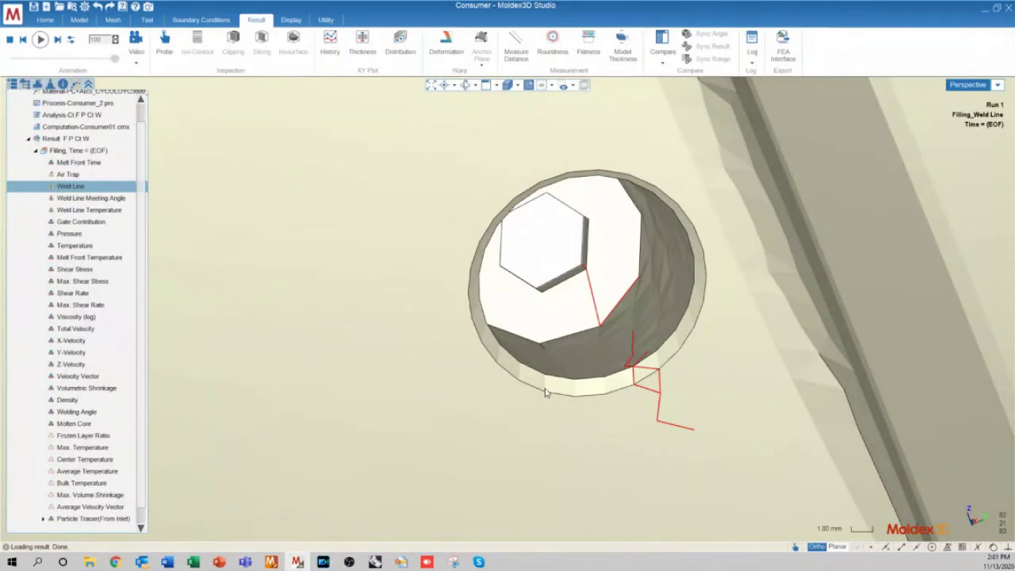
scroll(621, 320, down, 5)
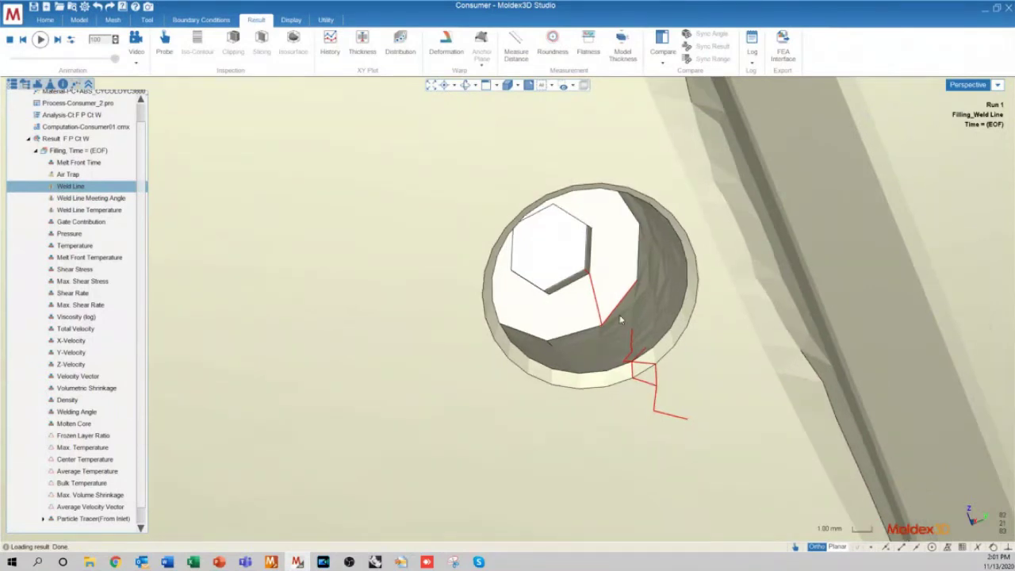
middle_drag(637, 362, 638, 364)
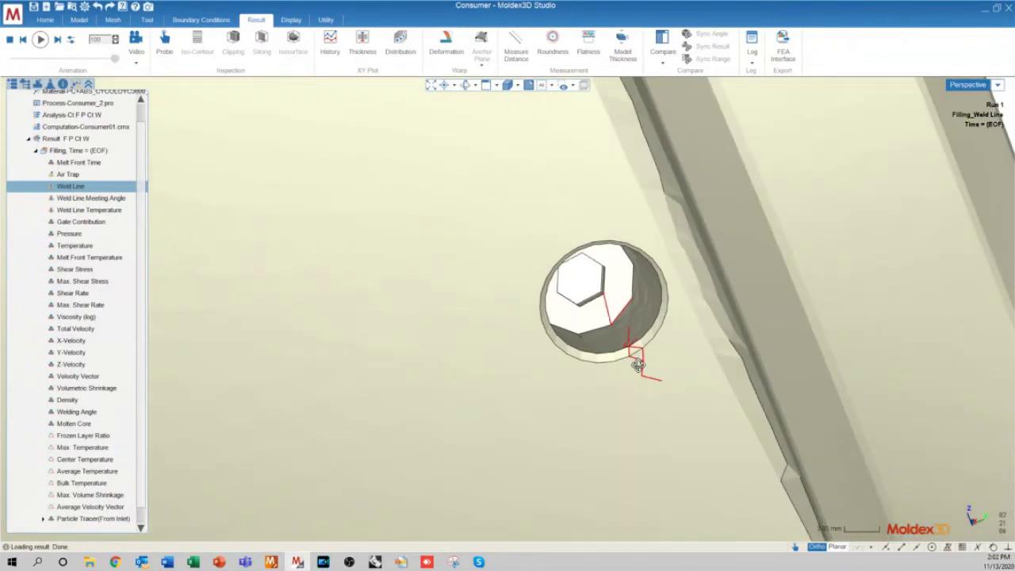
middle_drag(638, 365, 638, 345)
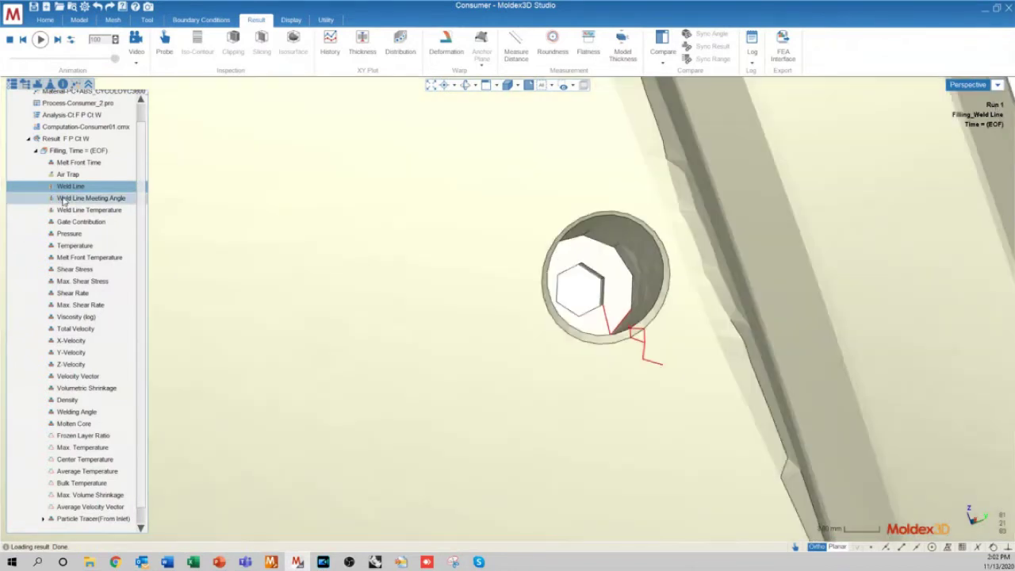
Display the filling stage's Weld Line Meeting Angle result with the whole part in view.
scroll(737, 365, down, 1)
scroll(702, 341, down, 5)
middle_drag(689, 348, 652, 241)
scroll(701, 396, down, 4)
middle_drag(699, 403, 687, 403)
scroll(451, 340, down, 2)
click(52, 197)
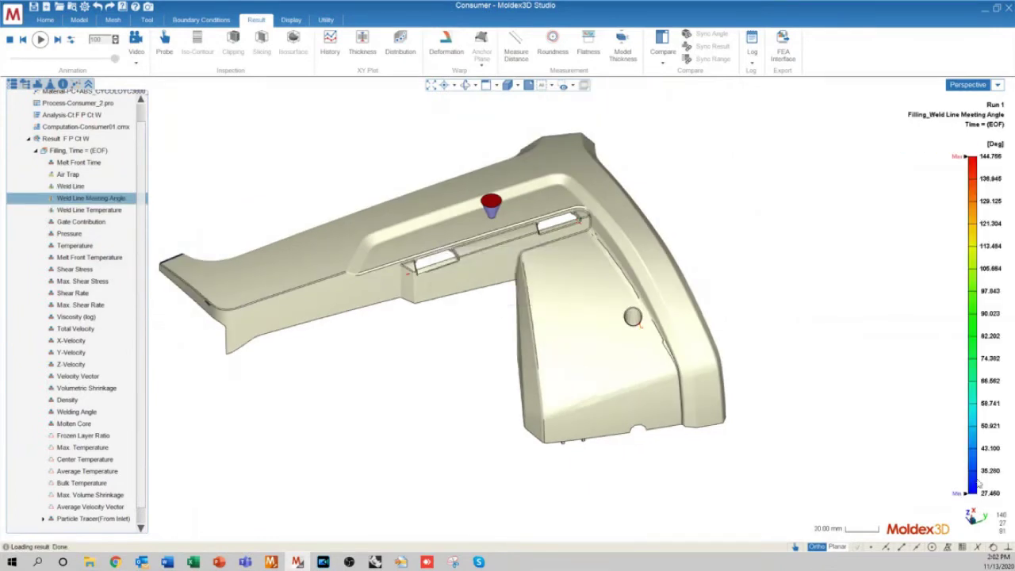
Examine the meeting angle colors along the weld line at the round hole's lower rim and inner floor.
middle_drag(716, 302, 639, 386)
scroll(634, 384, up, 3)
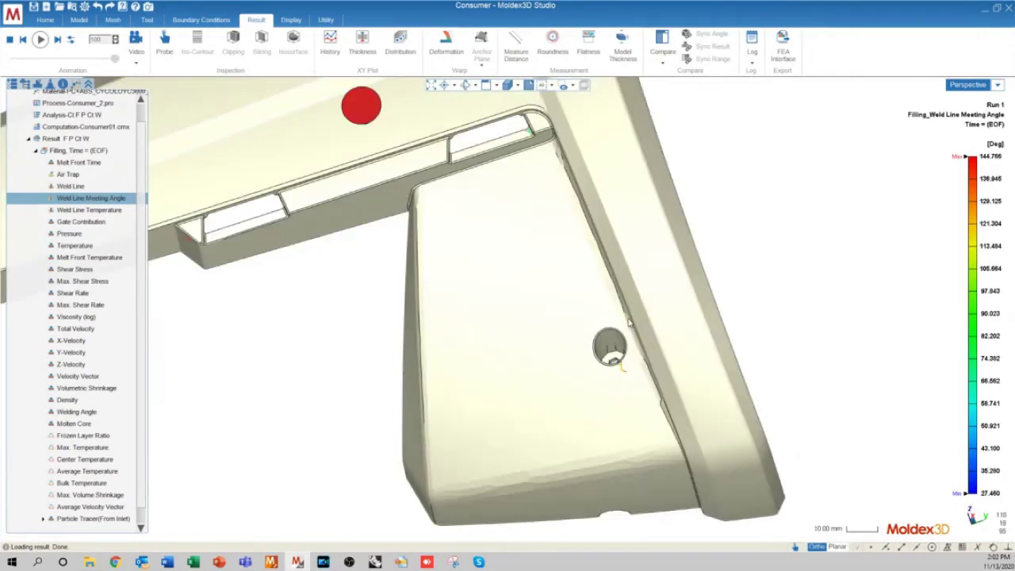
scroll(623, 388, up, 4)
scroll(611, 356, up, 3)
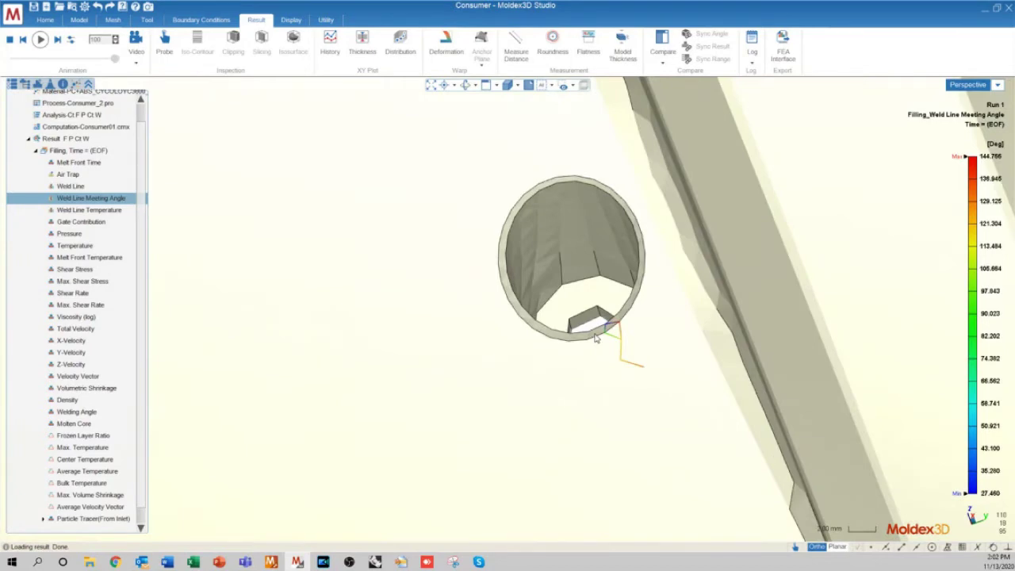
scroll(597, 337, up, 2)
middle_drag(596, 337, 593, 274)
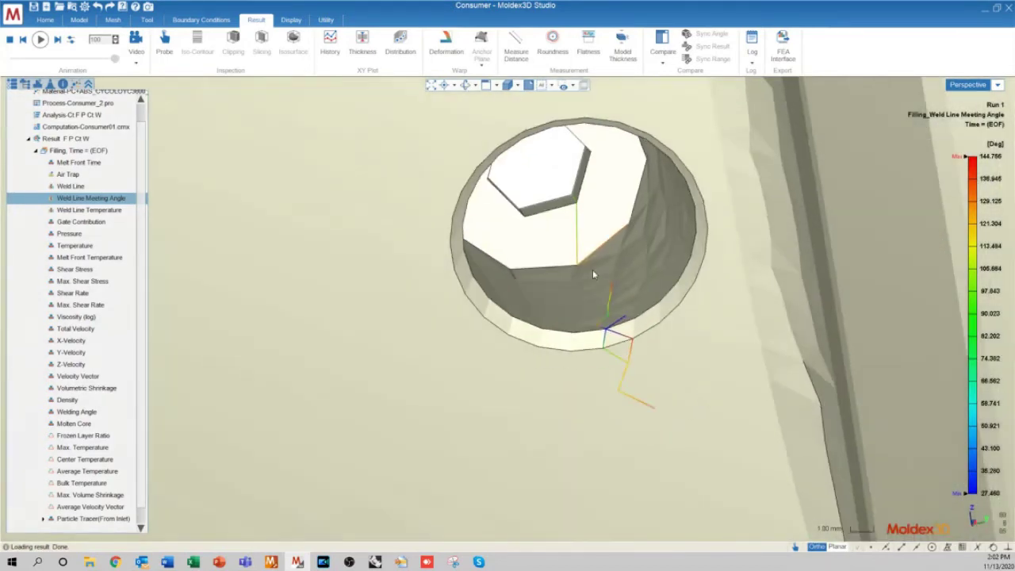
Inspect the meeting angle along the bore wall of the round hole from several viewing directions.
scroll(593, 269, down, 3)
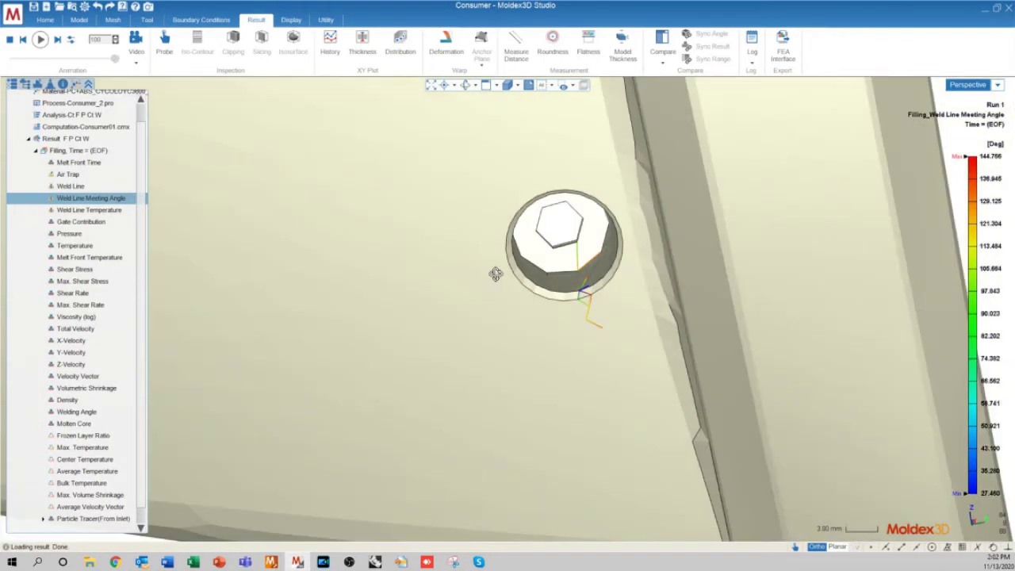
middle_drag(494, 273, 636, 330)
scroll(637, 332, up, 4)
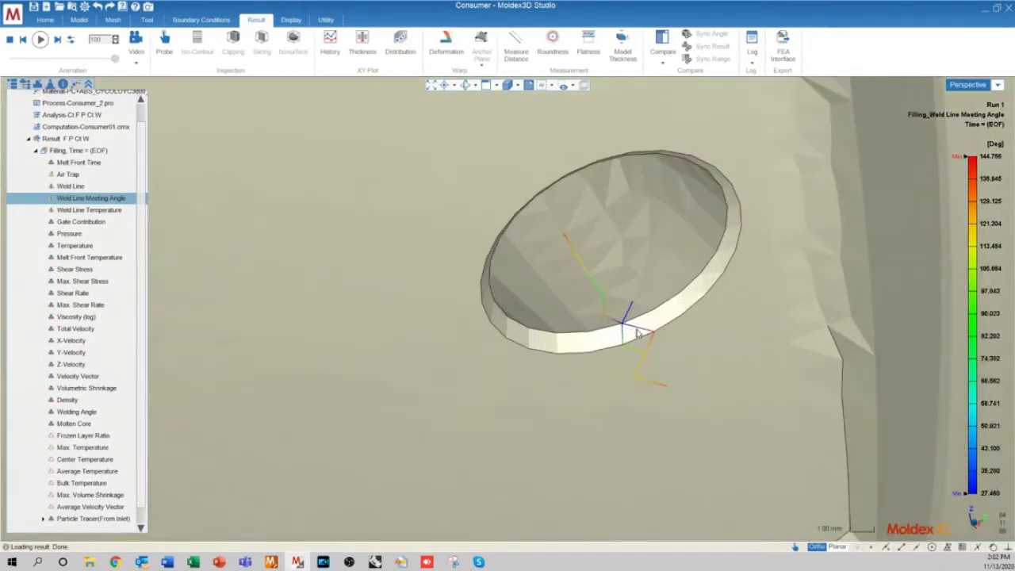
scroll(636, 332, down, 5)
middle_drag(636, 333, 589, 314)
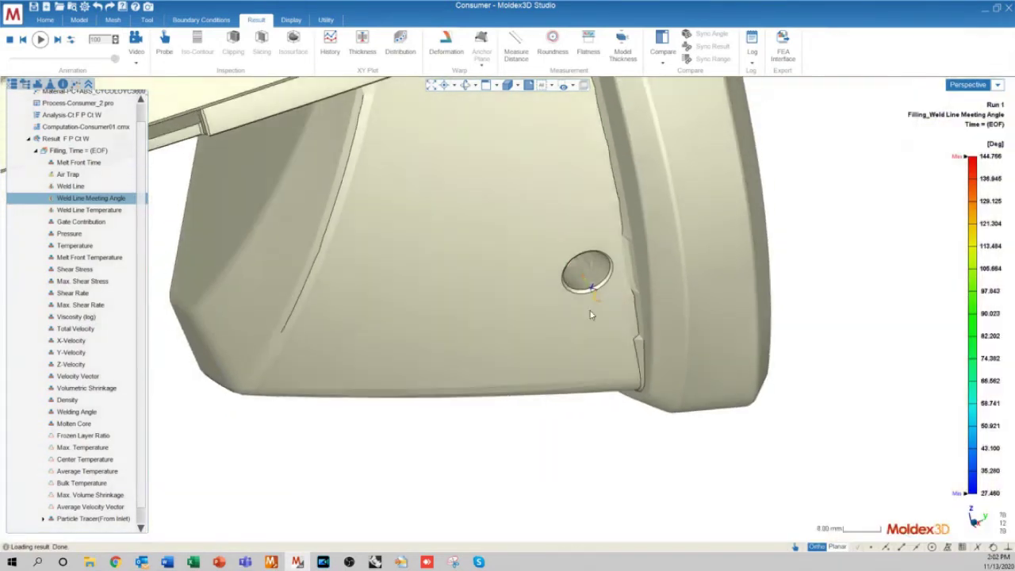
scroll(590, 314, up, 5)
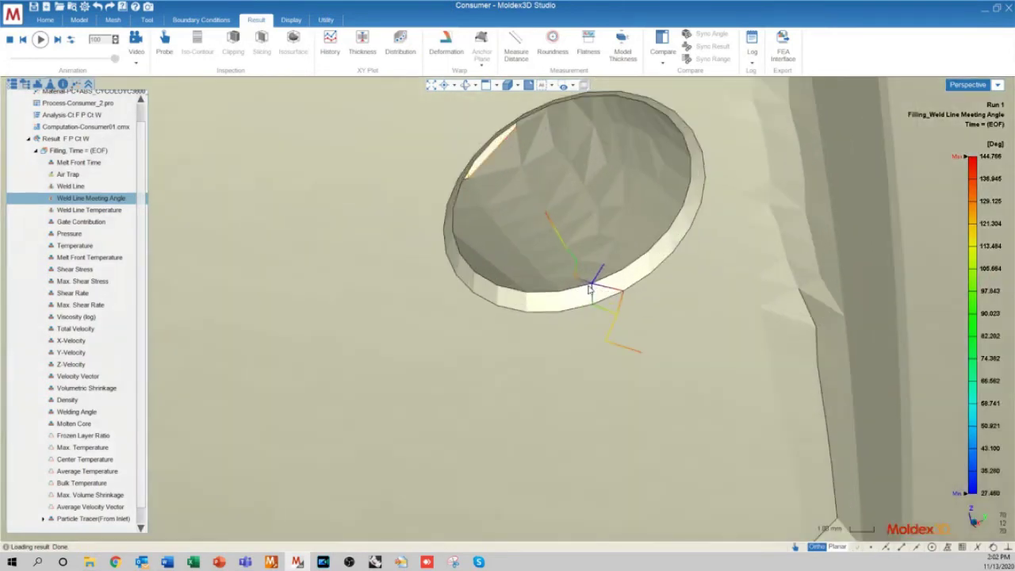
scroll(589, 290, up, 1)
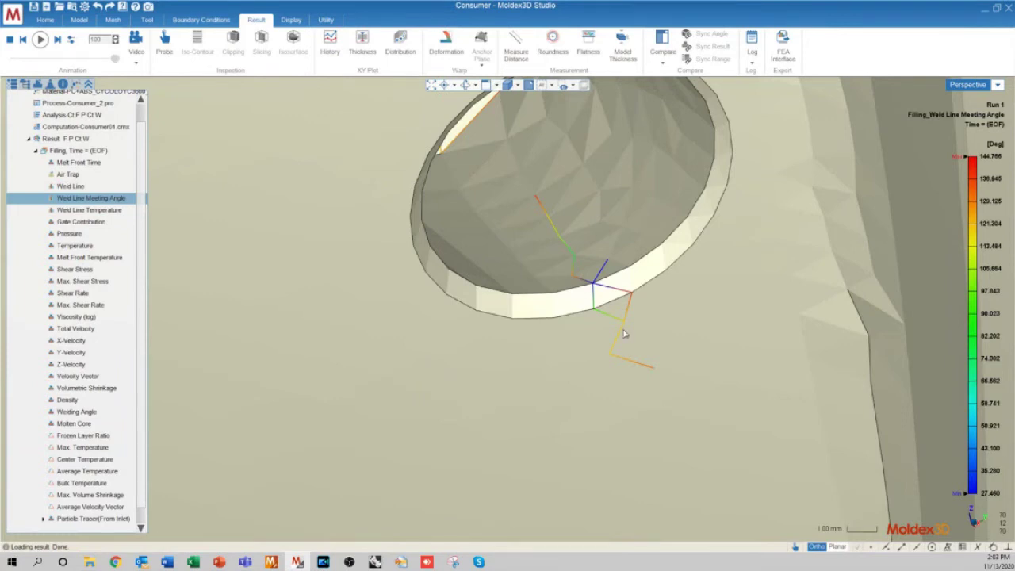
Relate the minimum and maximum of the meeting angle color scale to the individual weld line segments on the hole's rim.
scroll(623, 321, down, 6)
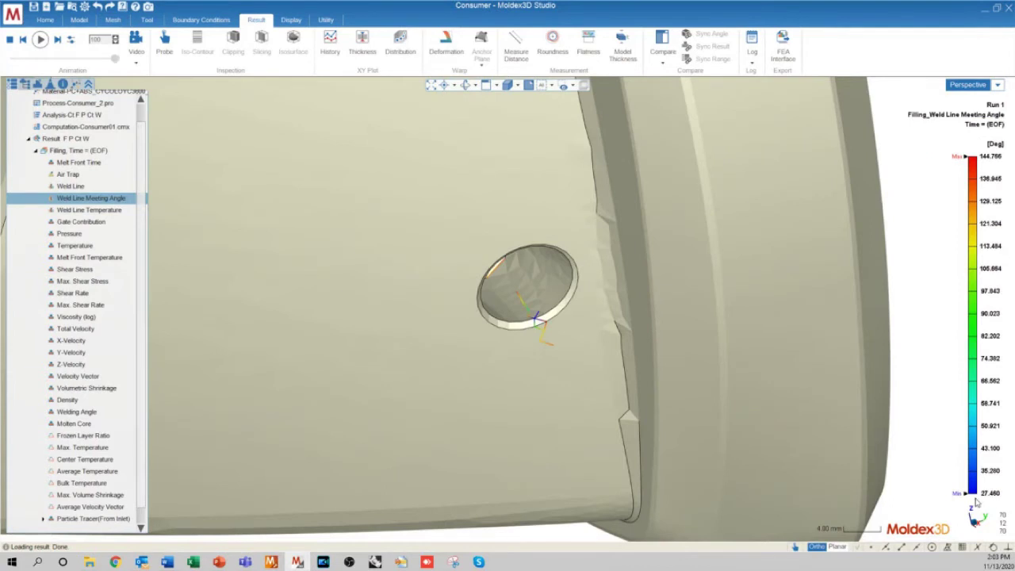
mouse_move(977, 502)
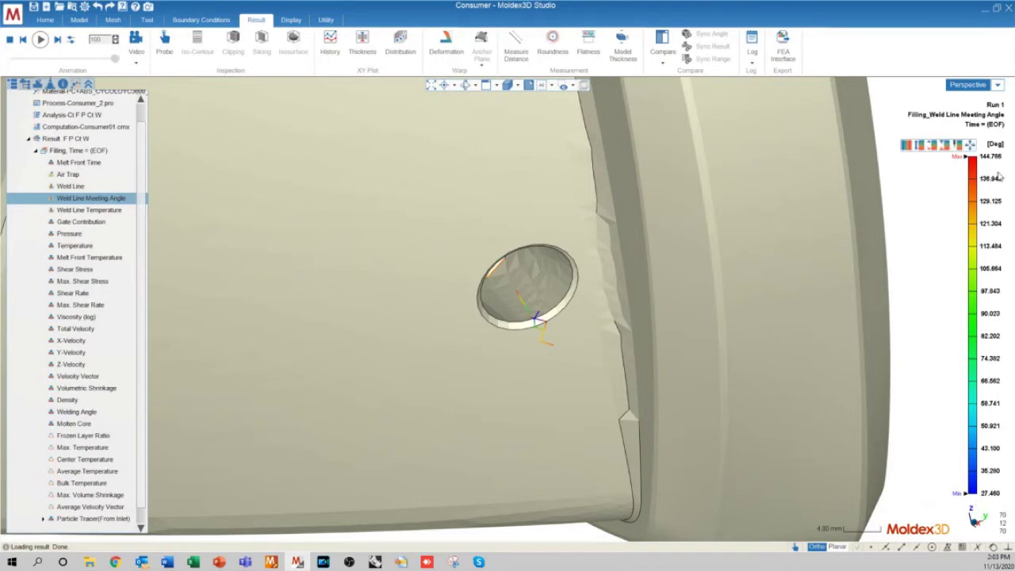
mouse_move(989, 162)
middle_drag(539, 378, 599, 406)
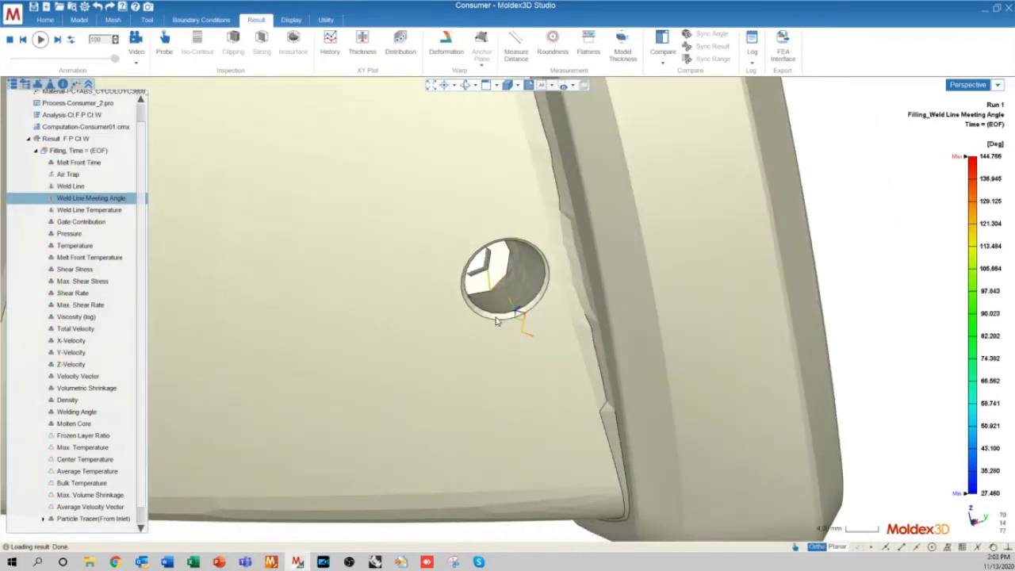
scroll(515, 311, up, 3)
scroll(517, 313, up, 5)
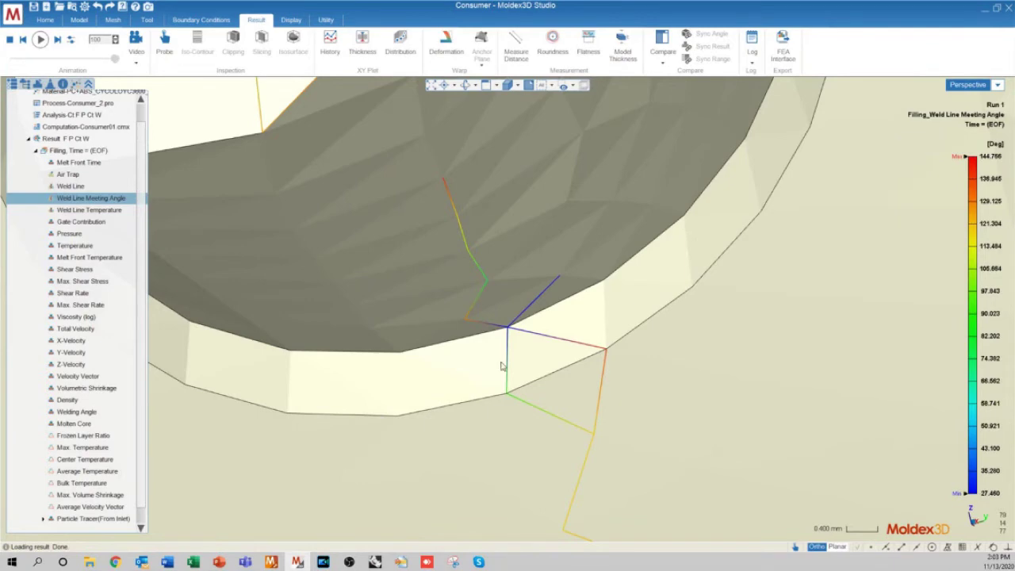
scroll(501, 366, down, 10)
middle_drag(503, 365, 576, 382)
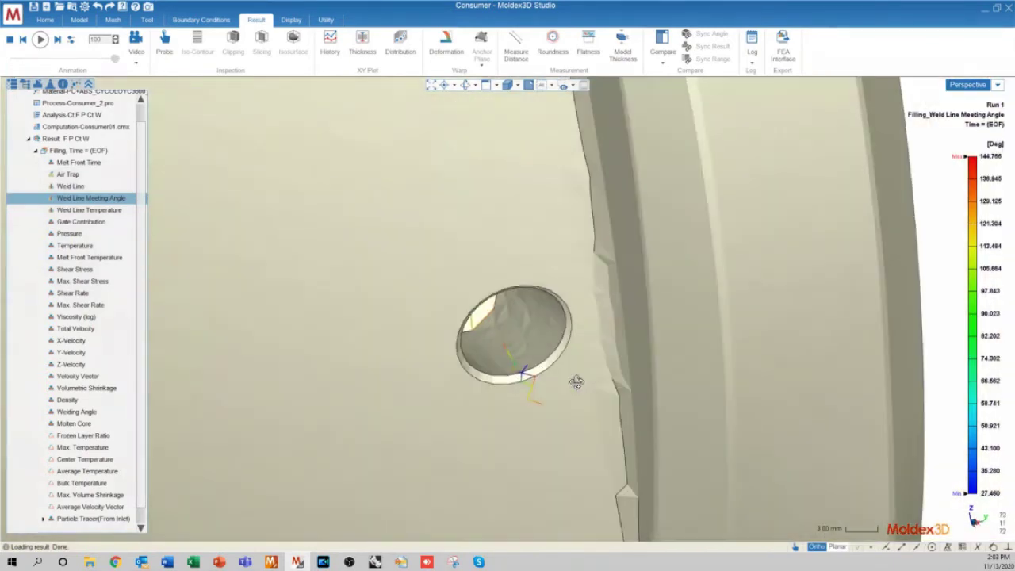
scroll(529, 378, up, 5)
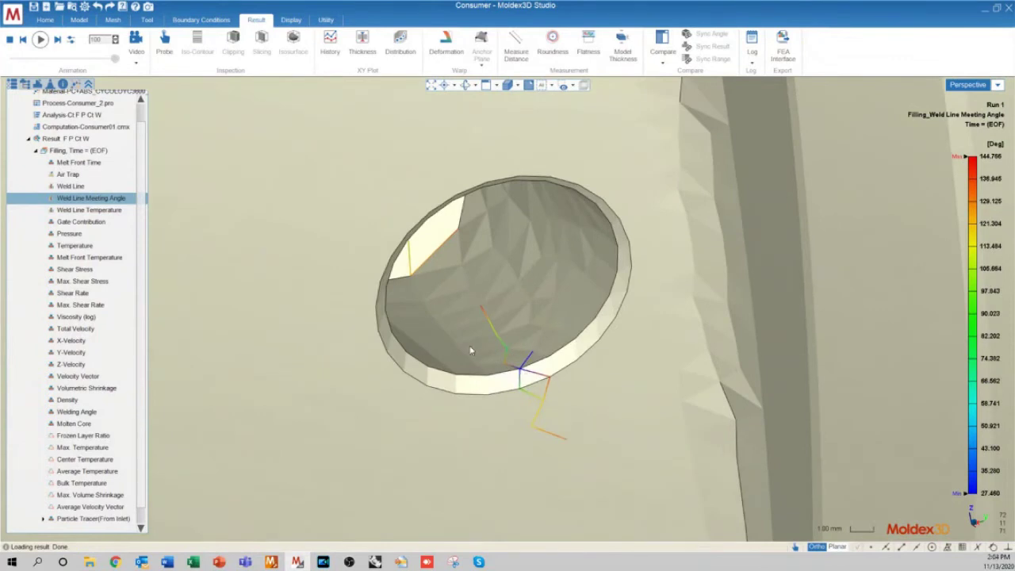
Display the Melt Front Time result with the Air Trap and Weld Line molding defects overlaid on it.
click(71, 164)
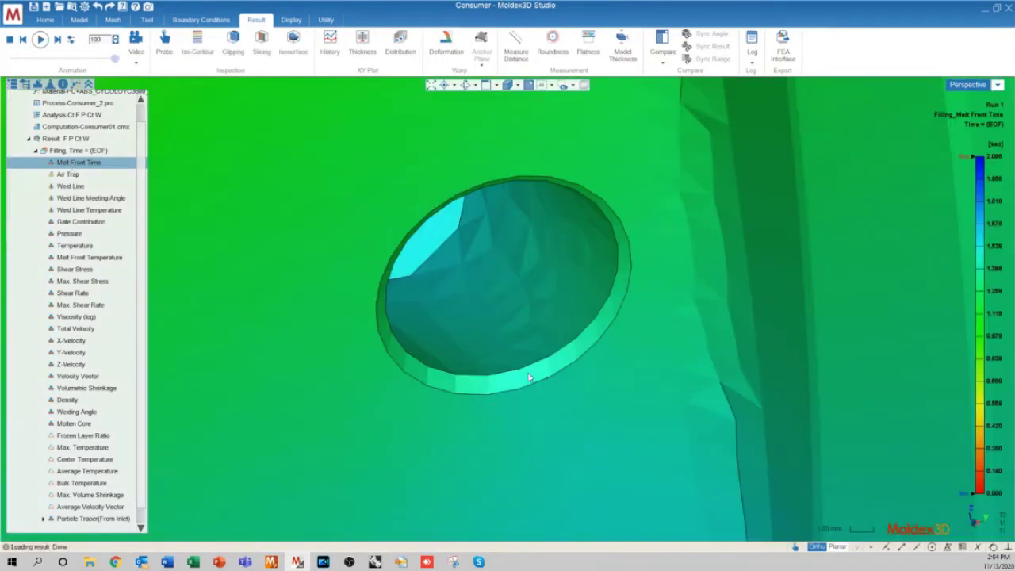
click(291, 21)
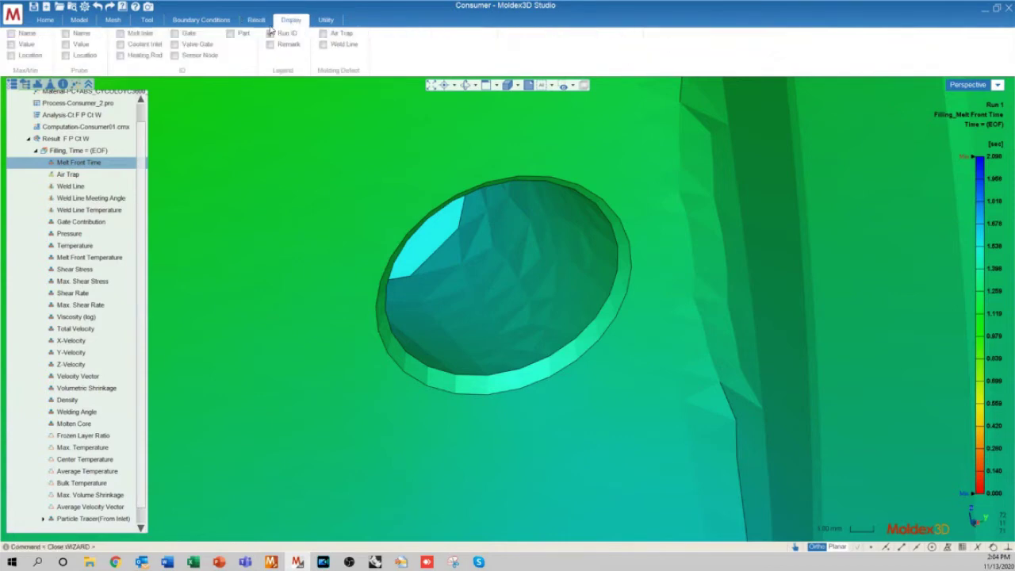
click(270, 33)
click(323, 33)
click(323, 44)
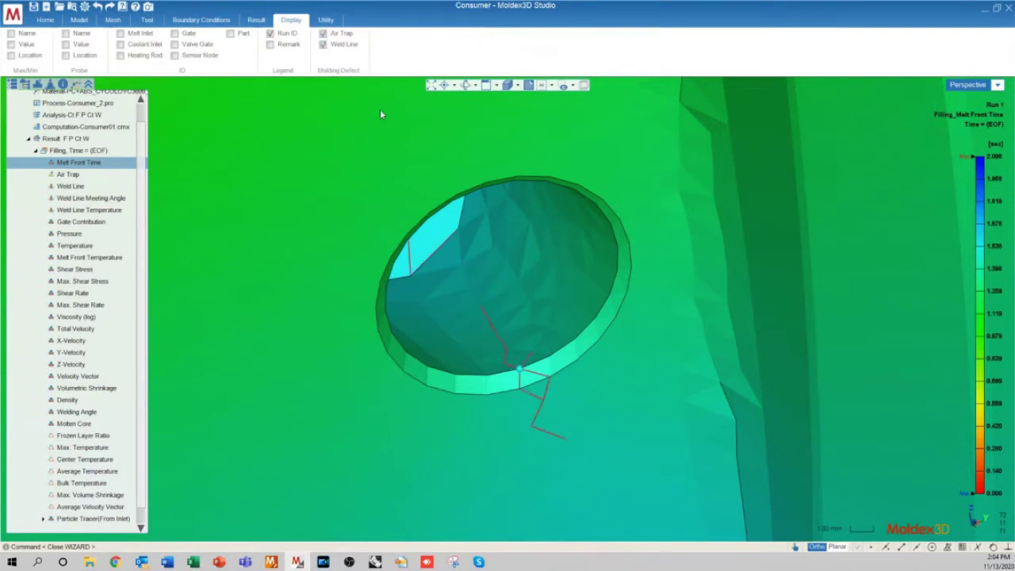
Move the melt front animation back to 1.447 sec to examine the flow fronts around the round hole.
scroll(490, 203, down, 2)
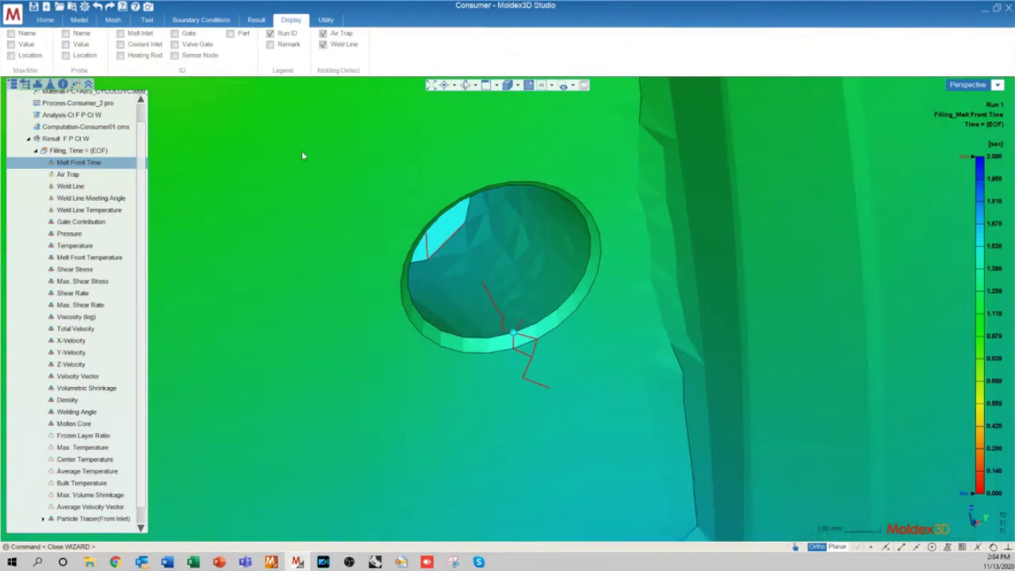
scroll(479, 349, down, 1)
middle_drag(480, 352, 596, 355)
click(255, 20)
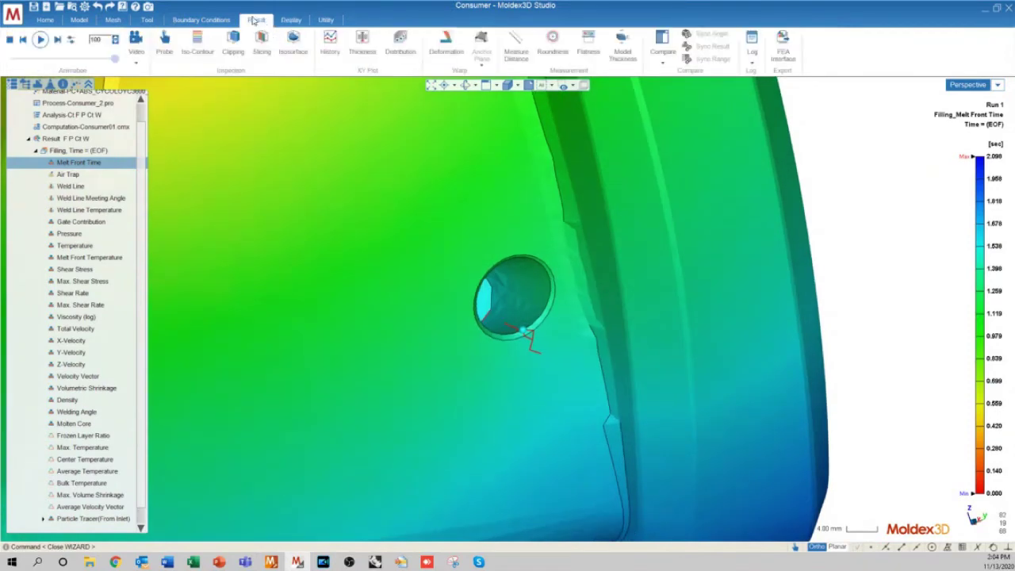
drag(115, 59, 83, 62)
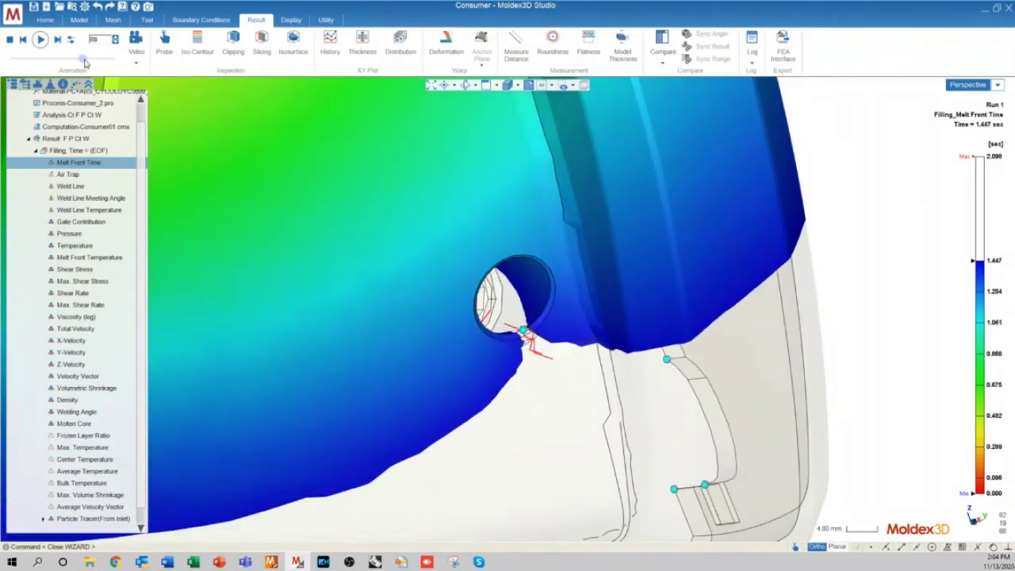
Advance the melt front animation to frame 70 and examine the weld line at the round hole's rim.
drag(83, 62, 84, 63)
scroll(489, 321, up, 2)
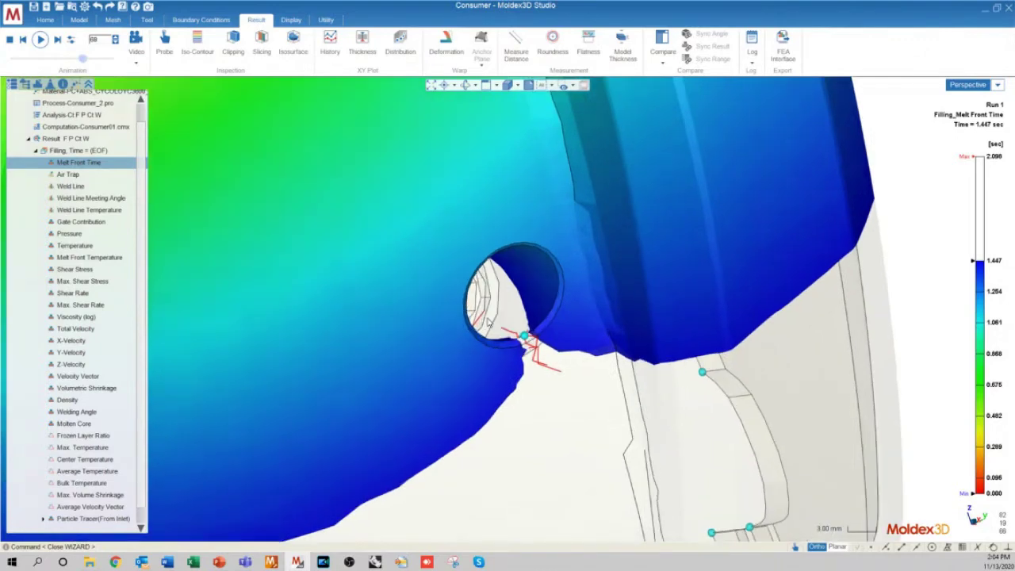
scroll(490, 321, up, 5)
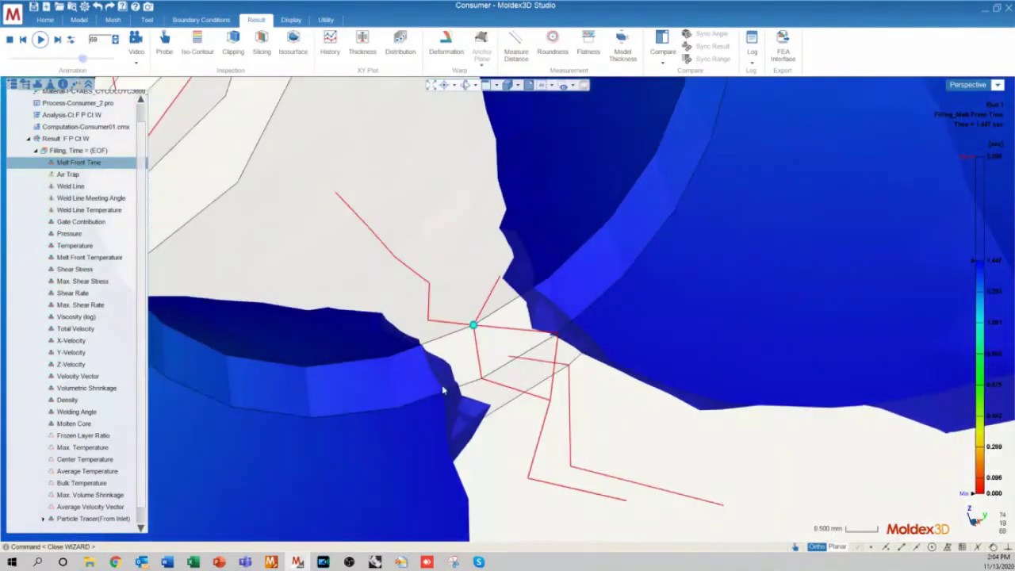
drag(84, 62, 86, 64)
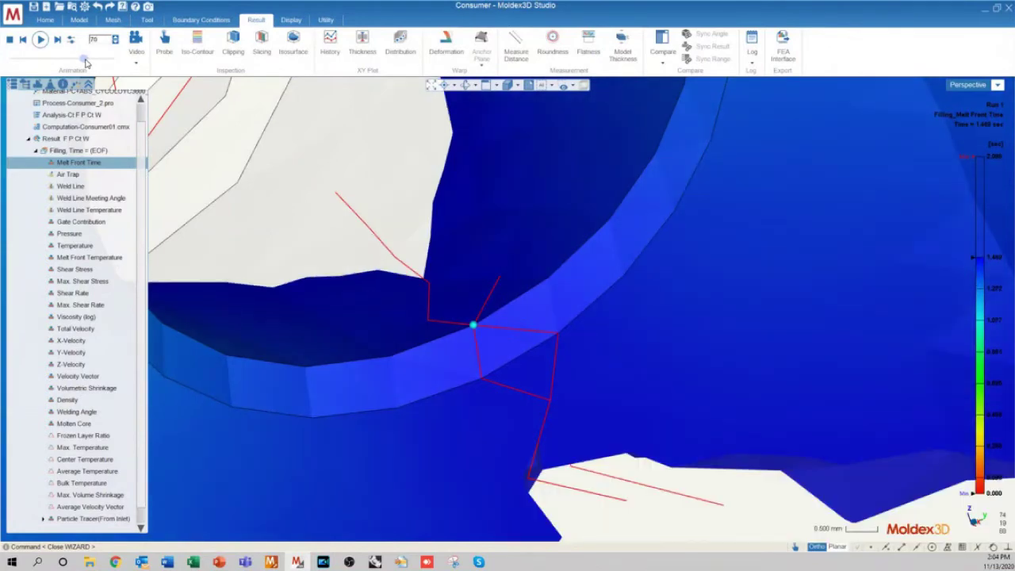
scroll(484, 210, down, 4)
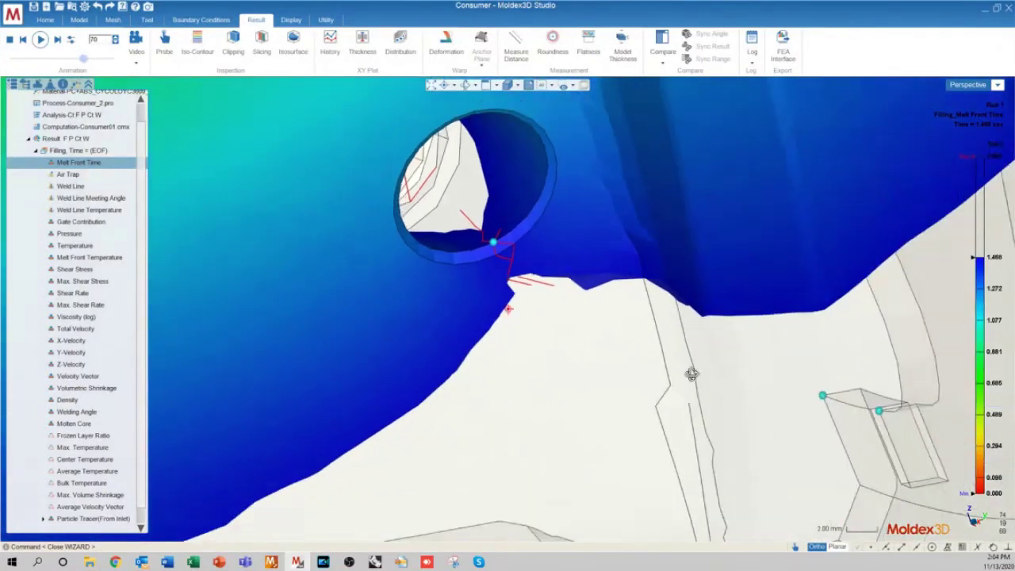
Examine from several viewing directions where the two flow fronts meet just past the round hole.
mouse_move(691, 374)
middle_down()
mouse_move(658, 314)
mouse_move(587, 294)
middle_up()
scroll(473, 265, up, 4)
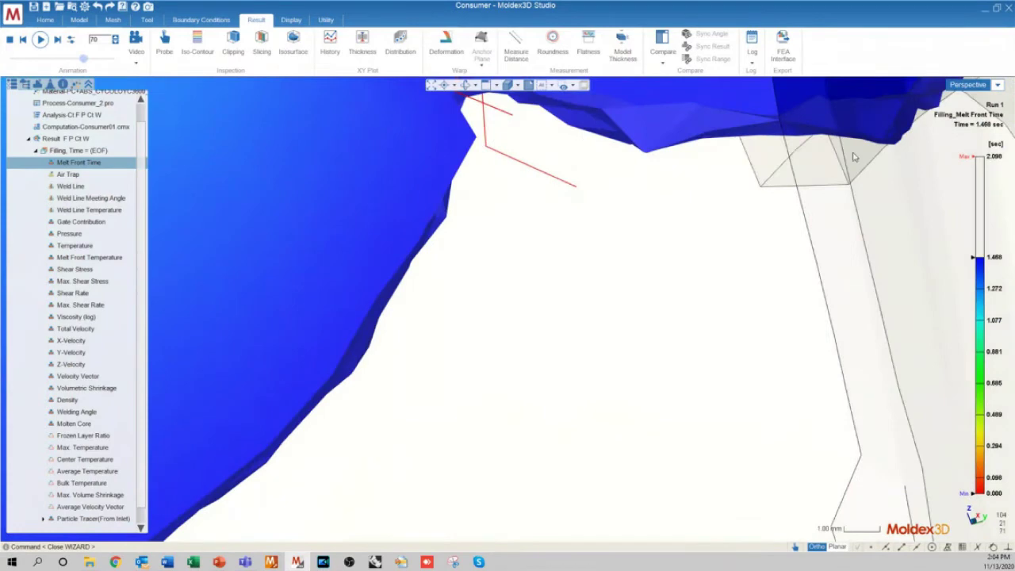
scroll(562, 328, down, 4)
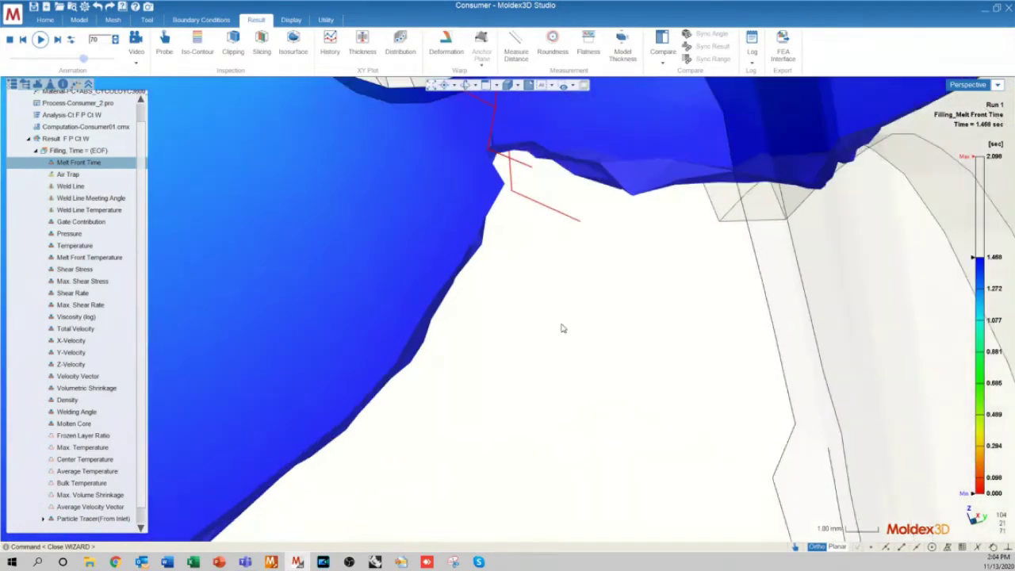
scroll(514, 238, down, 4)
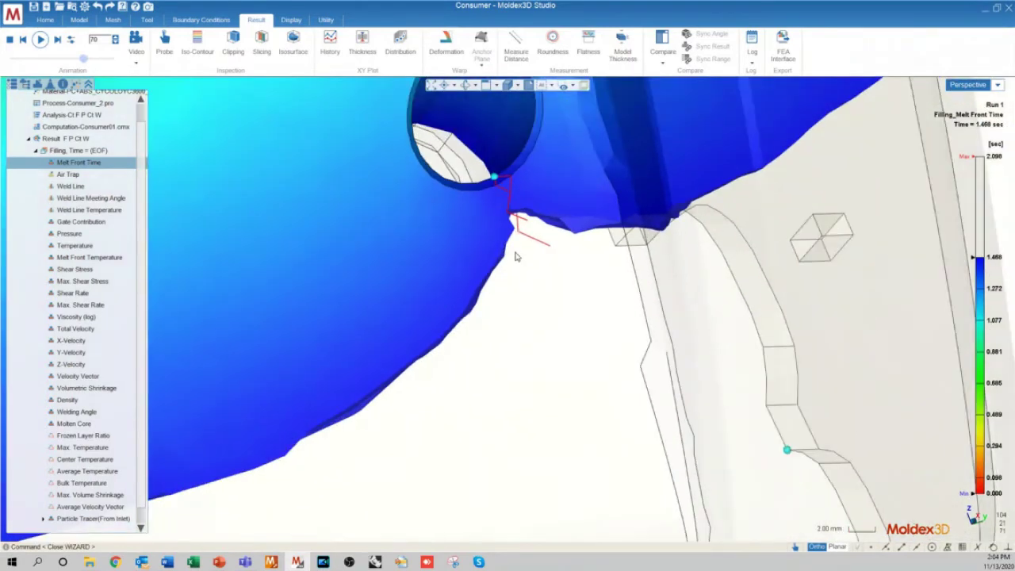
scroll(534, 244, down, 4)
middle_drag(536, 248, 542, 331)
scroll(538, 322, up, 9)
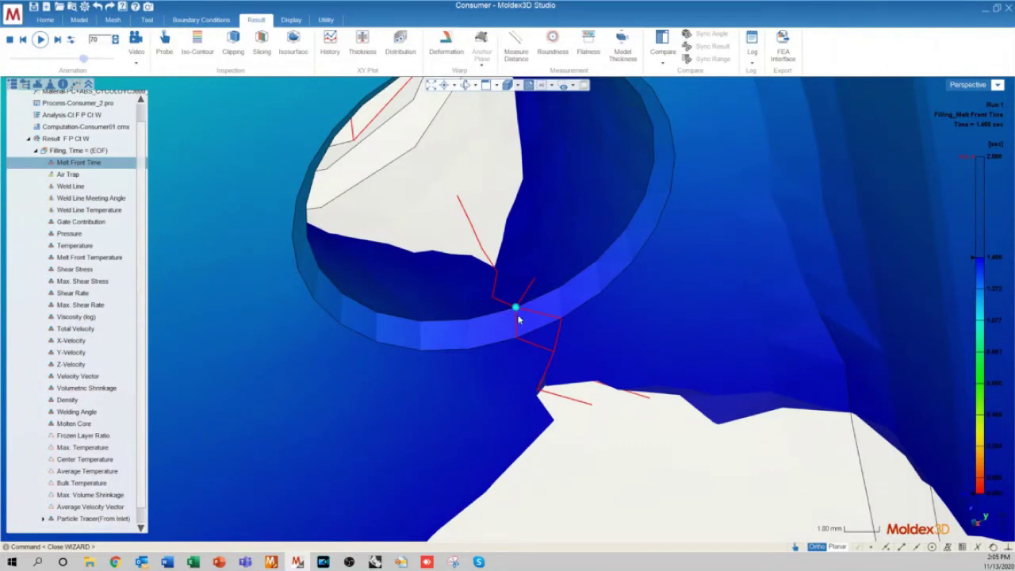
scroll(520, 320, down, 5)
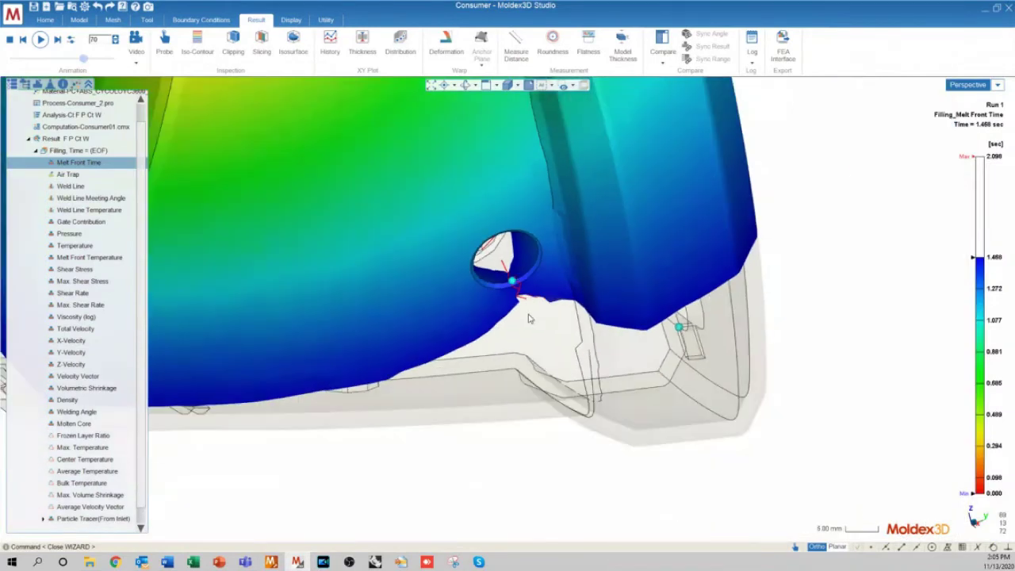
Compare the flow front around the round hole with the fill of the whole part at this animation frame.
mouse_move(530, 318)
middle_down()
mouse_move(507, 309)
mouse_move(572, 120)
mouse_move(440, 195)
middle_up()
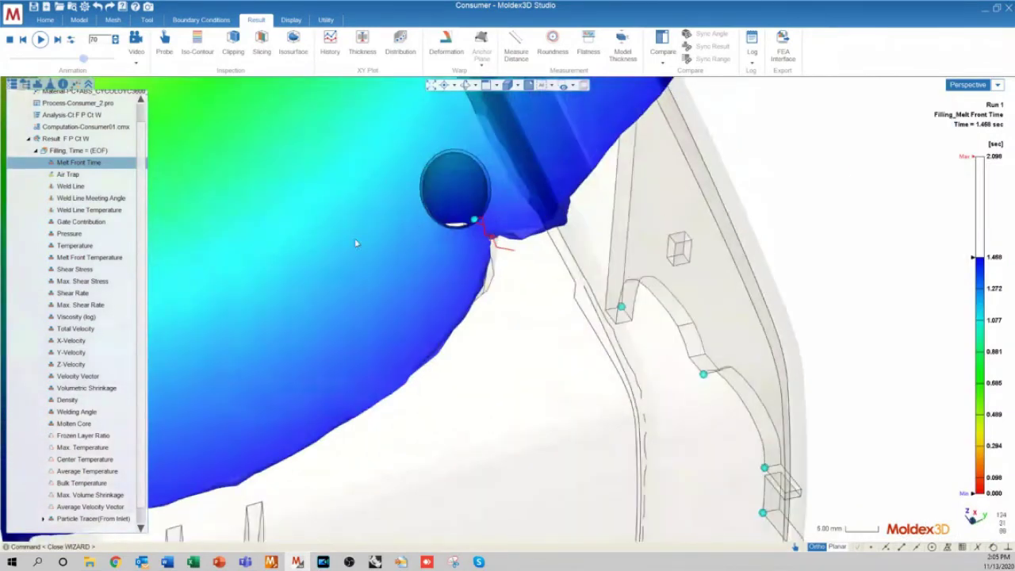
middle_drag(266, 254, 640, 446)
scroll(688, 442, down, 5)
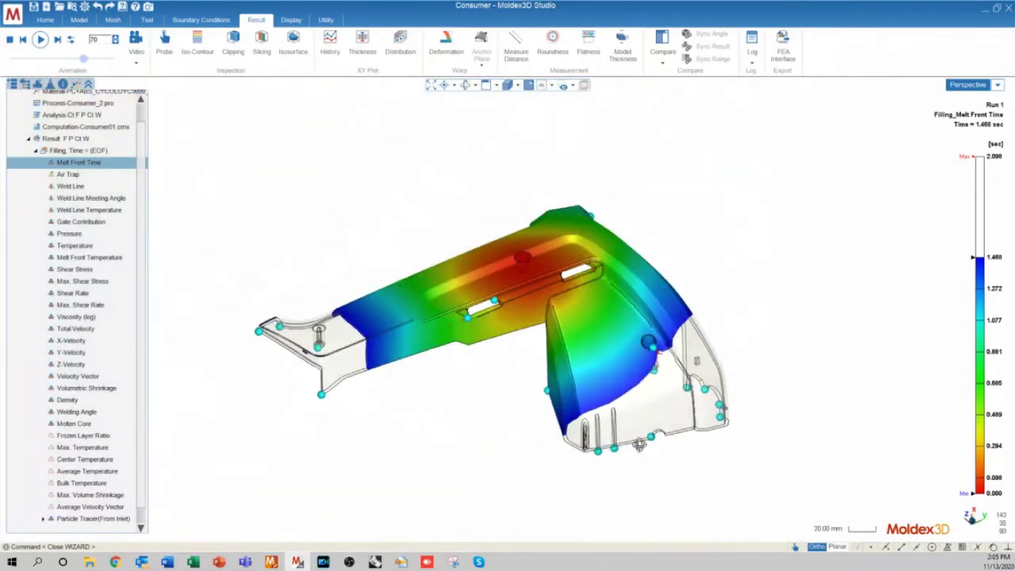
scroll(632, 370, up, 3)
scroll(631, 369, up, 2)
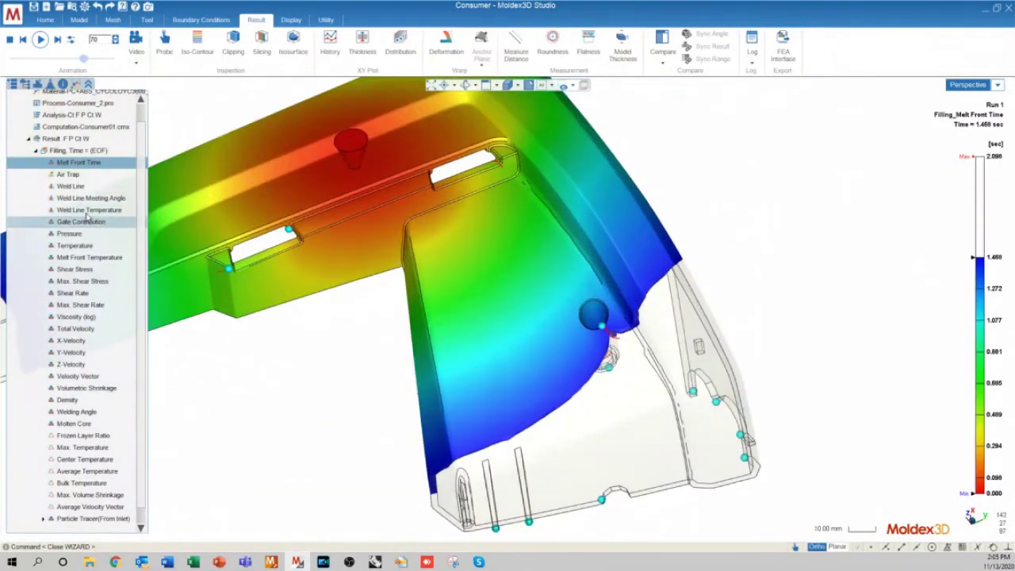
Display the Weld Line Temperature result and focus on the weld line at the round hole.
click(87, 210)
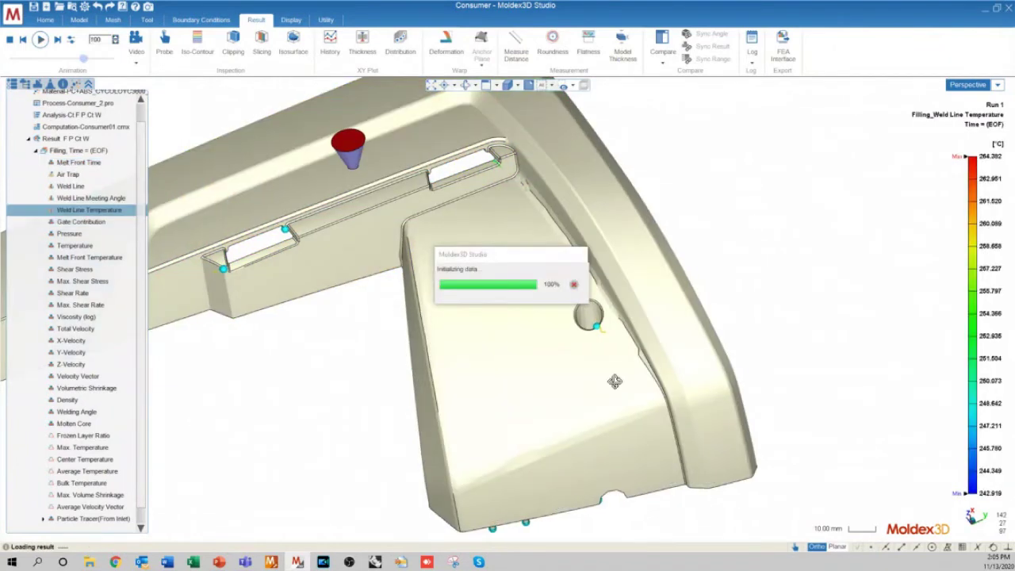
middle_drag(603, 389, 577, 409)
scroll(577, 409, up, 10)
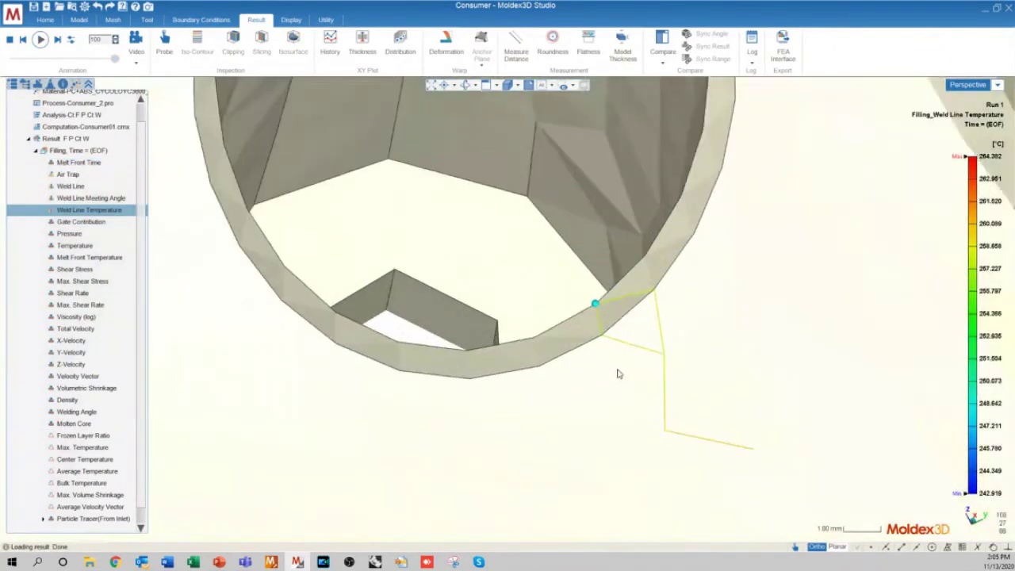
mouse_move(619, 374)
middle_down()
mouse_move(574, 407)
mouse_move(603, 420)
mouse_move(587, 353)
middle_up()
scroll(587, 352, down, 5)
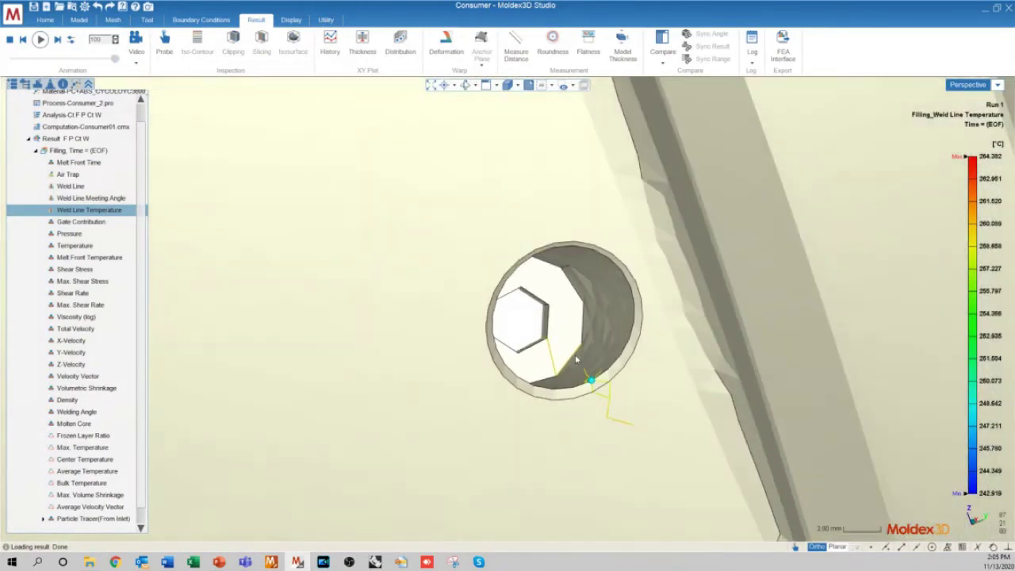
Relate the weld line at the round hole to the temperature color scale's minimum and check the whole part.
middle_drag(591, 392, 617, 361)
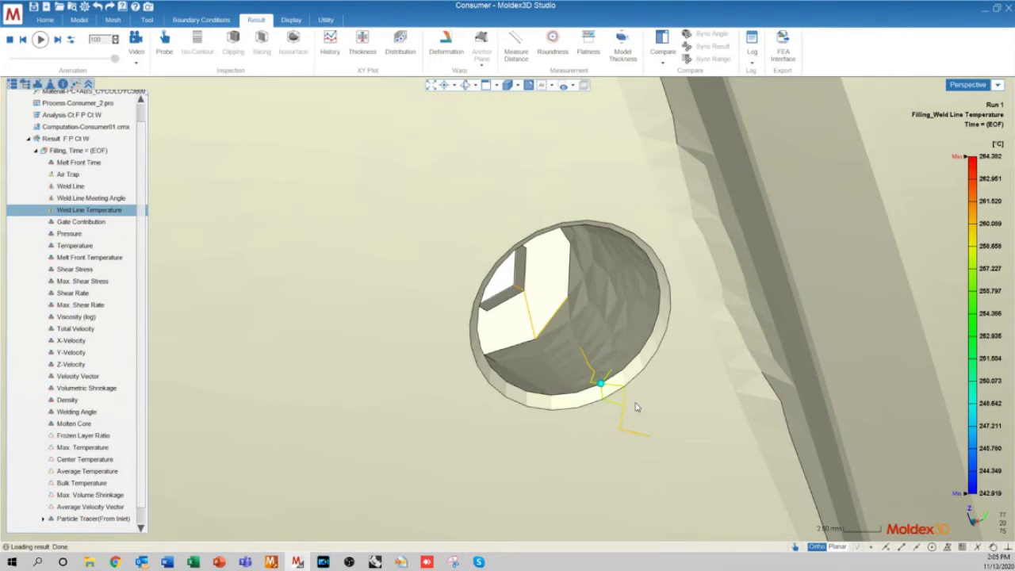
scroll(555, 417, down, 2)
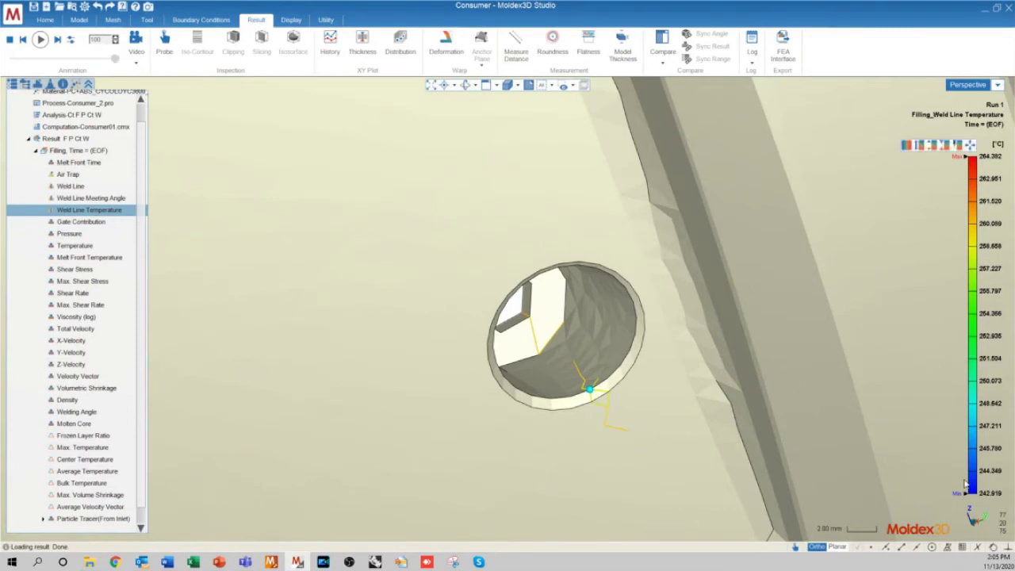
mouse_move(991, 490)
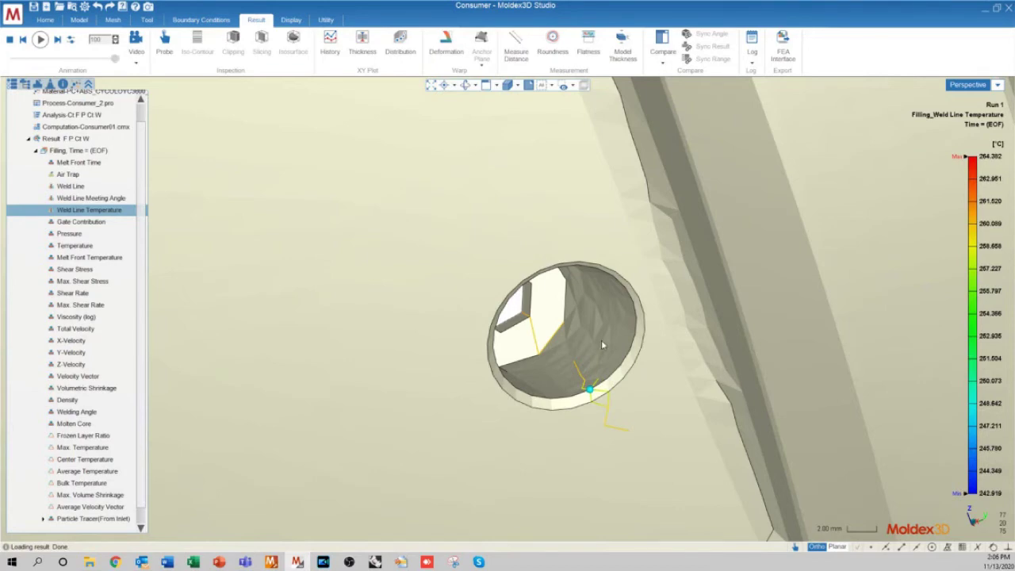
scroll(601, 345, down, 6)
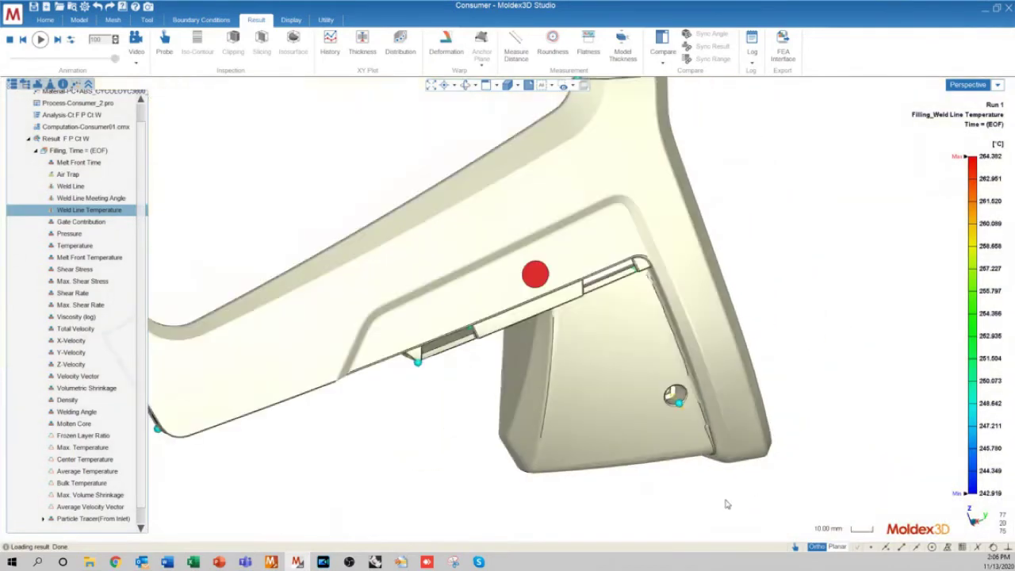
scroll(727, 505, down, 2)
middle_drag(722, 491, 781, 420)
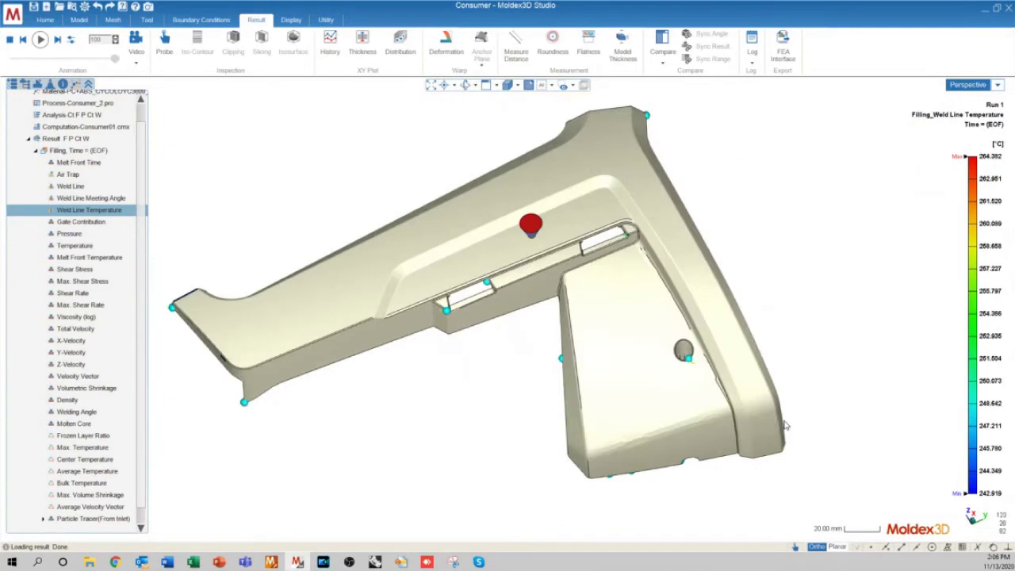
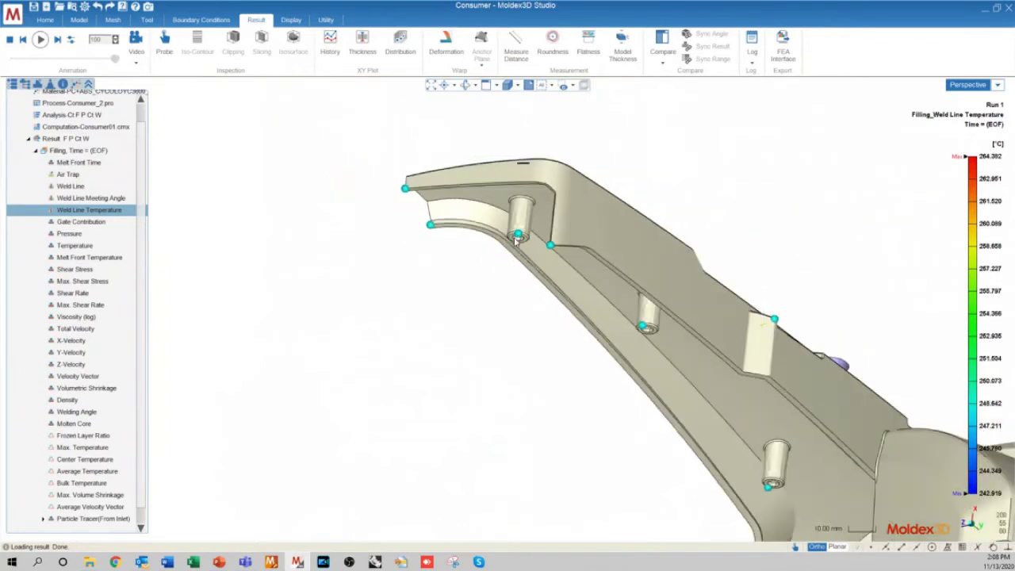
Examine the air trap locations at the rib tips, bosses and lower edges of the part from several directions.
middle_drag(856, 301, 730, 378)
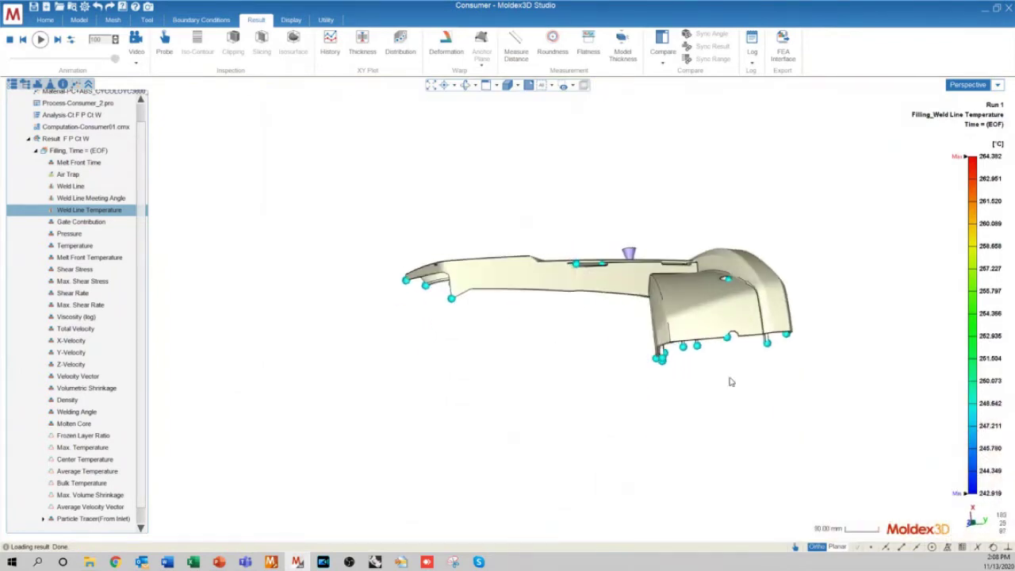
scroll(650, 367, up, 6)
middle_drag(650, 368, 368, 307)
scroll(367, 308, up, 3)
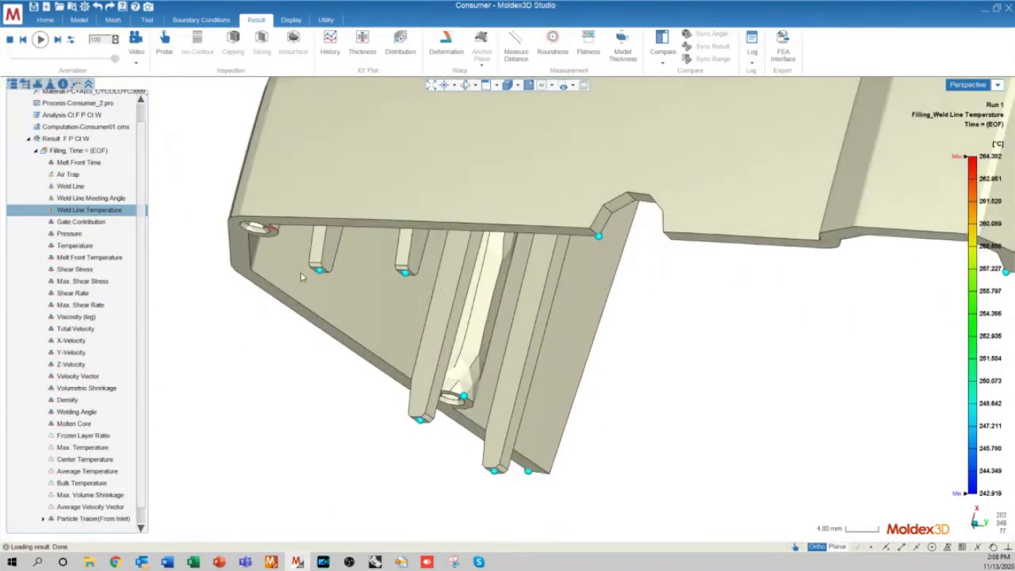
scroll(331, 287, down, 2)
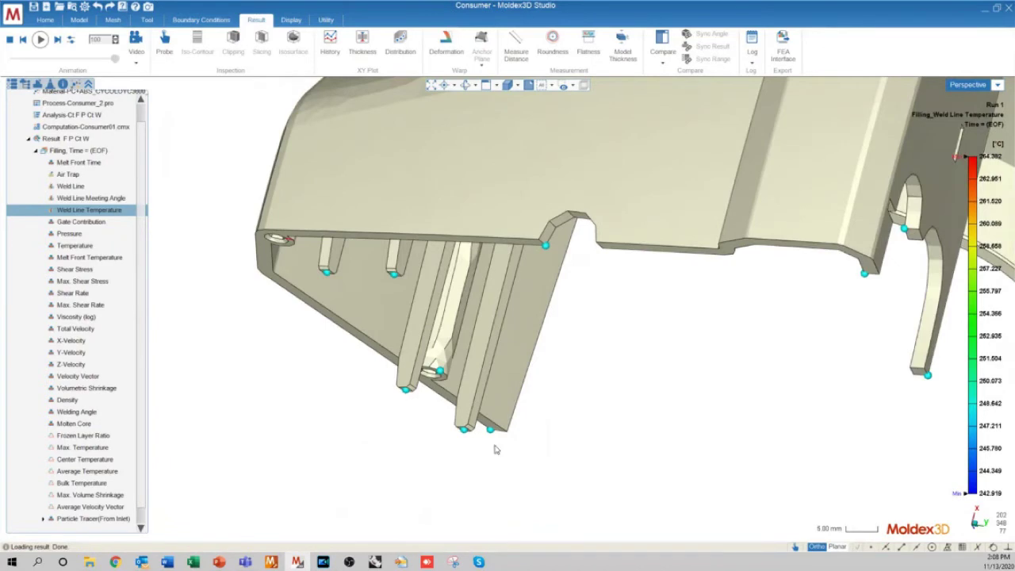
scroll(495, 448, down, 5)
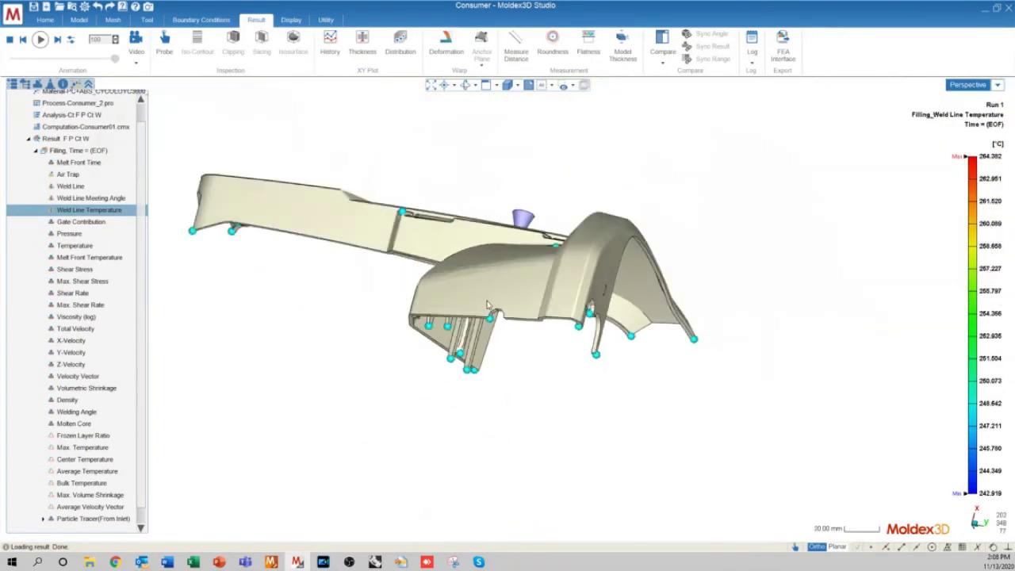
middle_drag(488, 306, 358, 430)
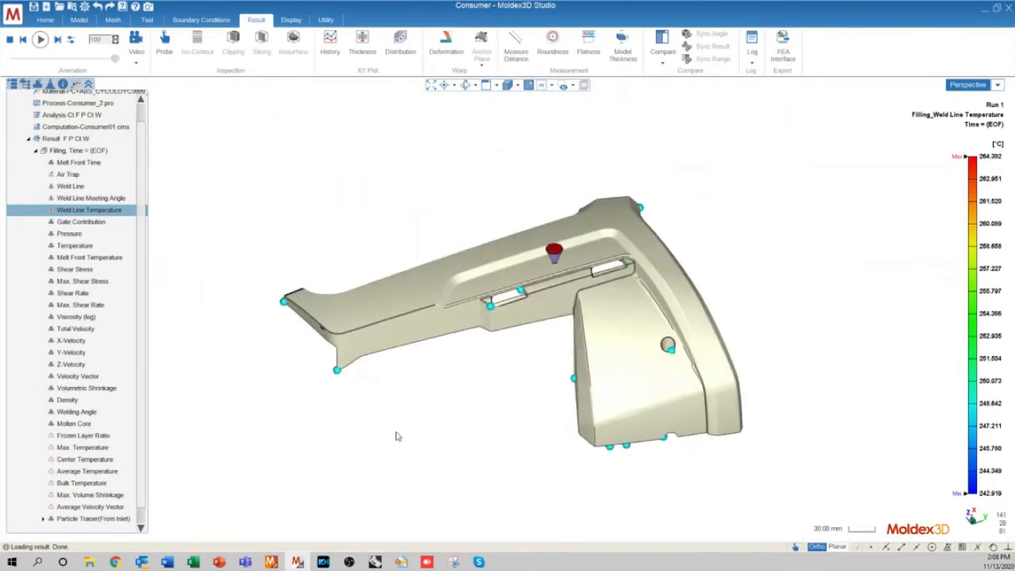
scroll(397, 437, up, 3)
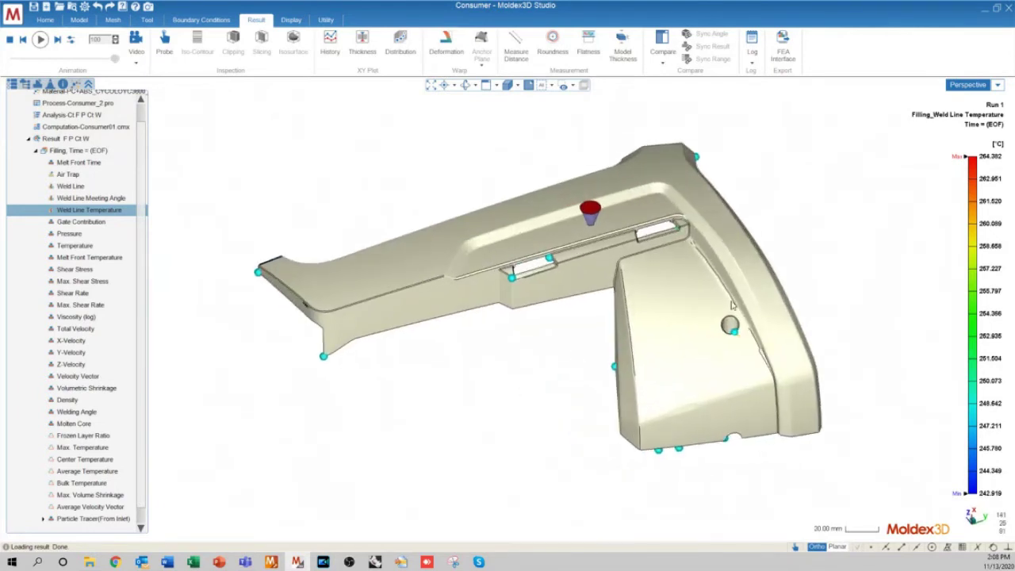
scroll(716, 321, up, 2)
middle_drag(716, 321, 580, 417)
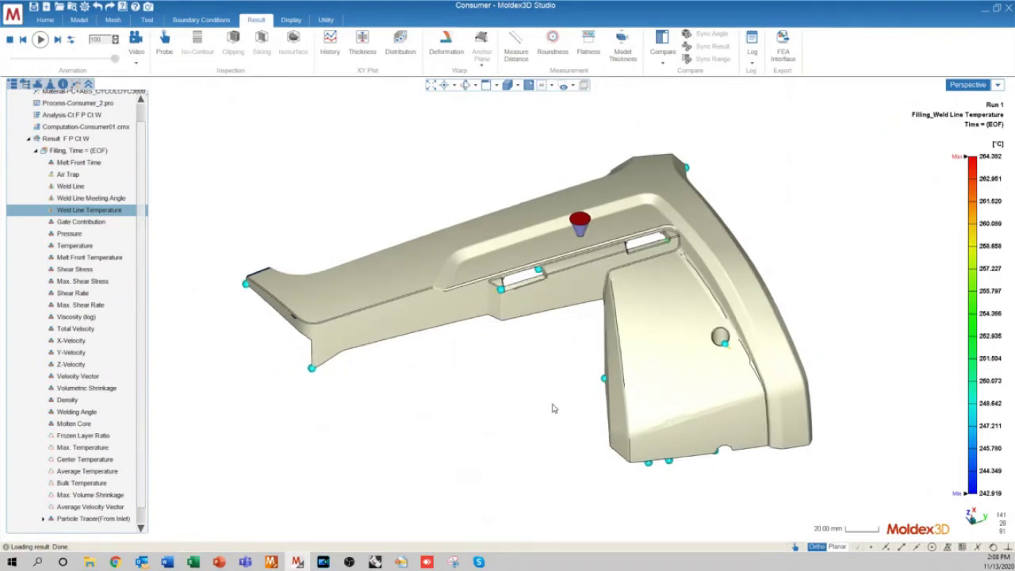
Look over the available boundary condition commands and geometry tools with the part's lower edge in view.
click(209, 24)
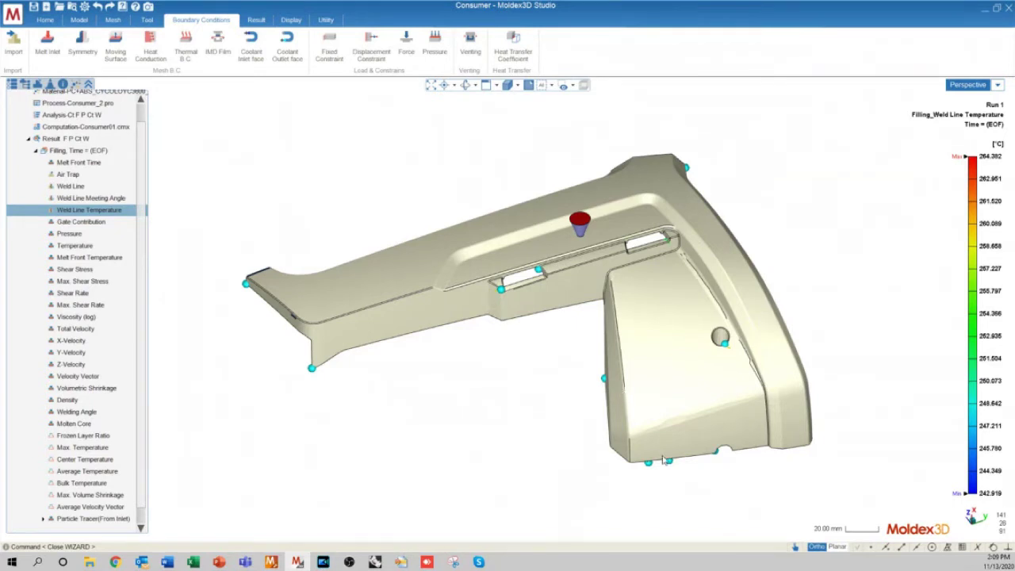
middle_drag(663, 460, 636, 402)
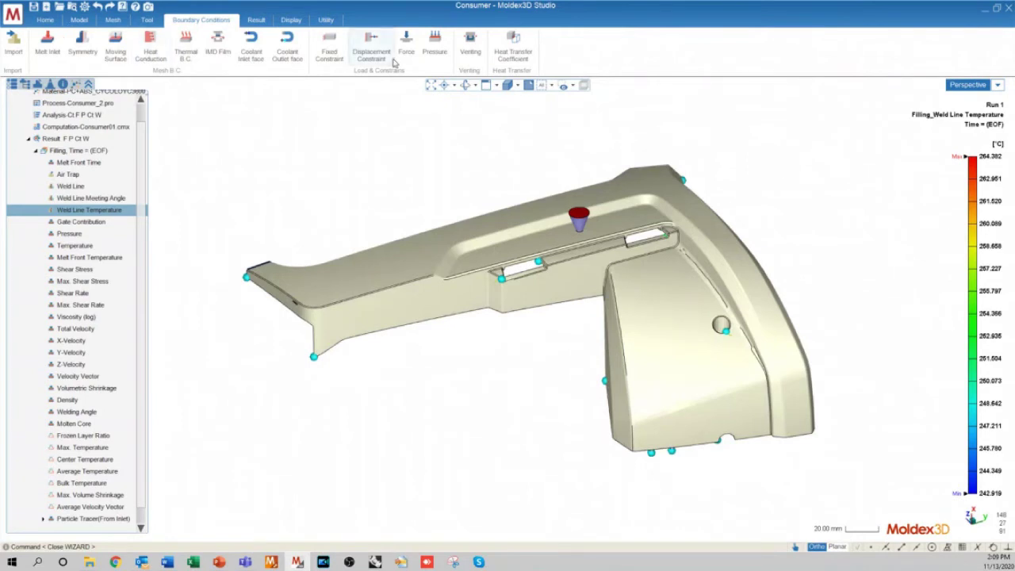
click(148, 21)
Examine the air traps near the slots, the side wall's ribs and the notched lower edge.
middle_drag(733, 321, 761, 366)
scroll(397, 298, up, 5)
middle_drag(643, 333, 620, 278)
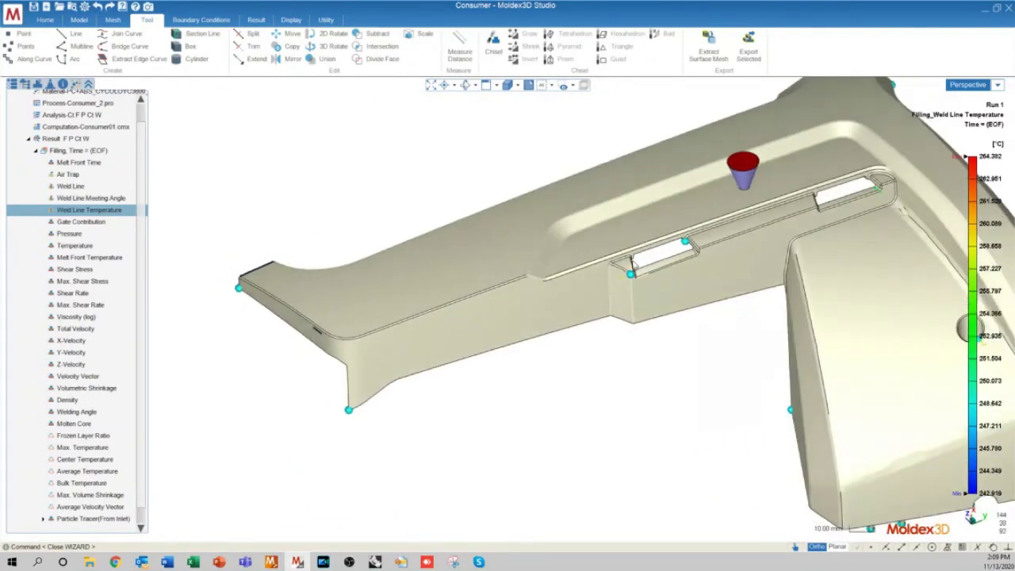
scroll(680, 249, down, 5)
mouse_move(735, 340)
middle_down()
mouse_move(329, 217)
mouse_move(504, 247)
middle_up()
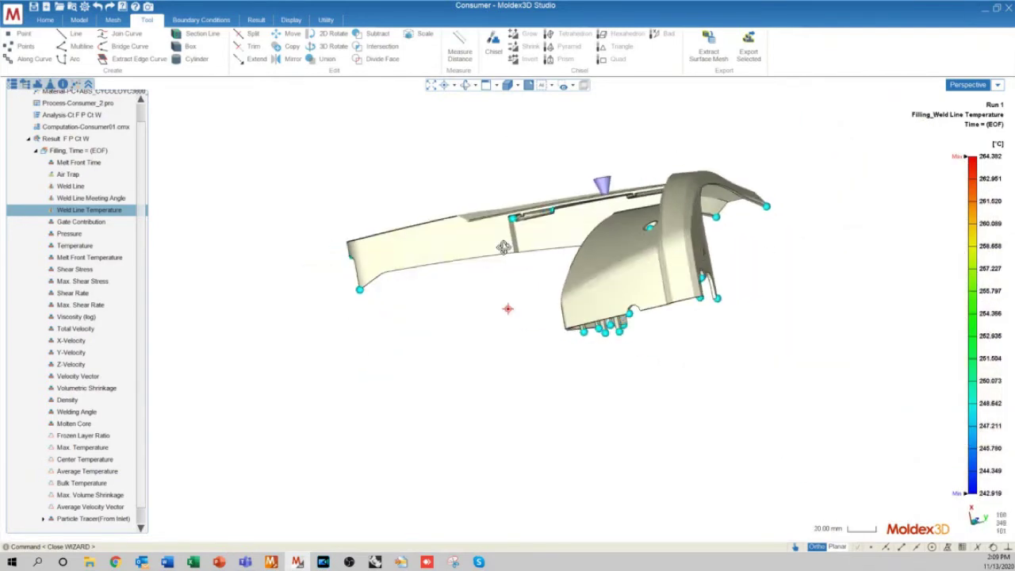
scroll(715, 321, up, 5)
middle_drag(715, 320, 670, 330)
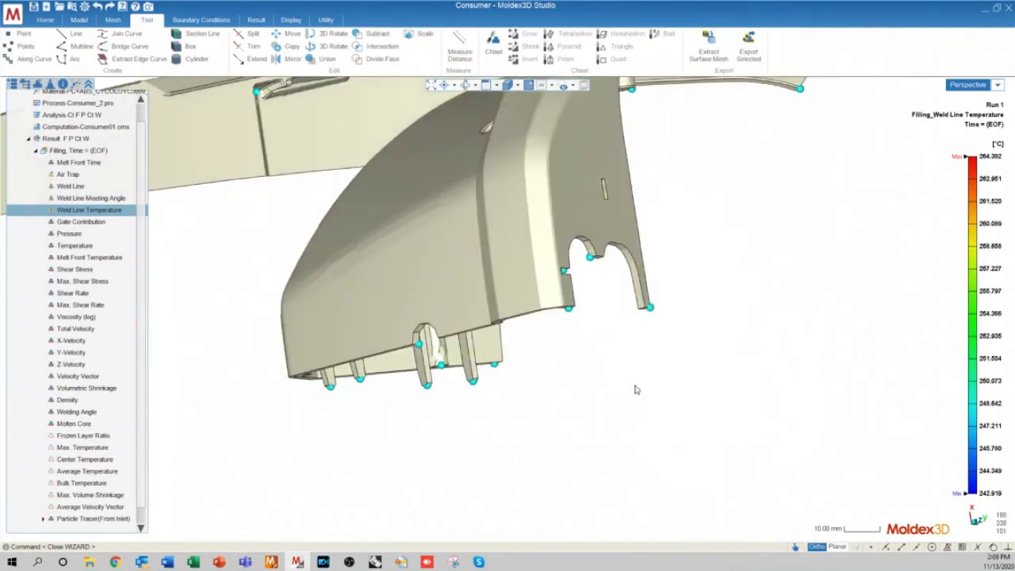
scroll(614, 278, down, 5)
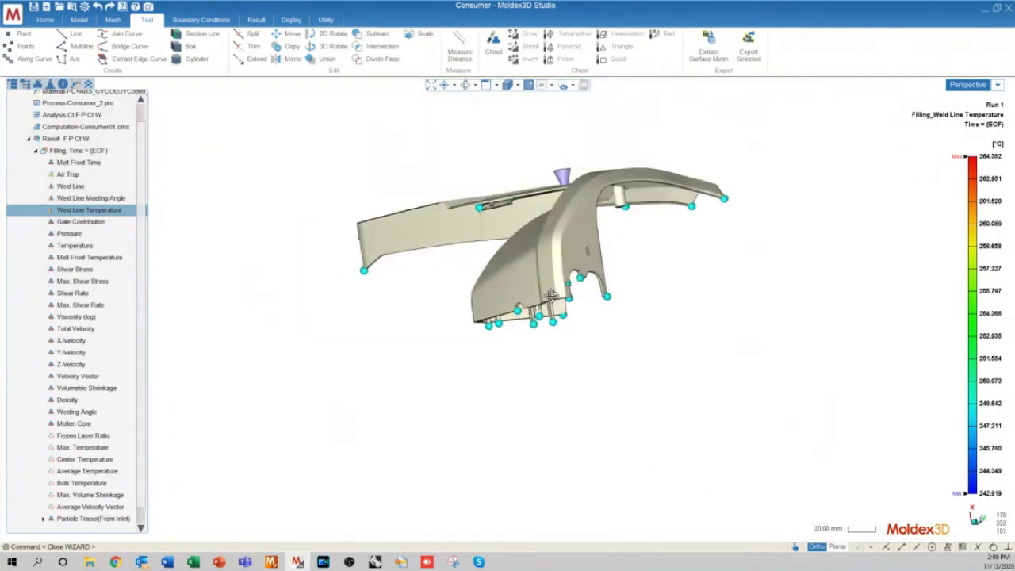
Display the Melt Front Time result at the end of filling, with the side wall and its lower edge in view.
middle_drag(551, 296, 503, 338)
scroll(503, 337, up, 5)
click(65, 163)
scroll(598, 443, down, 3)
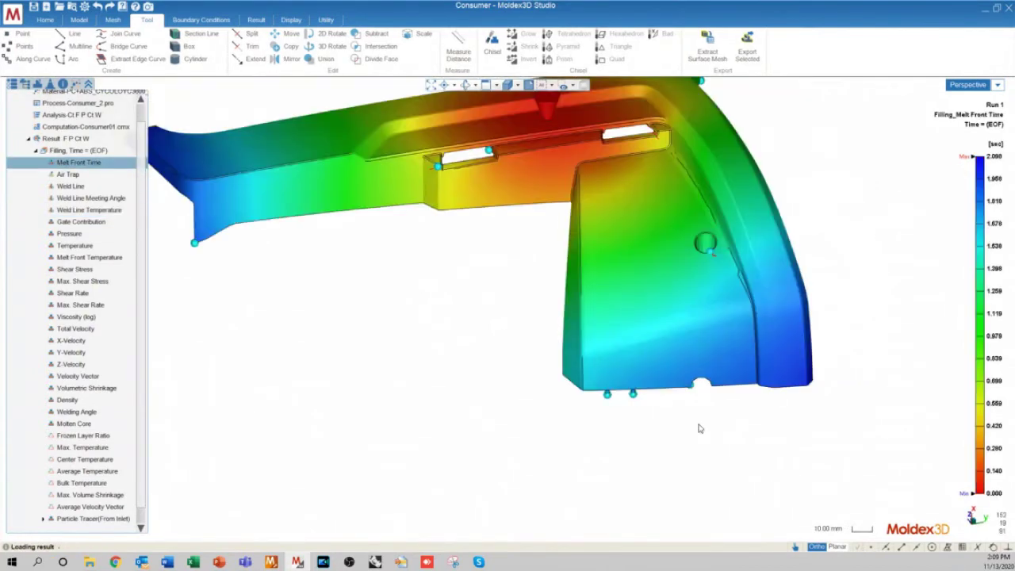
Examine the Melt Front Time result at the air trap beside the lower edge's notch, and look over the molding defect display options.
scroll(698, 429, up, 10)
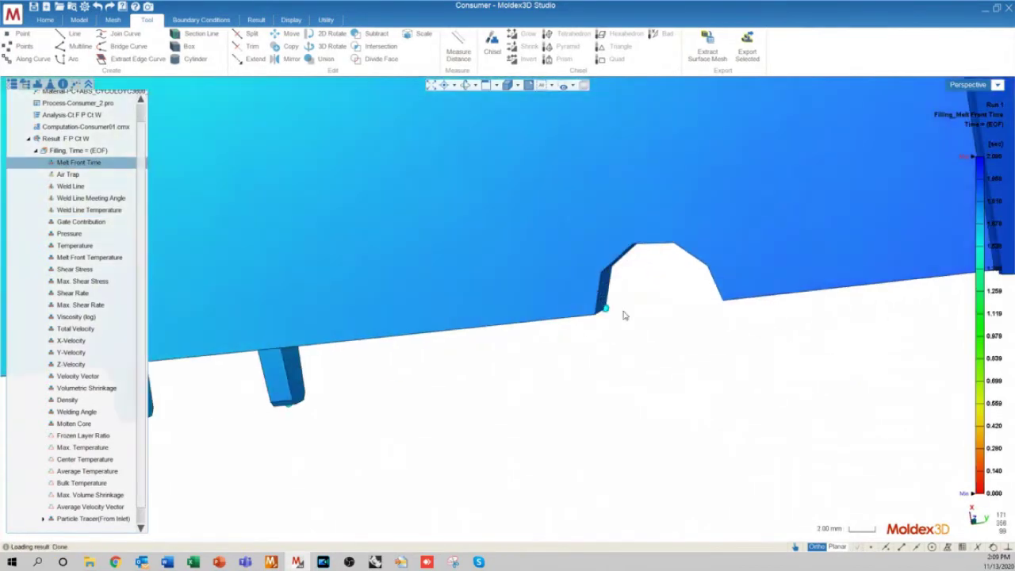
scroll(624, 315, up, 2)
scroll(604, 359, down, 2)
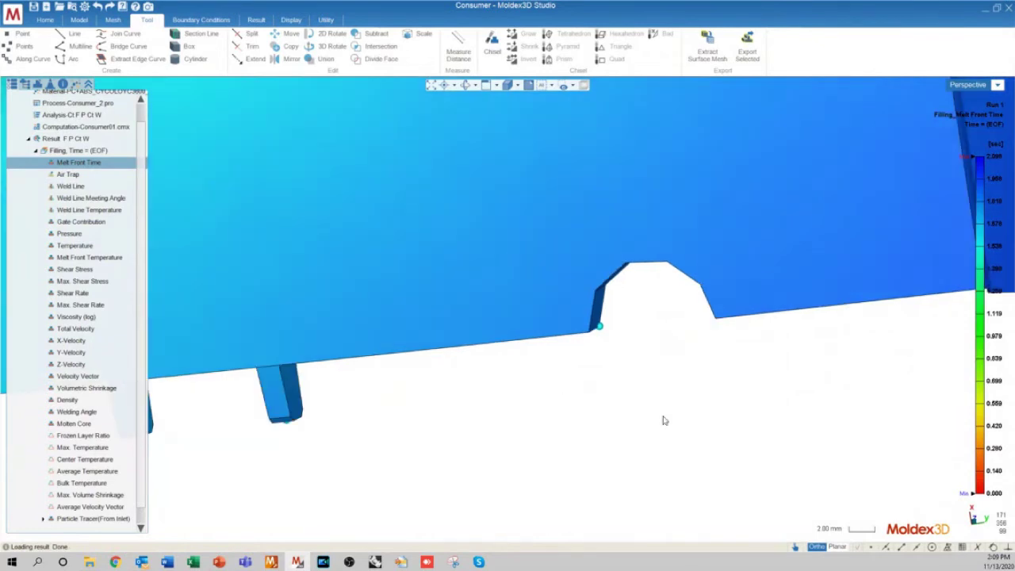
scroll(664, 421, down, 2)
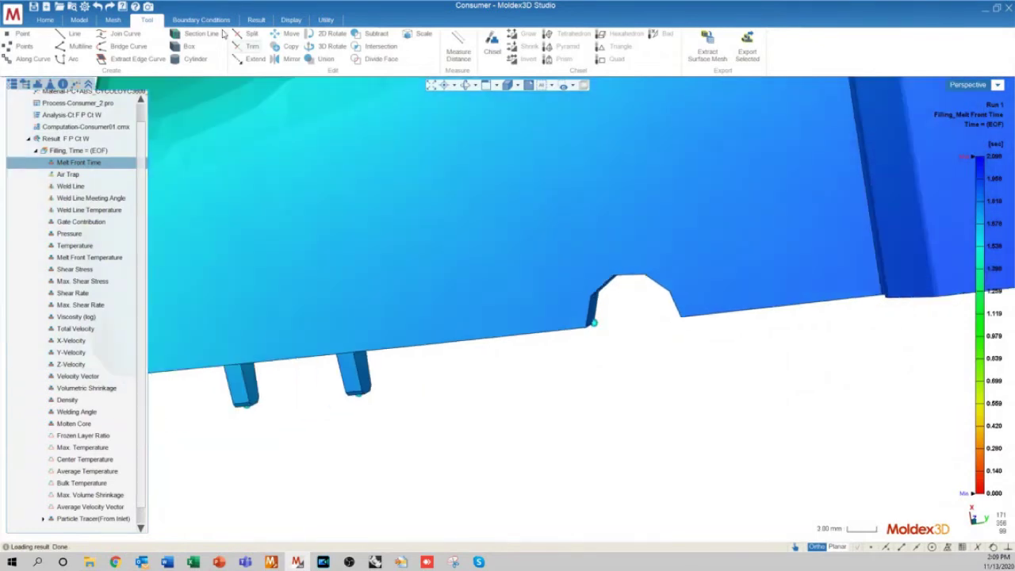
click(291, 19)
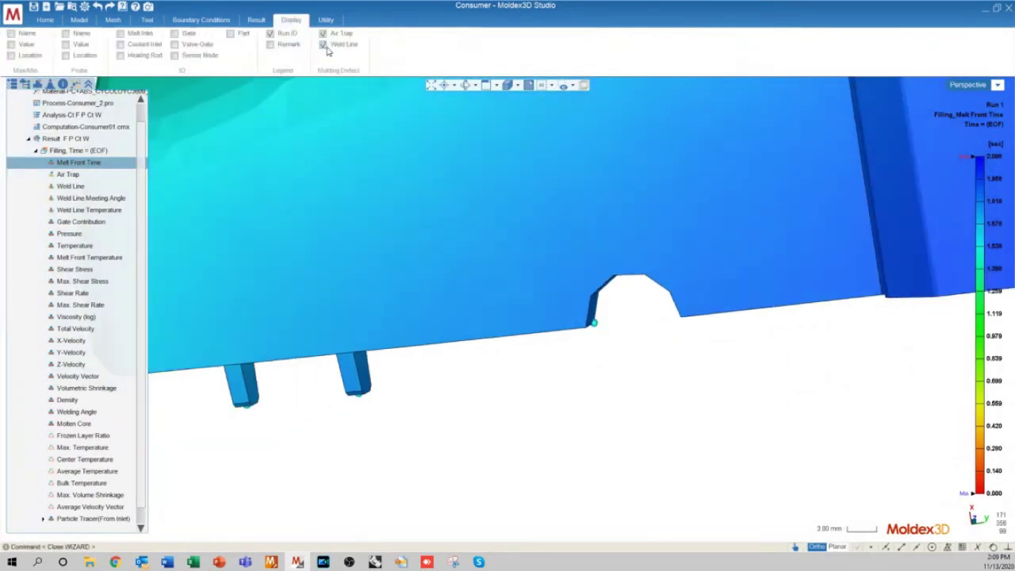
middle_drag(547, 341, 516, 307)
scroll(547, 365, down, 2)
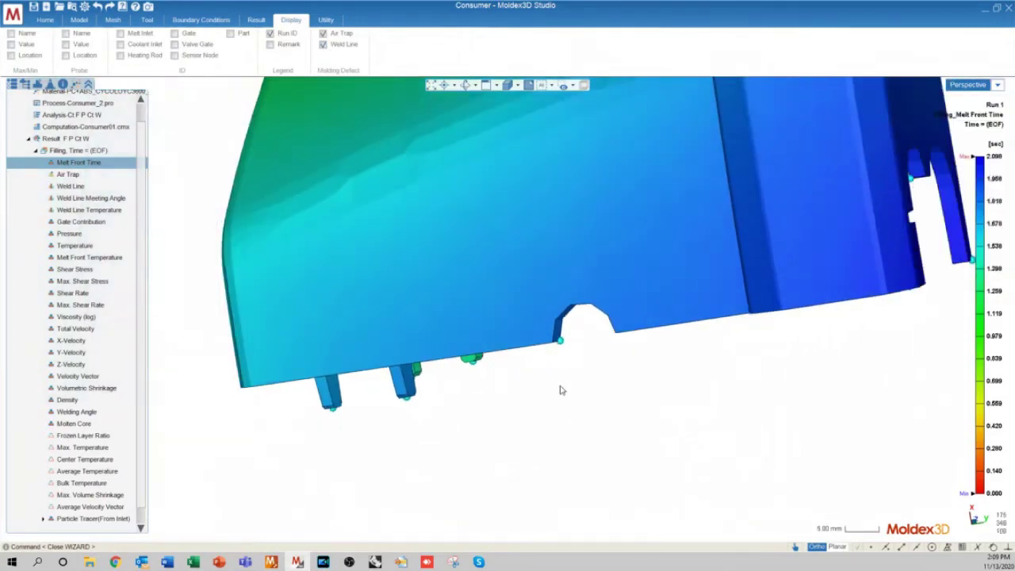
scroll(560, 390, down, 3)
Set the melt front animation back to 87 and examine the advancing front around the notch and across the whole part.
click(256, 20)
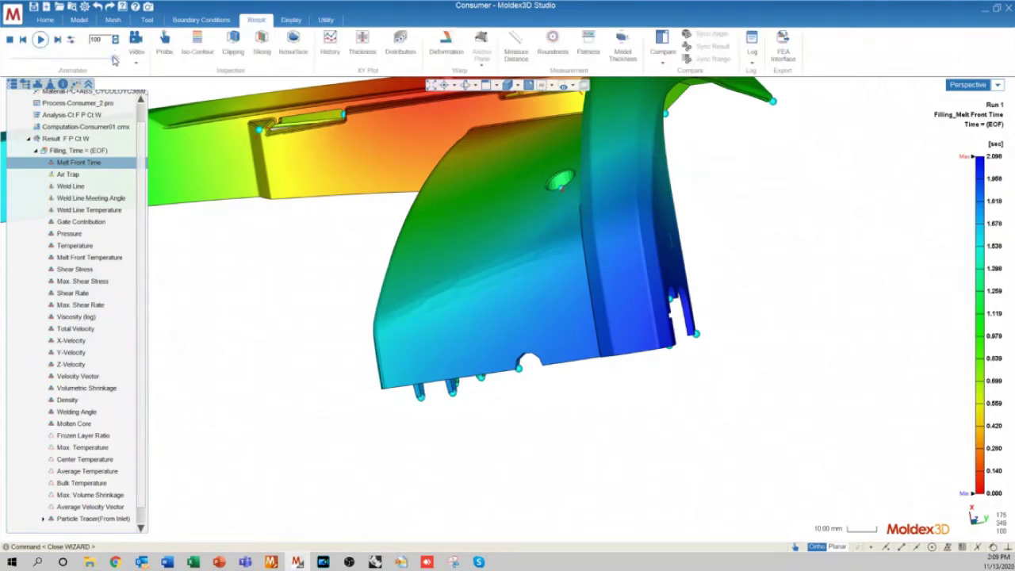
drag(113, 60, 102, 62)
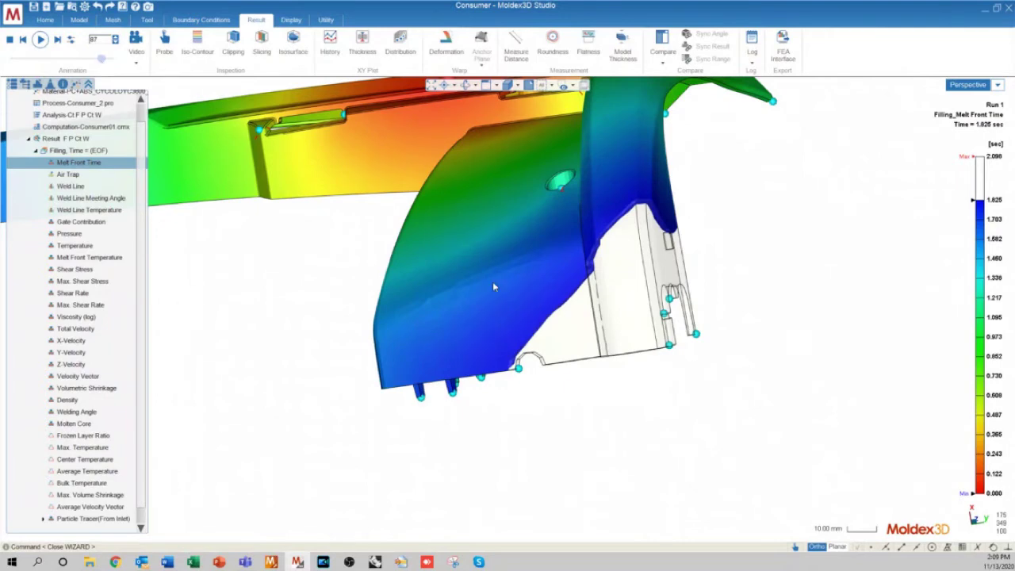
scroll(565, 386, up, 5)
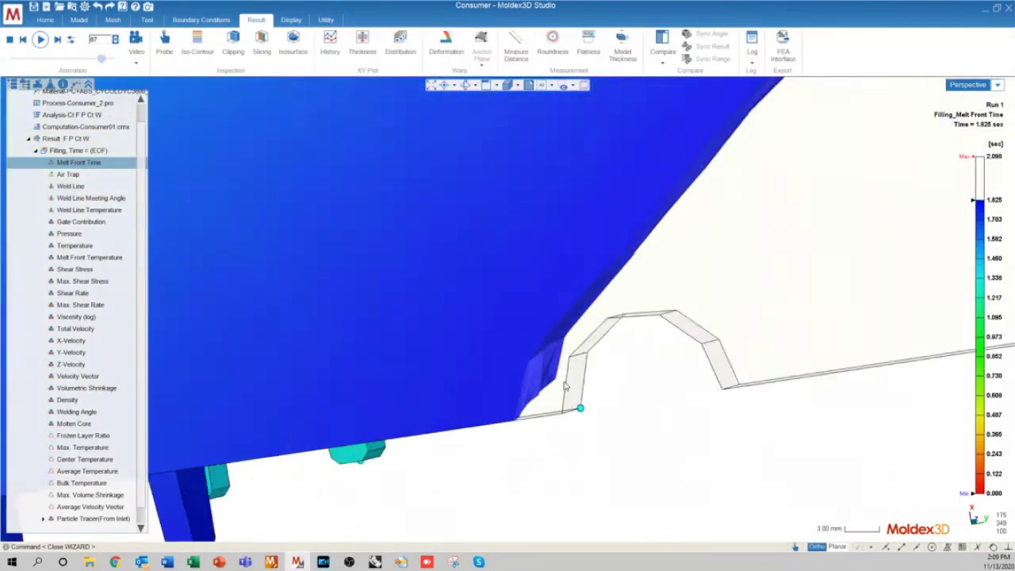
middle_drag(566, 386, 728, 380)
scroll(676, 367, down, 3)
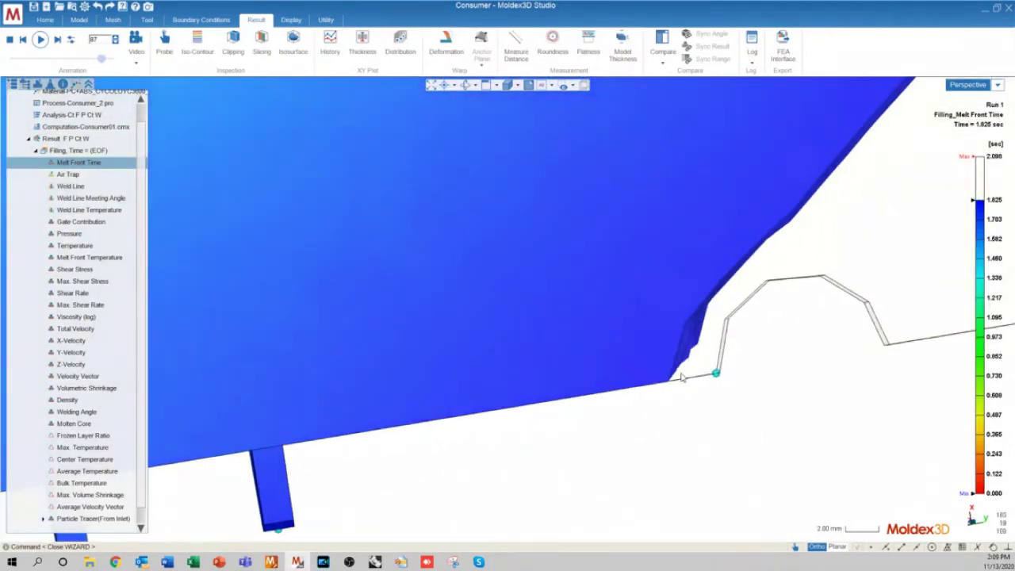
scroll(705, 378, down, 2)
scroll(709, 376, down, 3)
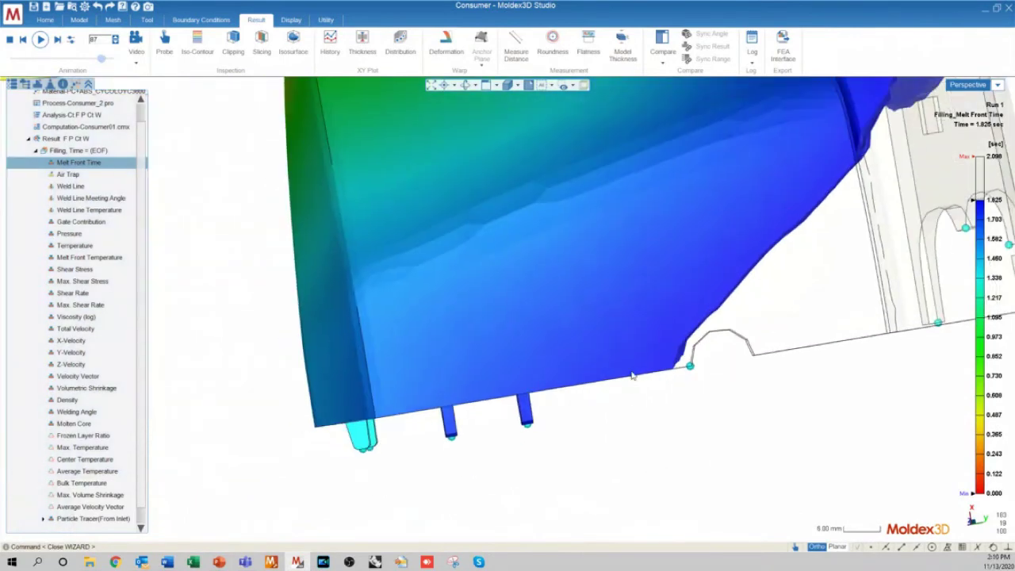
scroll(577, 357, down, 3)
middle_drag(577, 357, 526, 377)
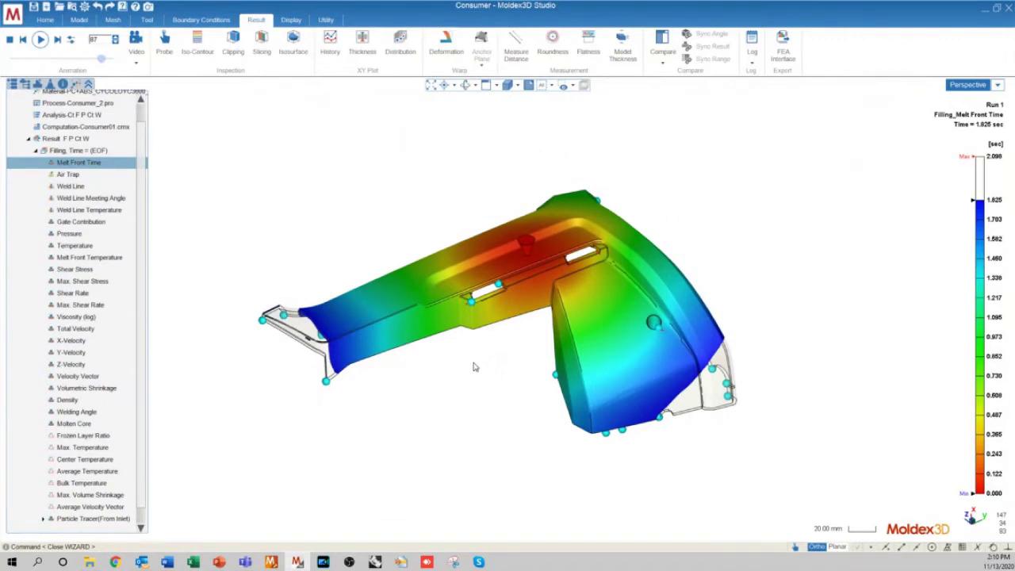
mouse_move(474, 366)
middle_down()
mouse_move(508, 394)
mouse_move(539, 394)
mouse_move(478, 389)
mouse_move(468, 369)
middle_up()
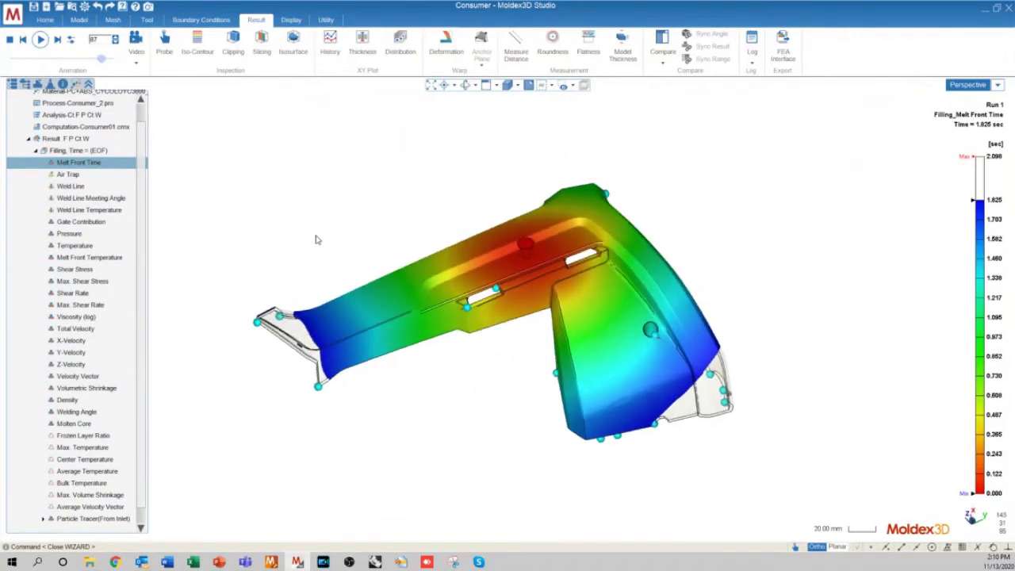
Read the PowerPoint slide on the maximum stress level, and return to Moldex3D with the whole part in view.
click(219, 560)
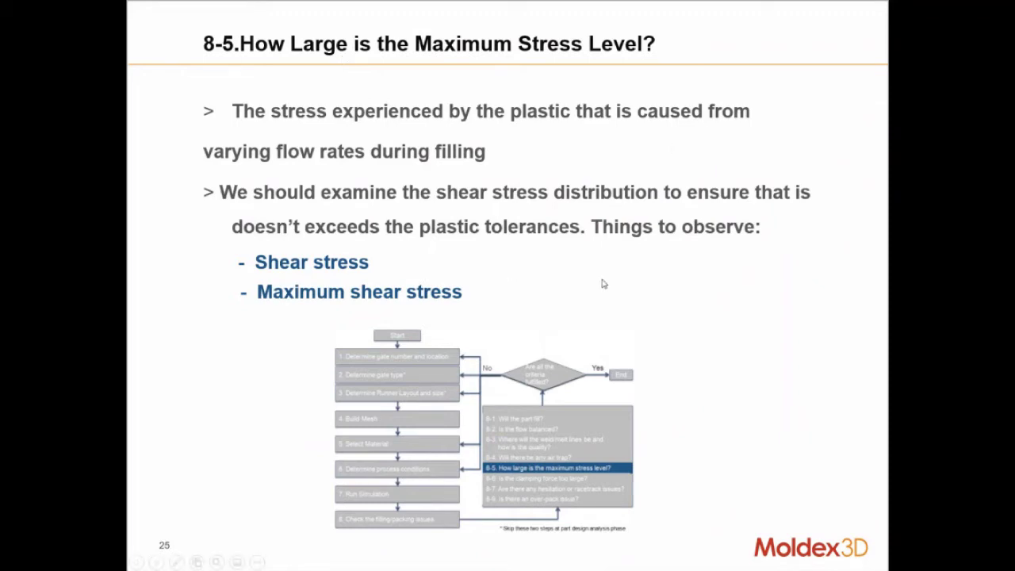
key(alt+Tab)
mouse_move(582, 291)
middle_down()
mouse_move(580, 317)
mouse_move(577, 305)
middle_up()
scroll(361, 301, up, 3)
middle_drag(432, 270, 580, 378)
scroll(496, 303, down, 3)
middle_drag(489, 304, 529, 333)
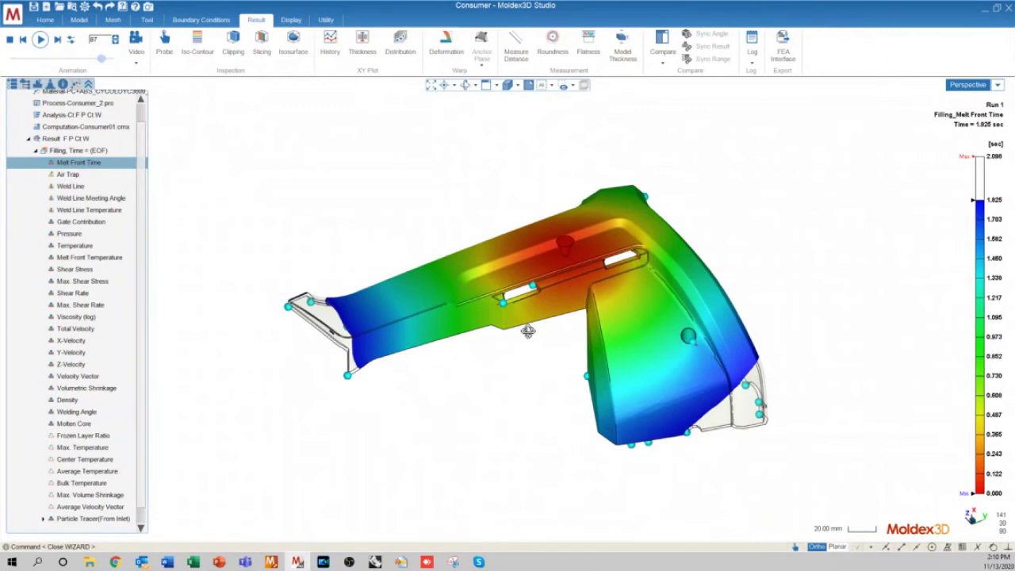
Display the Shear Stress result at the end of filling for the whole part.
click(76, 270)
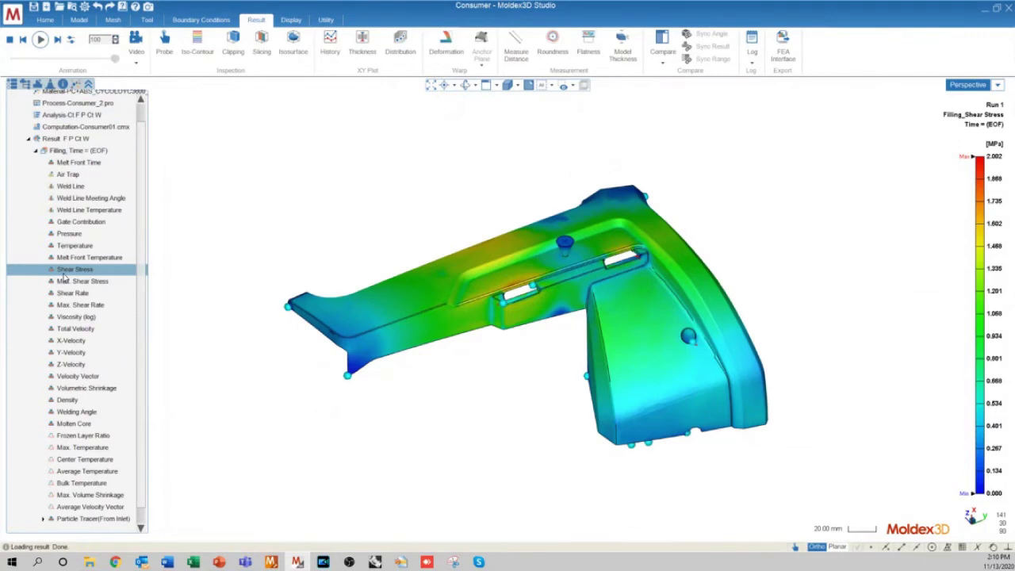
scroll(551, 292, up, 3)
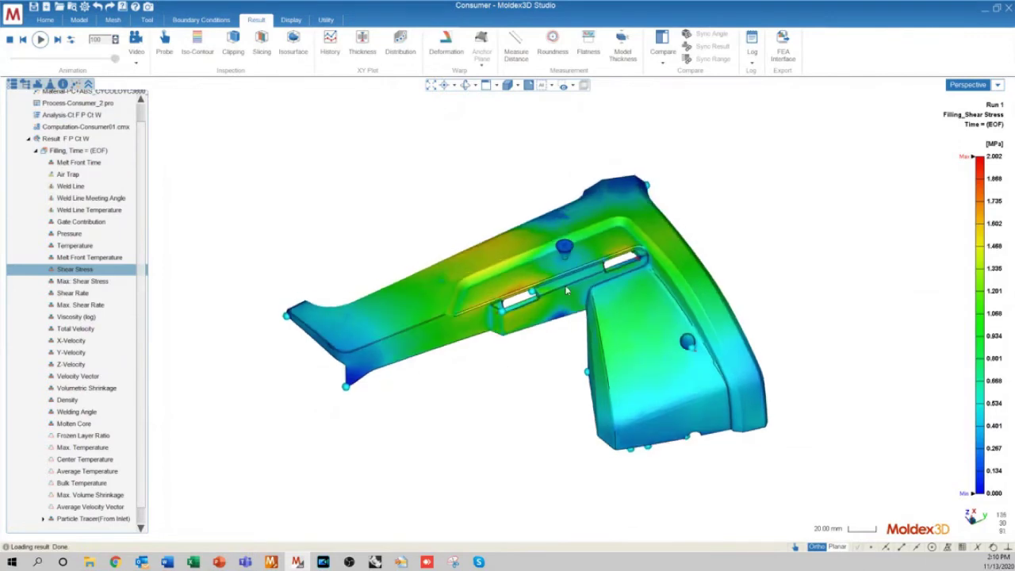
scroll(551, 292, down, 2)
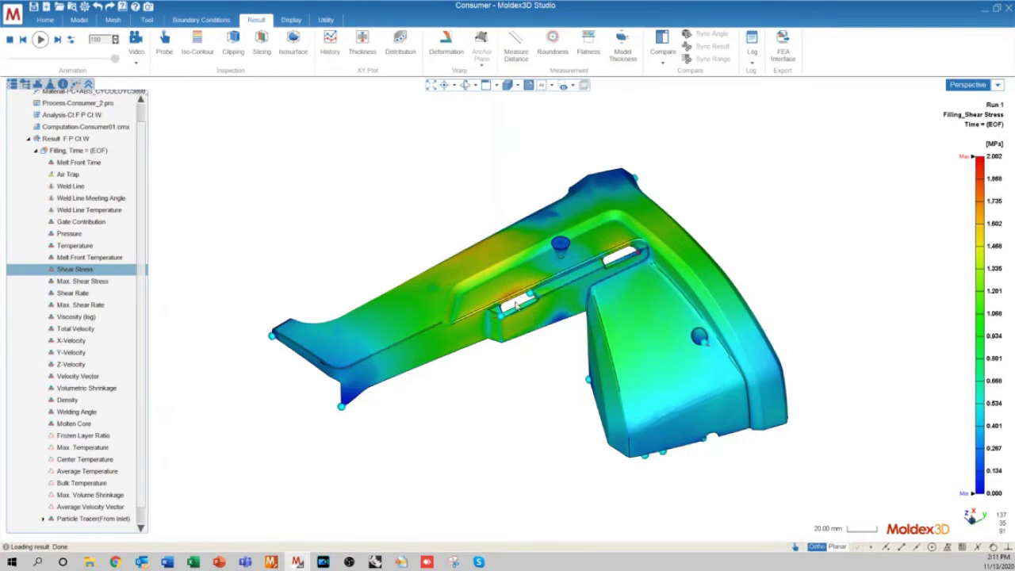
Examine the shear stress distribution along the edge of the slot nearer the long arm and on the recess beside it.
scroll(519, 304, up, 4)
scroll(533, 291, down, 3)
middle_drag(566, 317, 570, 341)
scroll(515, 324, up, 2)
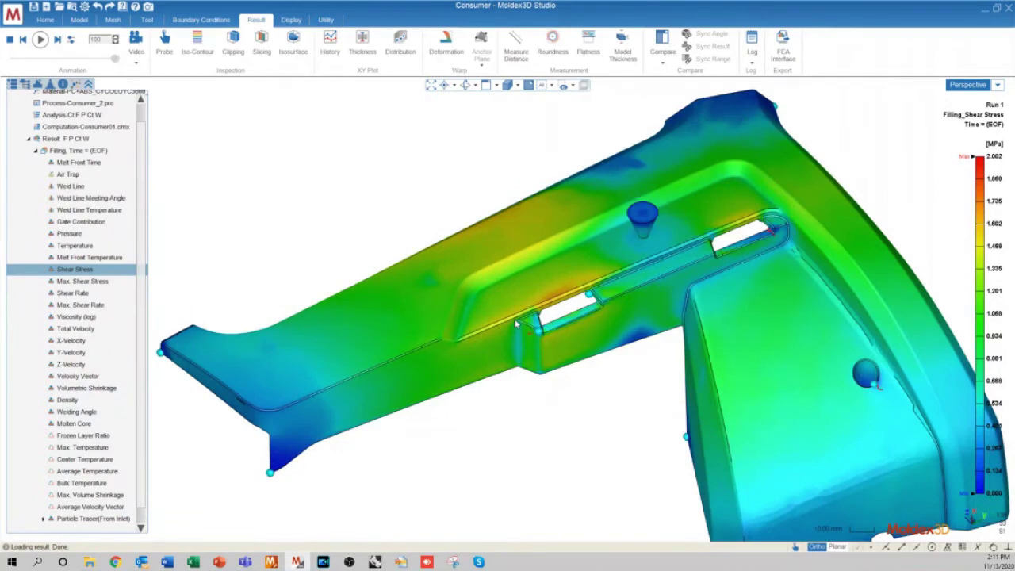
scroll(516, 323, up, 3)
scroll(597, 305, up, 2)
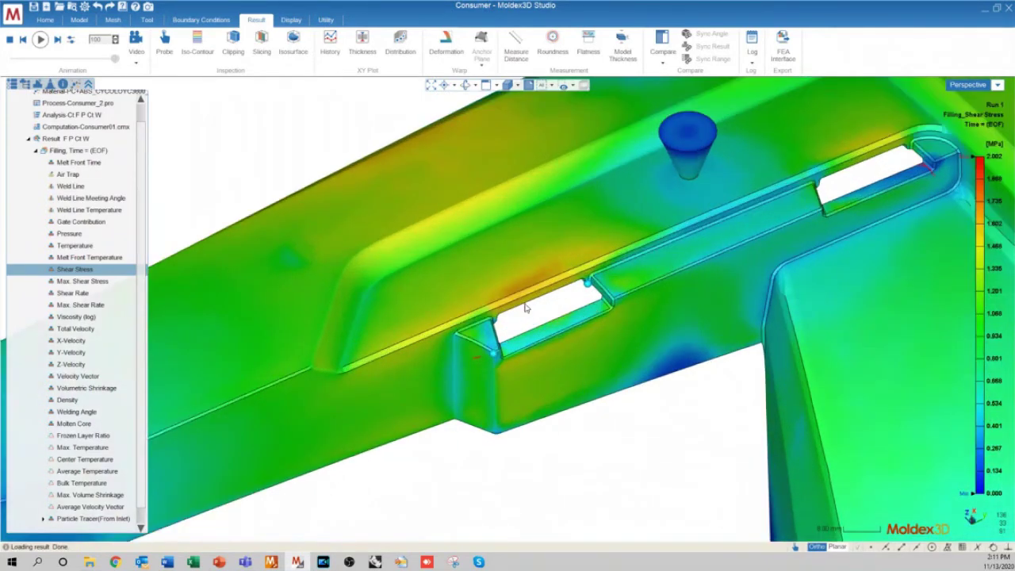
scroll(525, 307, down, 5)
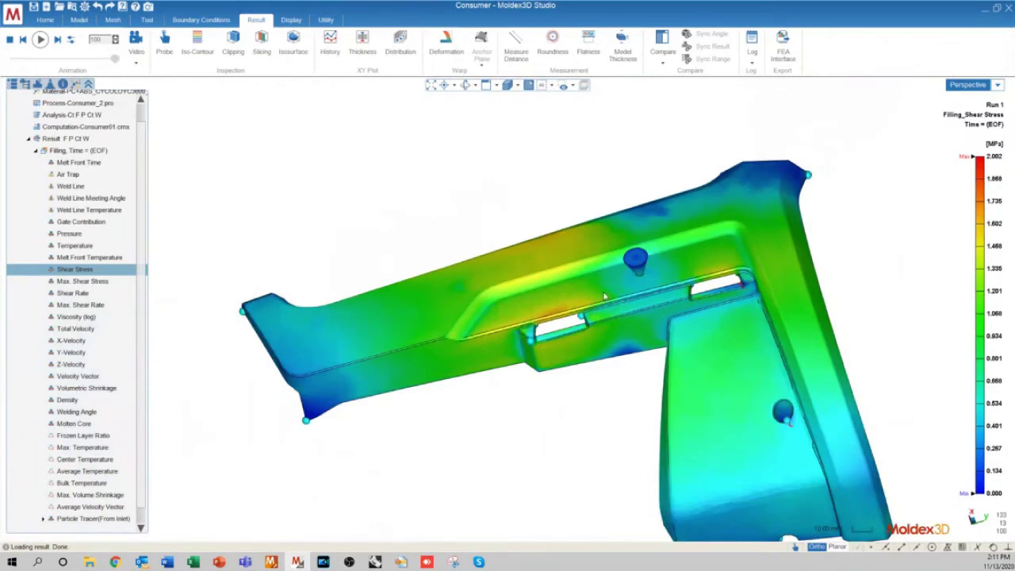
middle_drag(634, 310, 557, 323)
scroll(558, 324, up, 5)
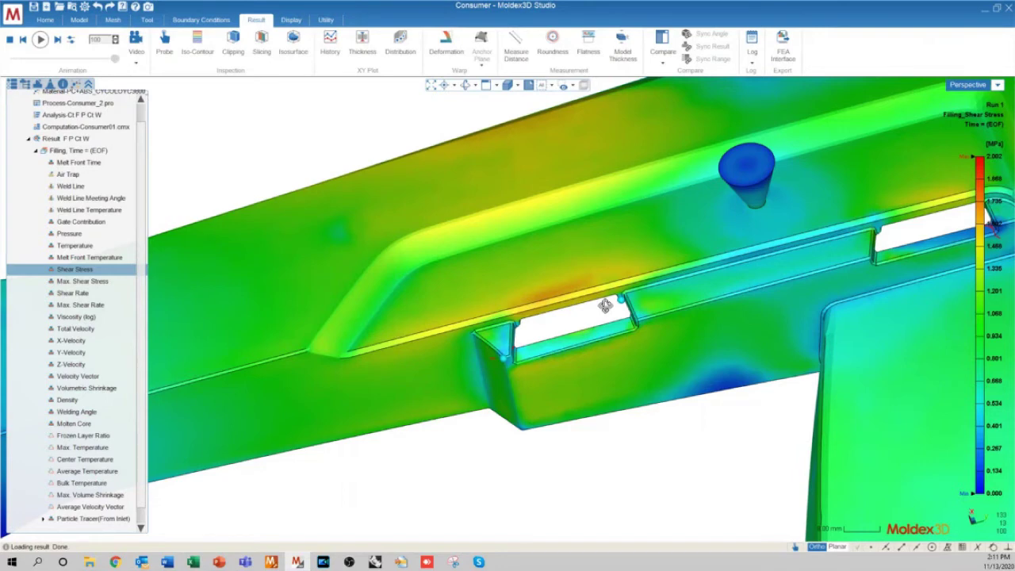
Examine the shear stress on the arm's upper face, near the sprue and on the slotted wall from several angles.
scroll(605, 305, down, 5)
middle_drag(605, 306, 636, 328)
scroll(635, 328, up, 5)
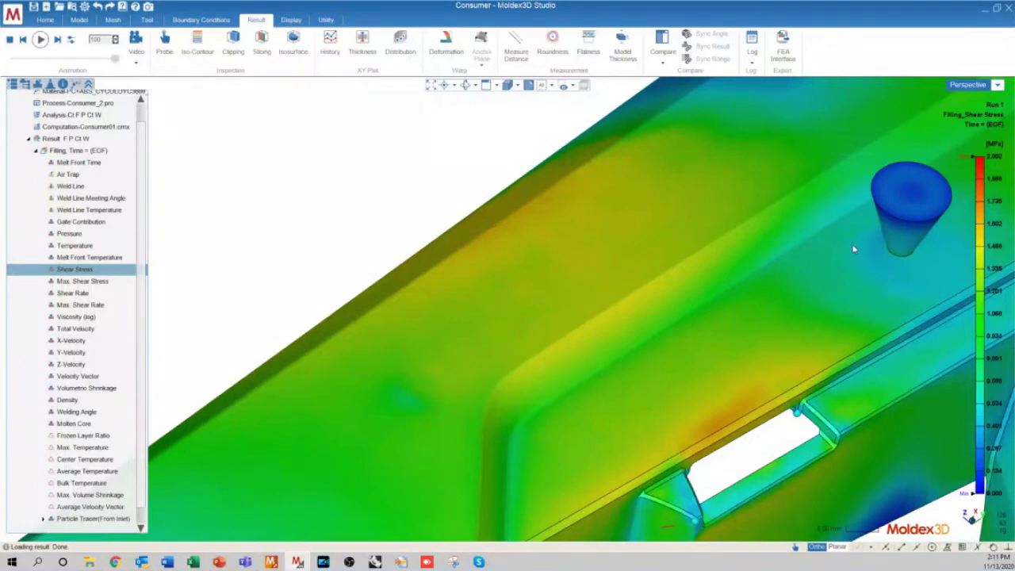
scroll(558, 304, down, 6)
middle_drag(730, 347, 644, 411)
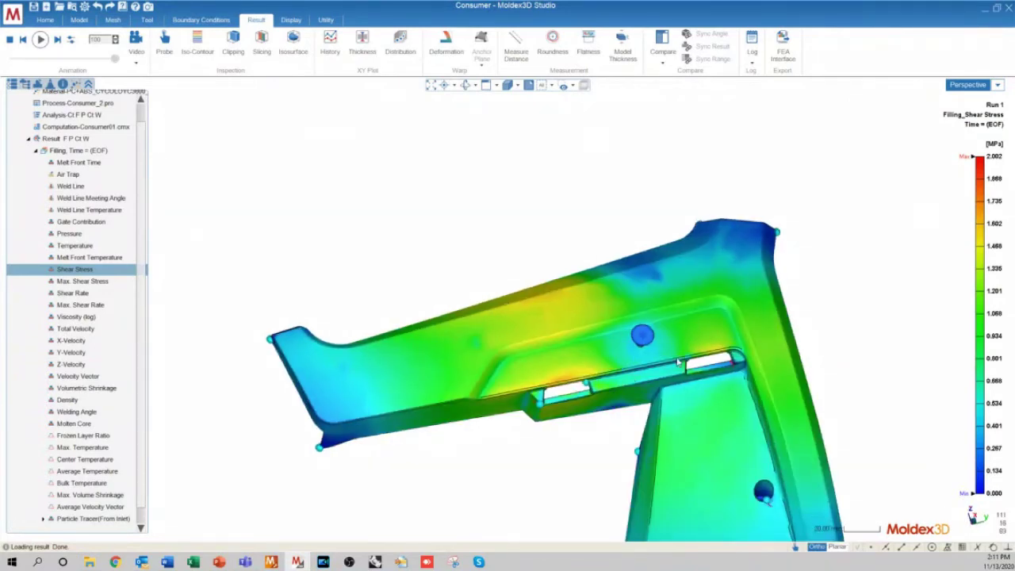
scroll(678, 363, up, 6)
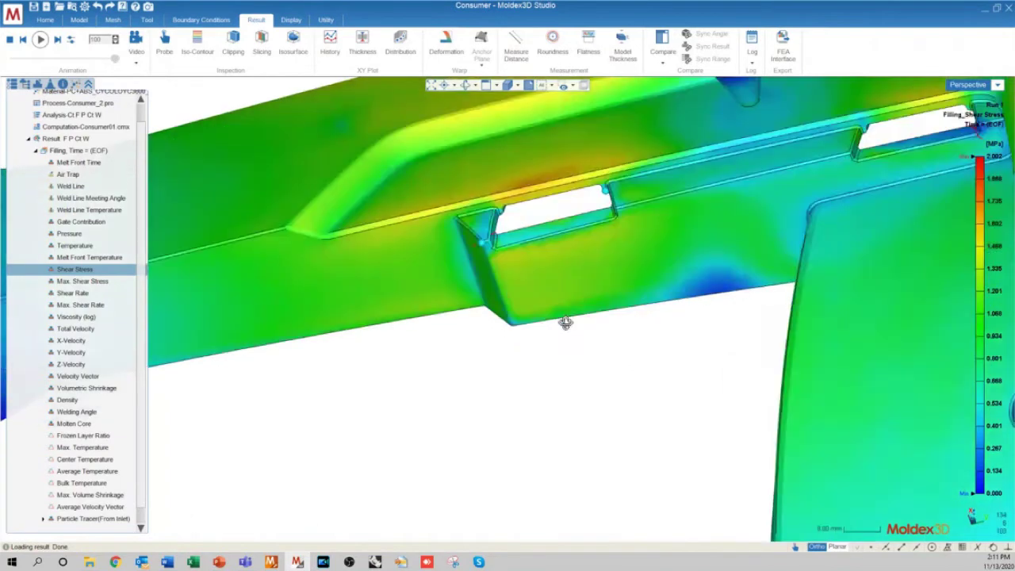
scroll(413, 321, down, 8)
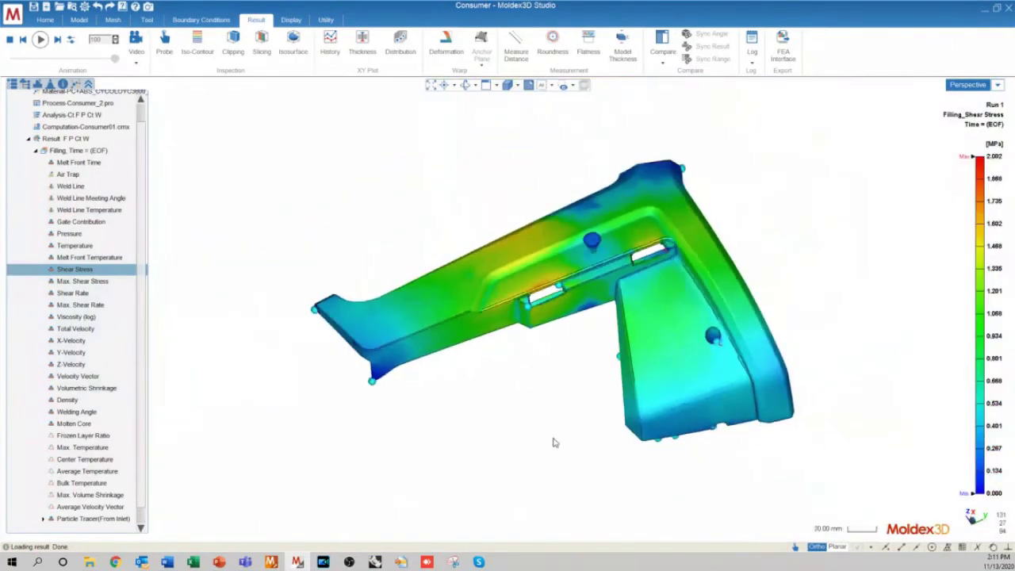
scroll(555, 404, up, 2)
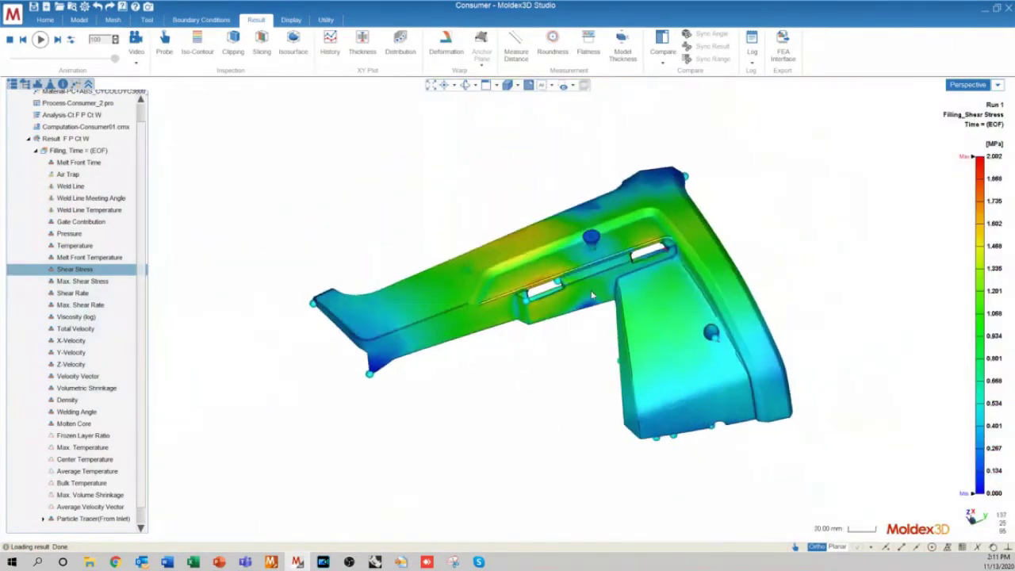
scroll(598, 293, up, 2)
middle_drag(598, 289, 577, 382)
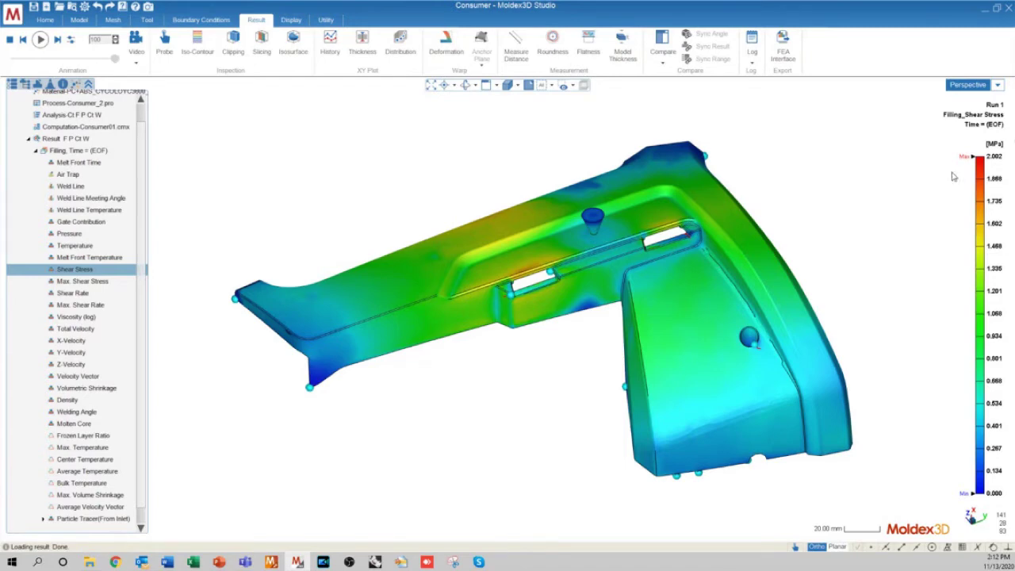
Check the shear stress legend's upper range and compare the high-stress areas around both slots and the raised recess edge.
mouse_move(988, 171)
middle_drag(726, 256, 695, 283)
scroll(507, 265, up, 5)
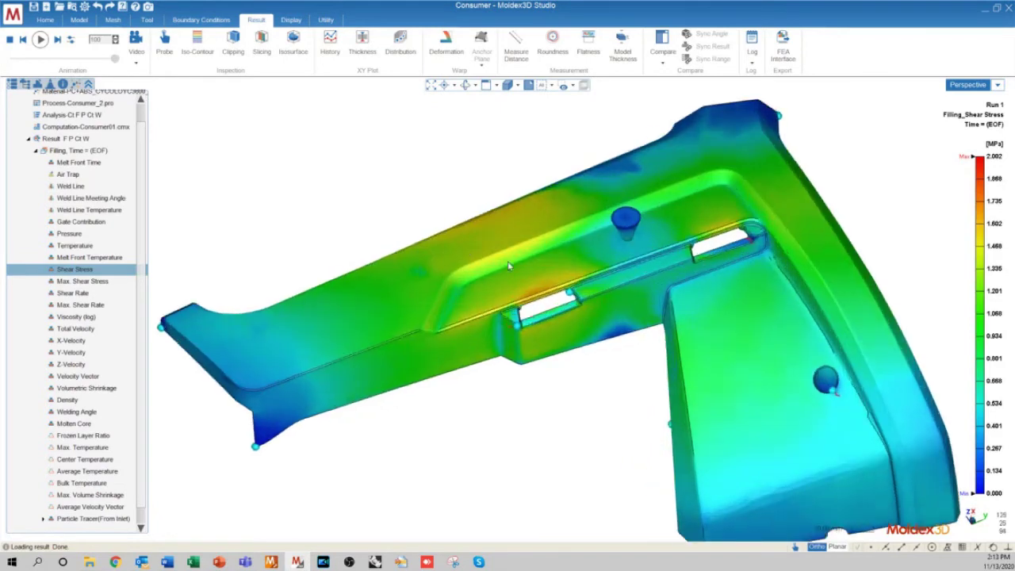
scroll(564, 314, down, 3)
scroll(564, 314, up, 5)
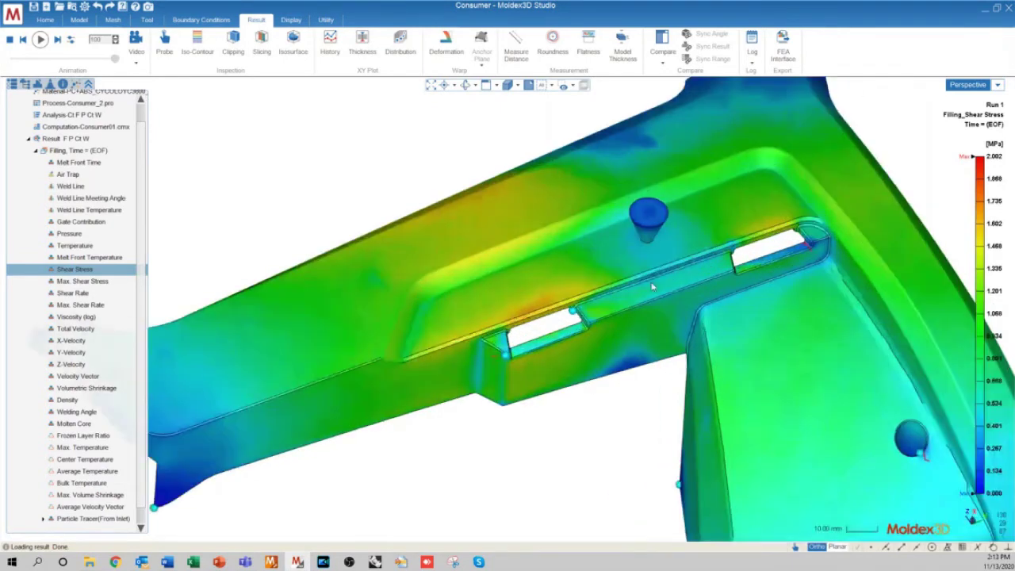
scroll(608, 293, down, 2)
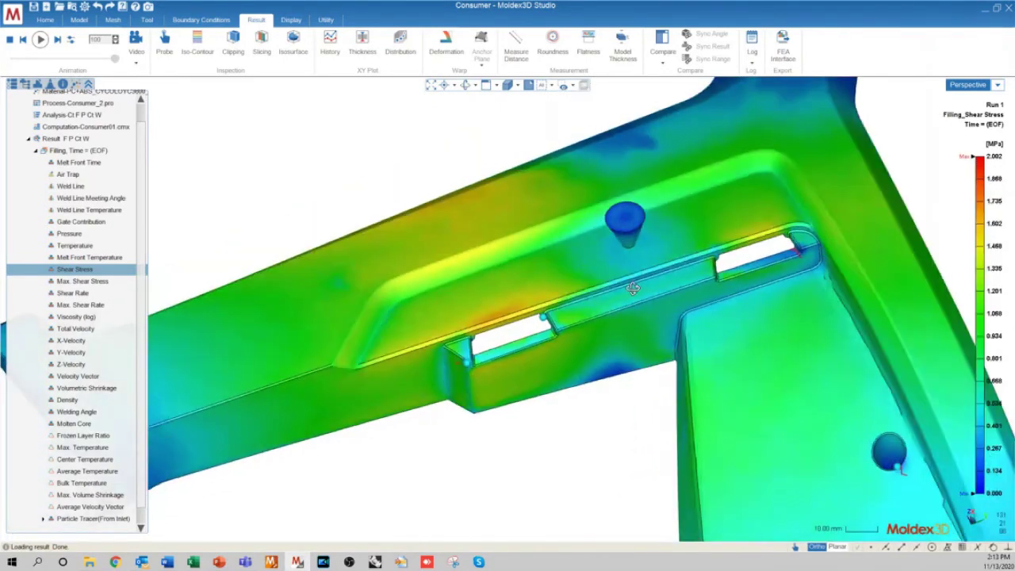
scroll(500, 281, up, 6)
scroll(500, 280, down, 8)
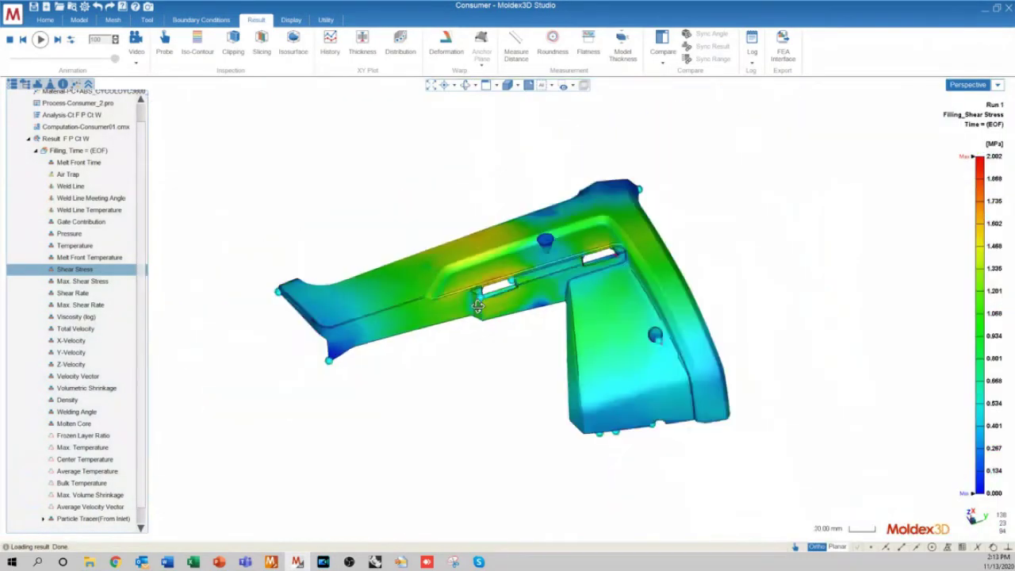
middle_drag(478, 306, 442, 298)
scroll(441, 262, up, 4)
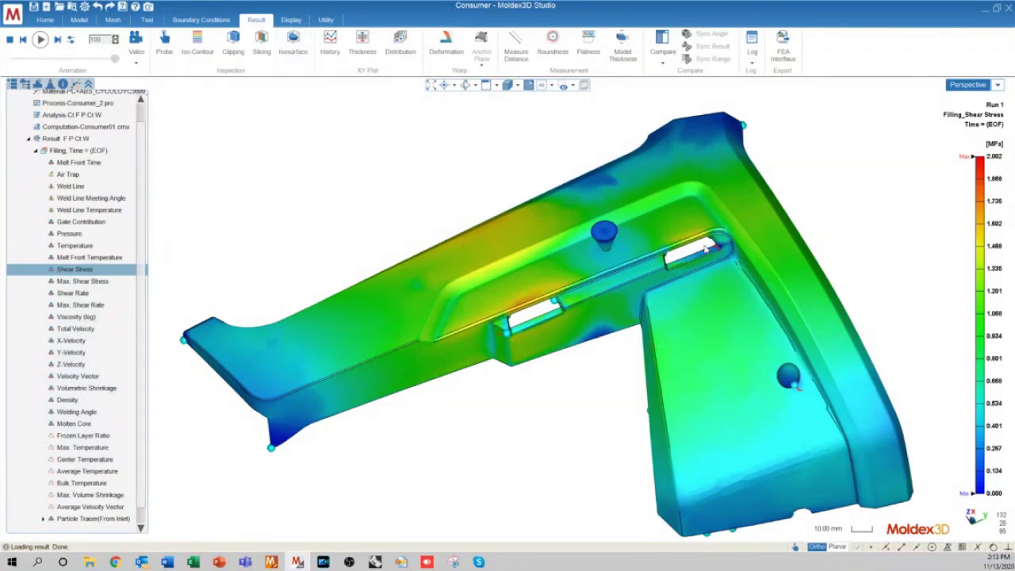
scroll(583, 310, up, 5)
scroll(549, 286, down, 5)
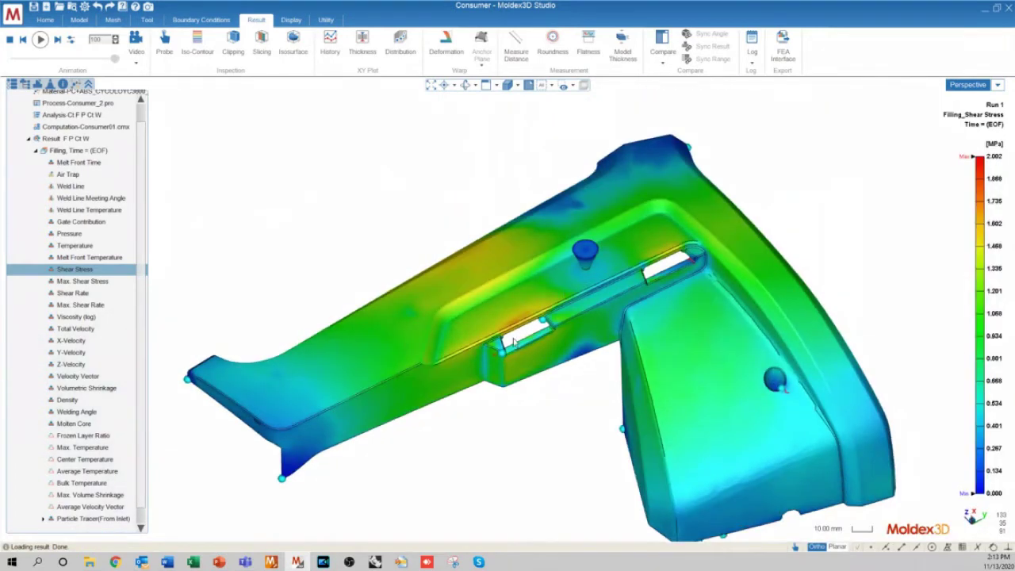
scroll(480, 333, down, 2)
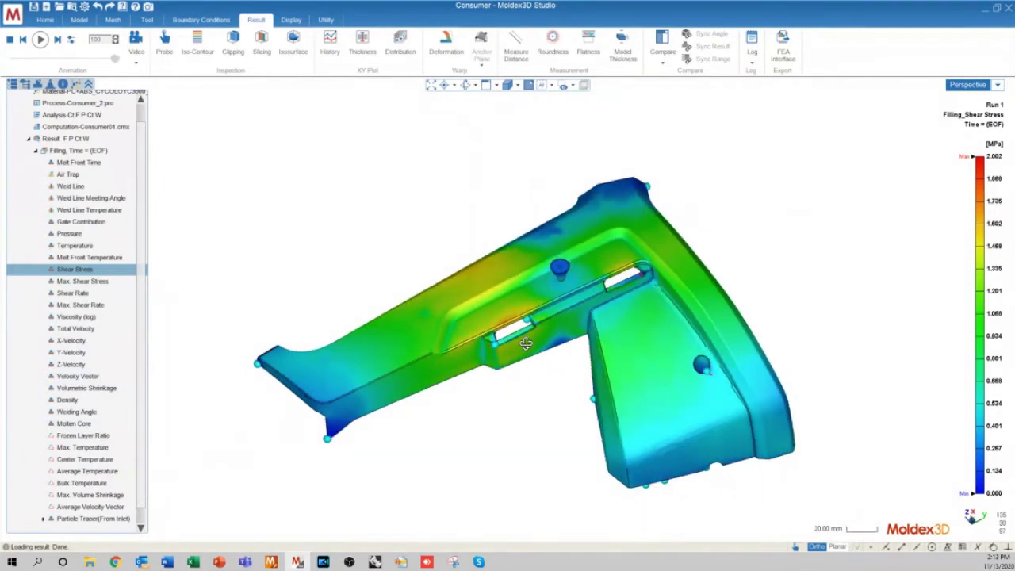
Show the shear stress result as a dynamic isosurface and examine the region around both slots.
click(294, 44)
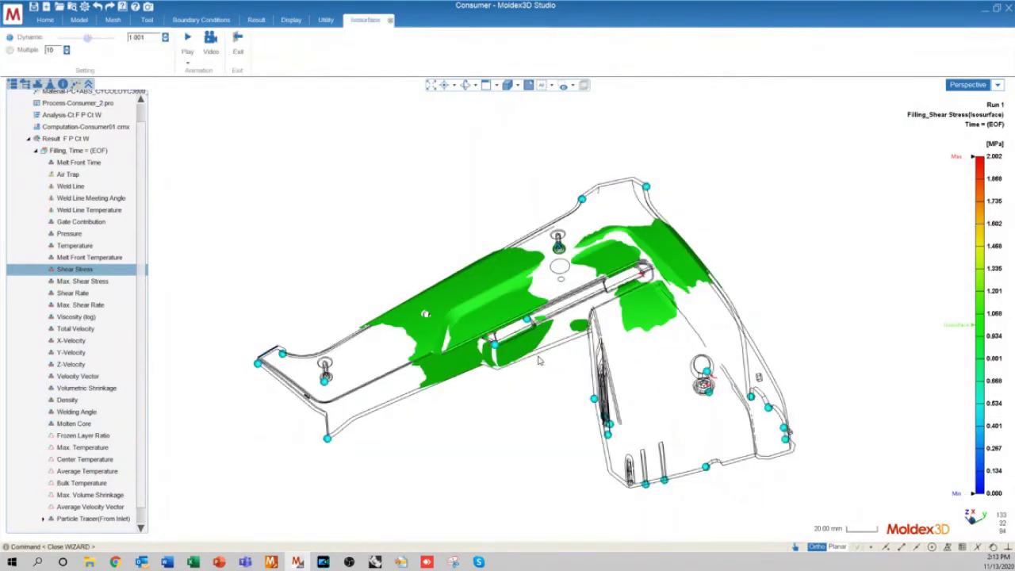
scroll(487, 312, up, 4)
scroll(487, 312, up, 4)
middle_drag(487, 312, 389, 306)
scroll(393, 303, down, 2)
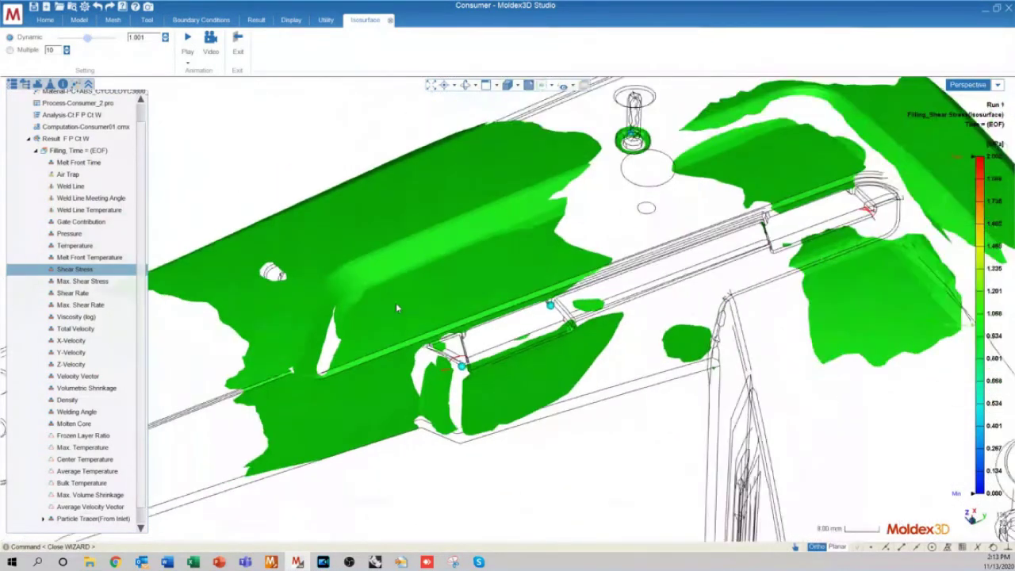
Raise the shear stress isosurface level to 1.537 MPa and examine the region beside the slot nearer the long arm.
drag(88, 38, 101, 47)
middle_drag(413, 286, 530, 309)
scroll(530, 309, up, 5)
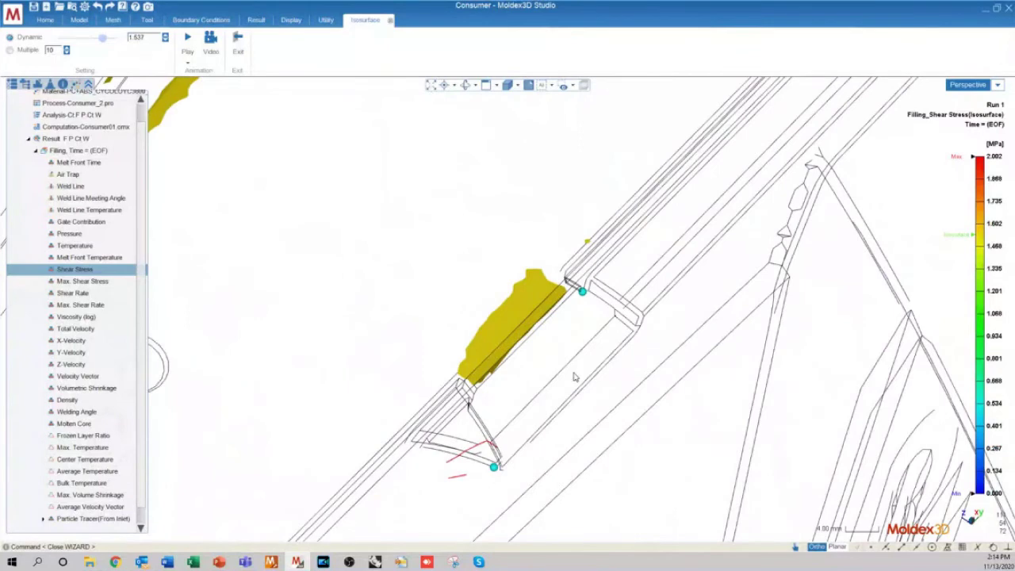
middle_drag(575, 377, 564, 344)
scroll(564, 344, down, 3)
scroll(291, 159, up, 4)
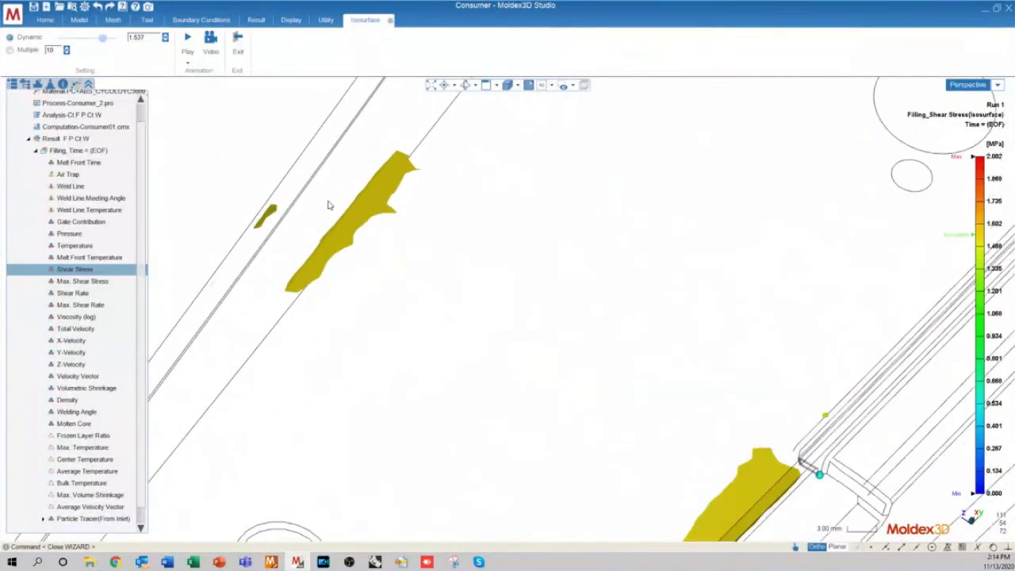
Compare the isosurface patches along the arm's outer edge and beside the slot across the whole part.
scroll(317, 220, down, 5)
scroll(402, 365, down, 2)
middle_drag(591, 431, 452, 371)
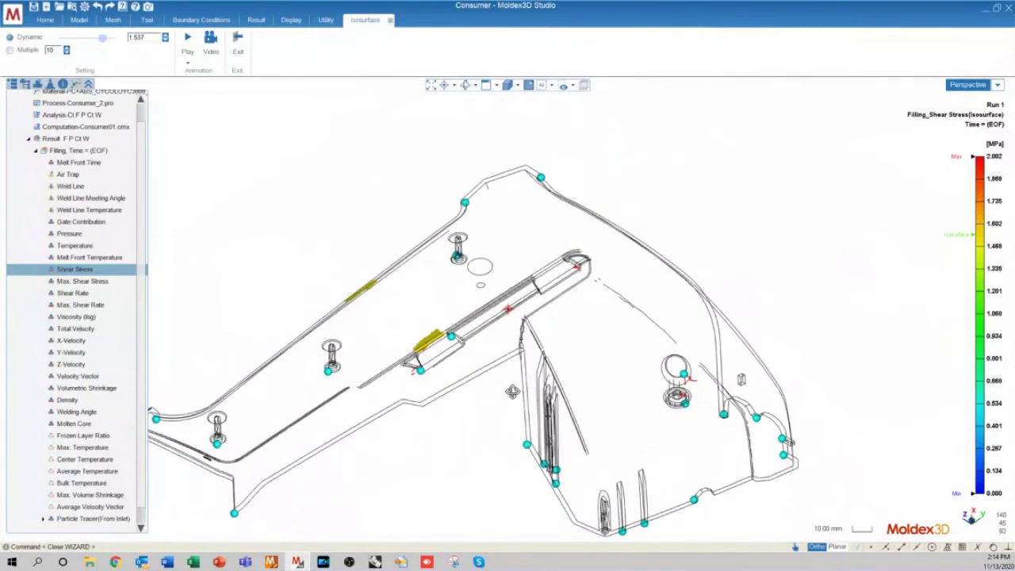
scroll(451, 372, up, 5)
scroll(537, 349, down, 6)
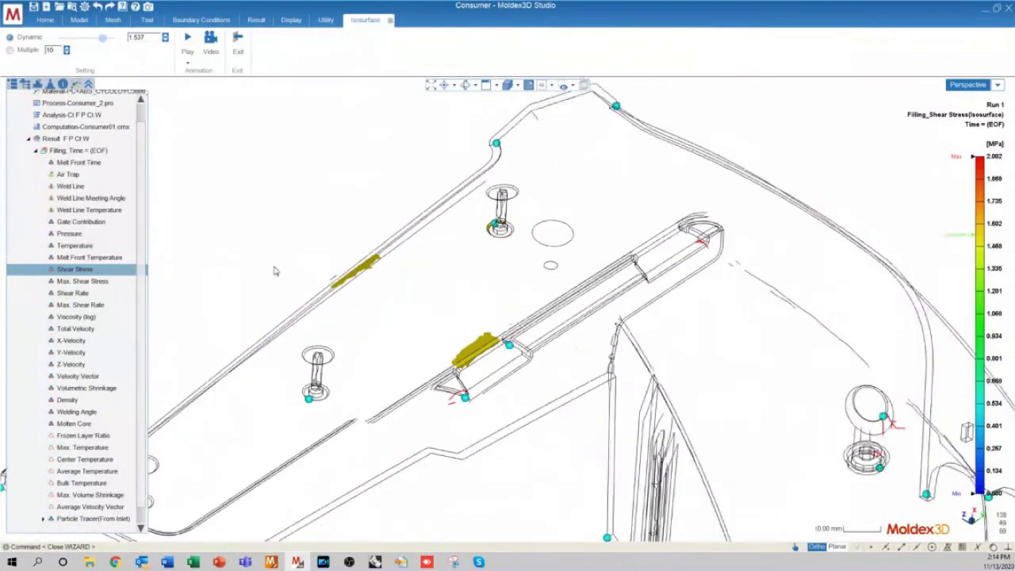
scroll(381, 359, up, 4)
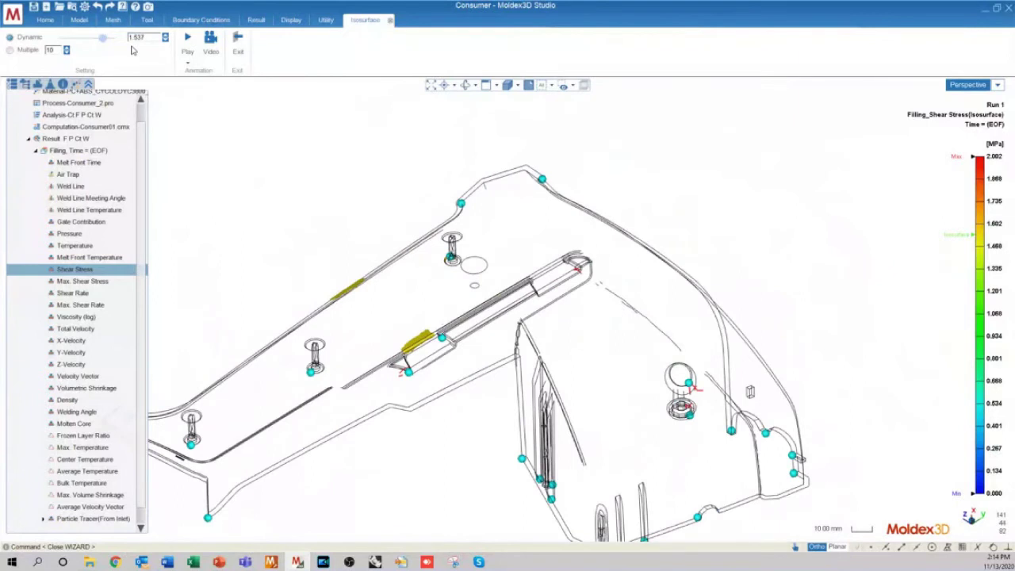
Raise the shear stress isosurface level to 1.658 MPa and check the part against the stress legend.
drag(103, 39, 107, 44)
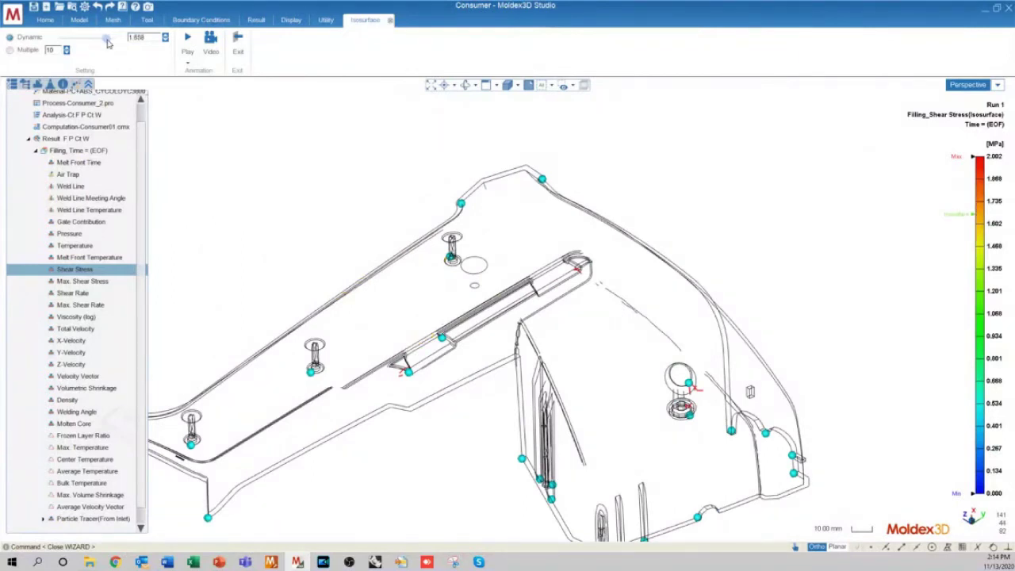
mouse_move(975, 271)
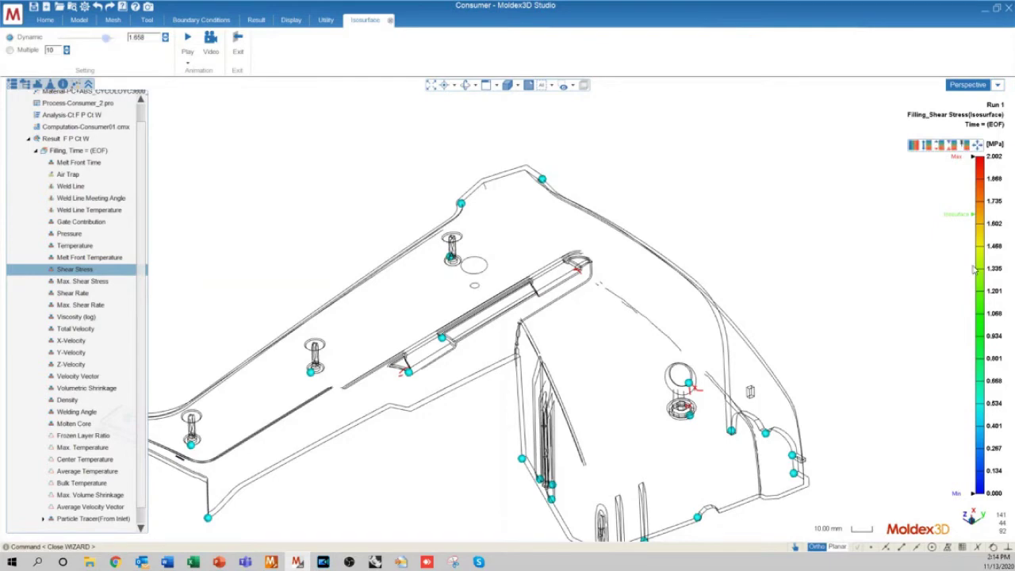
mouse_move(611, 373)
middle_down()
mouse_move(769, 387)
mouse_move(269, 240)
mouse_move(501, 432)
mouse_move(476, 413)
middle_up()
double_click(144, 36)
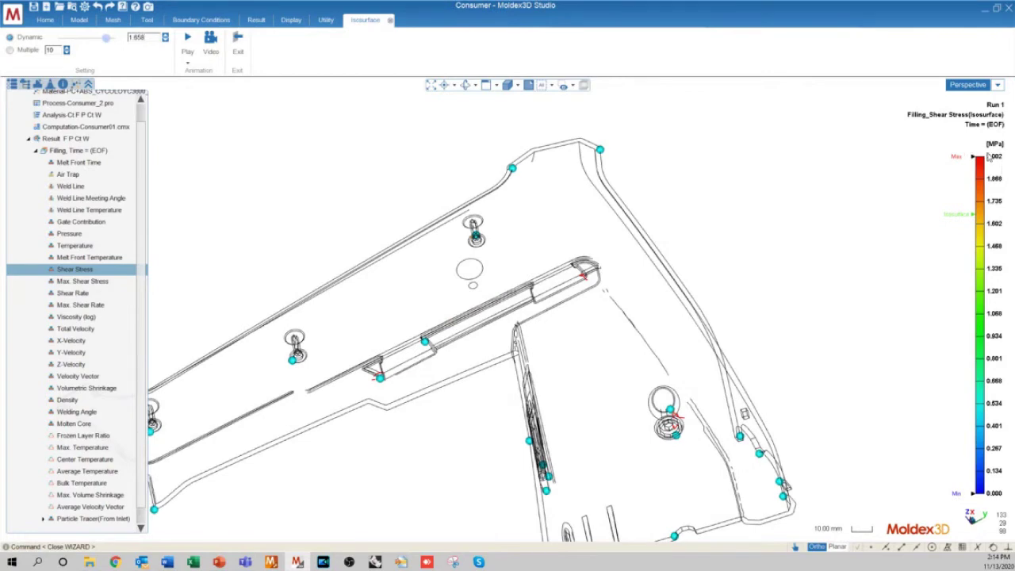
scroll(372, 317, up, 4)
scroll(407, 339, down, 4)
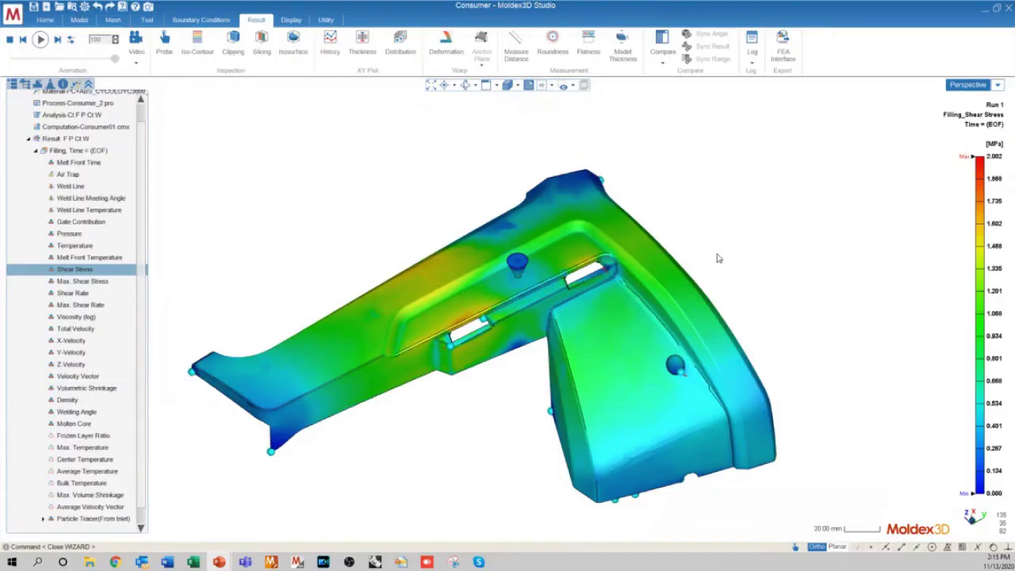
Examine the full shear stress contour over the whole part, including the arm, slots and lower body, from several angles.
middle_drag(718, 256, 579, 361)
scroll(516, 374, up, 5)
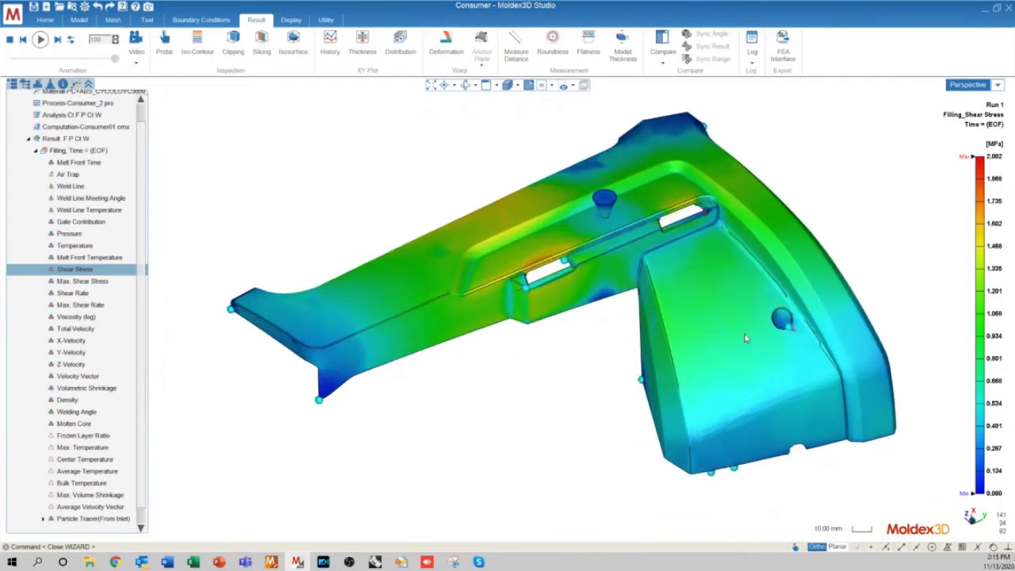
scroll(746, 338, down, 3)
middle_drag(678, 341, 622, 341)
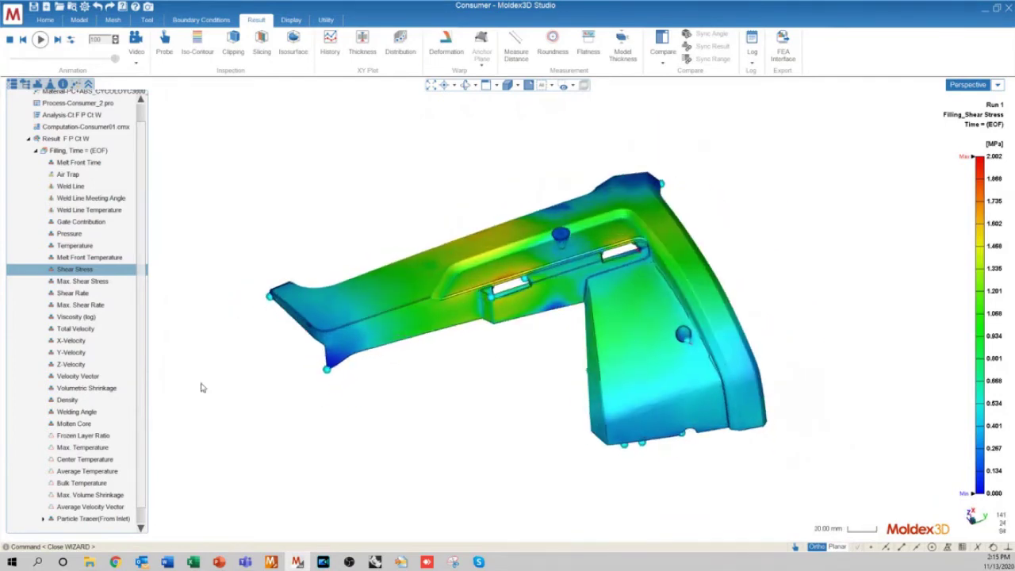
middle_drag(505, 337, 447, 372)
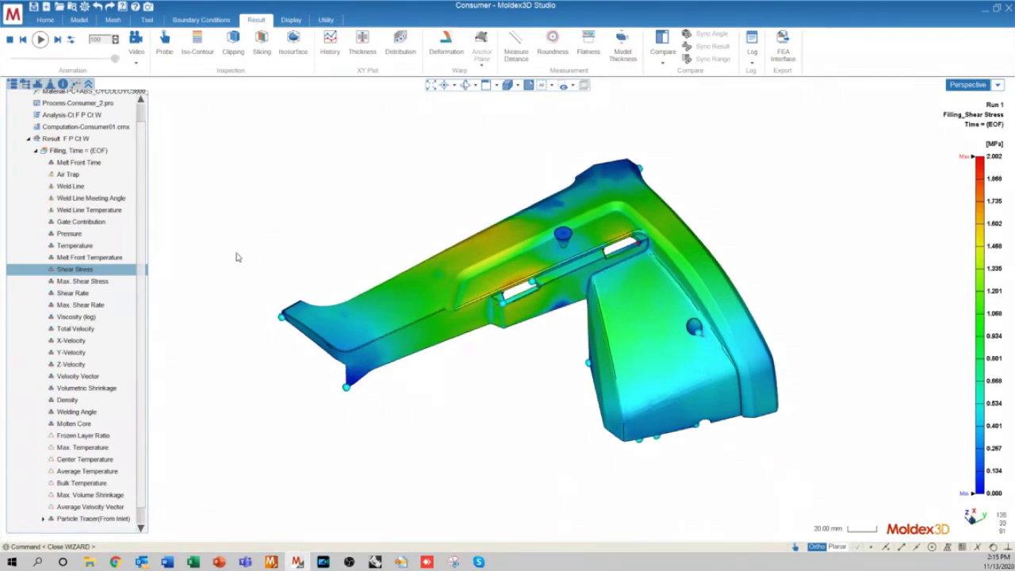
middle_drag(229, 268, 428, 308)
scroll(912, 319, down, 1)
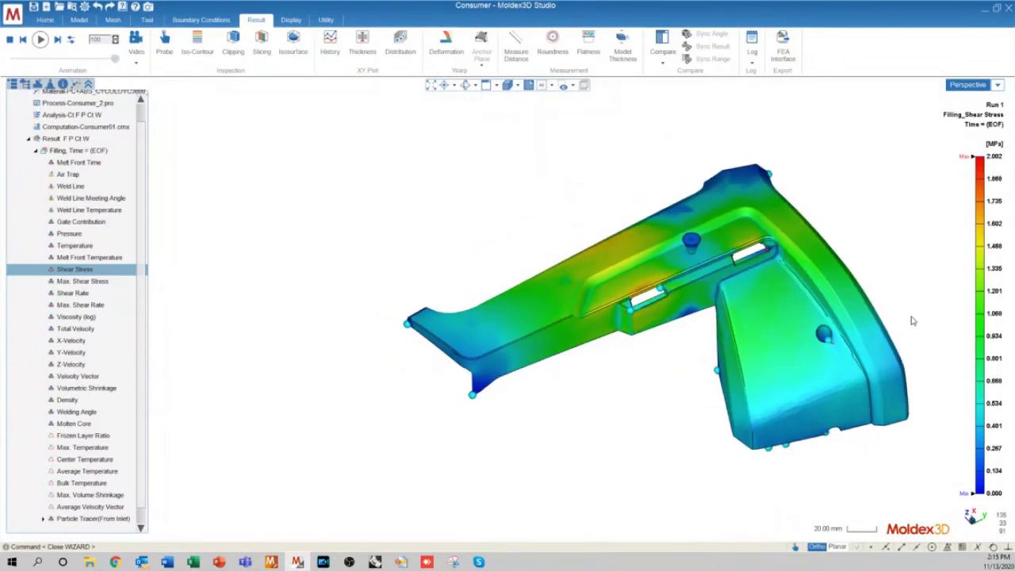
scroll(904, 321, up, 4)
scroll(495, 329, down, 4)
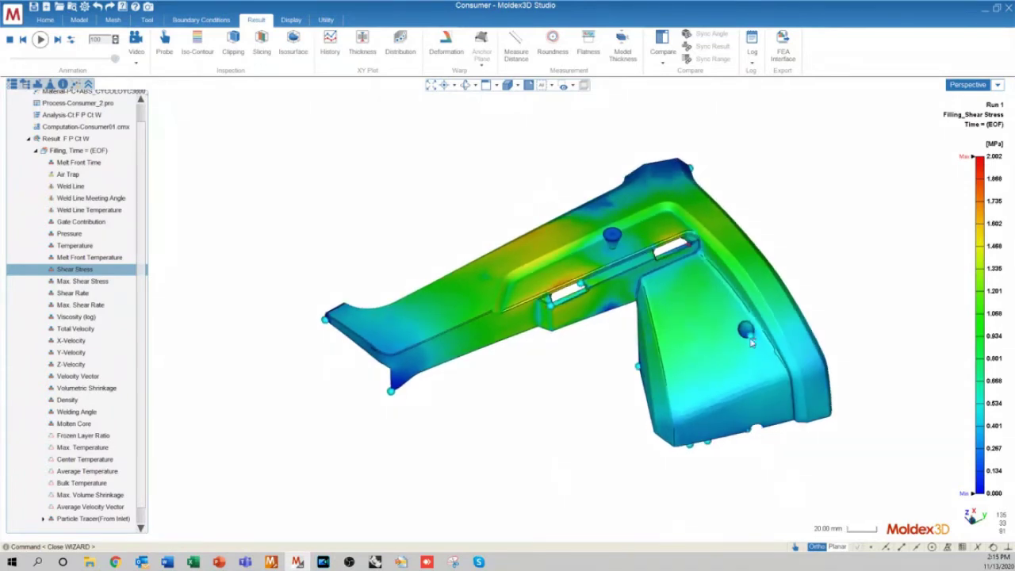
scroll(771, 303, up, 3)
scroll(416, 327, down, 3)
Plot the filling stage's Sprue Pressure curve, followed by its Clamping Force curve.
scroll(104, 261, down, 1)
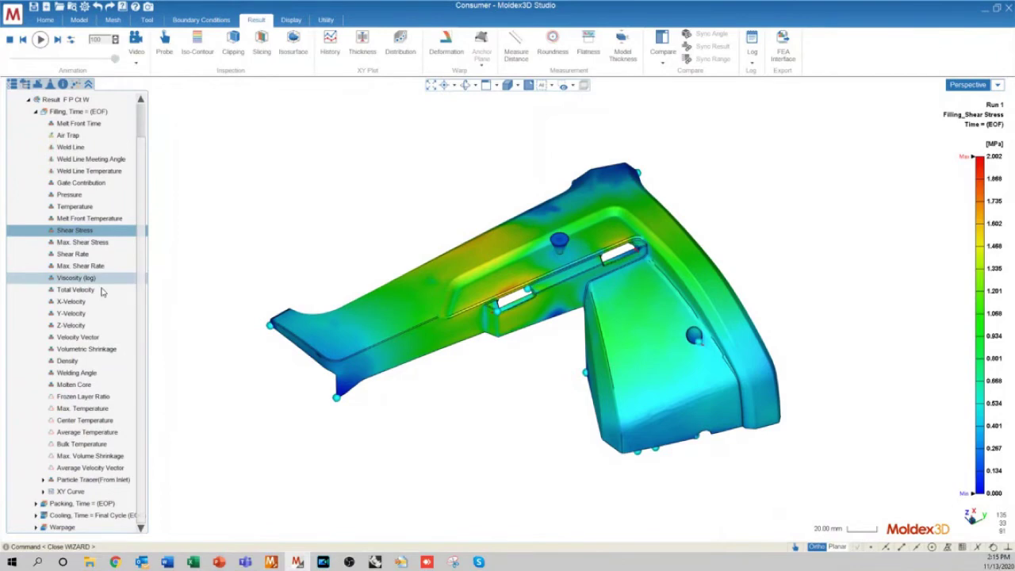
click(43, 492)
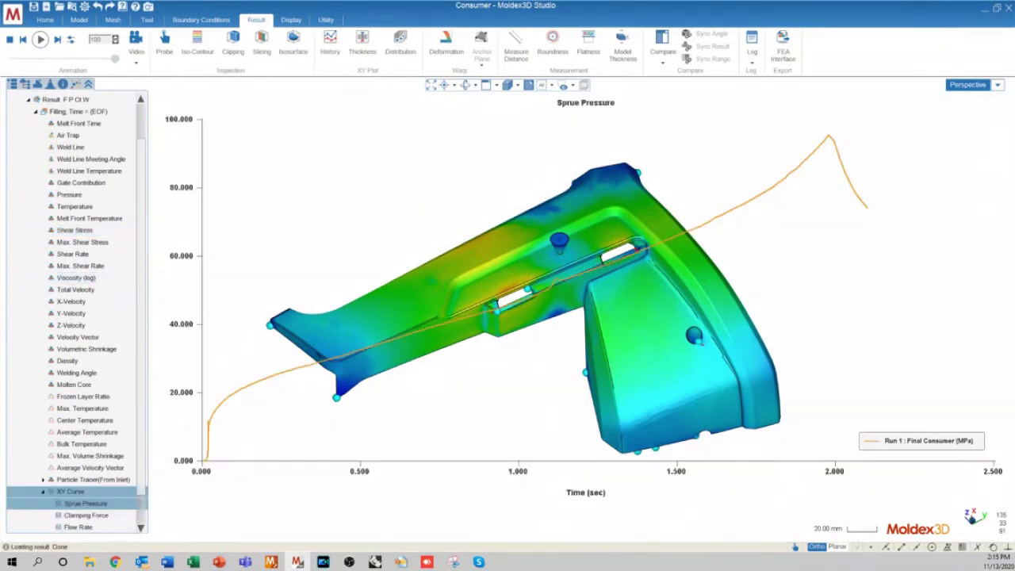
scroll(79, 488, down, 2)
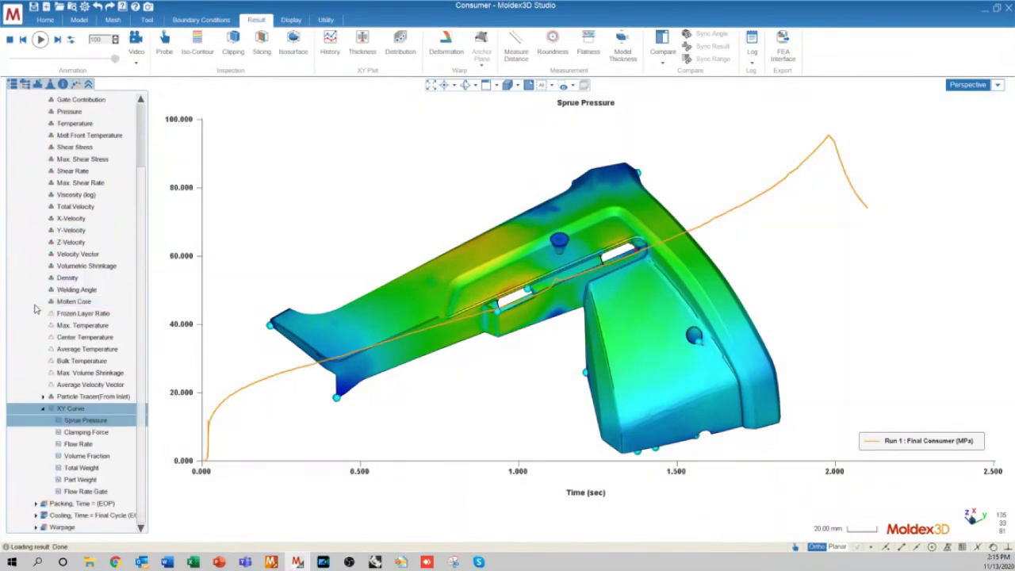
click(82, 433)
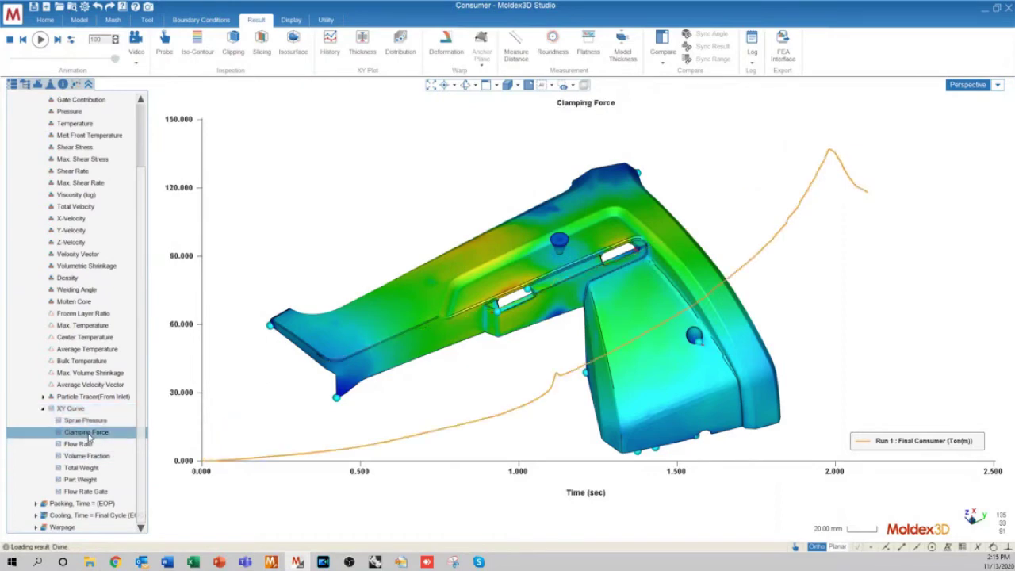
Compare the filling Sprue Pressure and Clamping Force curves over time and pin a readout at the clamping force peak.
click(81, 421)
click(84, 434)
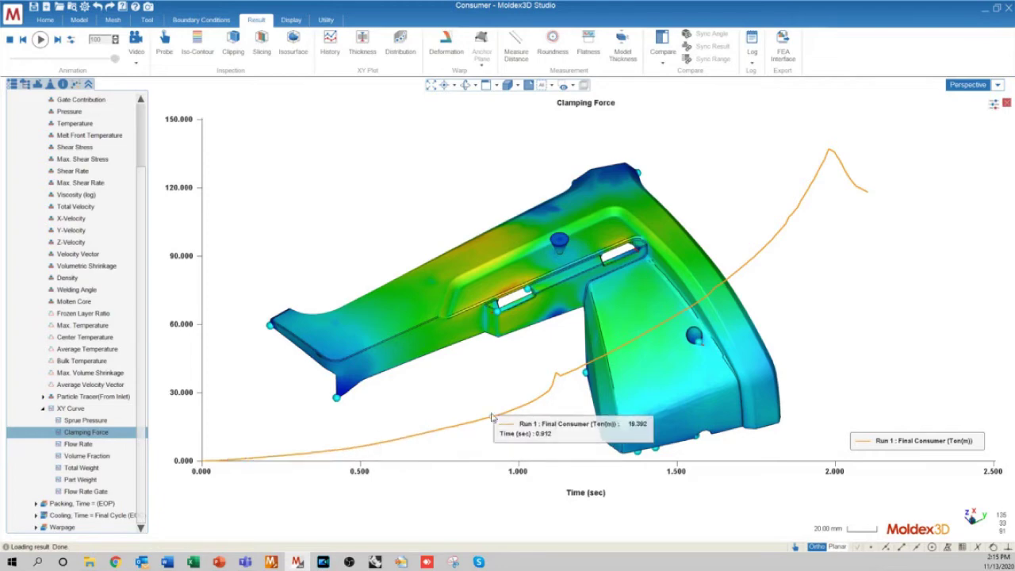
click(96, 422)
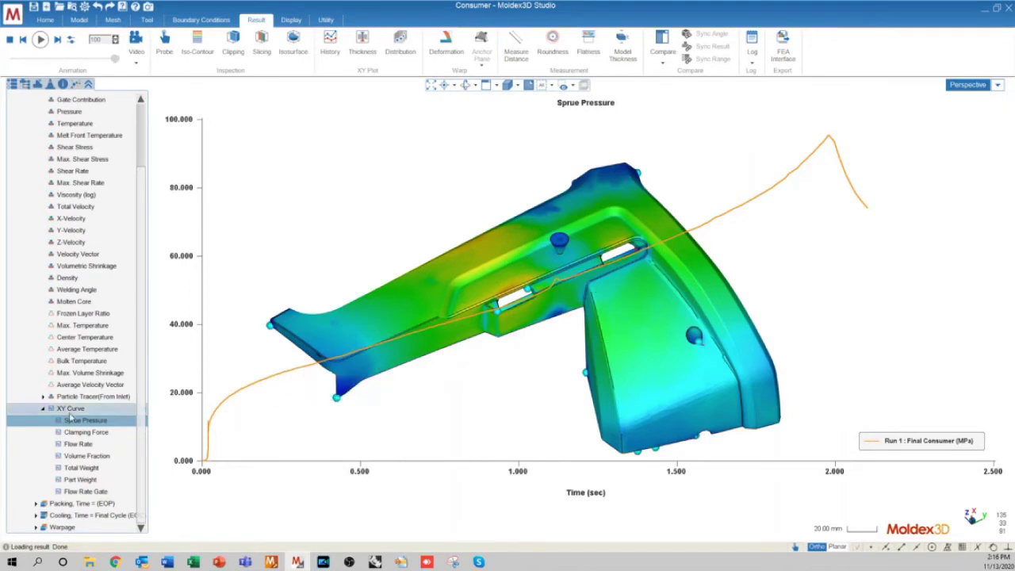
click(80, 435)
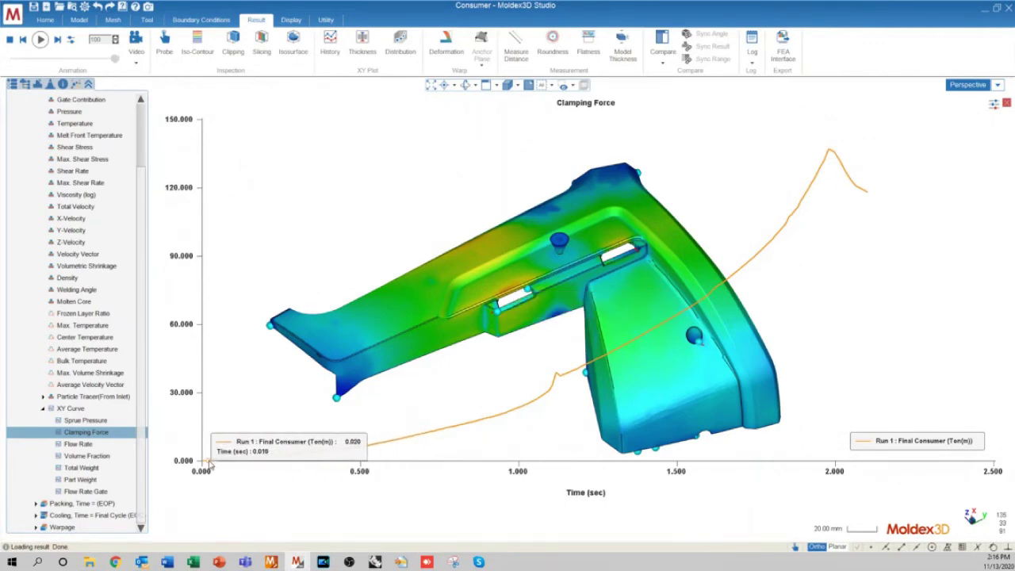
click(831, 221)
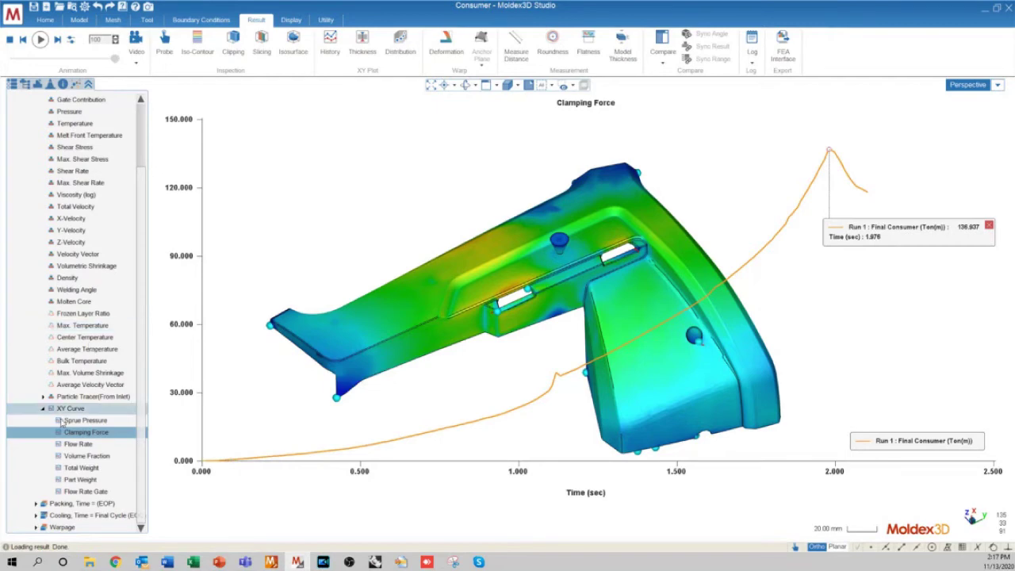
Plot the packing stage's Clamping Force curve and pin a readout at its peak.
click(35, 503)
scroll(85, 335, down, 6)
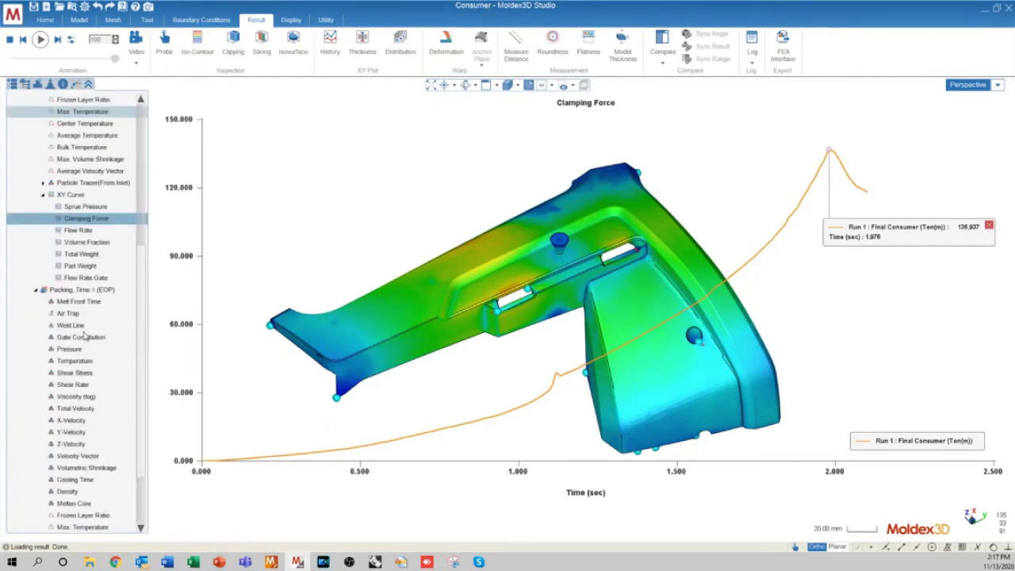
scroll(84, 335, down, 4)
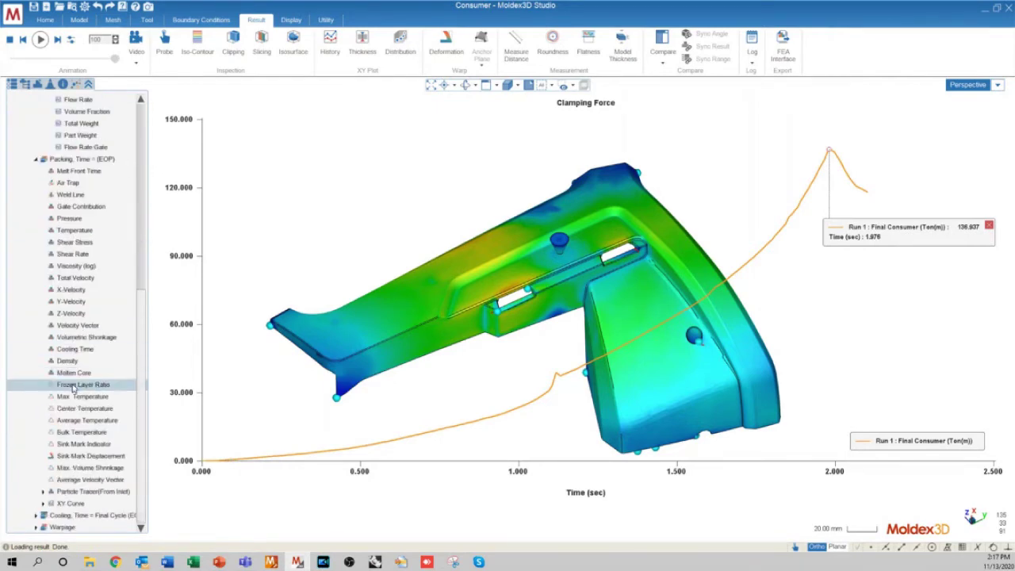
click(44, 503)
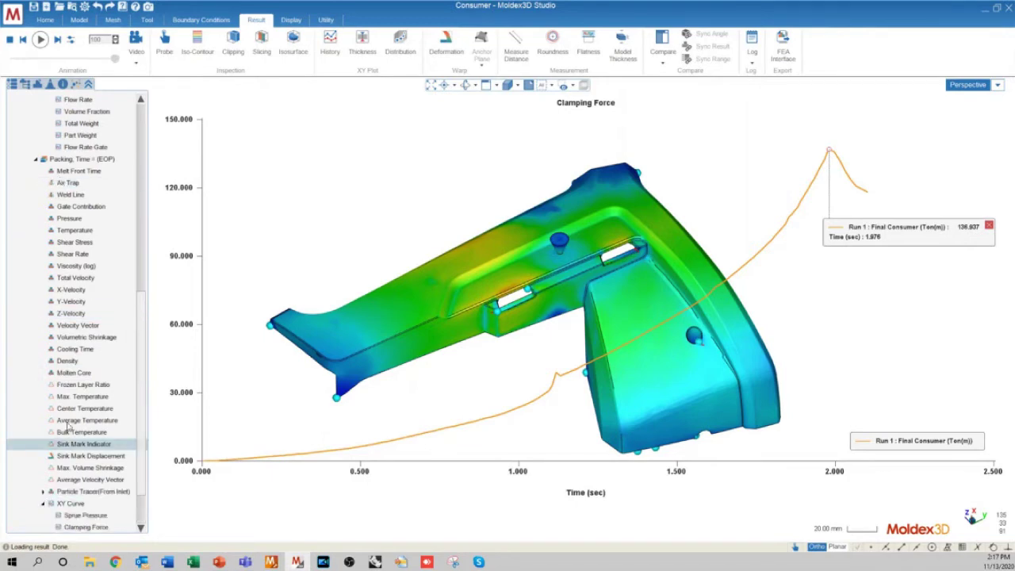
click(86, 527)
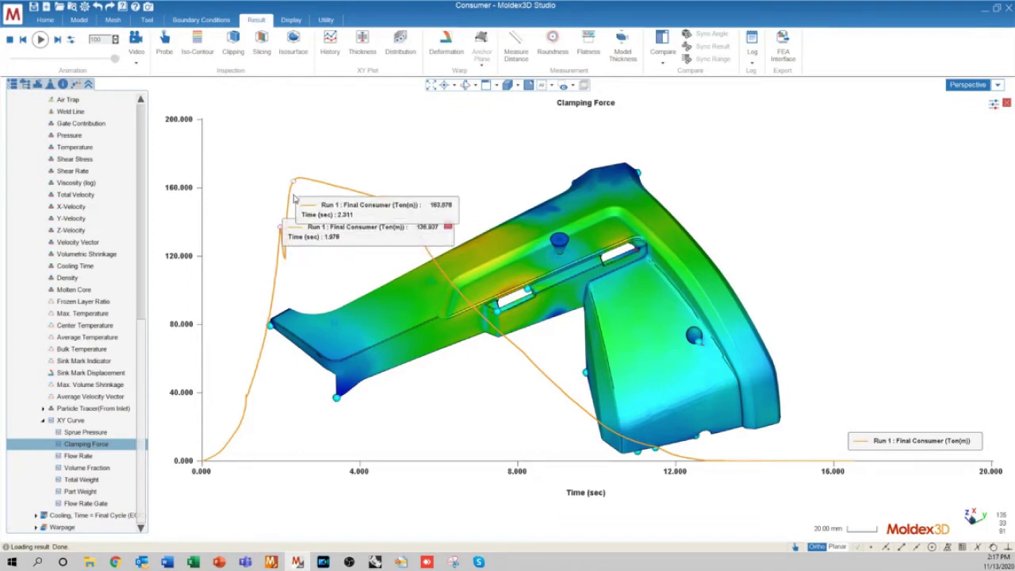
click(299, 191)
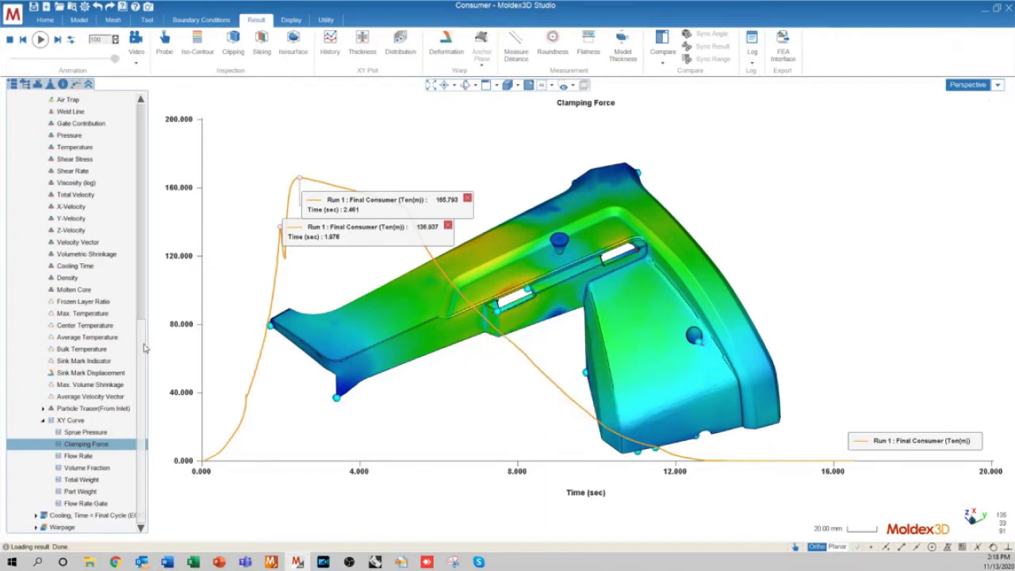
scroll(119, 380, up, 1)
scroll(115, 385, down, 1)
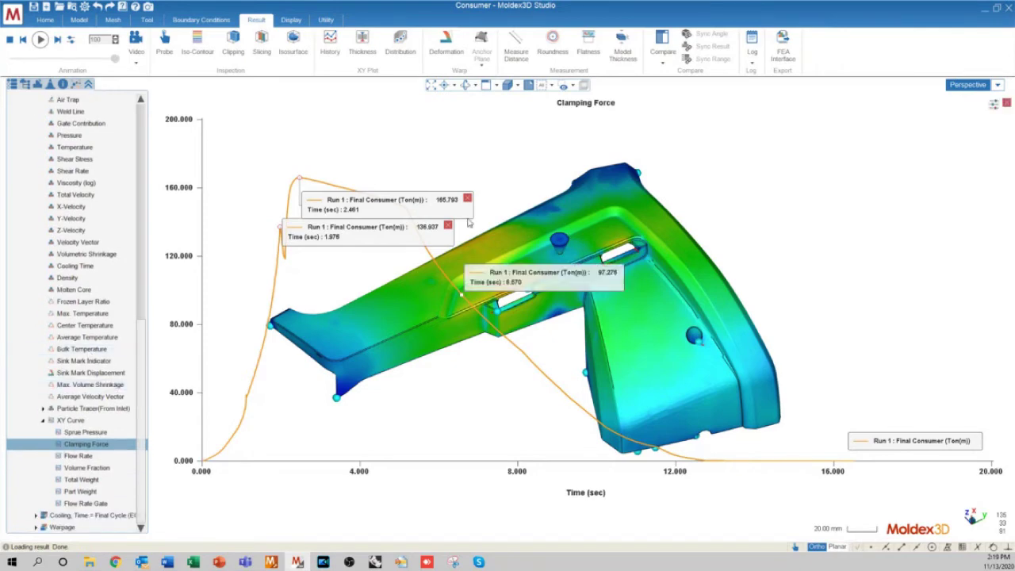
mouse_move(434, 289)
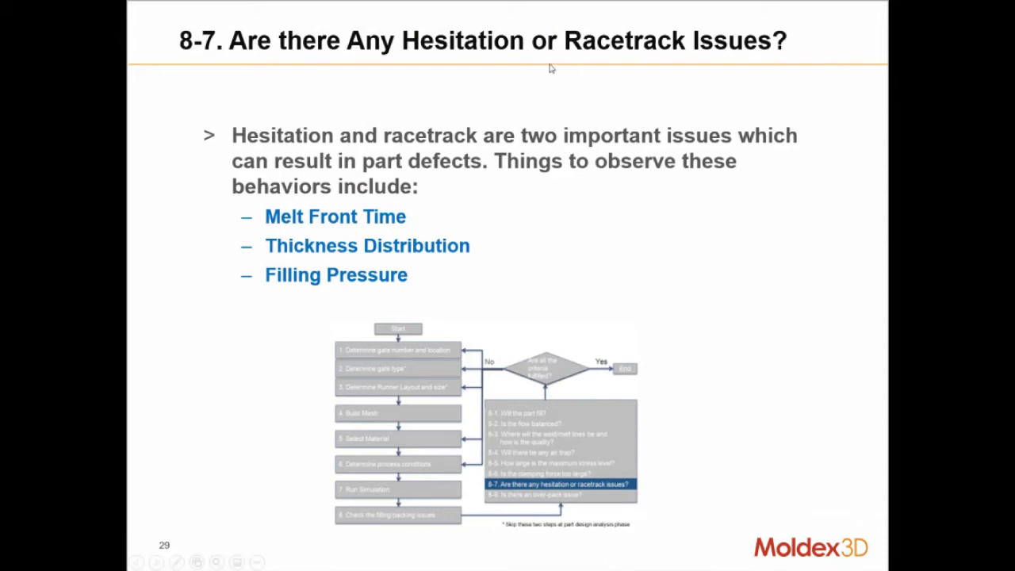
click(572, 165)
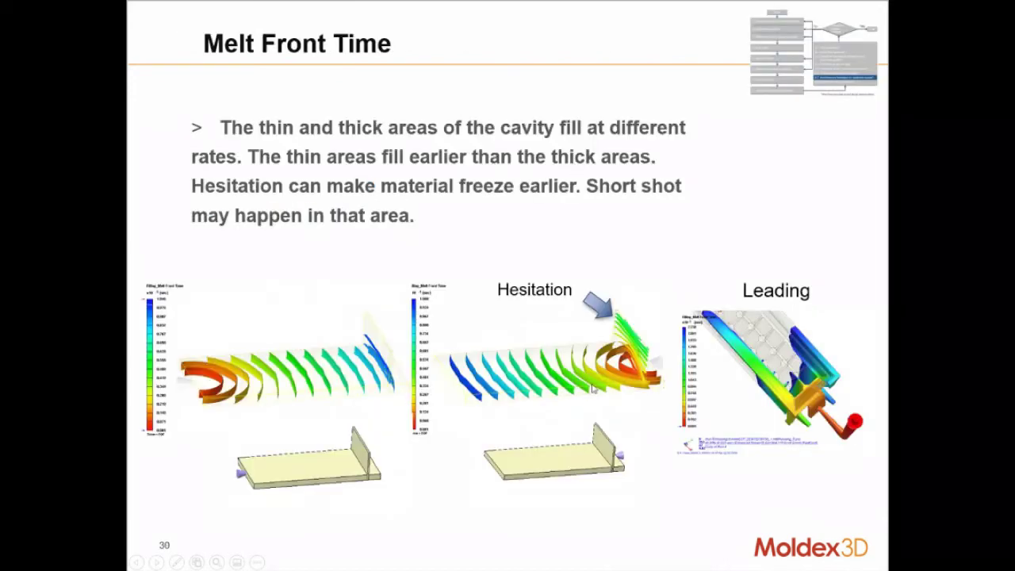
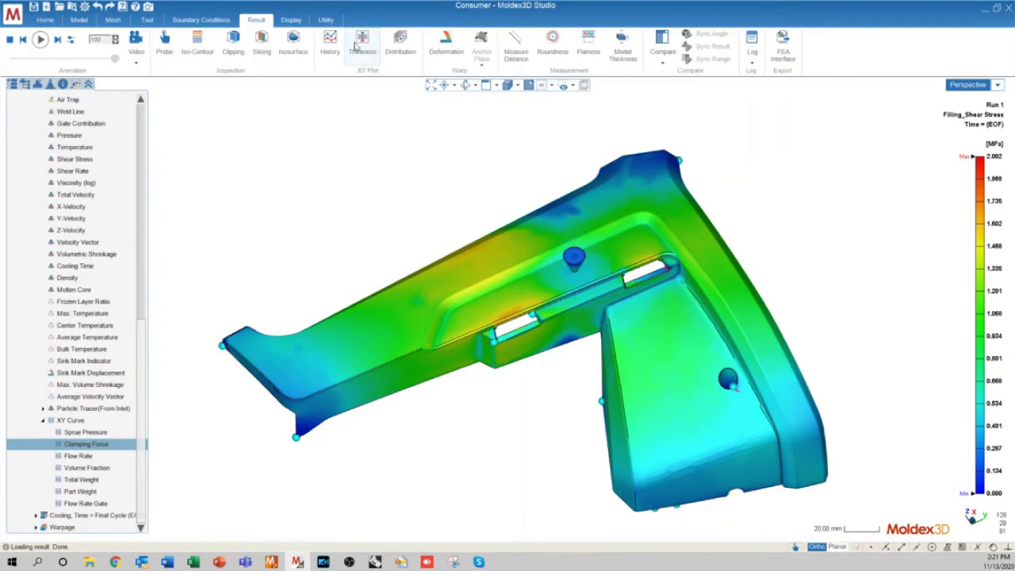
Display the model thickness result and view the whole part from its outer side.
click(624, 46)
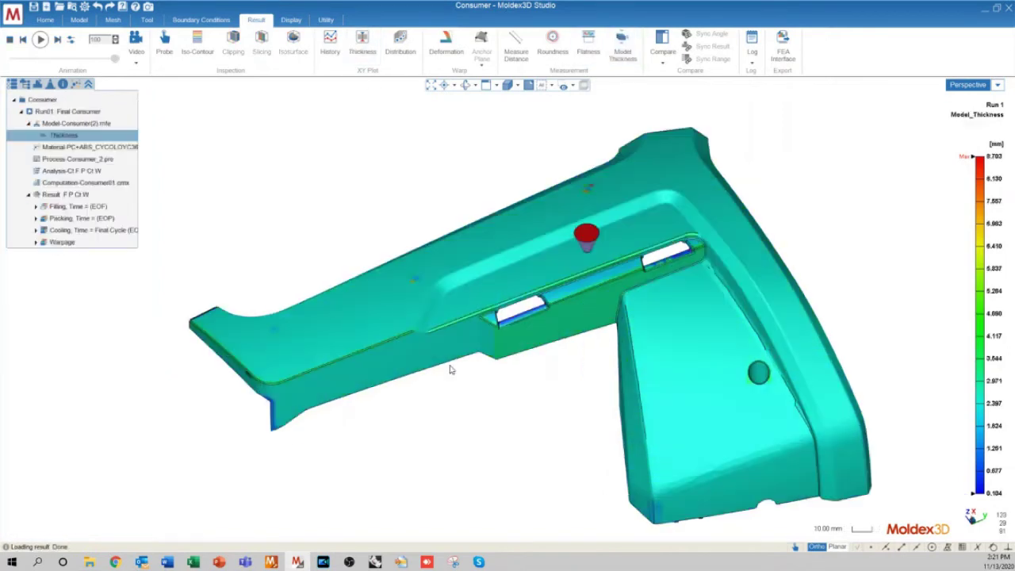
middle_drag(675, 274, 499, 401)
scroll(560, 303, up, 5)
scroll(520, 276, down, 5)
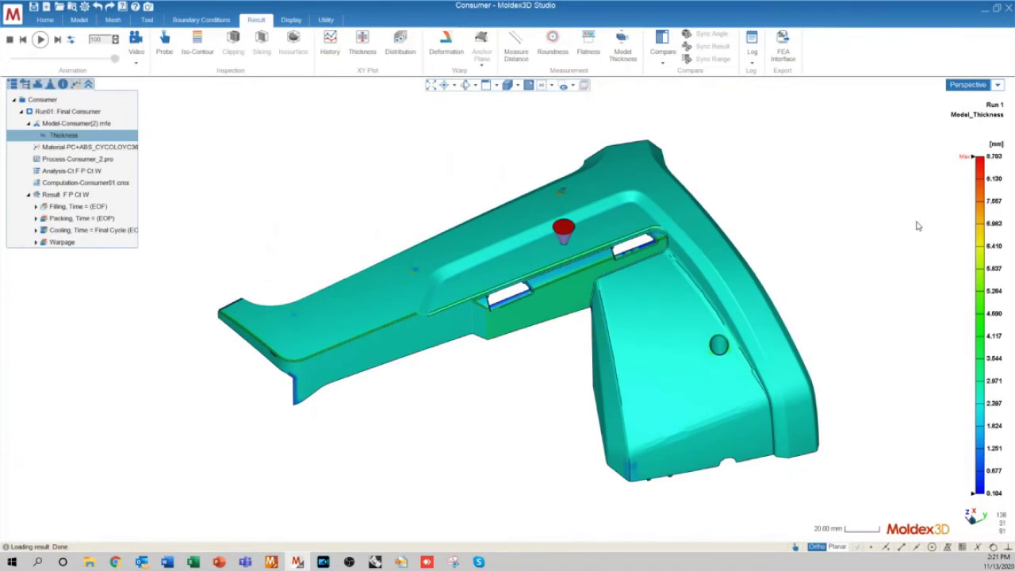
Lower the upper limit of the thickness color scale to about 3.014 mm and inspect the wall beside the two slots.
mouse_move(980, 156)
mouse_move(985, 242)
mouse_move(987, 200)
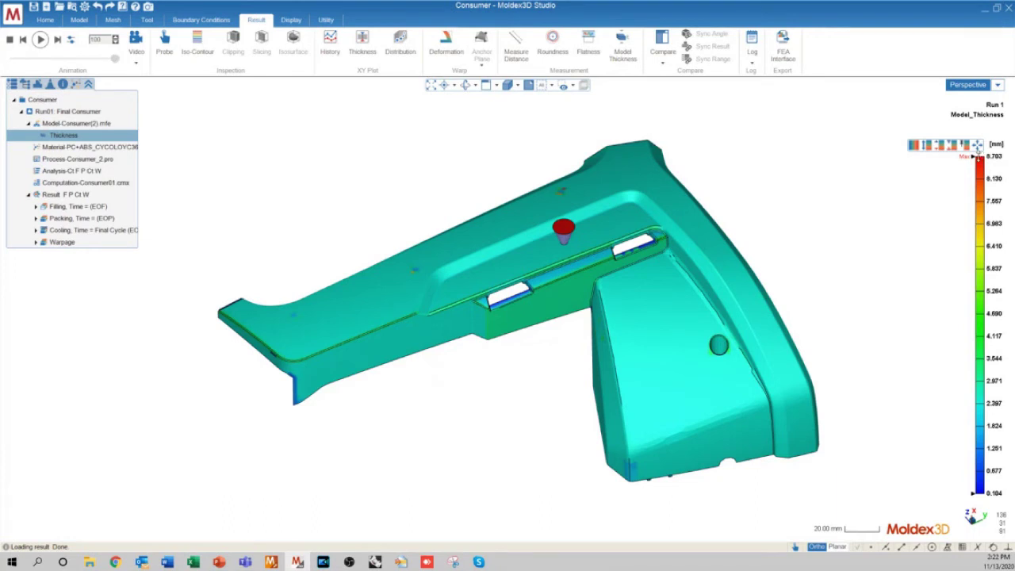
drag(981, 163, 971, 382)
scroll(535, 313, up, 5)
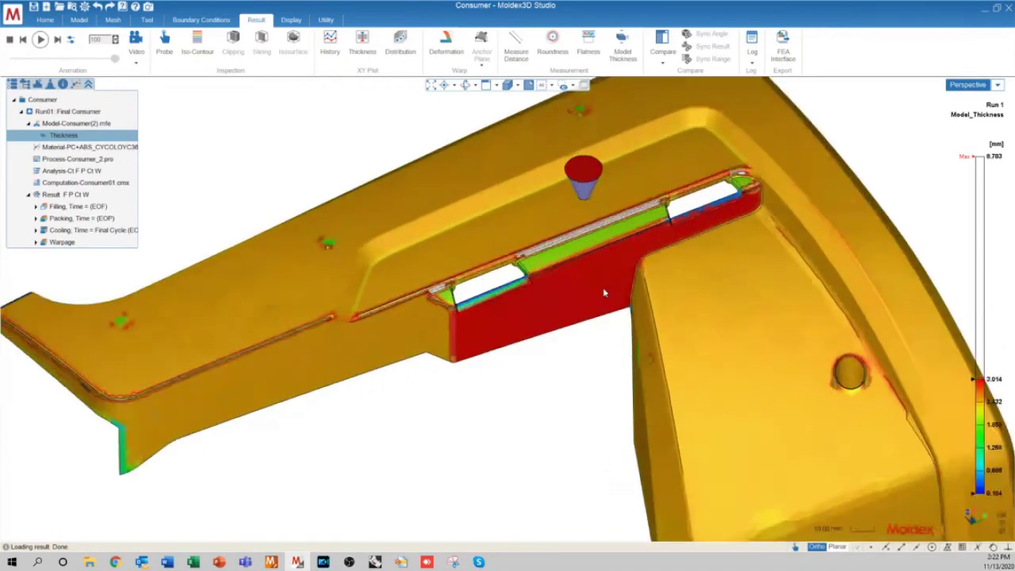
scroll(603, 278, up, 3)
scroll(546, 300, down, 5)
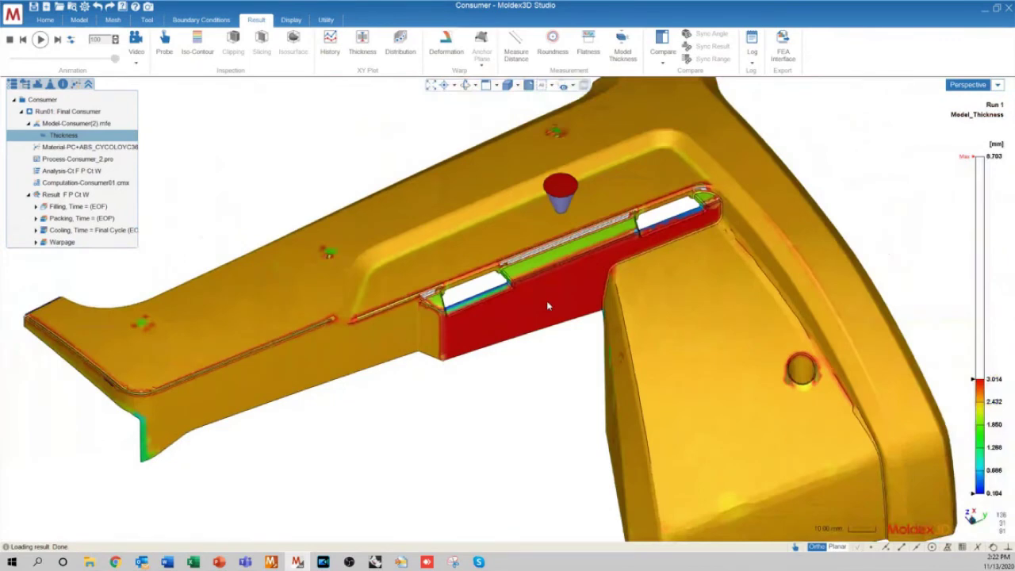
scroll(546, 300, down, 3)
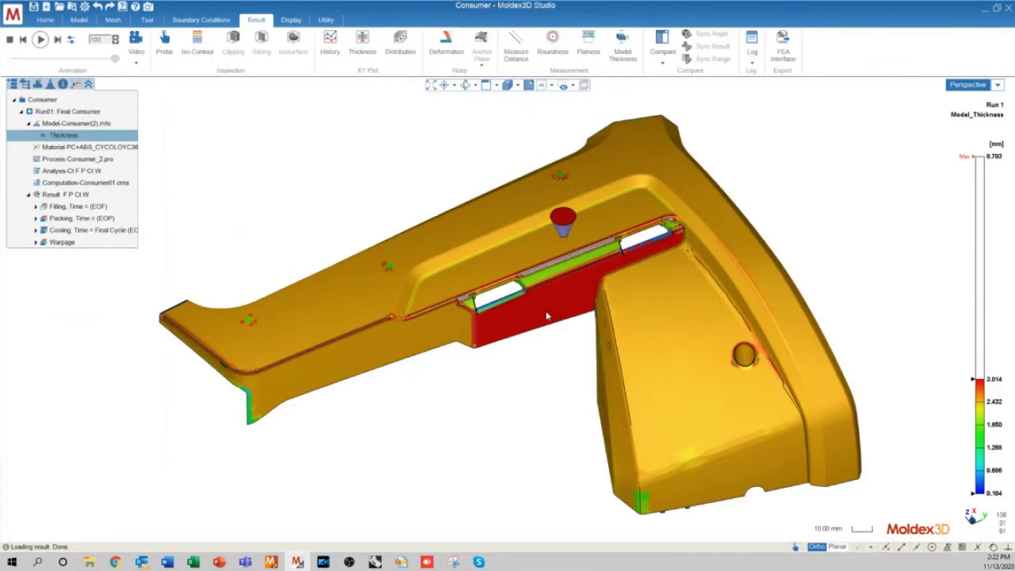
scroll(545, 310, up, 5)
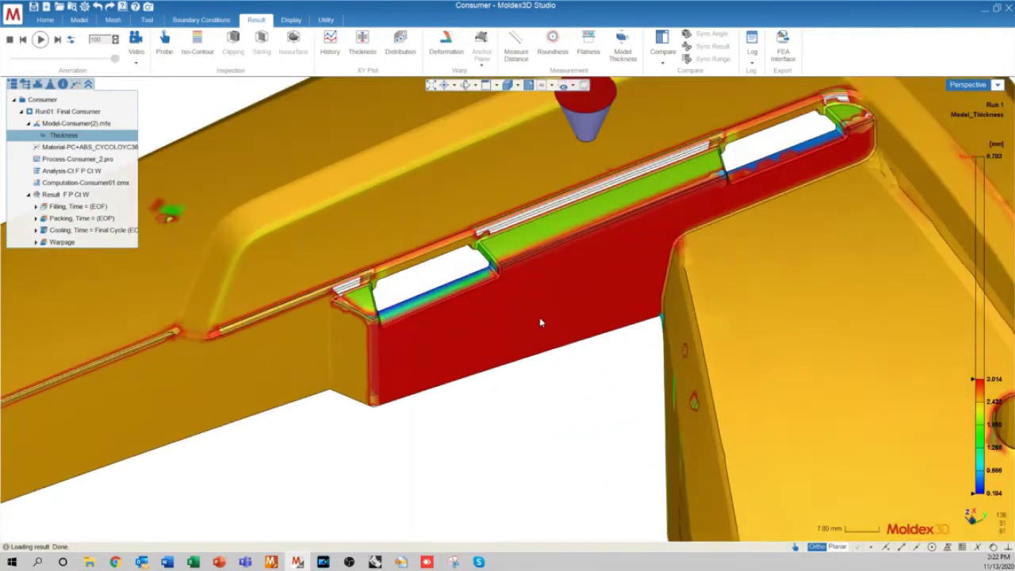
scroll(539, 317, down, 5)
Lower the upper limit of the thickness color scale further, to about 2.019 mm, to isolate the thin regions.
mouse_move(989, 384)
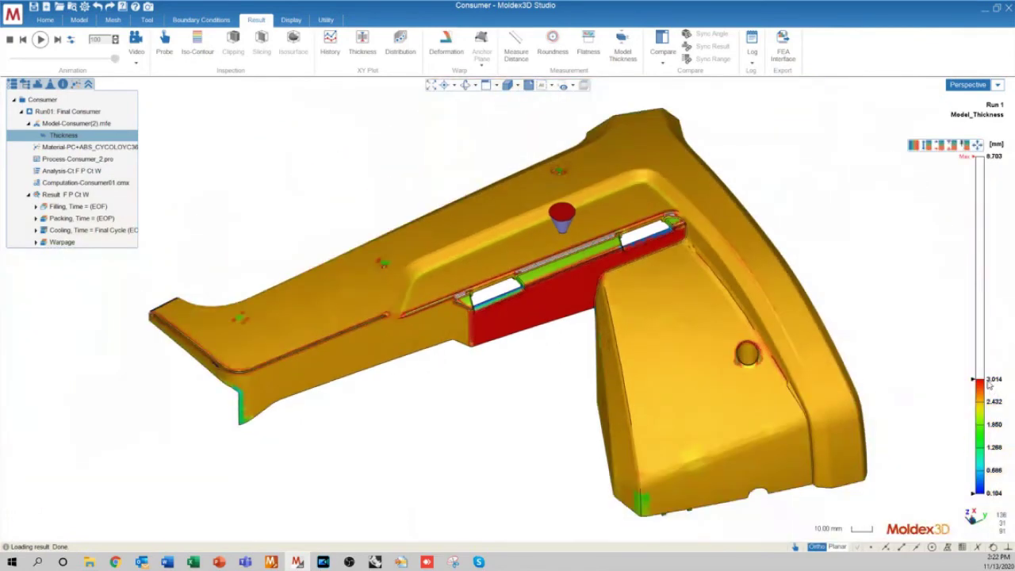
drag(989, 384, 980, 399)
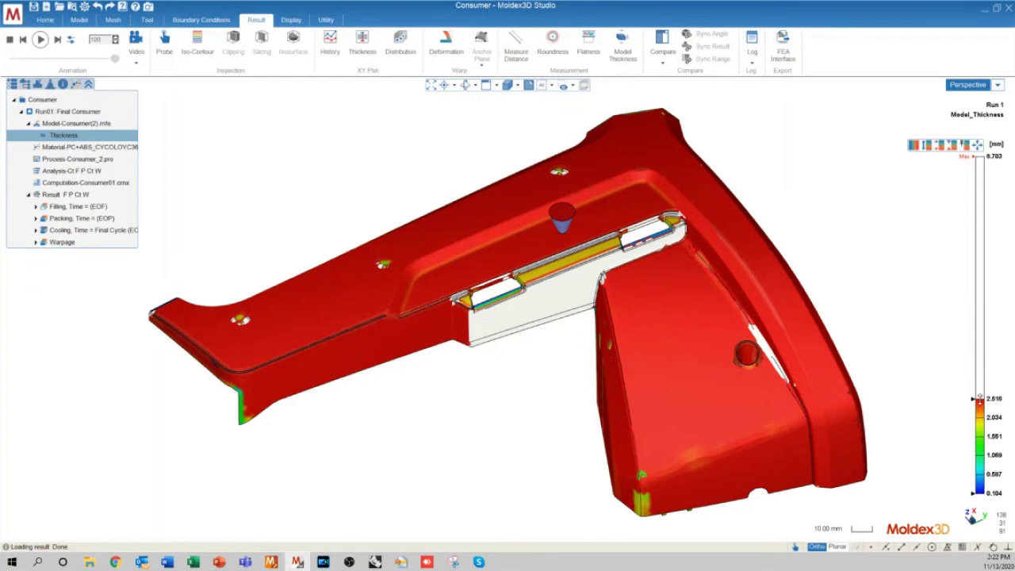
drag(980, 398, 975, 418)
scroll(575, 268, up, 10)
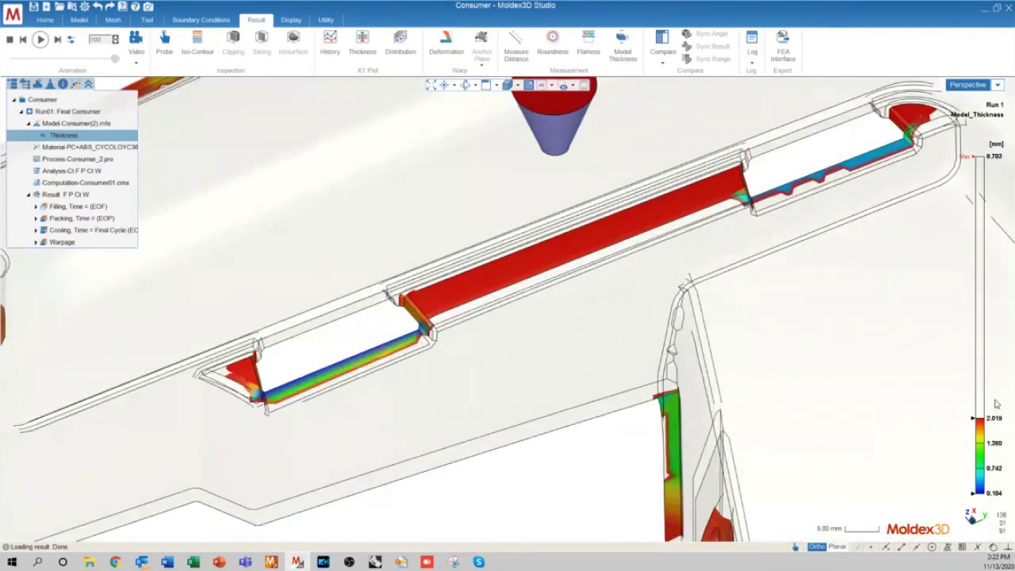
Examine the thin regions around the slots, bosses, ribs and part edges from several angles.
scroll(532, 275, down, 2)
scroll(532, 274, down, 6)
middle_drag(507, 308, 492, 253)
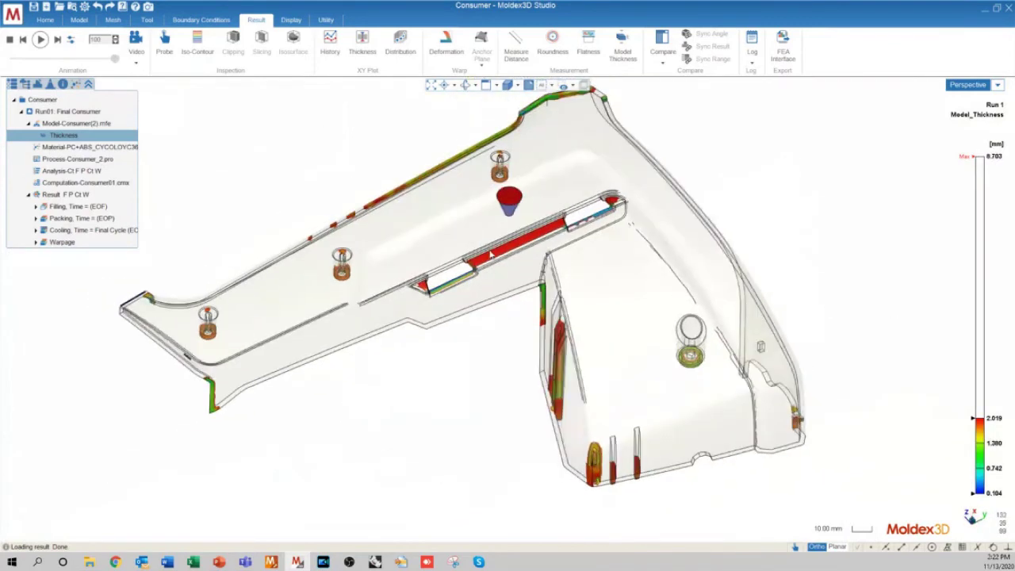
scroll(491, 253, up, 3)
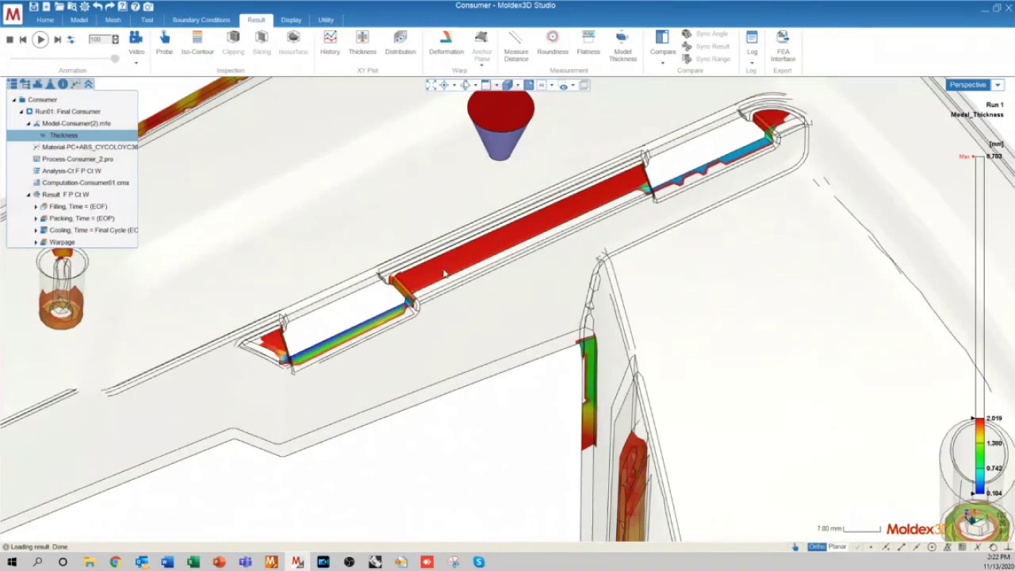
scroll(489, 311, down, 5)
mouse_move(489, 311)
middle_down()
mouse_move(476, 269)
mouse_move(497, 312)
middle_up()
scroll(440, 297, up, 5)
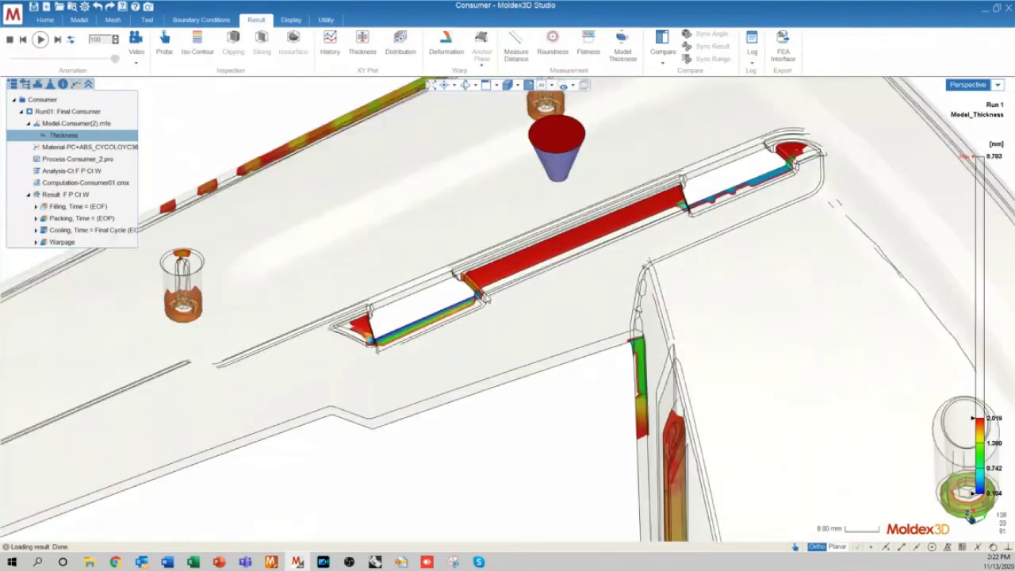
scroll(512, 308, down, 5)
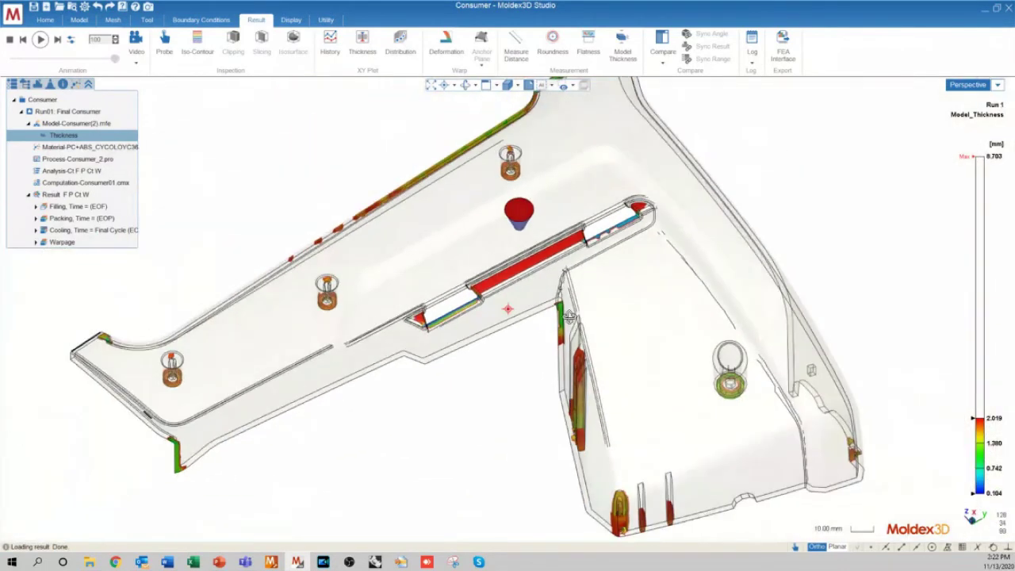
scroll(581, 365, down, 5)
middle_drag(581, 364, 593, 392)
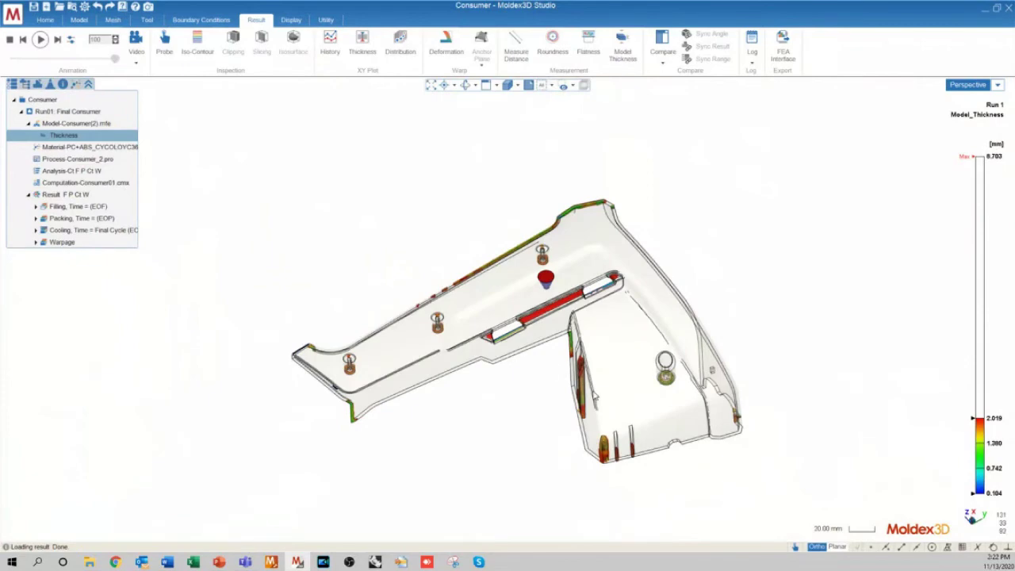
scroll(513, 349, up, 1)
scroll(525, 350, up, 6)
scroll(513, 334, down, 5)
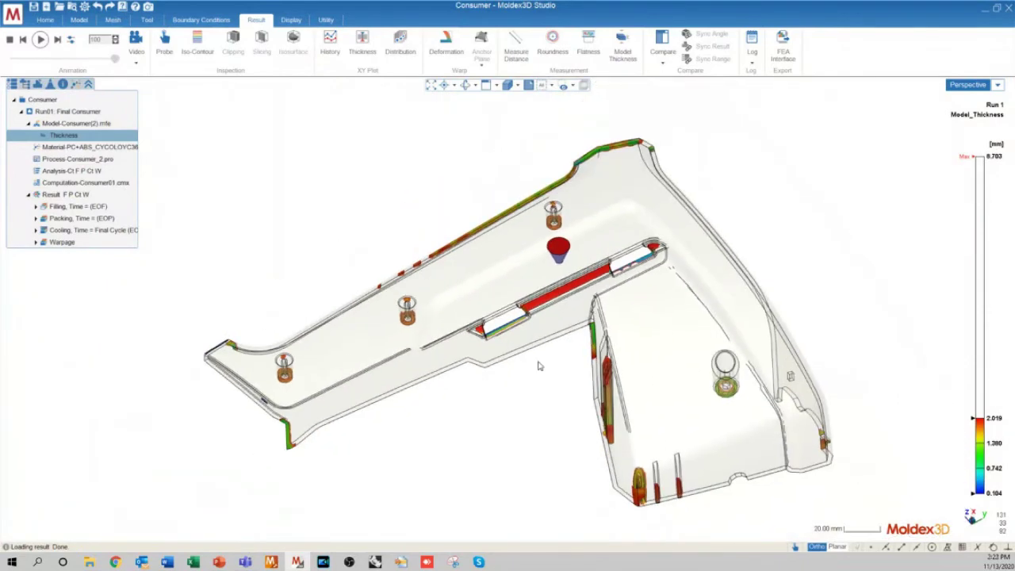
Restore the upper limit of the thickness color scale to its maximum of 8.703 mm.
scroll(522, 343, down, 1)
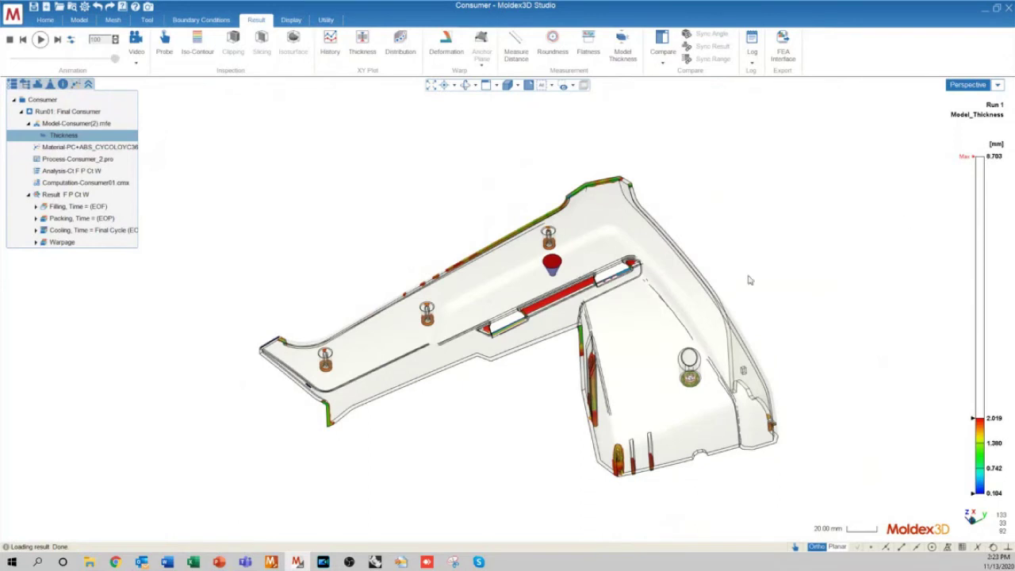
mouse_move(989, 416)
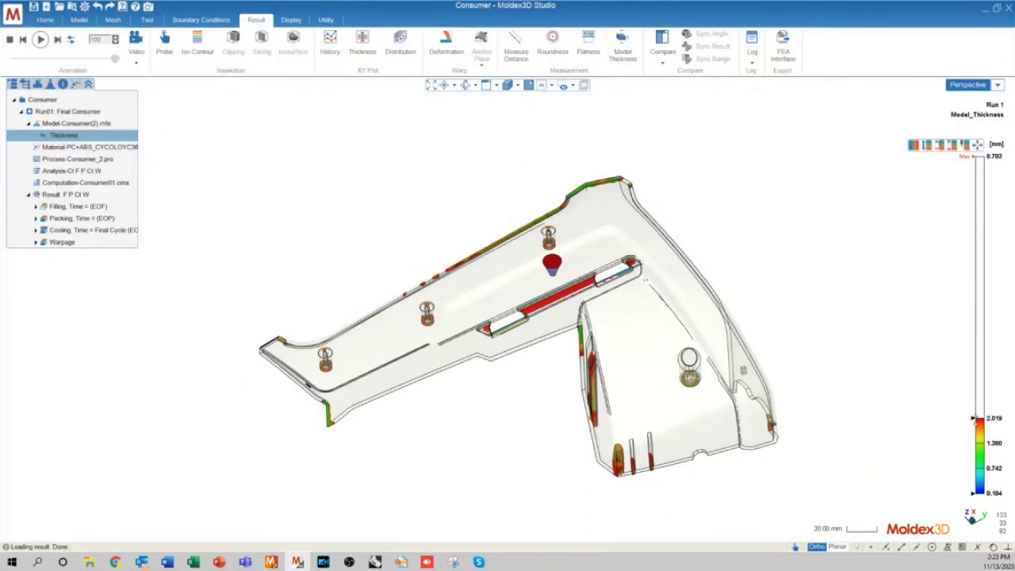
drag(979, 416, 980, 157)
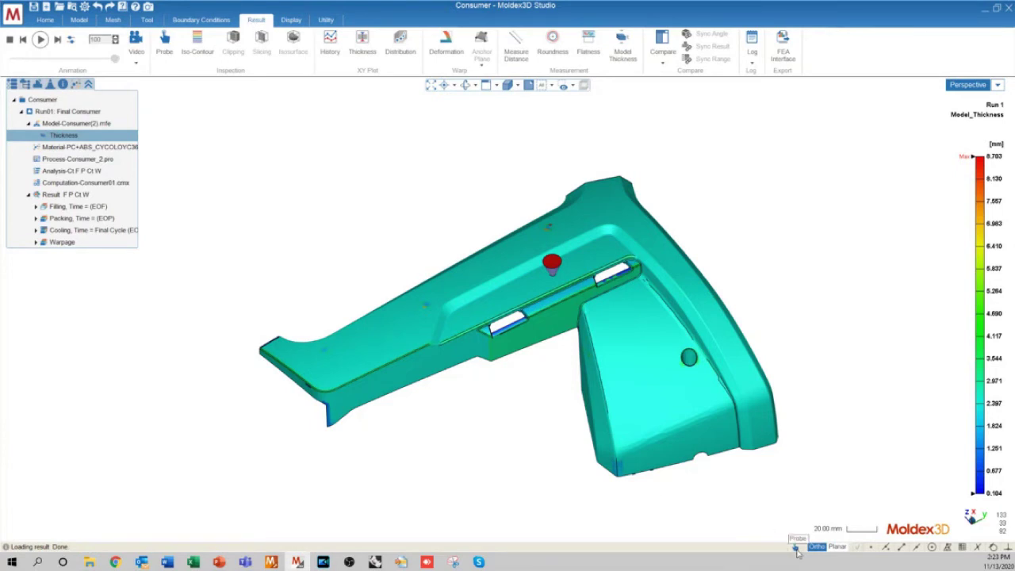
Probe the wall thickness on the side wall below the slots, on the surface near the gate and on the strip between the slots.
click(162, 47)
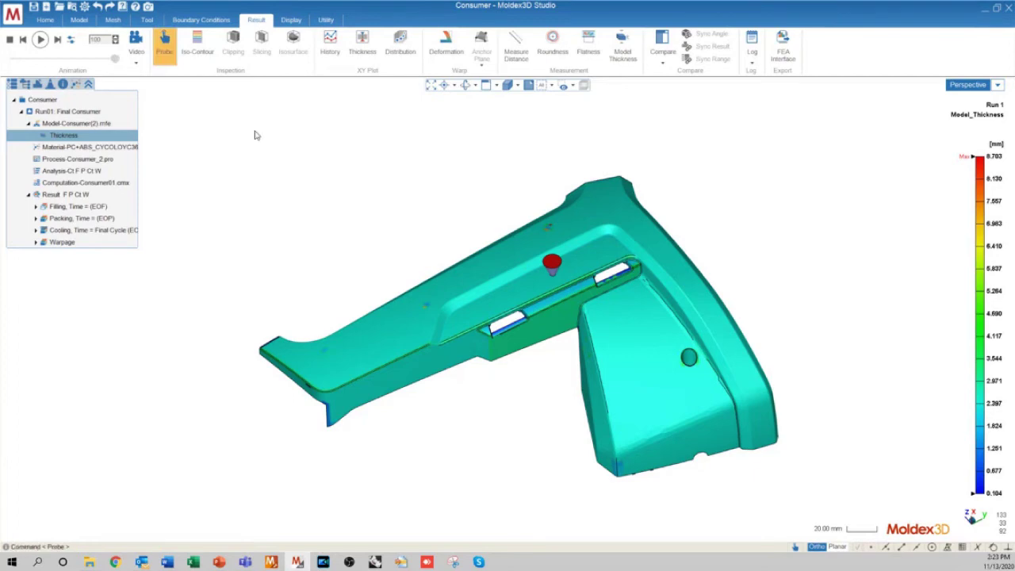
scroll(554, 308, up, 4)
click(554, 308)
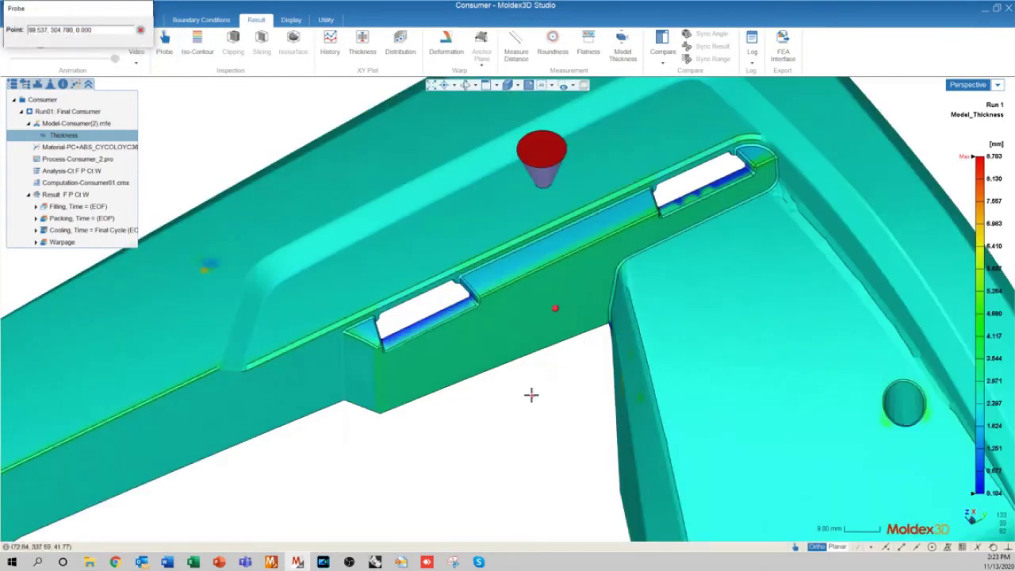
scroll(535, 391, down, 1)
scroll(534, 392, down, 2)
click(496, 301)
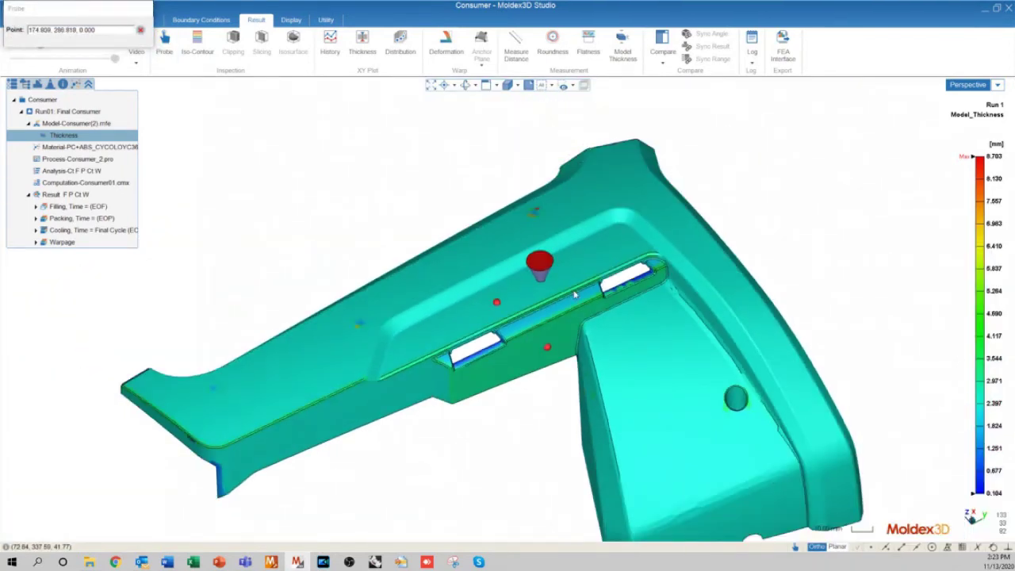
scroll(591, 290, up, 5)
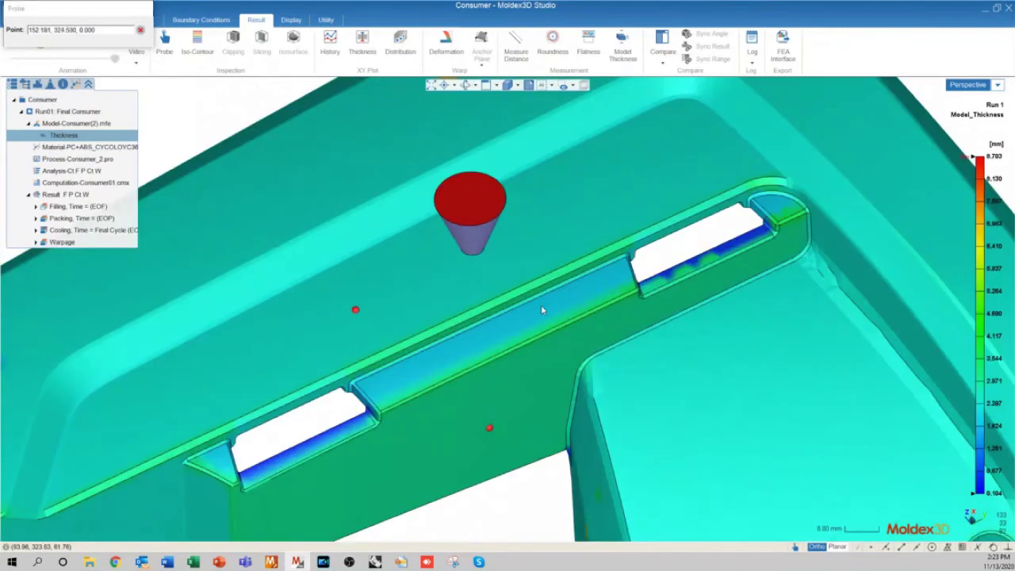
scroll(604, 335, down, 5)
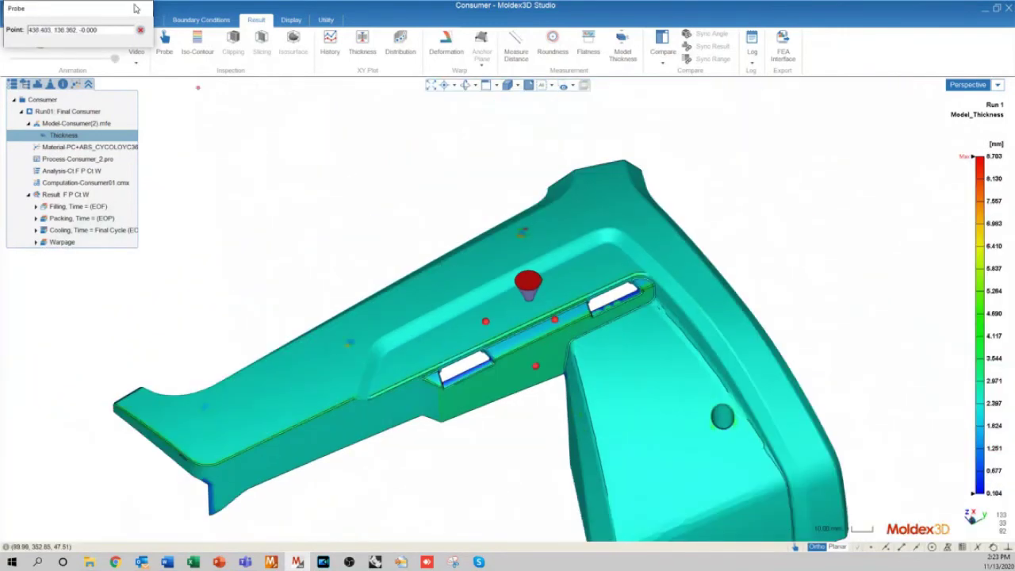
Show value labels on the probe points and compare the thickness at the three locations around the slots.
scroll(490, 364, up, 2)
scroll(490, 363, up, 2)
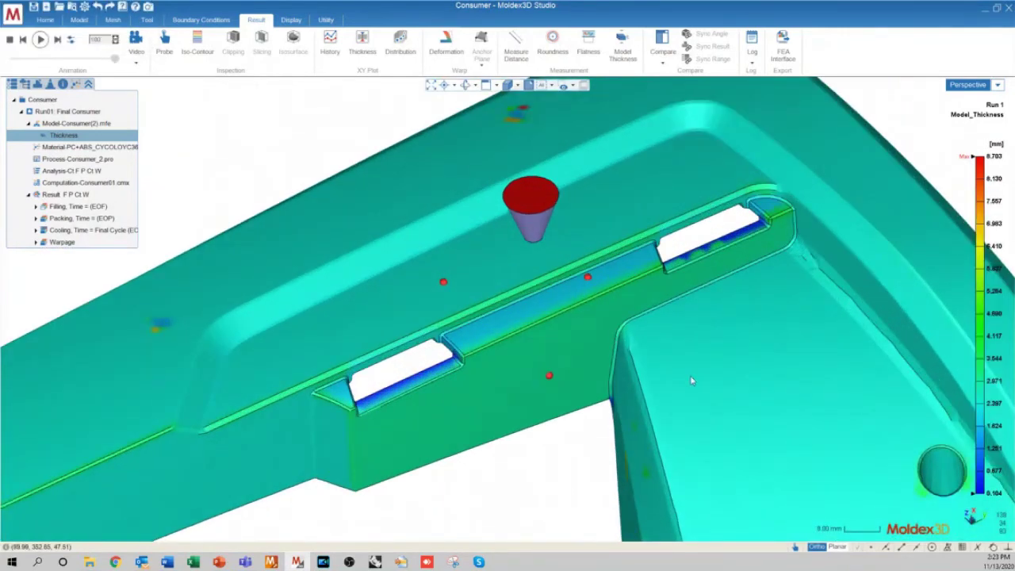
scroll(352, 338, down, 2)
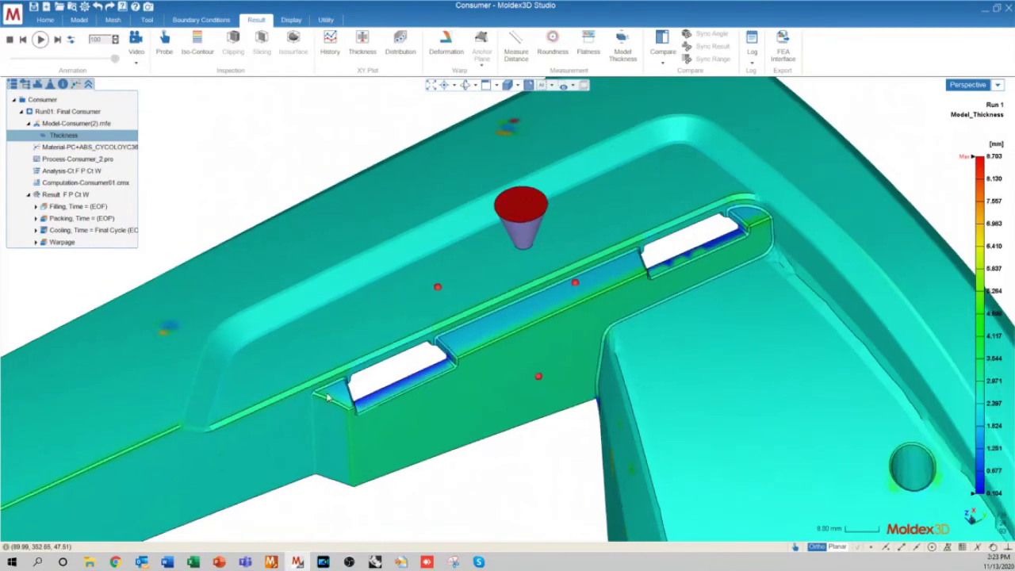
click(291, 20)
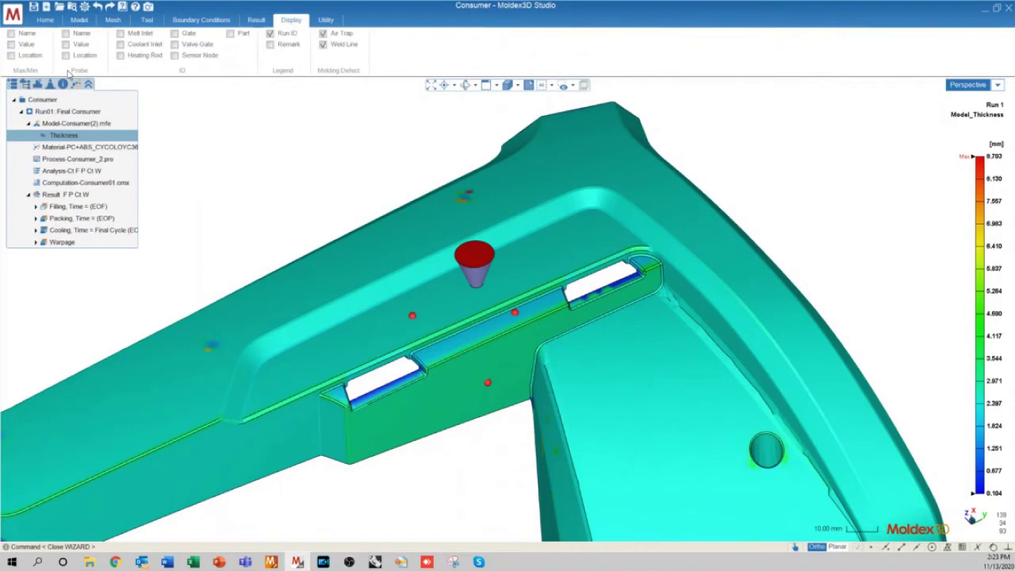
click(66, 44)
middle_drag(393, 329, 422, 318)
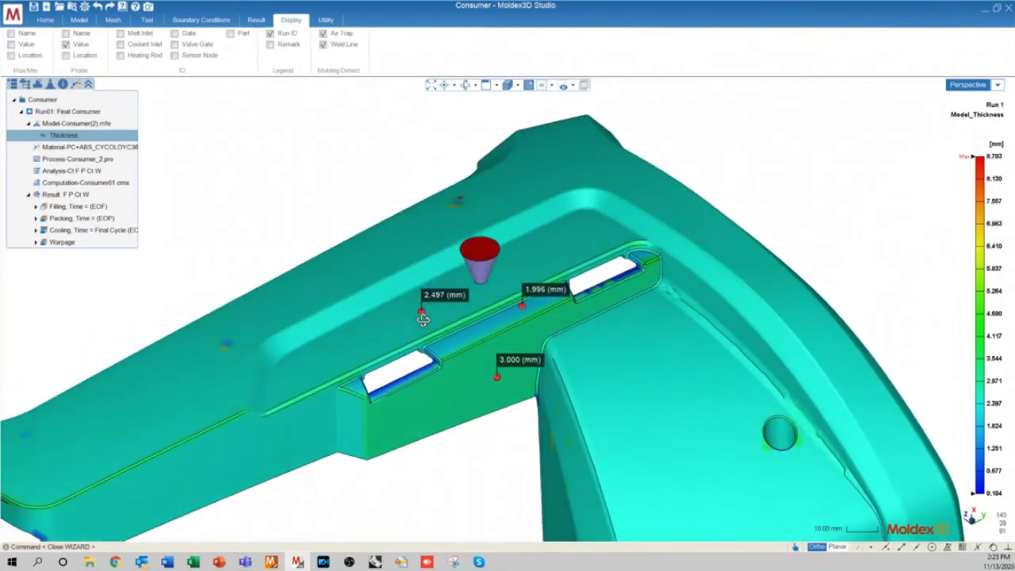
scroll(466, 323, up, 5)
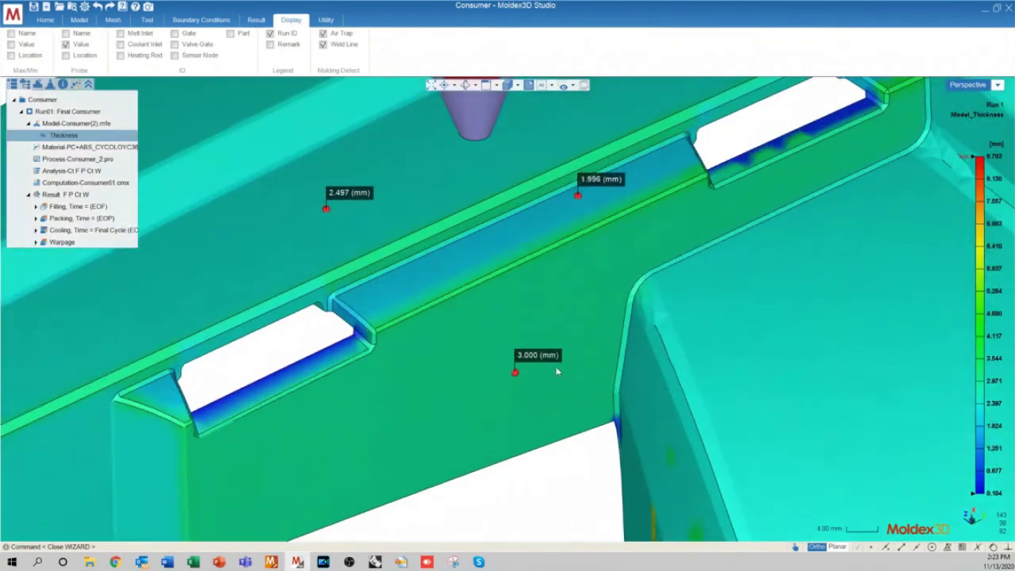
scroll(555, 262, up, 3)
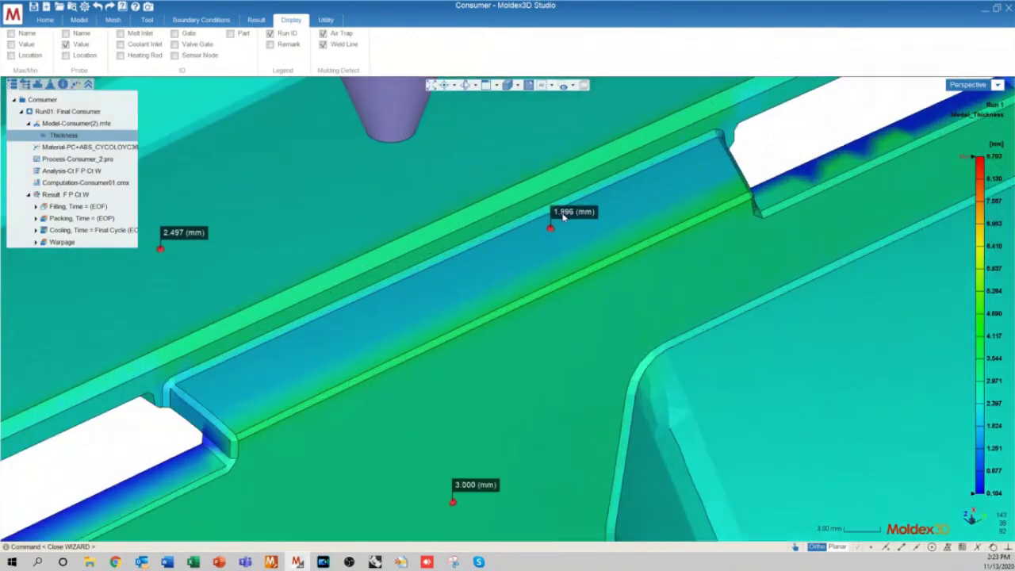
scroll(558, 272, down, 2)
scroll(558, 272, down, 2)
scroll(299, 275, up, 5)
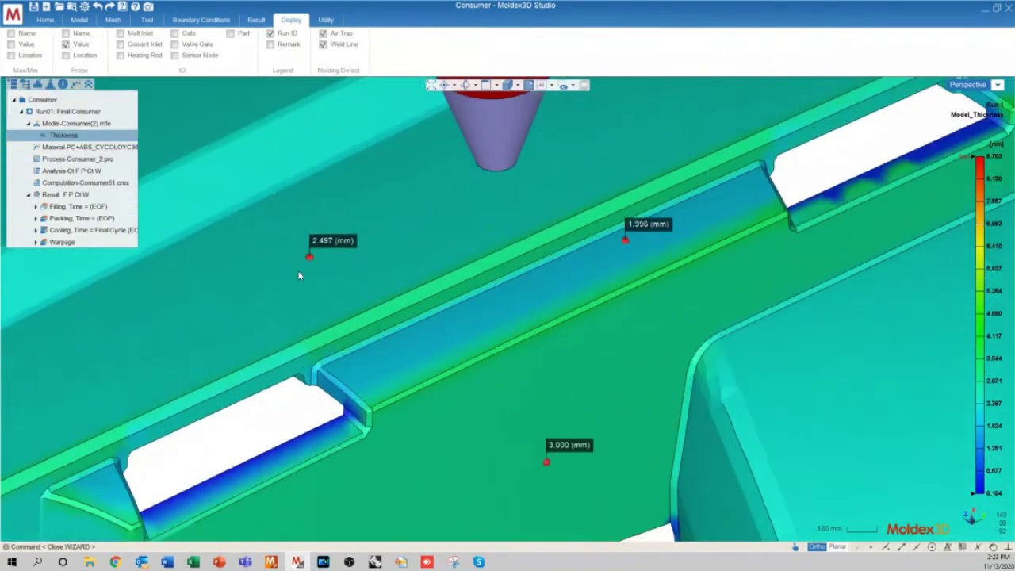
scroll(387, 276, down, 5)
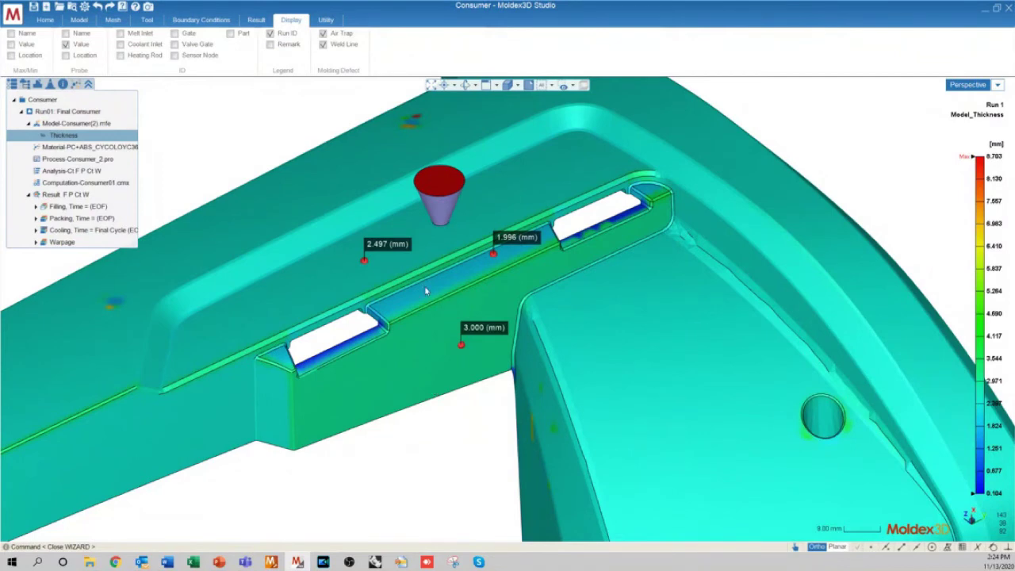
Examine the thickness distribution along the thin edge of the slot nearer the wide end of the part.
scroll(594, 233, up, 4)
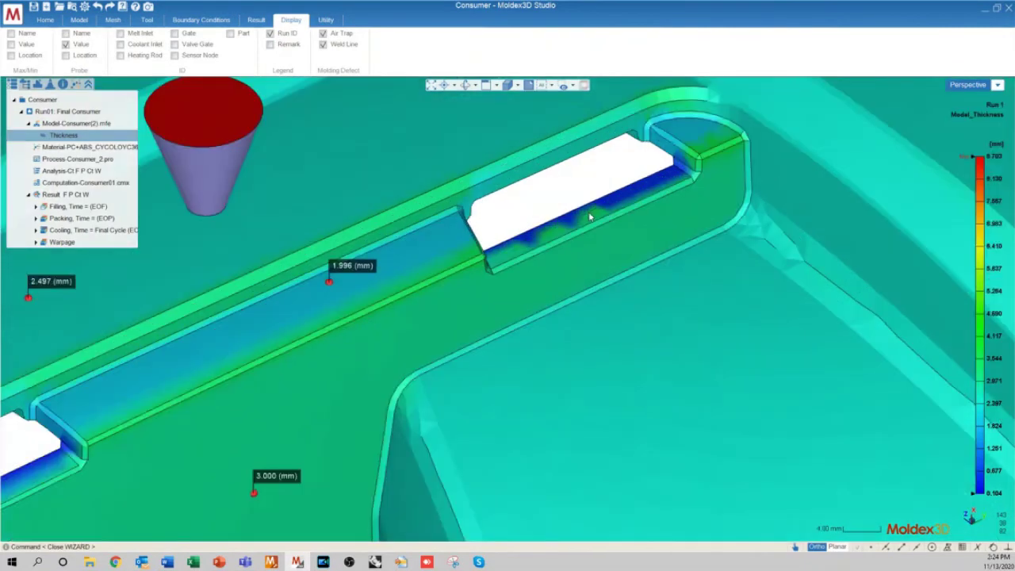
scroll(594, 210, up, 3)
middle_drag(644, 199, 600, 206)
scroll(588, 207, up, 2)
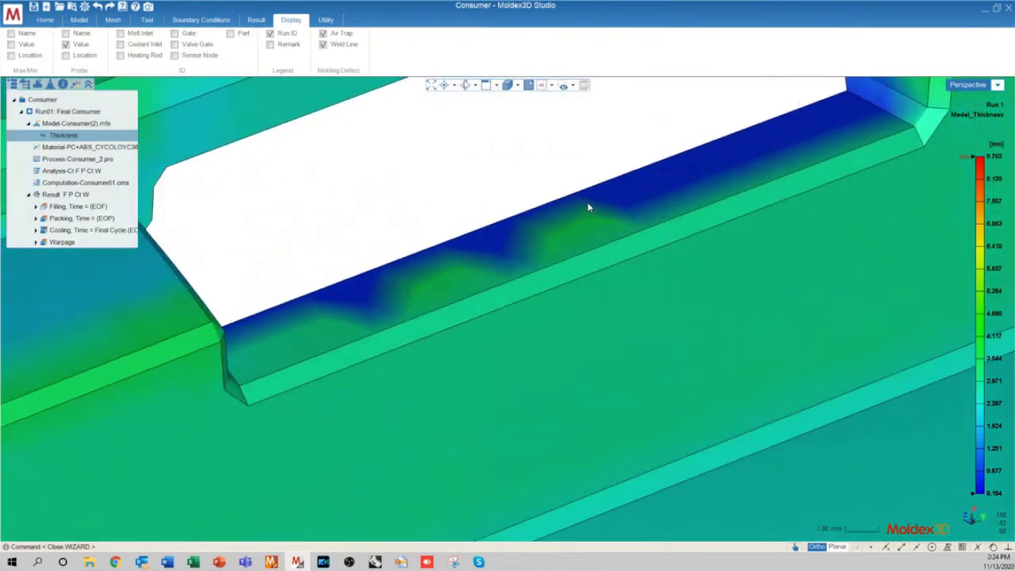
scroll(588, 207, down, 5)
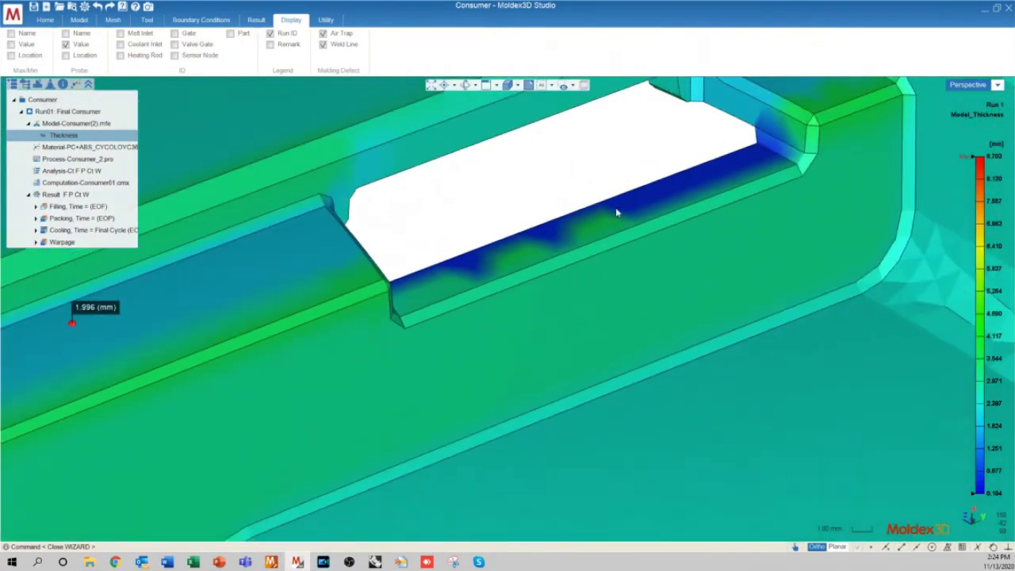
scroll(610, 218, down, 3)
scroll(587, 226, up, 4)
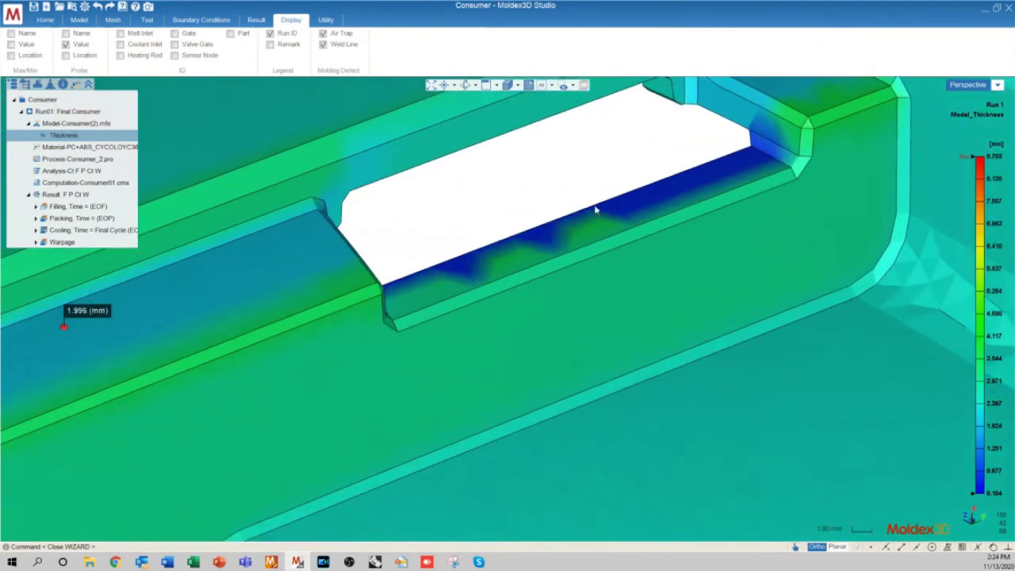
scroll(602, 232, down, 4)
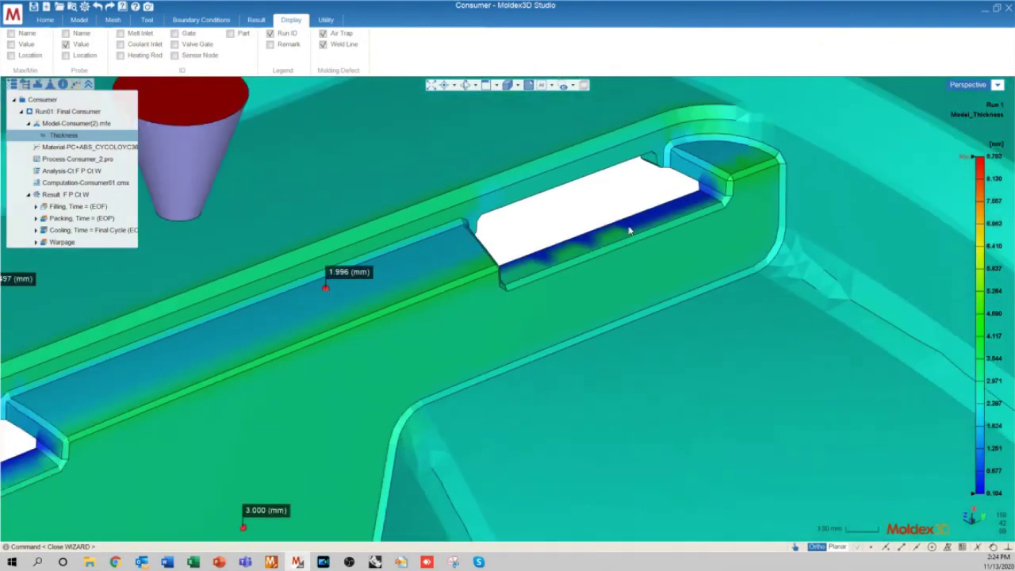
scroll(666, 250, down, 3)
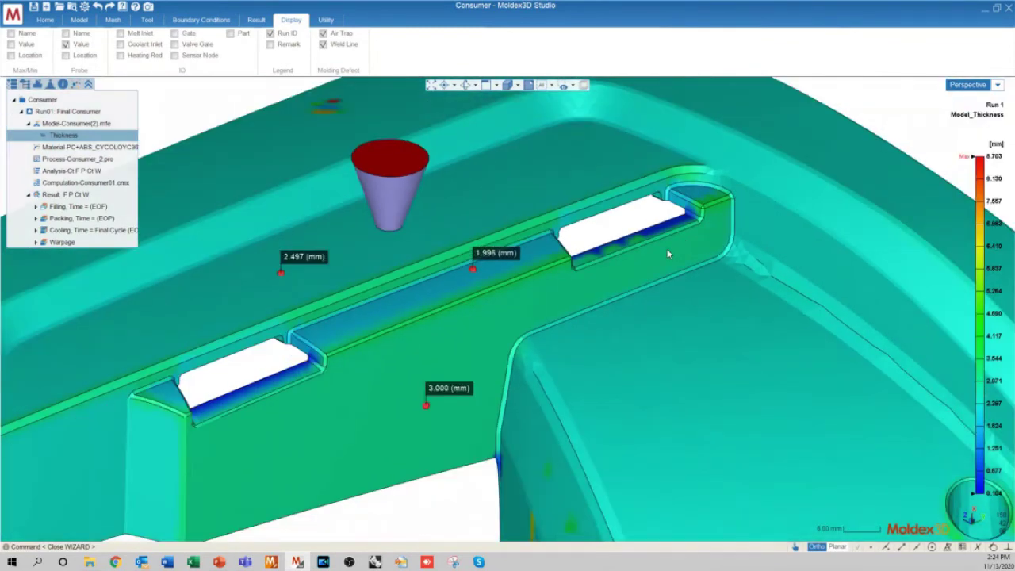
scroll(668, 254, down, 2)
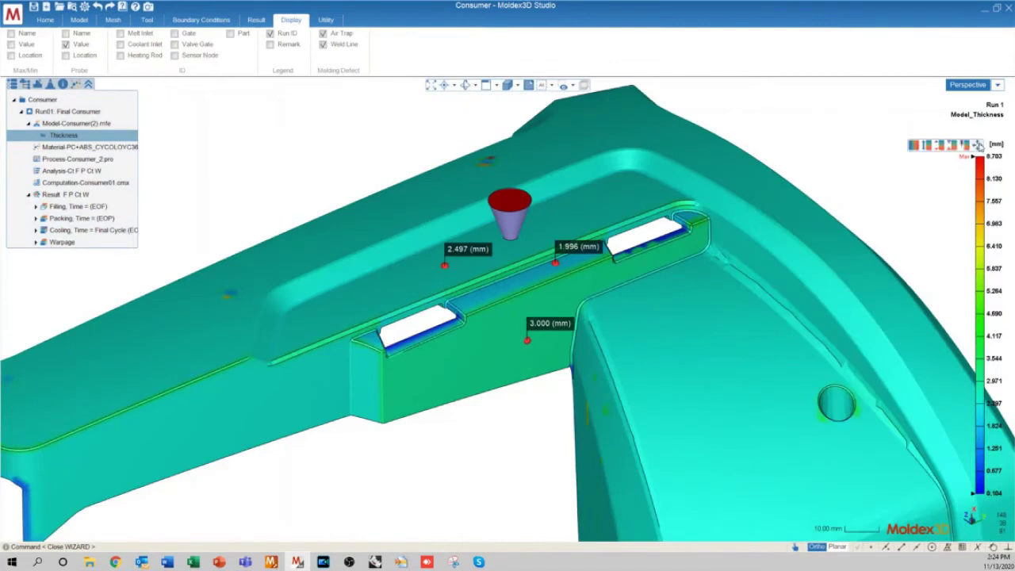
mouse_move(980, 159)
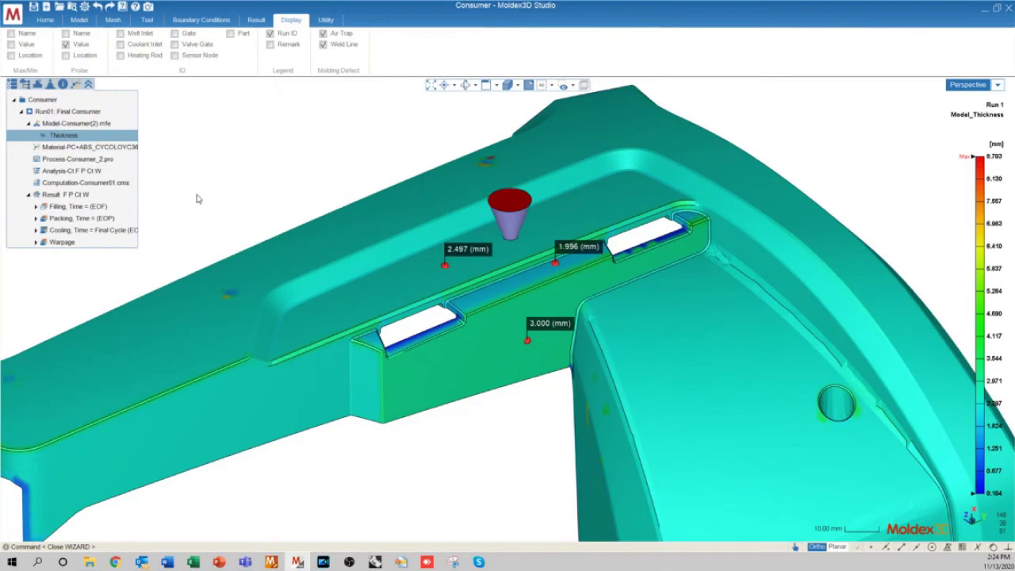
Load the Melt Front Time filling result and review the fill pattern over the whole part.
double_click(61, 208)
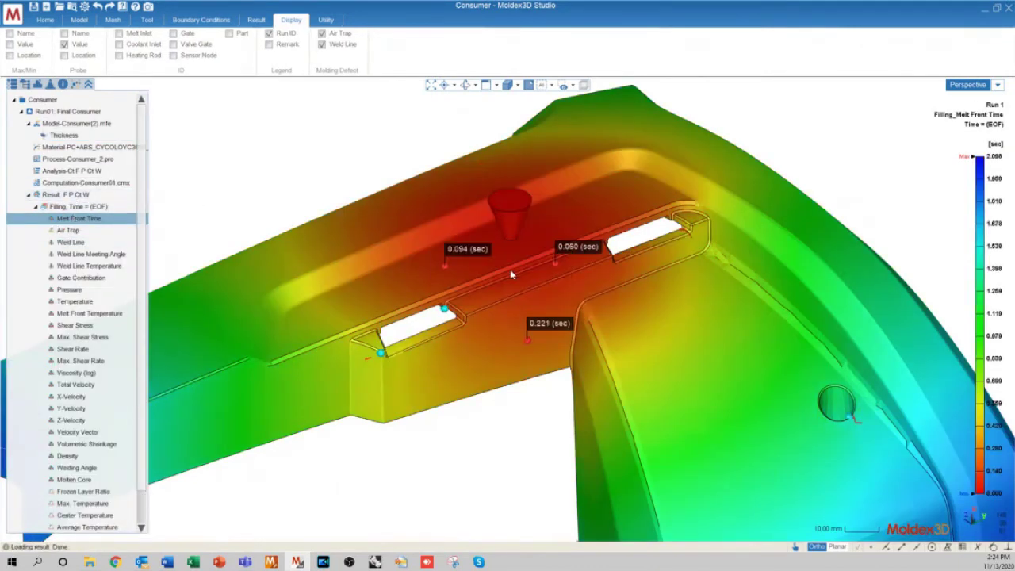
scroll(498, 312, down, 4)
mouse_move(497, 318)
middle_down()
mouse_move(502, 341)
mouse_move(492, 328)
middle_up()
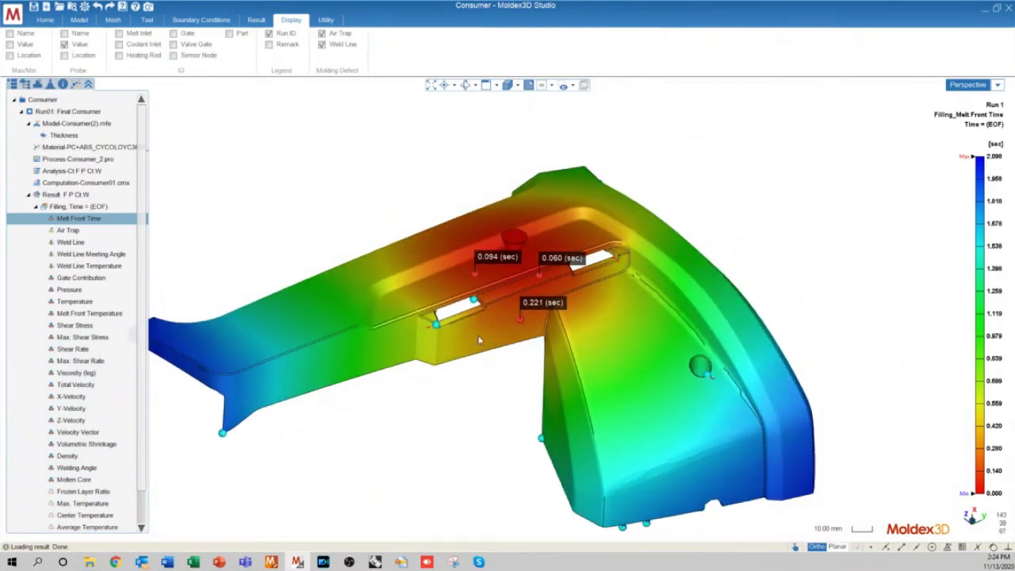
middle_drag(479, 341, 253, 426)
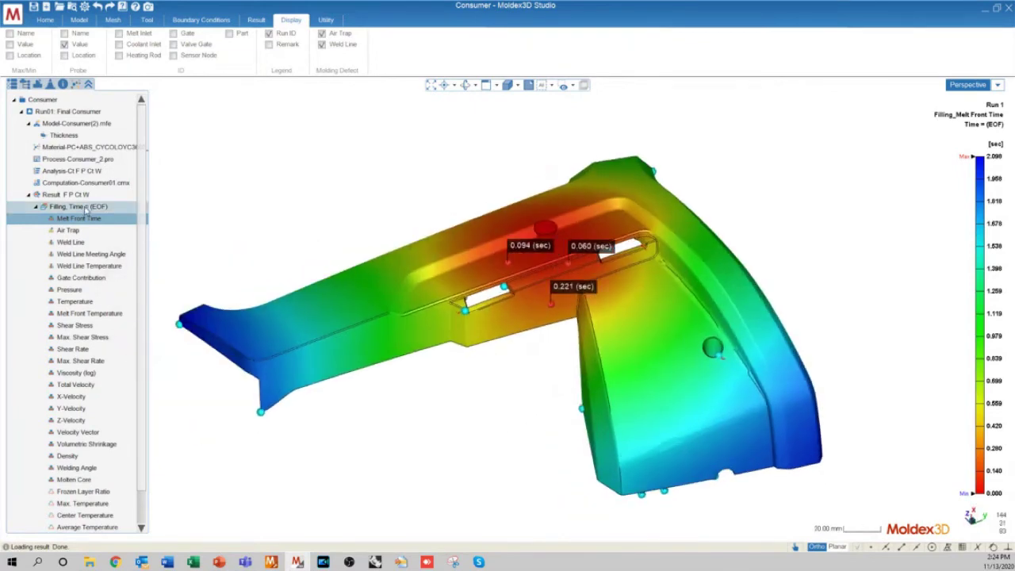
scroll(80, 210, down, 3)
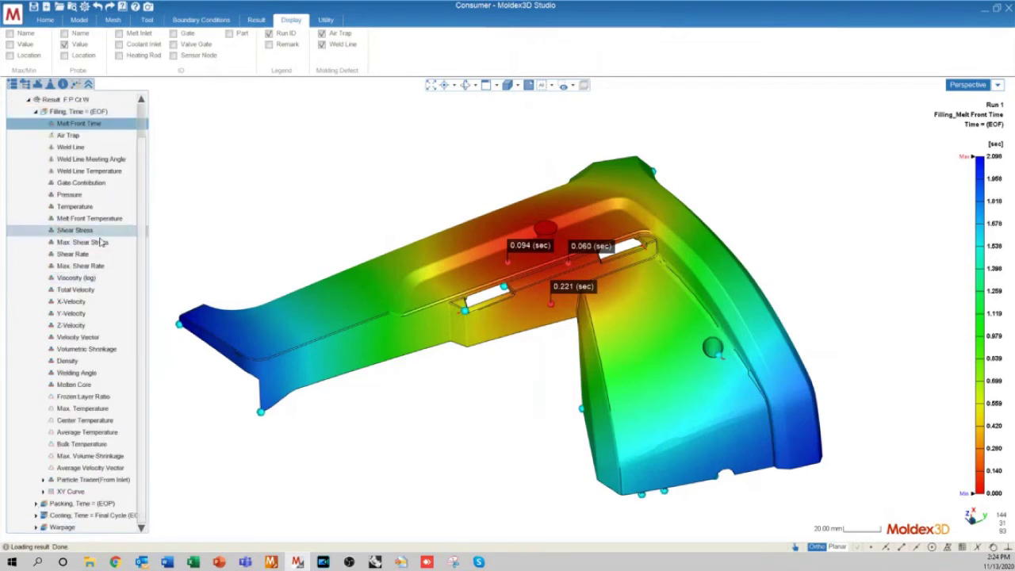
scroll(92, 238, up, 3)
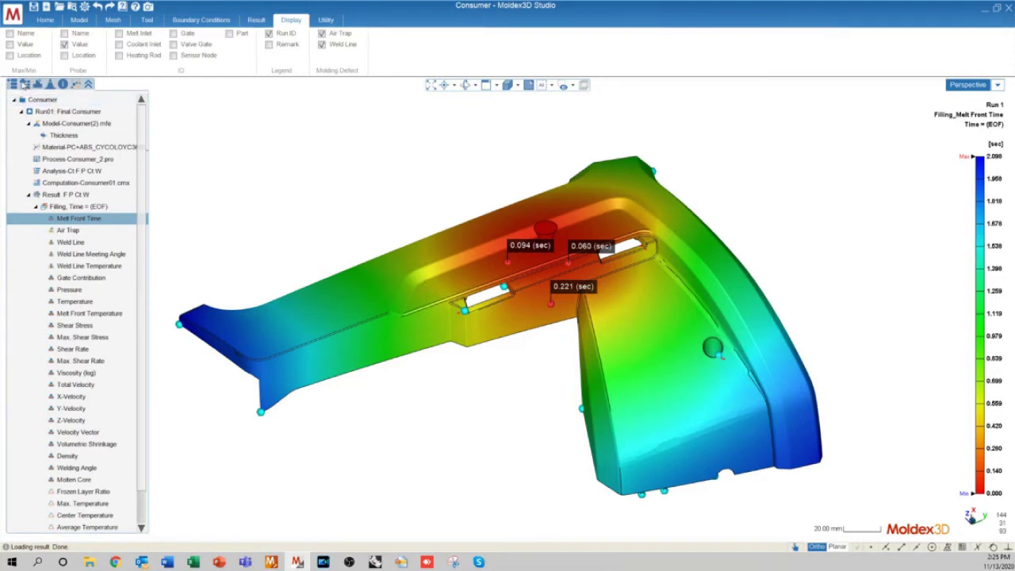
Hide all probe nodes and turn off the weld line and air trap display.
click(26, 84)
click(32, 157)
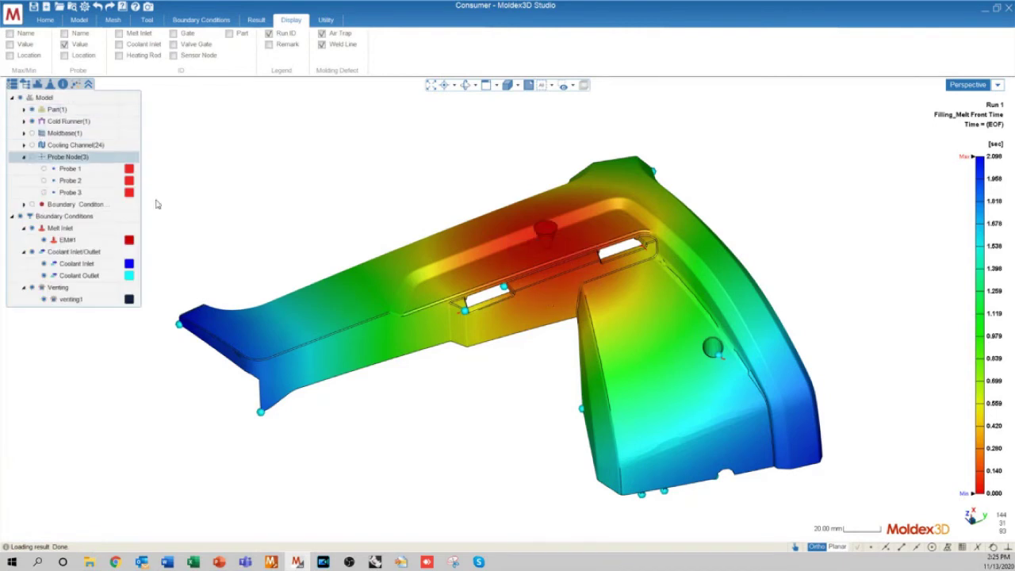
middle_drag(502, 287, 481, 275)
click(323, 46)
click(322, 34)
middle_drag(324, 191, 351, 153)
Inspect the melt front contours around the two slots and play the filling animation.
click(262, 20)
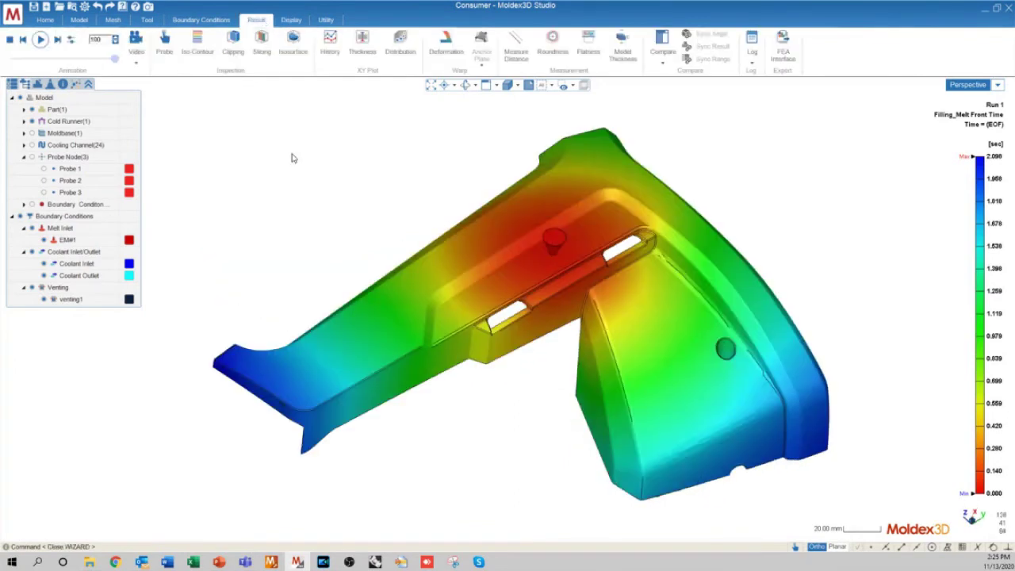
middle_drag(478, 277, 419, 254)
scroll(419, 253, up, 5)
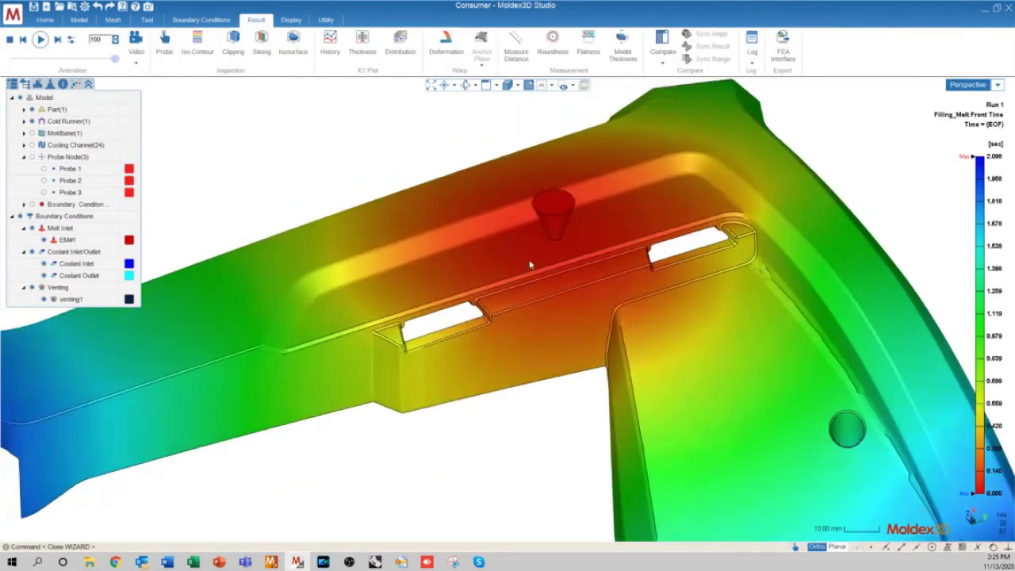
scroll(523, 259, down, 6)
middle_drag(485, 272, 458, 273)
click(25, 83)
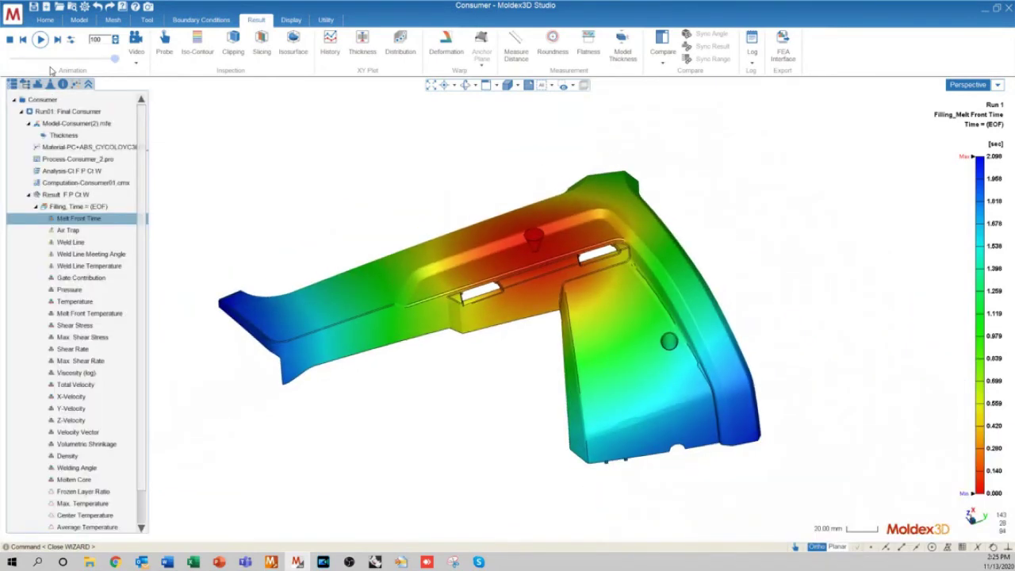
click(39, 39)
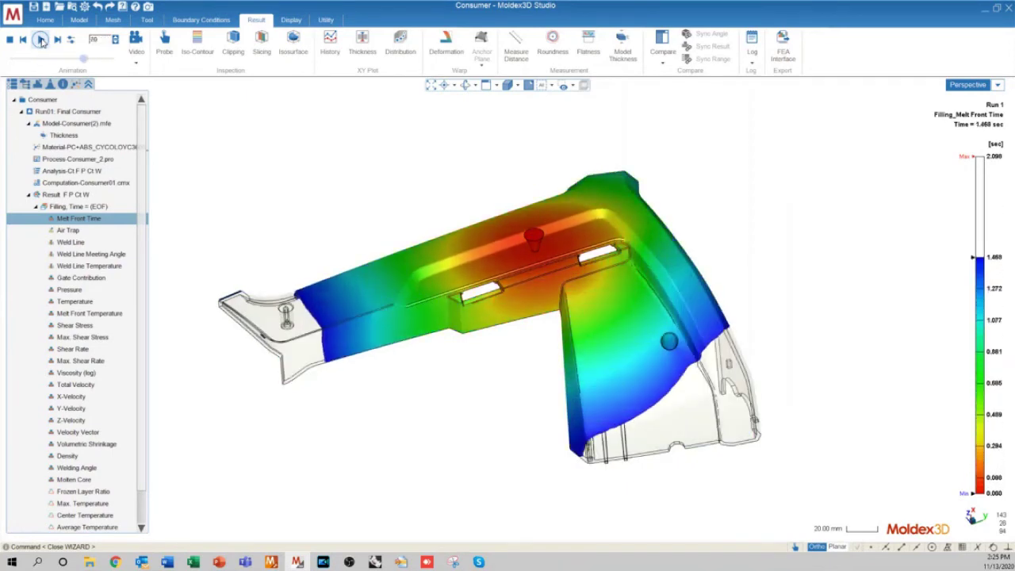
Follow the animated melt front around the gate and slots, close up and across the whole part, for uneven flow.
scroll(480, 273, up, 5)
middle_drag(497, 343, 562, 265)
scroll(562, 266, up, 8)
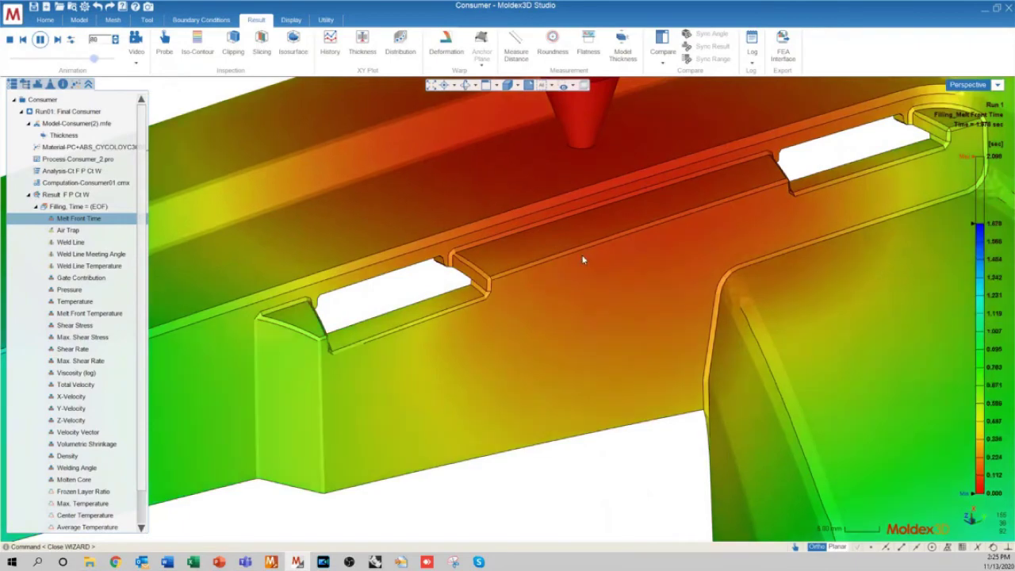
scroll(572, 235, down, 5)
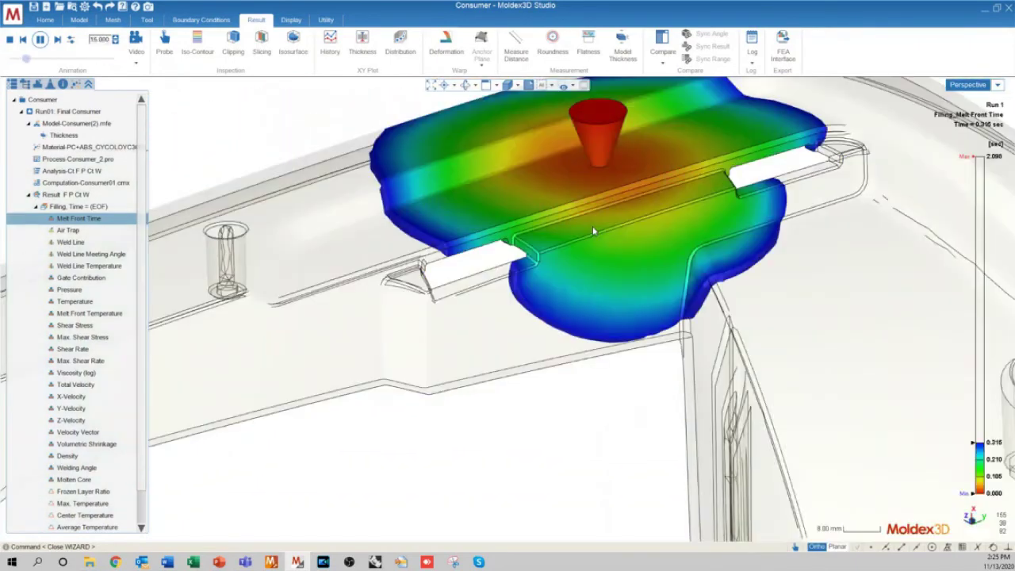
middle_drag(553, 178, 567, 265)
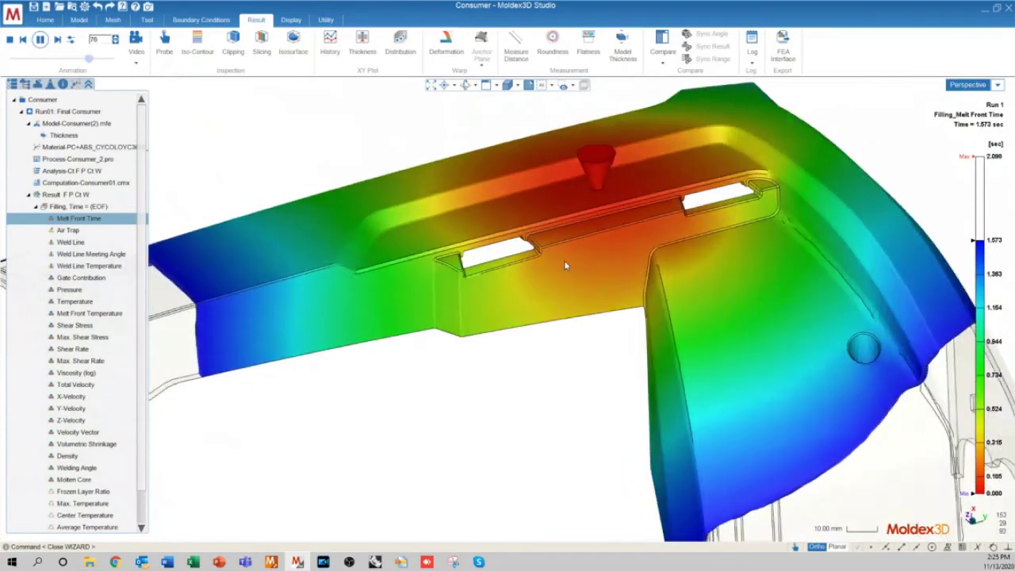
scroll(512, 303, down, 5)
middle_drag(513, 303, 544, 347)
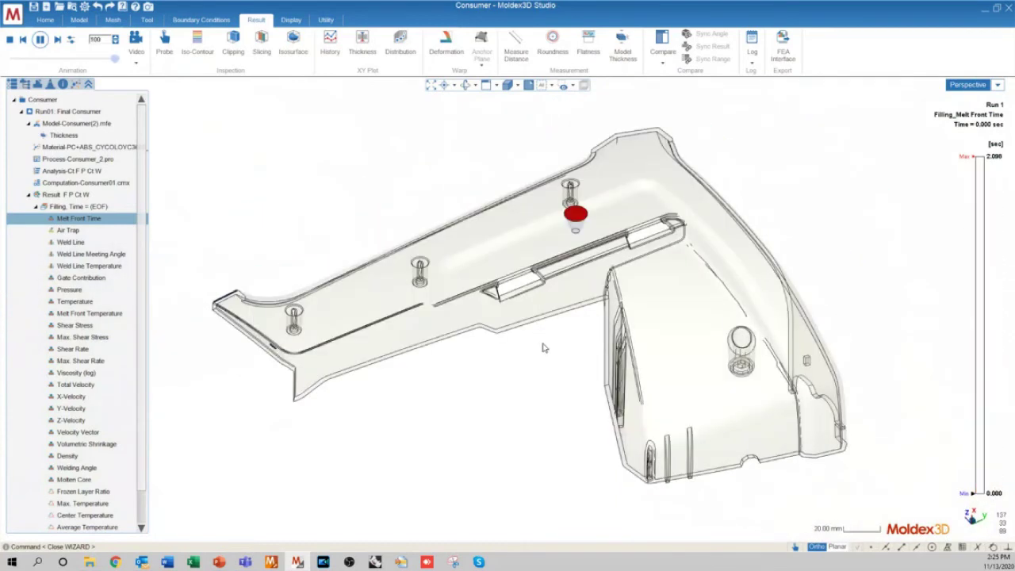
Watch the animated melt front around the gate and both slots close up, and compare it with the whole part's filling.
scroll(574, 263, up, 2)
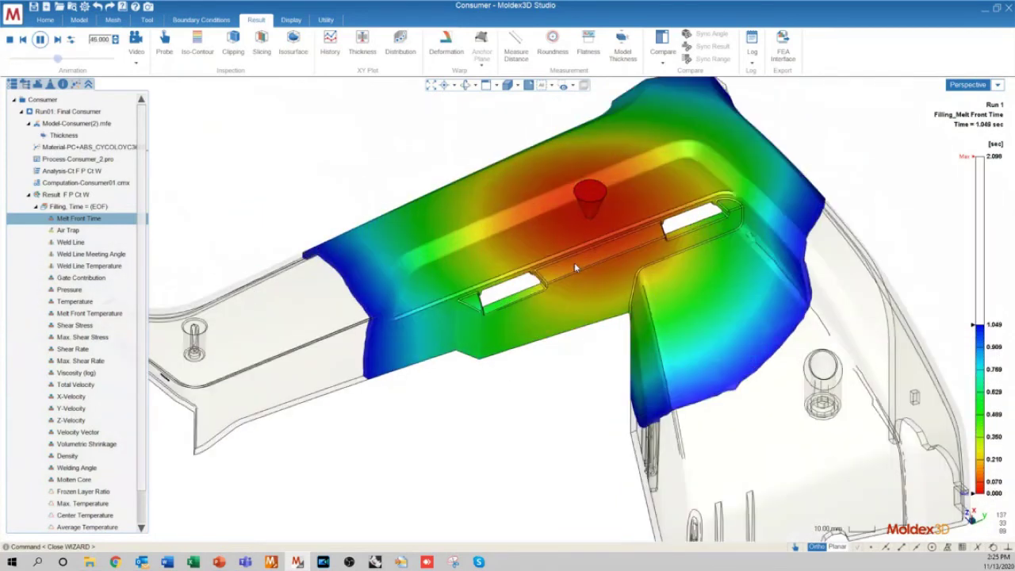
scroll(574, 262, up, 3)
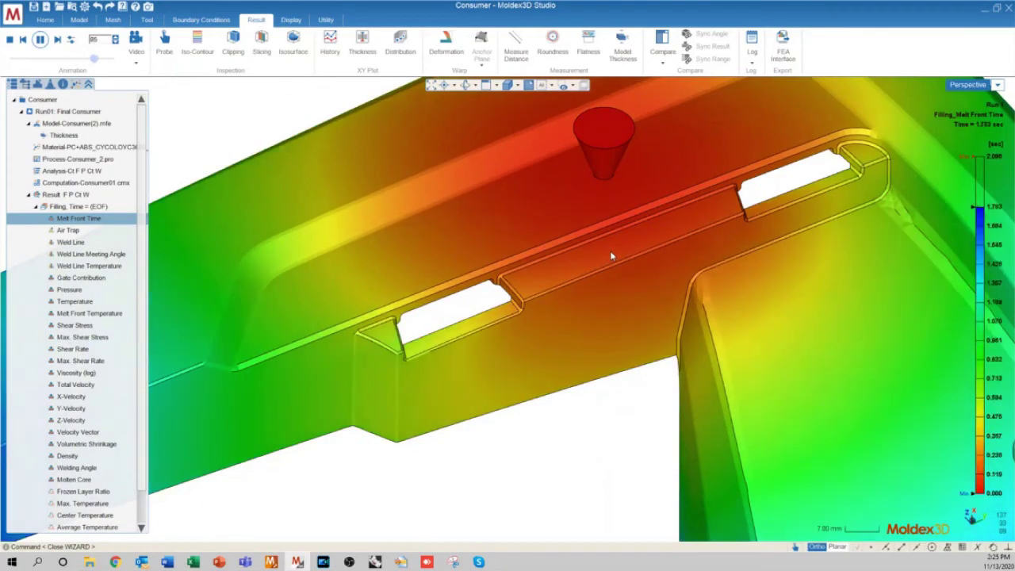
scroll(548, 214, down, 5)
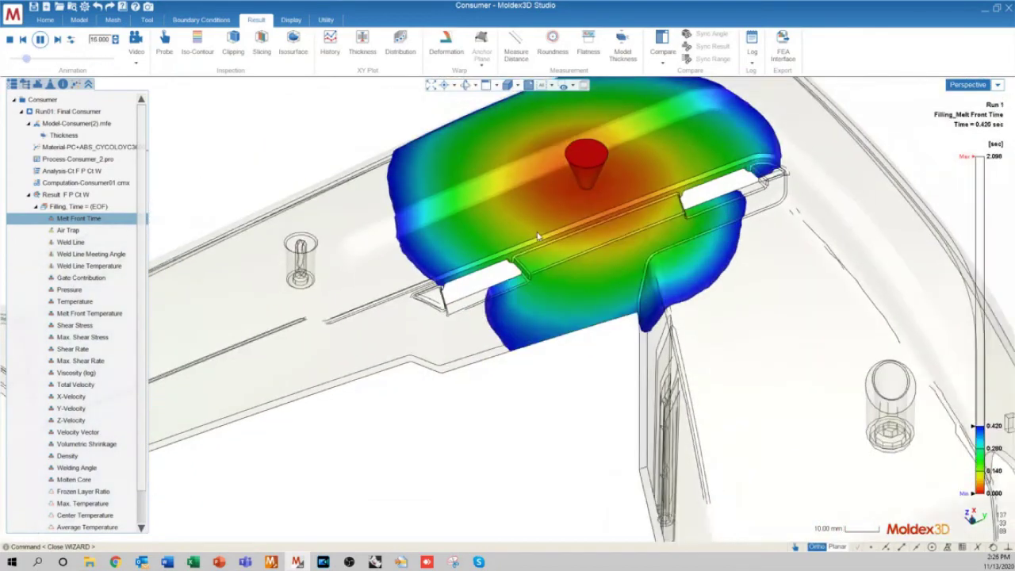
middle_drag(521, 370, 466, 386)
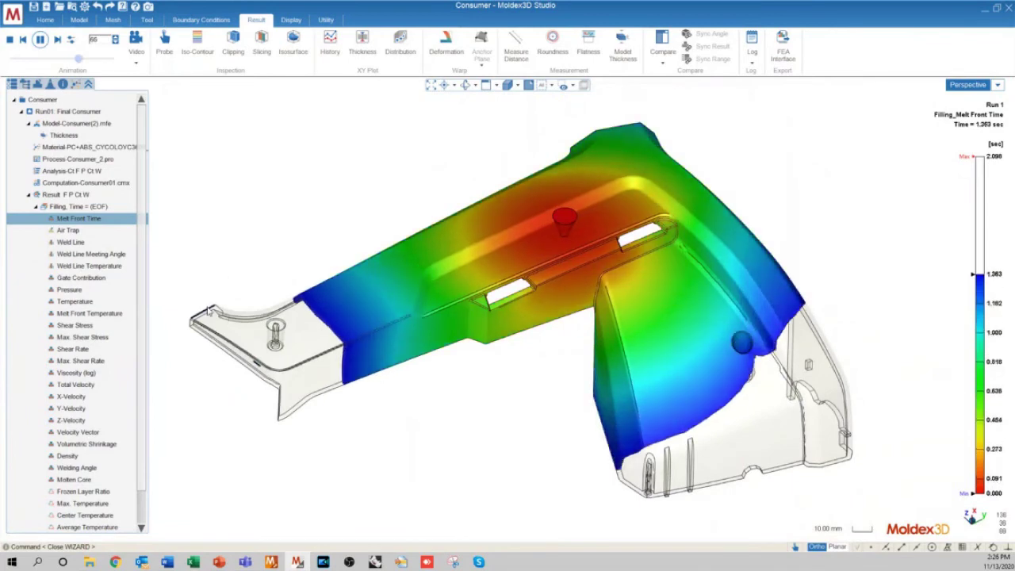
Load the filling Pressure result and examine its distribution around the gate and slots and over the whole part.
click(68, 290)
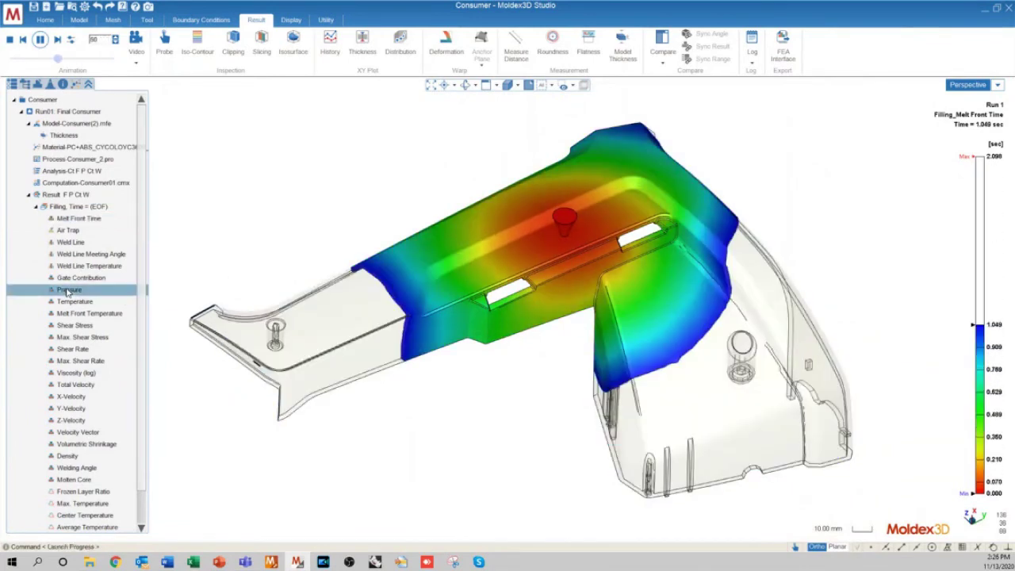
middle_drag(475, 341, 549, 368)
scroll(450, 238, up, 3)
scroll(551, 274, up, 3)
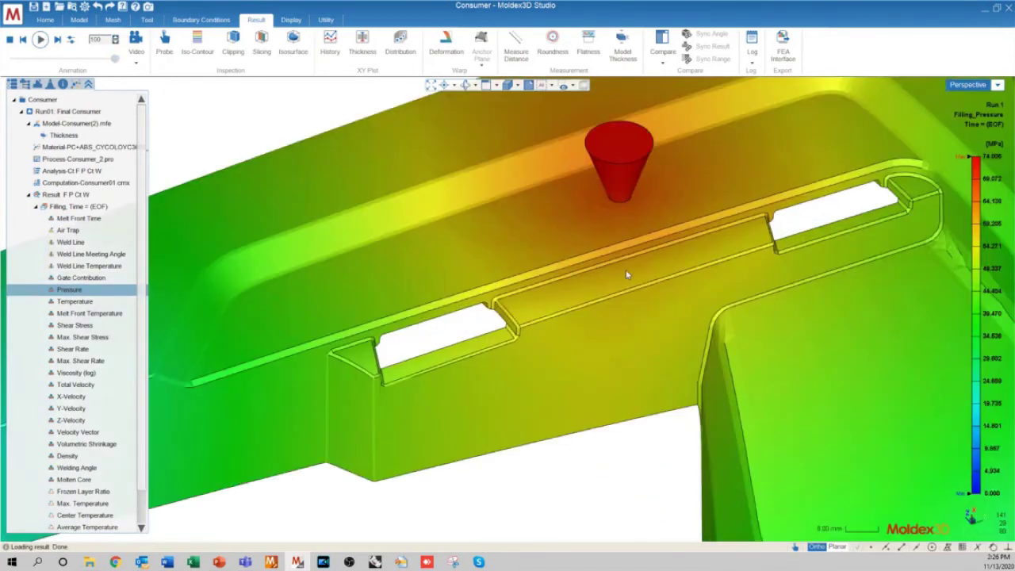
scroll(619, 278, down, 5)
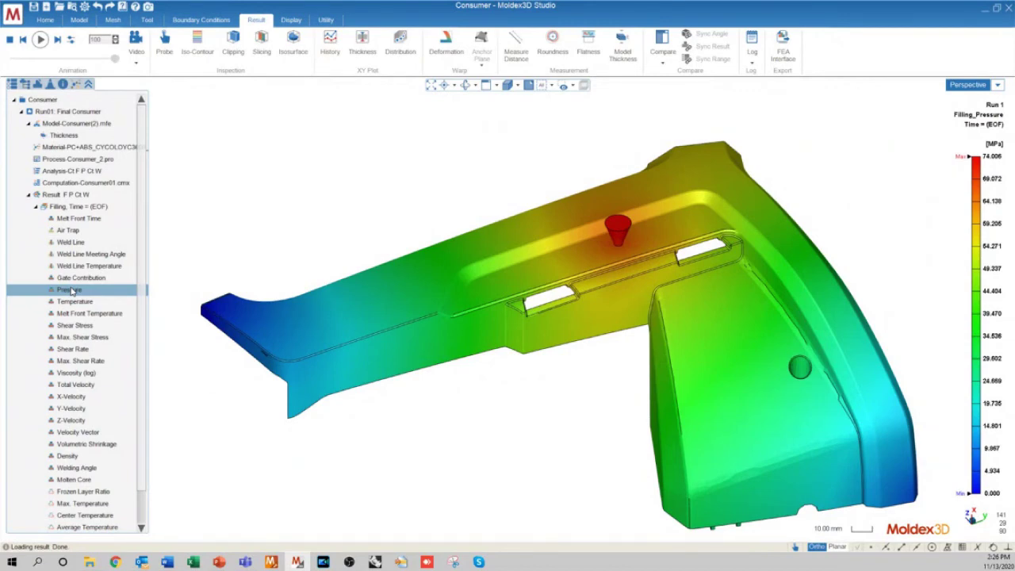
scroll(641, 352, down, 2)
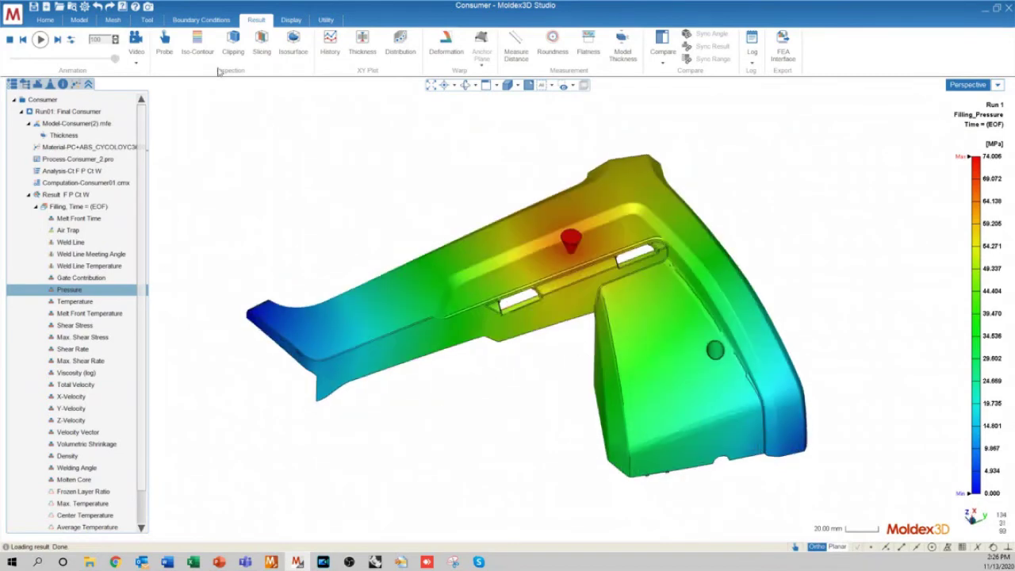
Display the pressure as multicolour iso-contours, trying 50 contours before setting the number to 100.
click(202, 54)
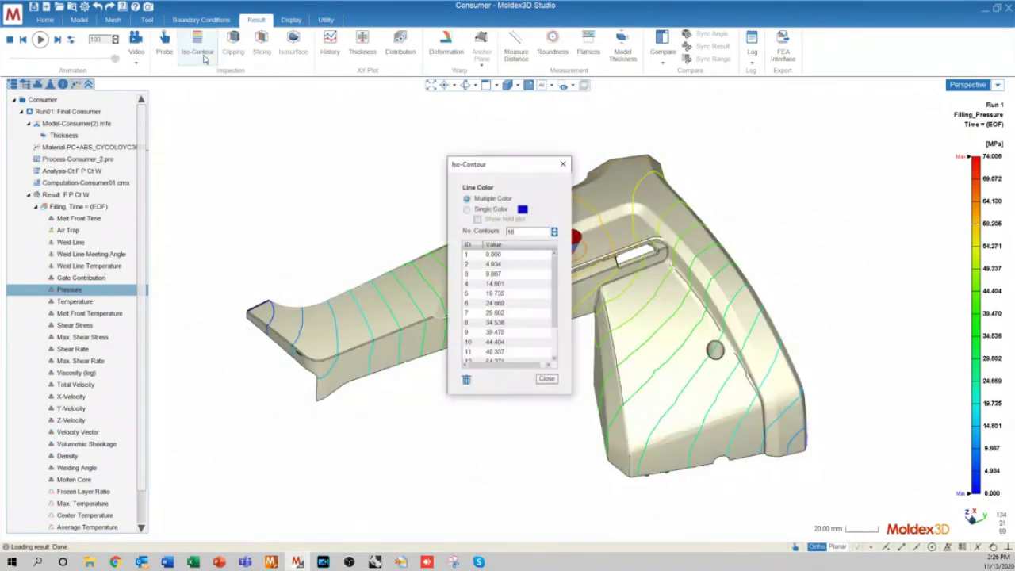
drag(487, 157, 305, 129)
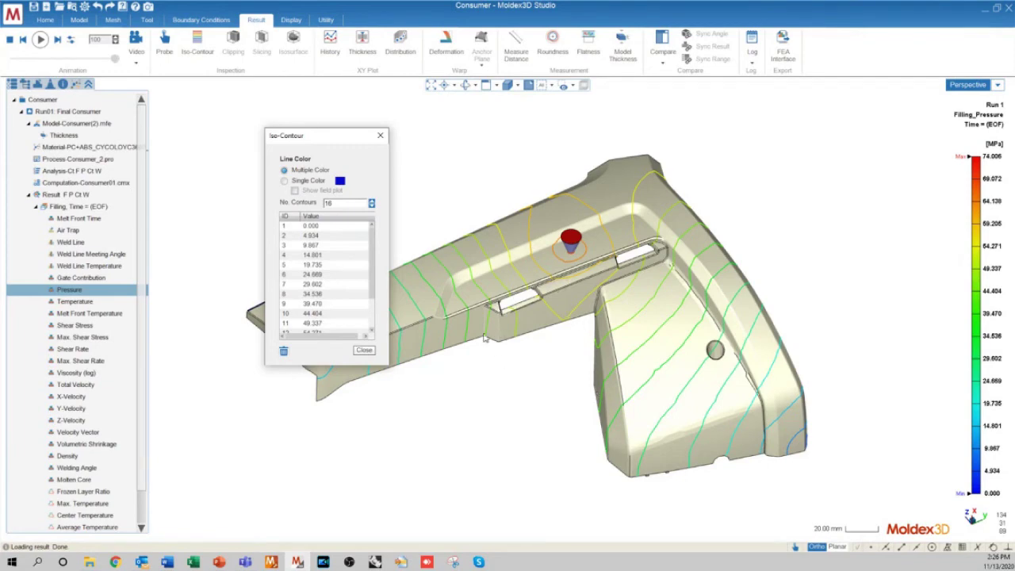
drag(340, 202, 313, 204)
text(50)
key(Return)
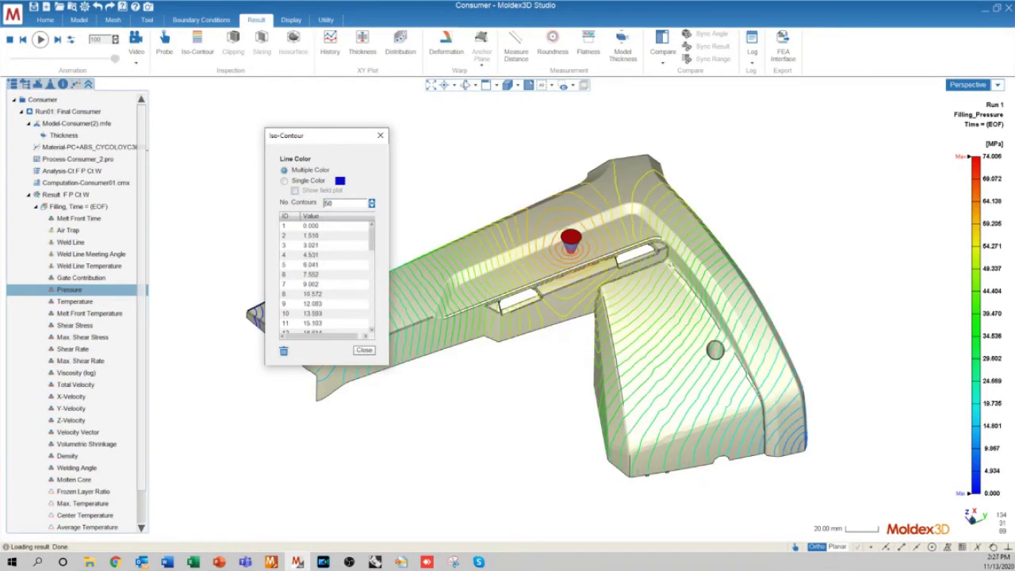
drag(338, 203, 303, 211)
text(100)
key(Return)
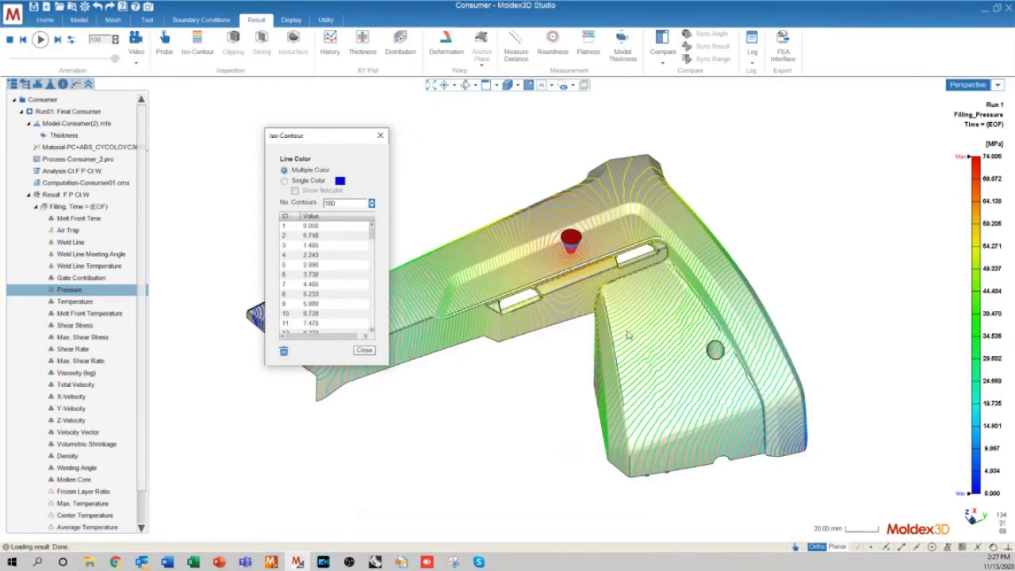
Examine the pressure contour spacing close up around the slot on the long arm and toward the gate.
scroll(476, 294, up, 5)
scroll(476, 293, up, 3)
middle_drag(600, 324, 655, 317)
scroll(655, 317, up, 4)
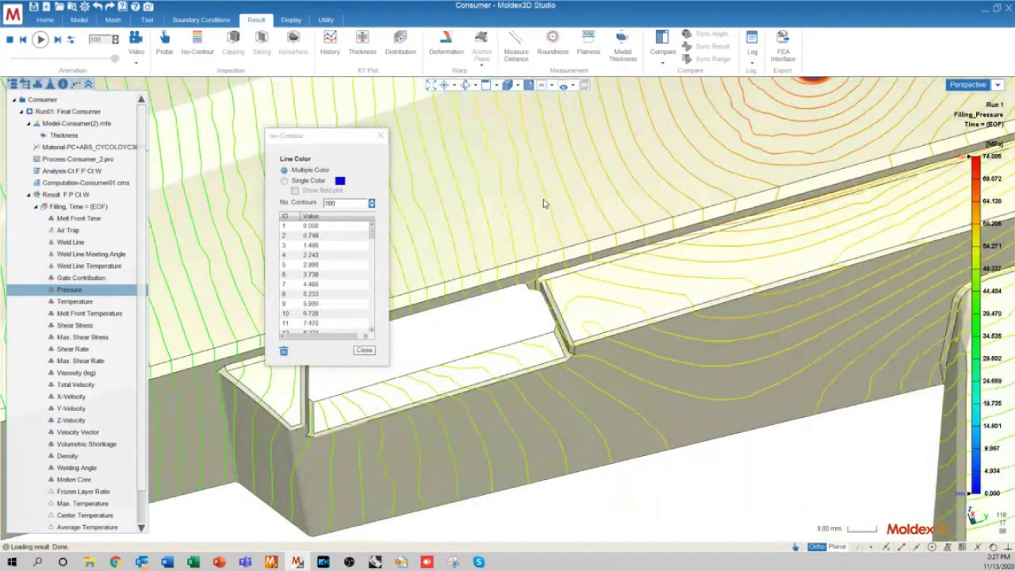
middle_drag(774, 265, 723, 296)
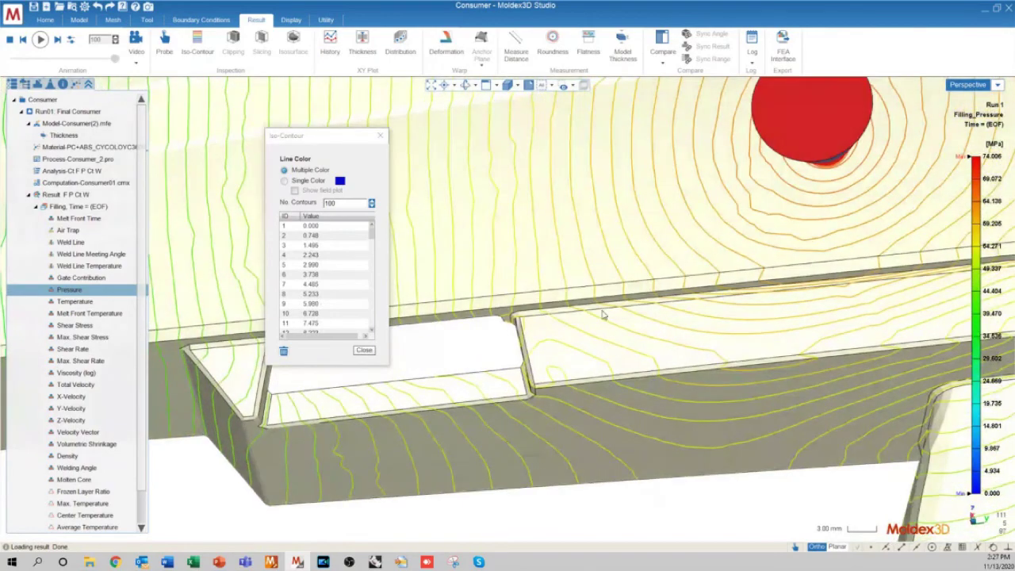
scroll(671, 344, up, 3)
scroll(620, 289, down, 3)
scroll(623, 284, down, 4)
middle_drag(624, 286, 633, 314)
scroll(624, 325, up, 2)
scroll(624, 325, up, 2)
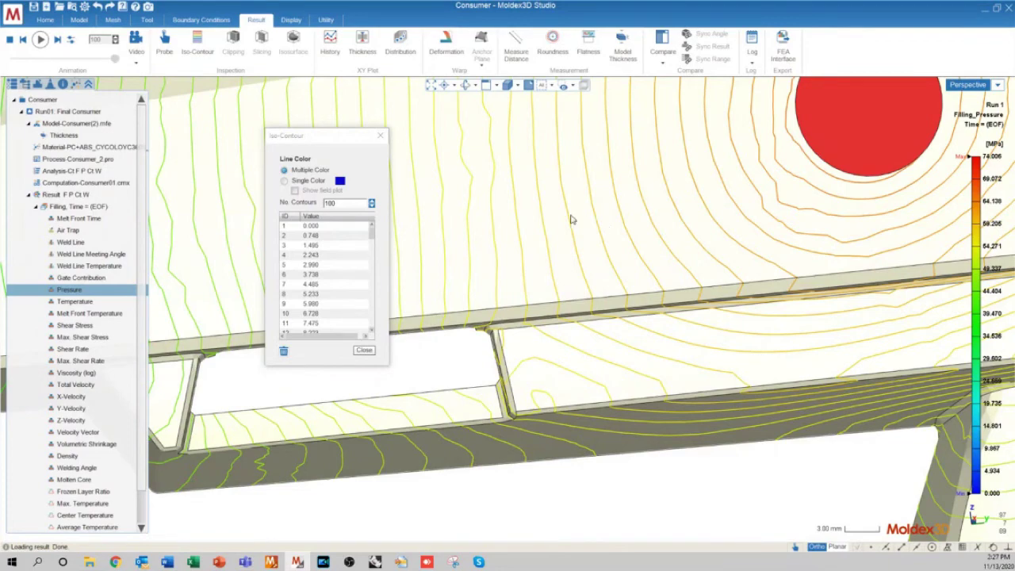
Examine the pressure contours on the side wall beside the long arm's slot from several angles for uneven spacing.
scroll(584, 219, down, 5)
mouse_move(725, 417)
middle_down()
mouse_move(643, 288)
mouse_move(718, 296)
mouse_move(702, 256)
middle_up()
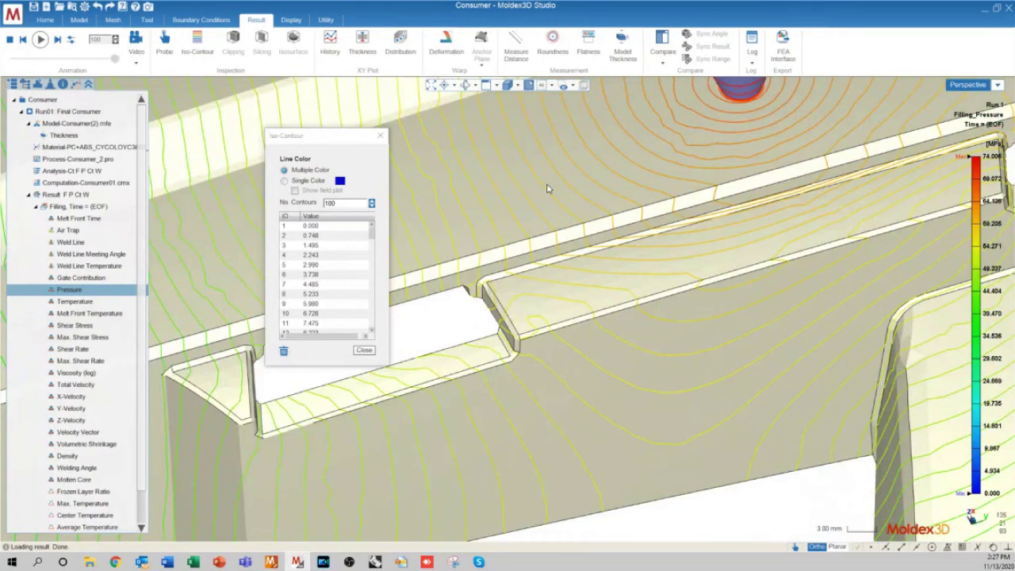
middle_drag(598, 209, 701, 244)
scroll(701, 244, down, 6)
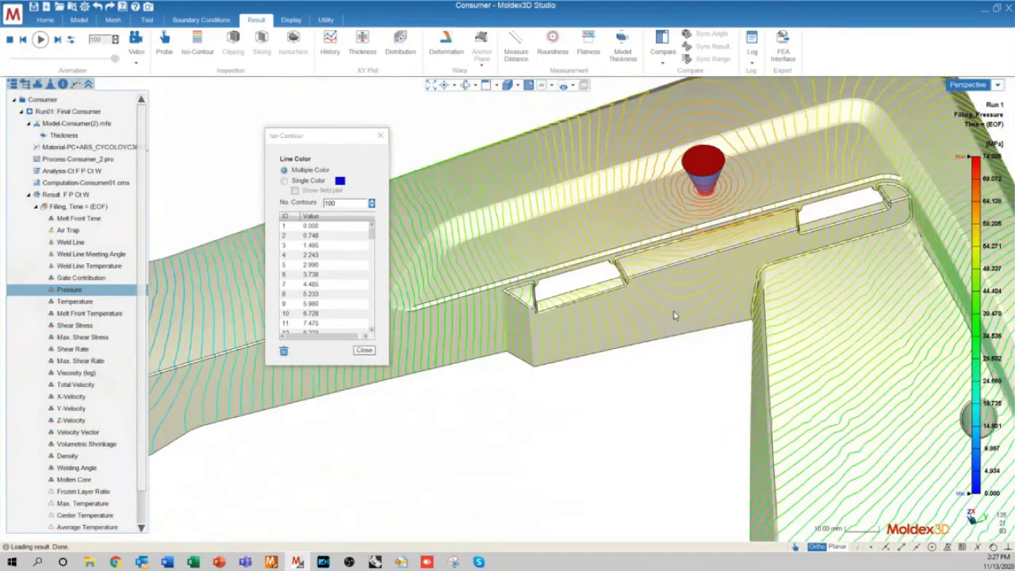
mouse_move(675, 315)
middle_down()
mouse_move(657, 280)
mouse_move(550, 258)
middle_up()
scroll(551, 259, up, 8)
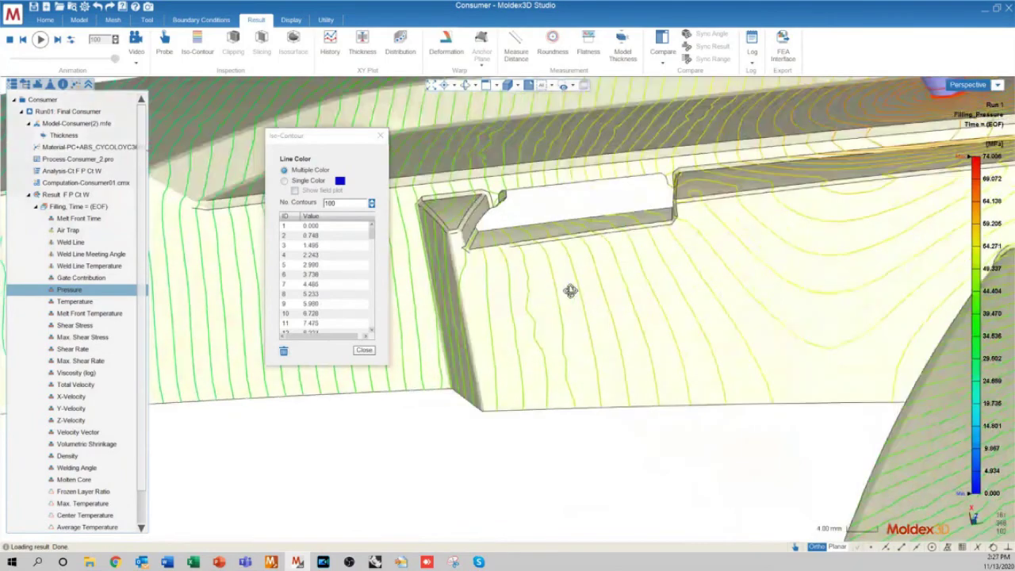
middle_drag(570, 291, 575, 215)
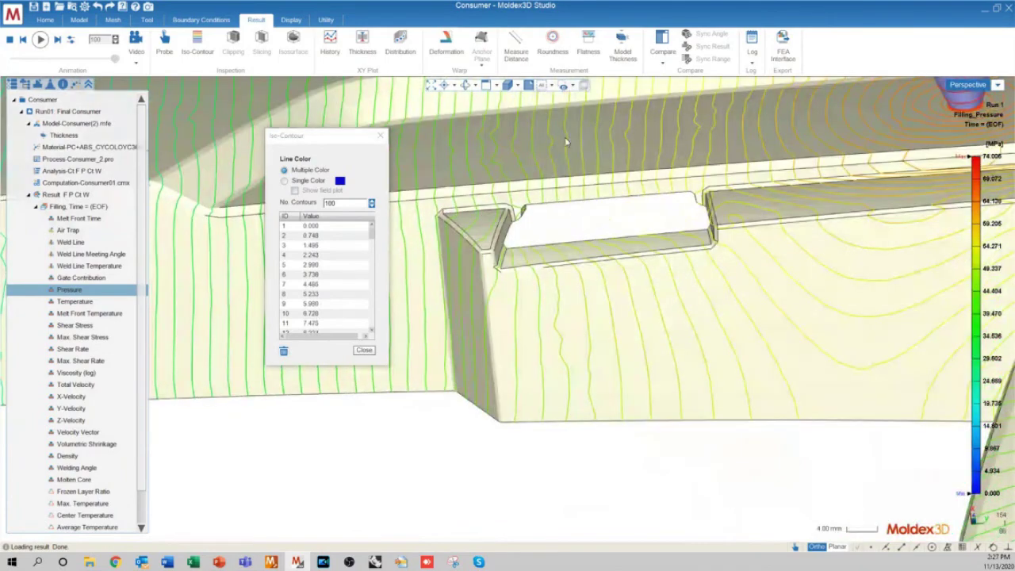
scroll(732, 321, down, 4)
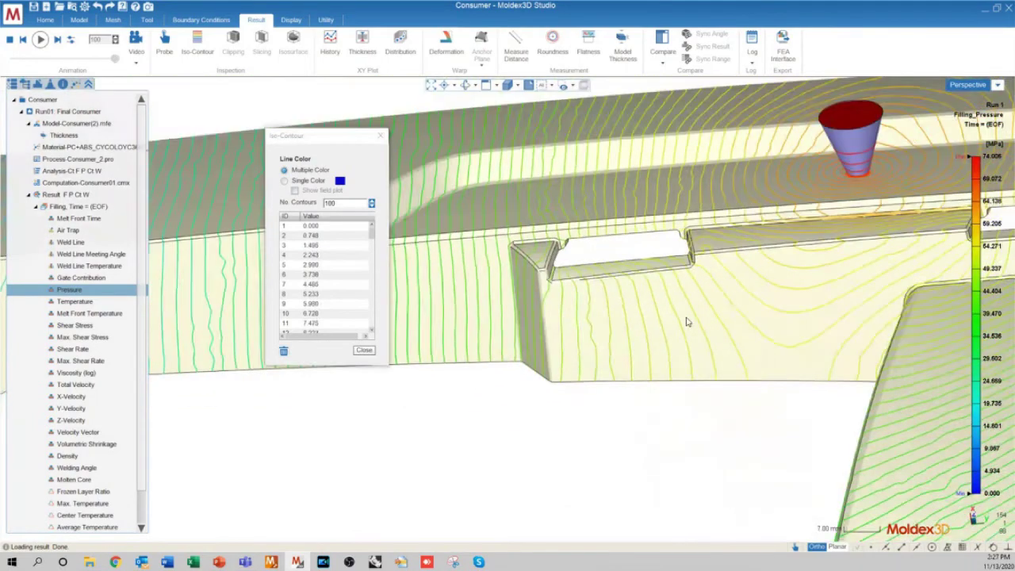
scroll(631, 302, up, 2)
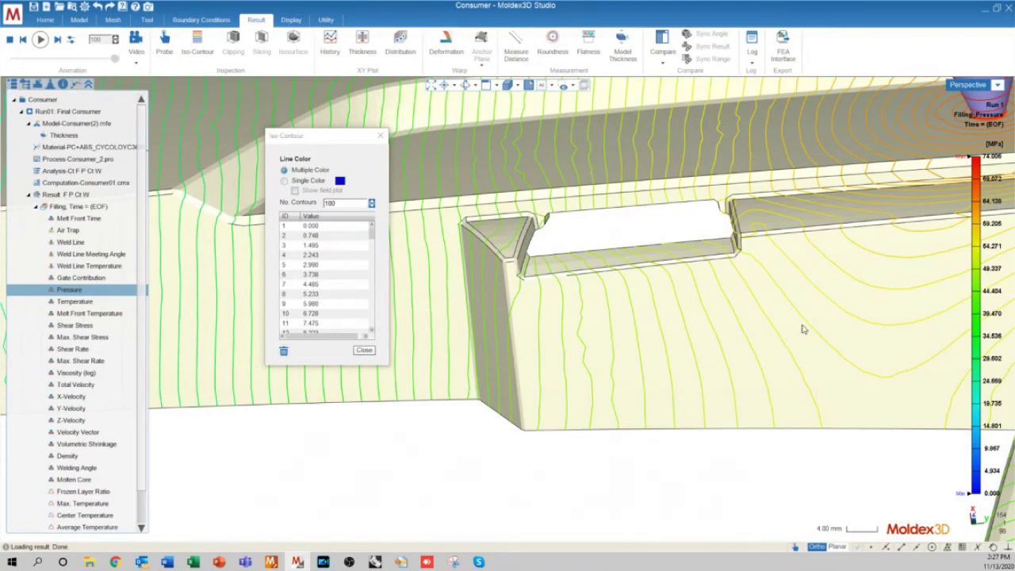
Compare the pressure contour spacing around the gate and slots with that across the rest of the part.
scroll(803, 328, down, 7)
middle_drag(714, 300, 686, 369)
scroll(588, 279, up, 2)
scroll(587, 283, up, 2)
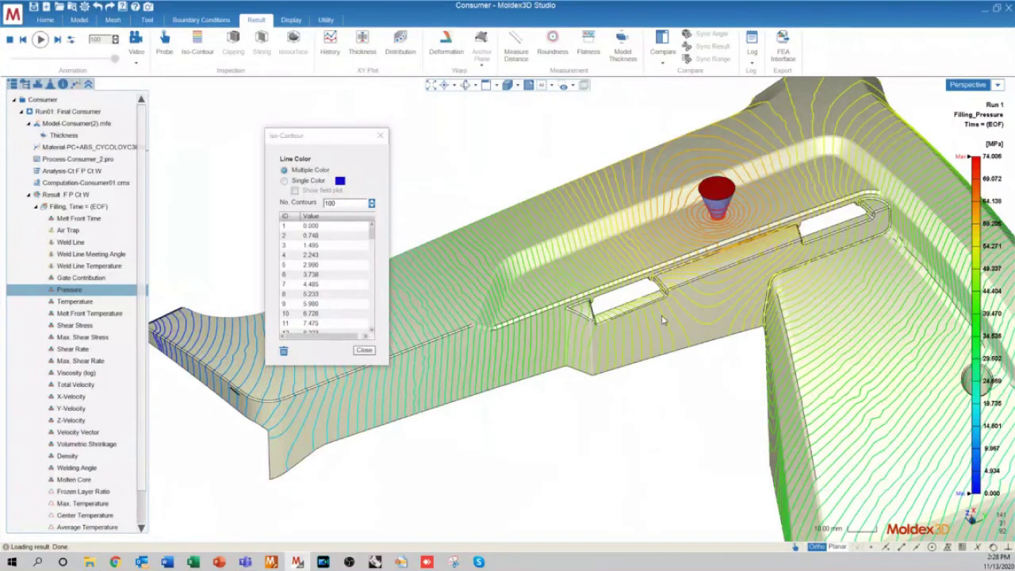
scroll(664, 320, up, 5)
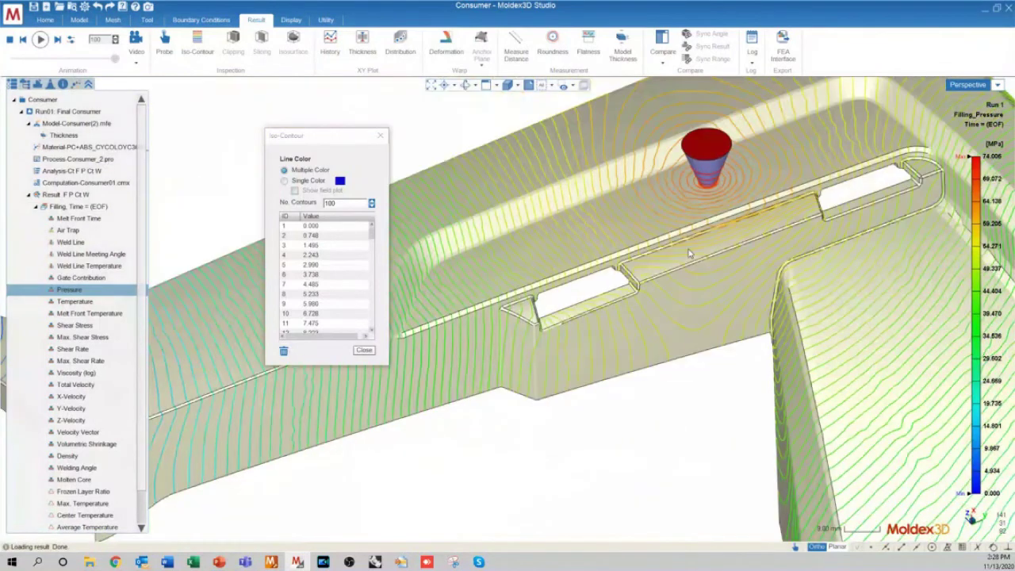
scroll(689, 254, down, 3)
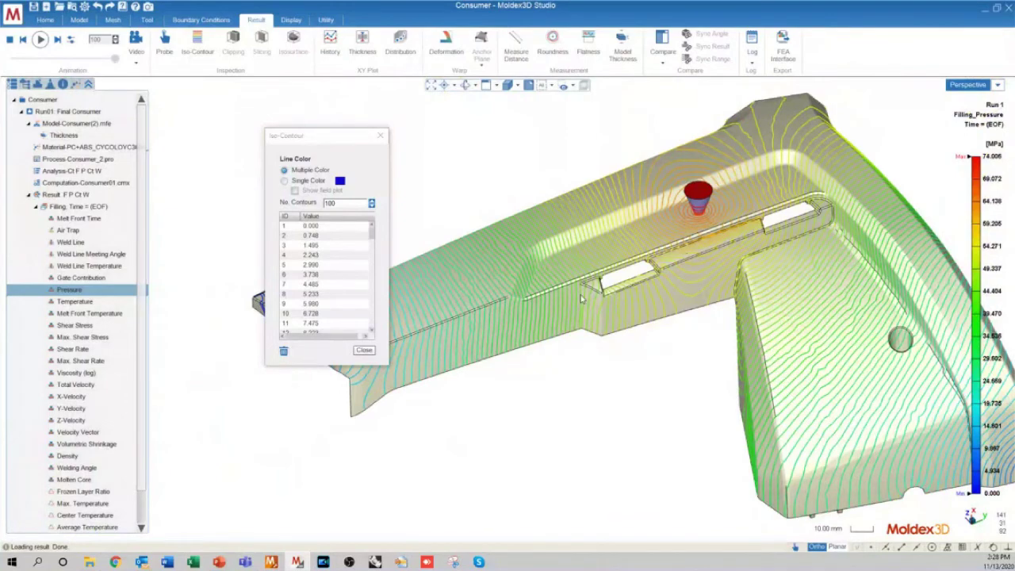
scroll(638, 436, down, 5)
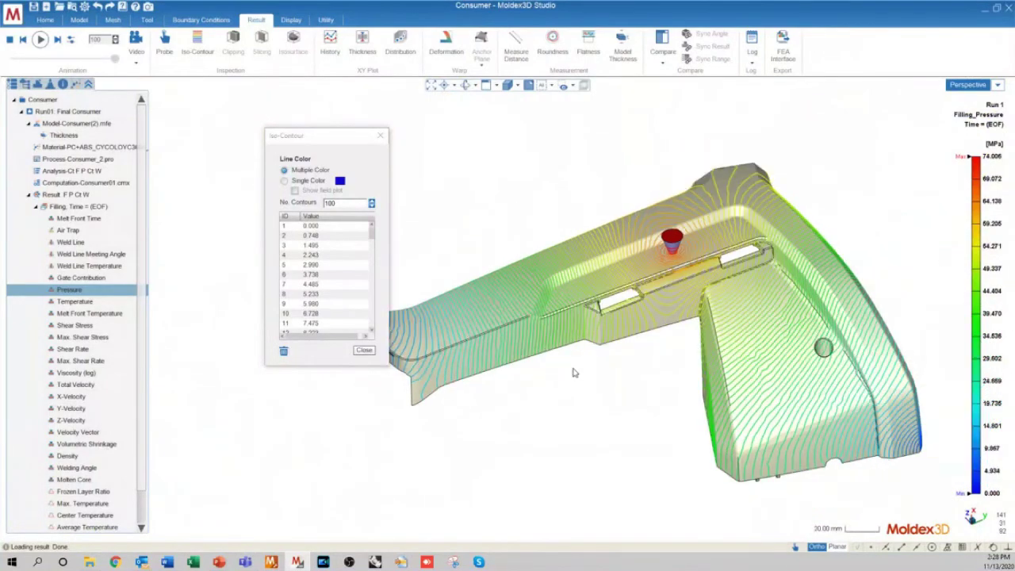
scroll(843, 412, up, 3)
scroll(687, 370, down, 1)
middle_drag(686, 370, 597, 397)
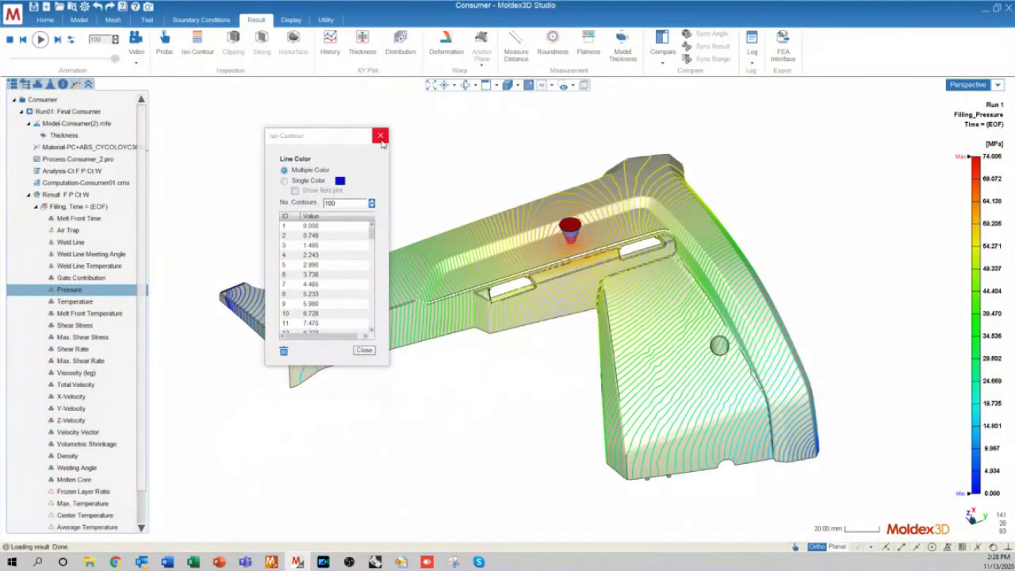
Close the iso-contour display and review the shaded pressure field over the whole part.
click(381, 137)
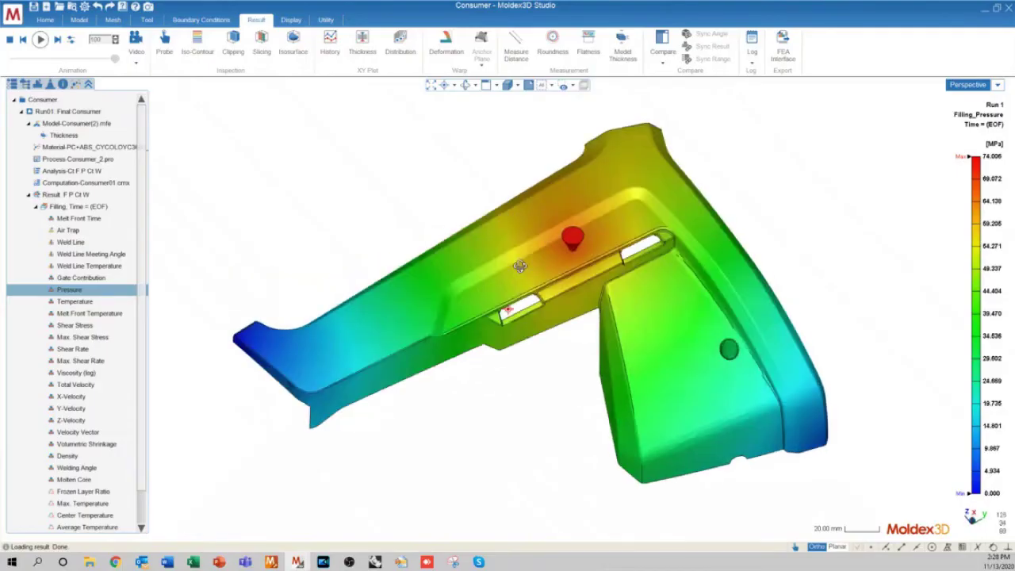
middle_drag(571, 349, 583, 330)
scroll(573, 322, up, 1)
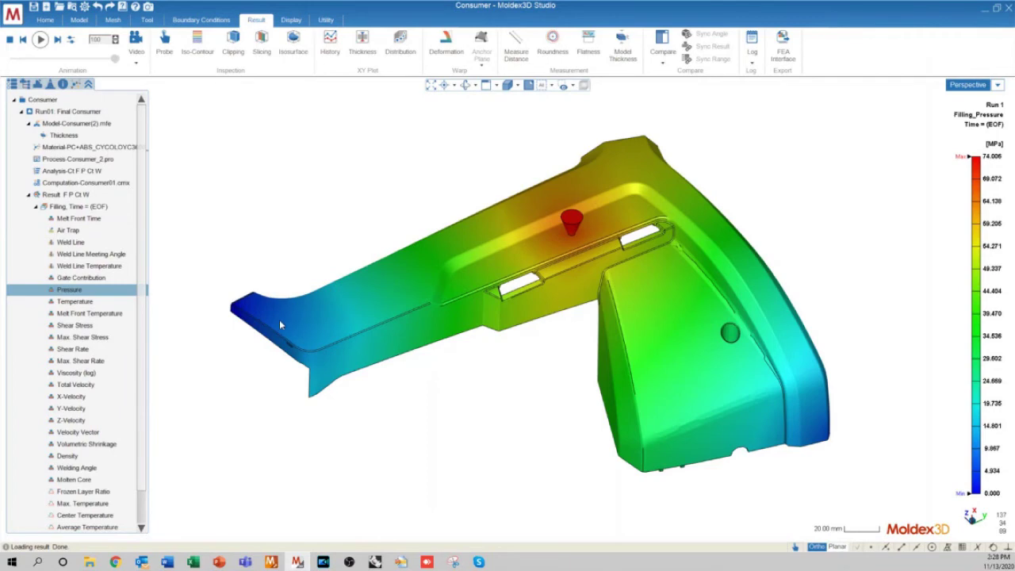
Load the filling Temperature result and review the surface temperature distribution over the whole part.
click(57, 302)
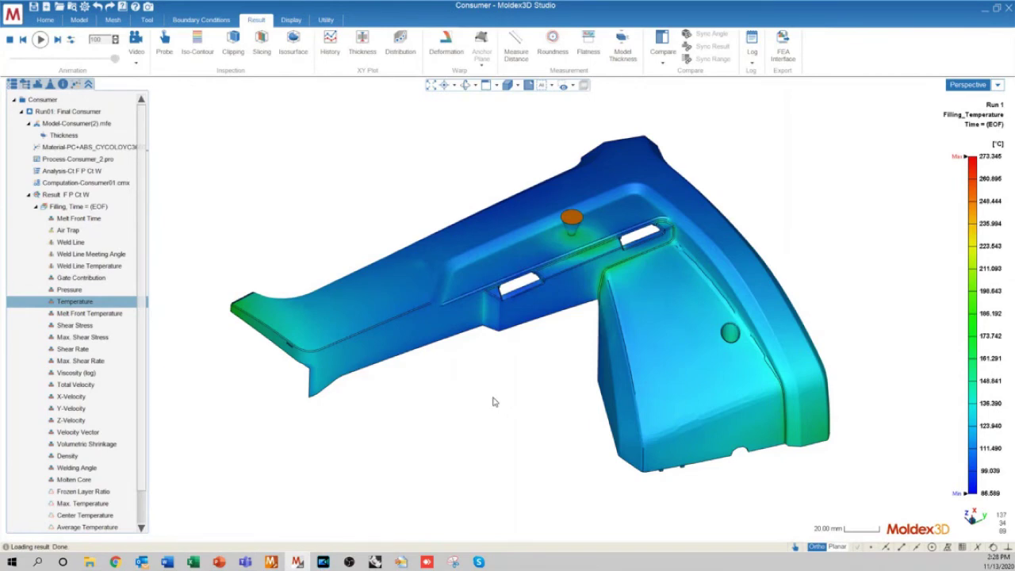
mouse_move(492, 403)
middle_down()
mouse_move(329, 324)
mouse_move(401, 358)
mouse_move(398, 430)
mouse_move(275, 468)
mouse_move(357, 487)
mouse_move(363, 376)
mouse_move(406, 362)
mouse_move(454, 403)
middle_up()
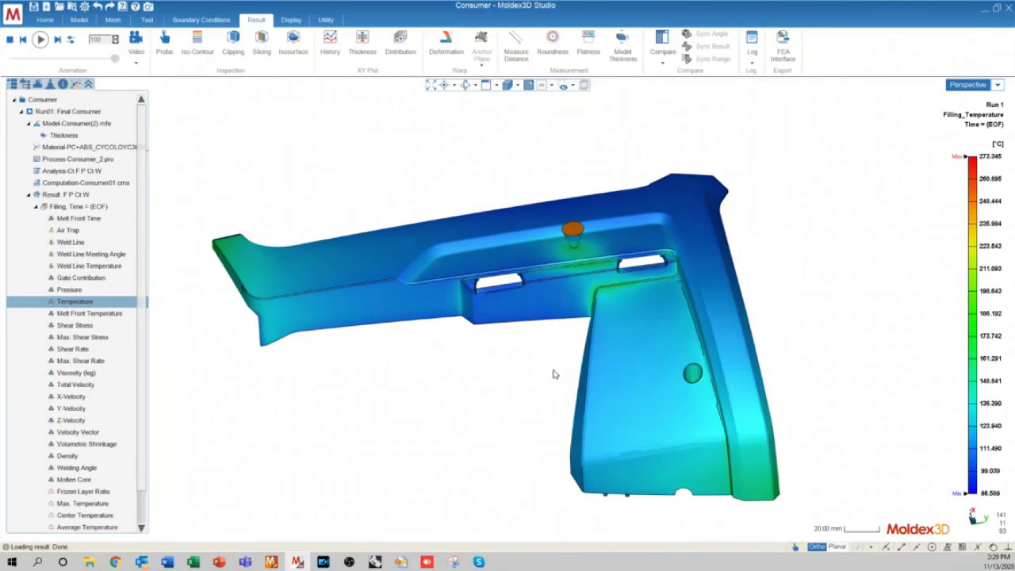
scroll(629, 360, down, 5)
scroll(489, 428, up, 3)
scroll(466, 443, up, 2)
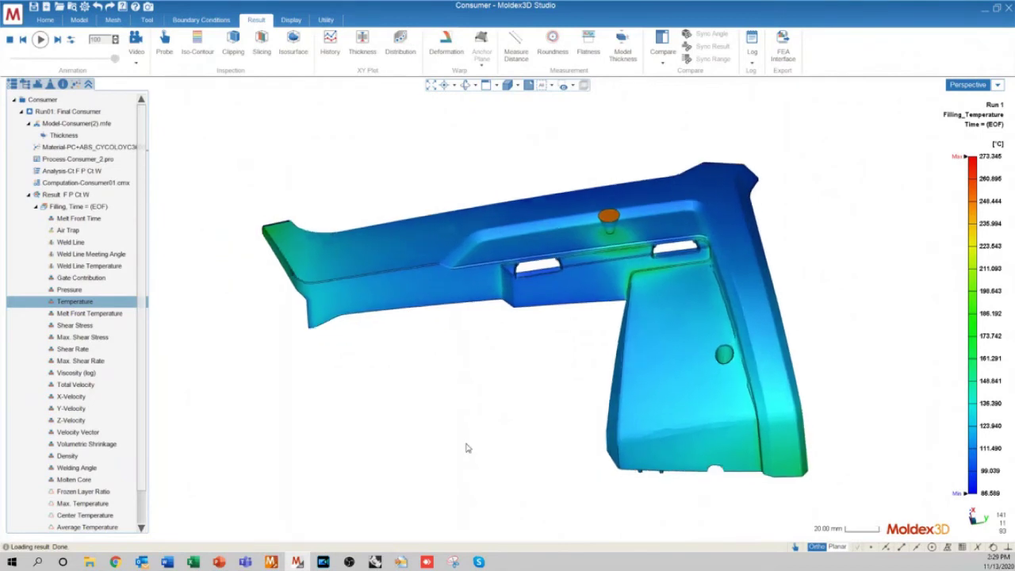
mouse_move(623, 250)
middle_down()
mouse_move(571, 263)
mouse_move(631, 275)
middle_up()
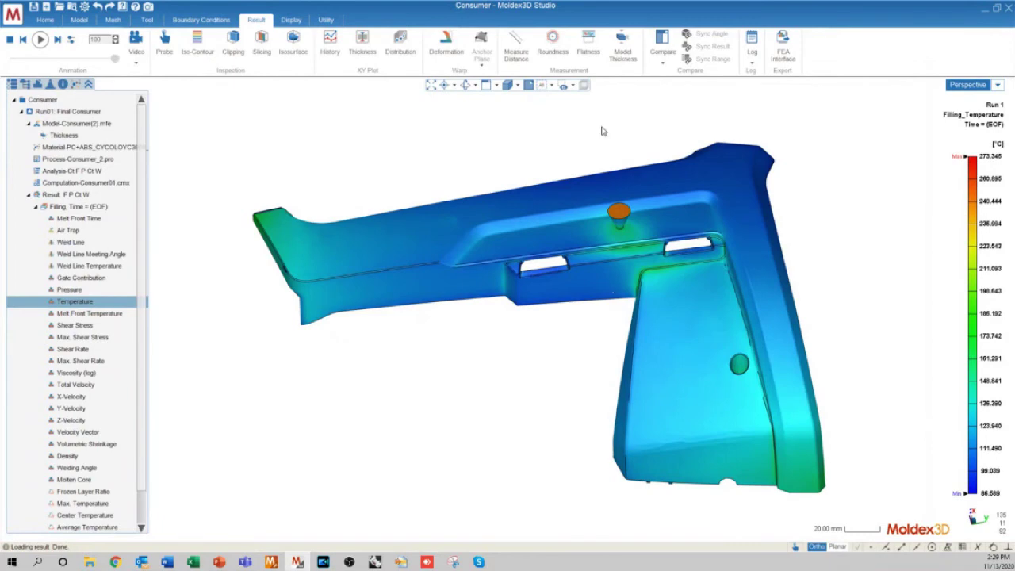
Examine the temperature distribution close up around the gate and between the two slots.
scroll(603, 222, up, 4)
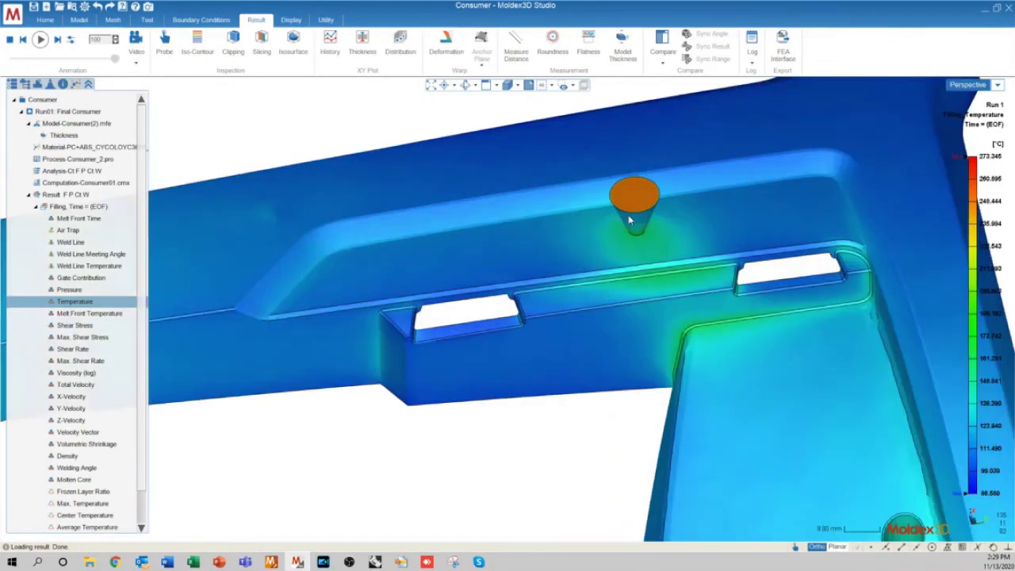
scroll(631, 220, up, 1)
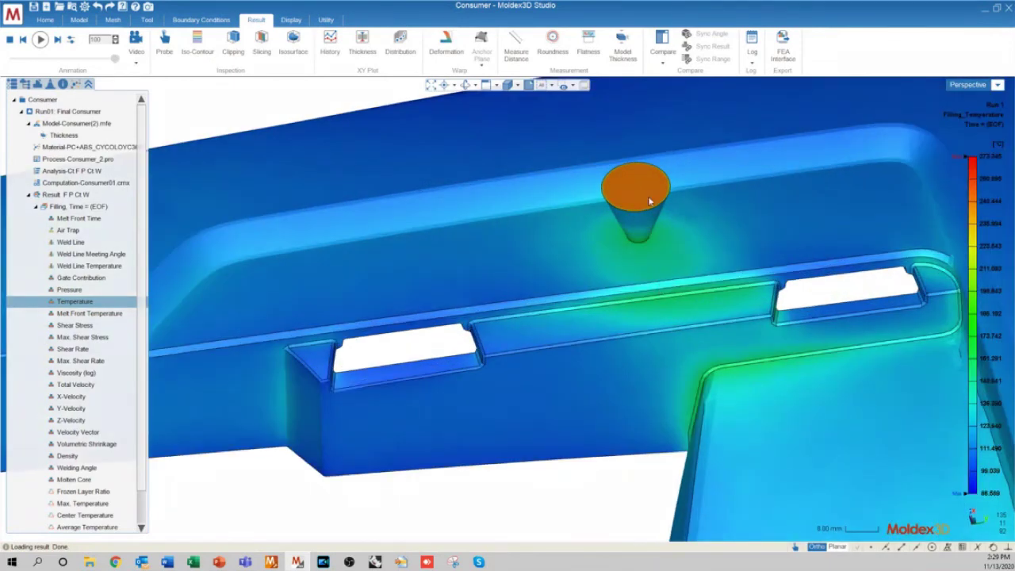
scroll(650, 199, down, 1)
scroll(652, 200, down, 1)
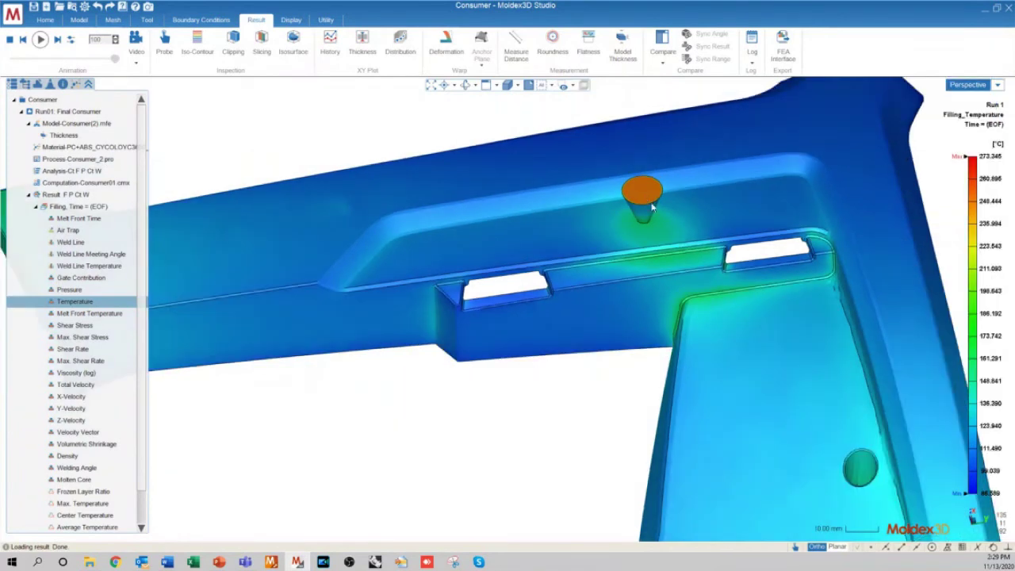
Examine the surface temperature over the whole part, comparing the gate and slot area with the arm's far end and the large panel.
scroll(690, 210, down, 2)
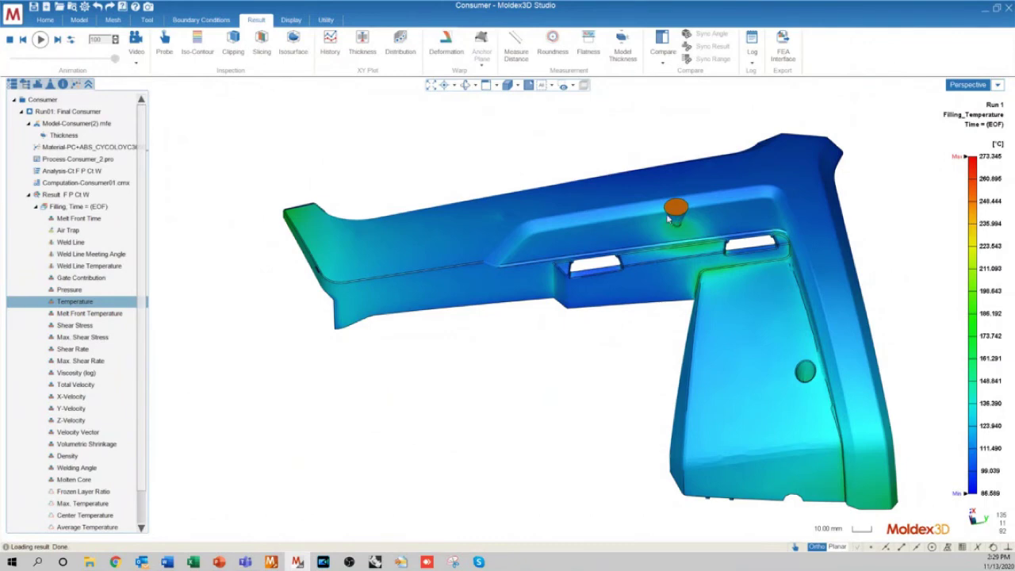
scroll(539, 250, up, 3)
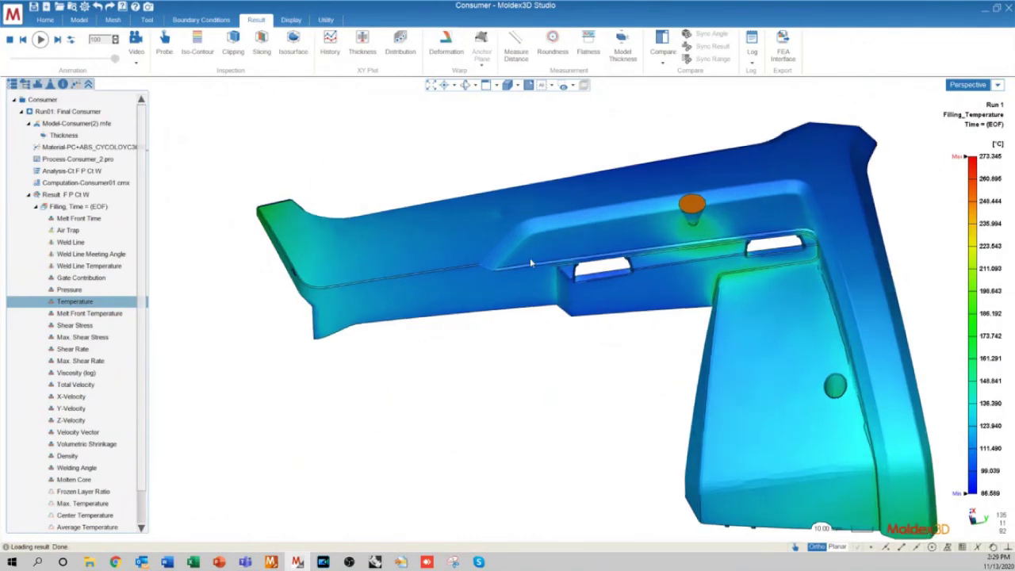
scroll(531, 271, up, 2)
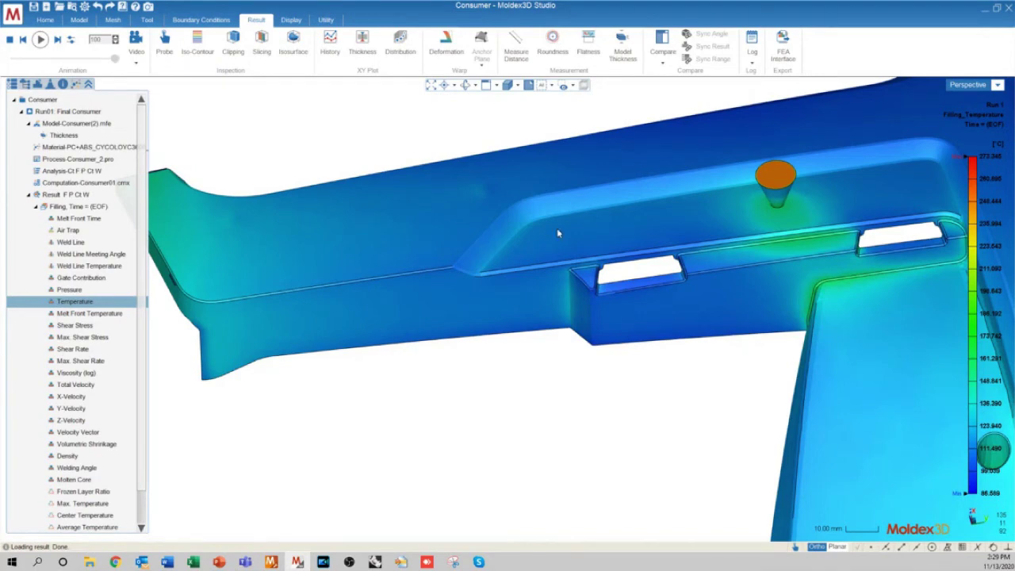
scroll(507, 277, down, 5)
mouse_move(505, 281)
middle_down()
mouse_move(460, 299)
mouse_move(523, 229)
mouse_move(486, 283)
mouse_move(537, 325)
mouse_move(604, 295)
mouse_move(594, 289)
mouse_move(596, 299)
middle_up()
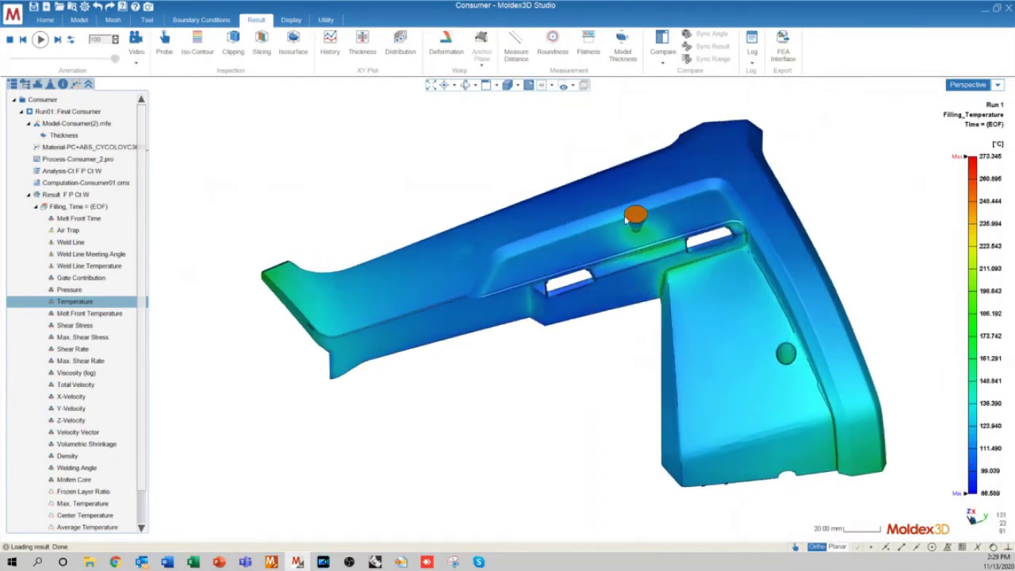
scroll(626, 222, up, 1)
scroll(547, 297, down, 2)
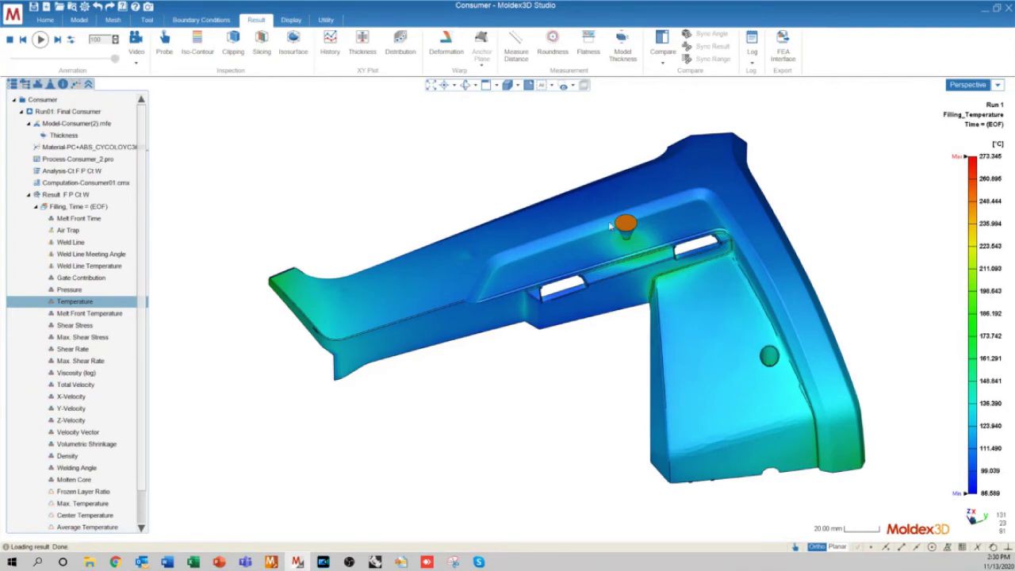
scroll(587, 230, down, 3)
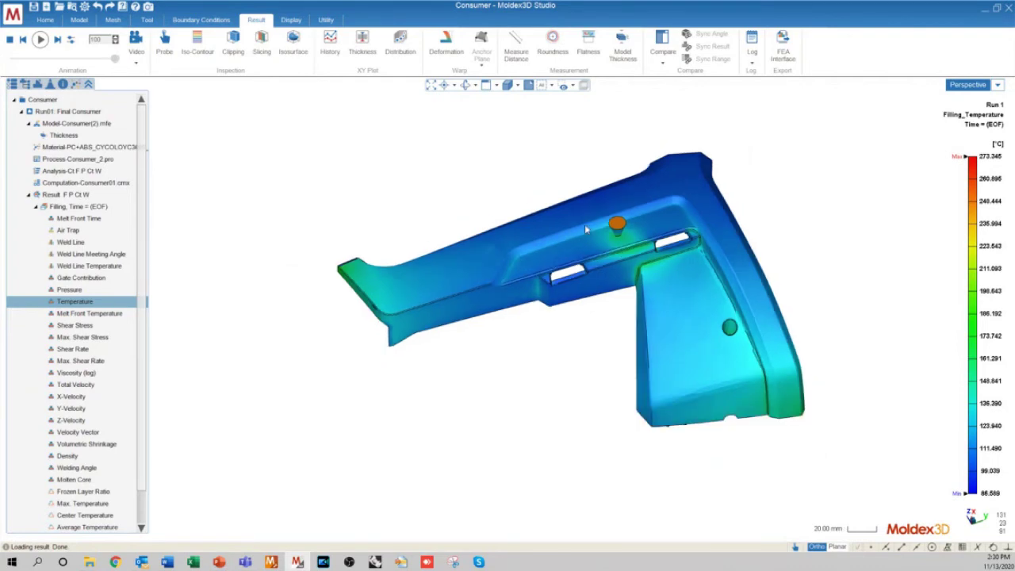
scroll(564, 254, up, 2)
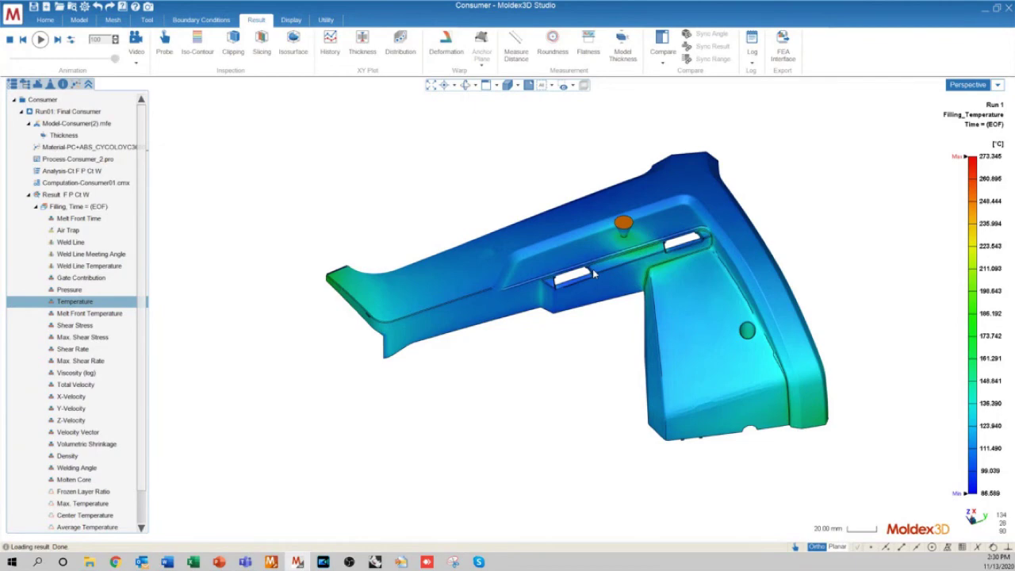
scroll(593, 273, up, 3)
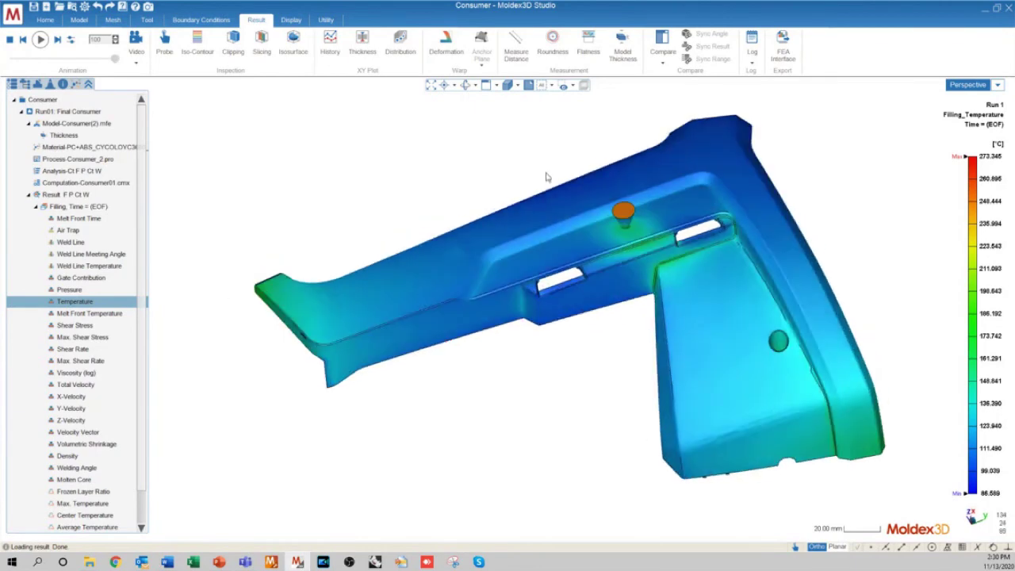
middle_drag(597, 403, 455, 334)
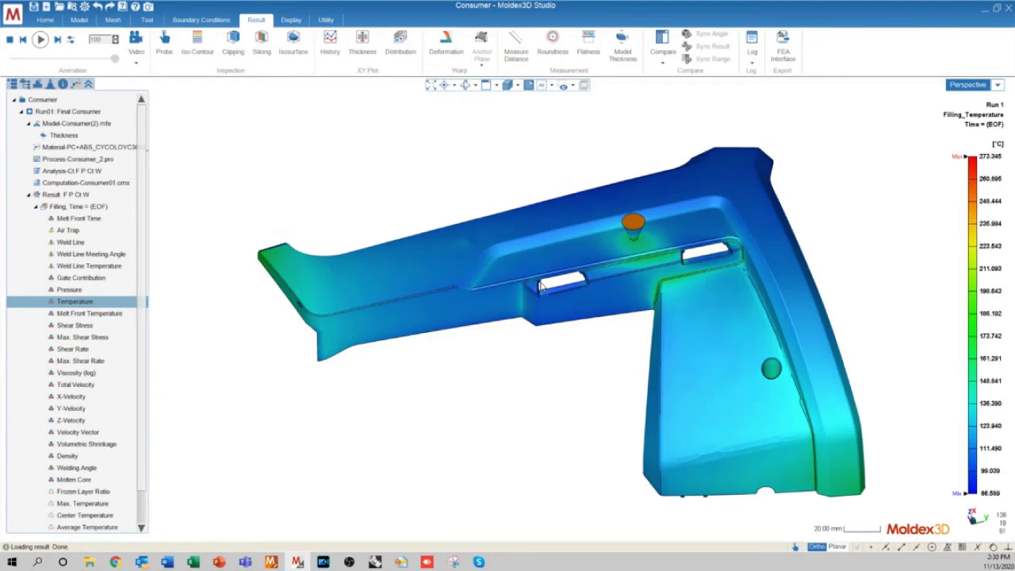
Display the filling temperature as a dynamic isosurface and raise its value to 262.027 °C.
click(293, 46)
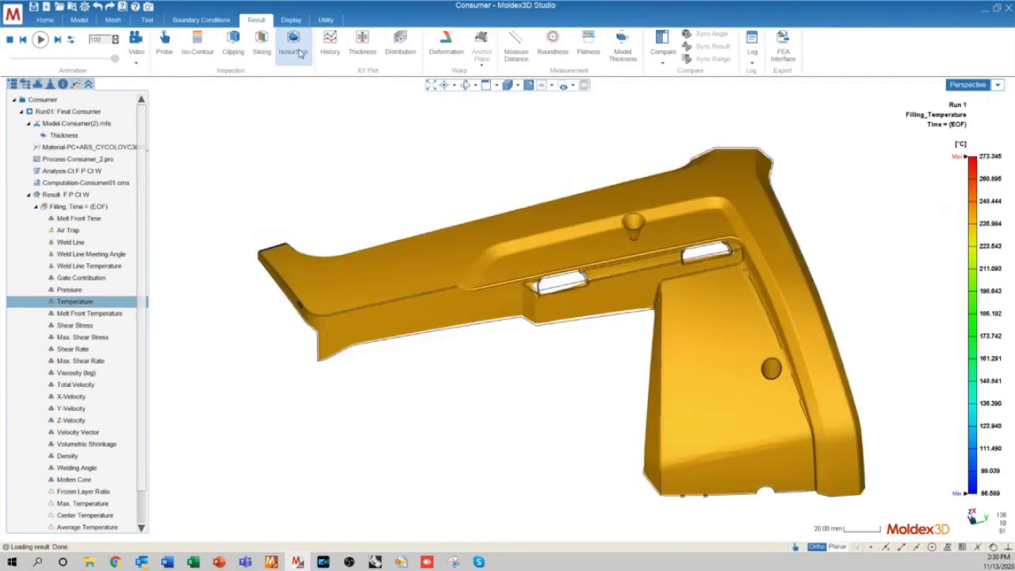
middle_drag(363, 260, 431, 373)
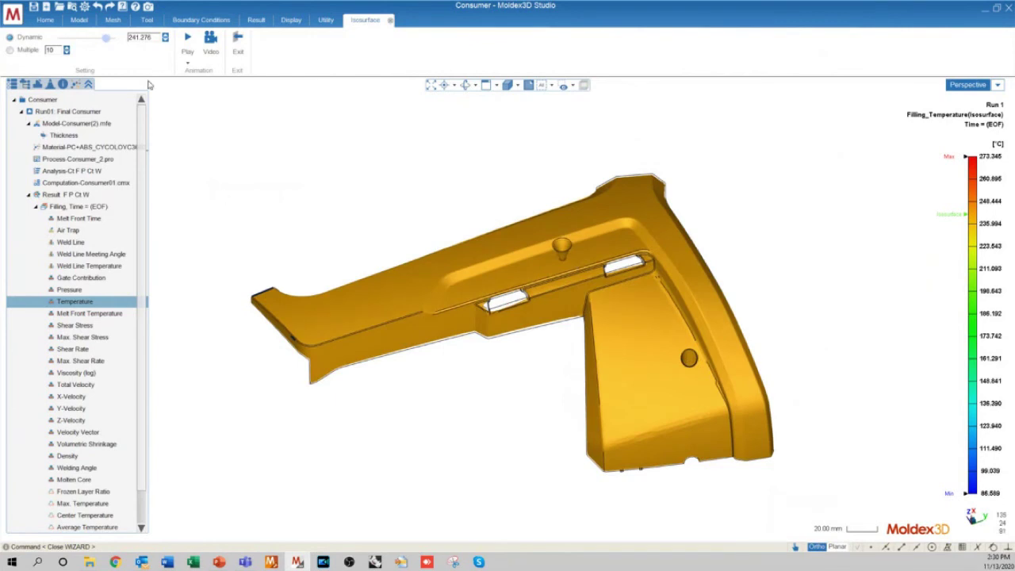
drag(106, 39, 113, 45)
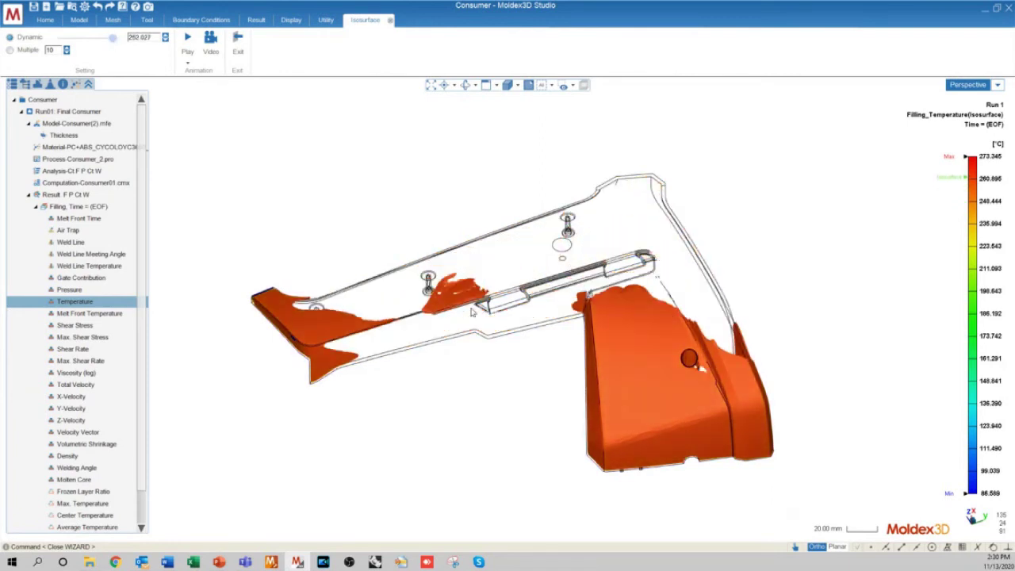
Examine the extent of the temperature isosurface at the arm's far end, beside the slots and gate, and across the large panel.
mouse_move(505, 337)
middle_down()
mouse_move(370, 269)
mouse_move(509, 313)
mouse_move(507, 299)
mouse_move(504, 395)
middle_up()
scroll(278, 317, up, 5)
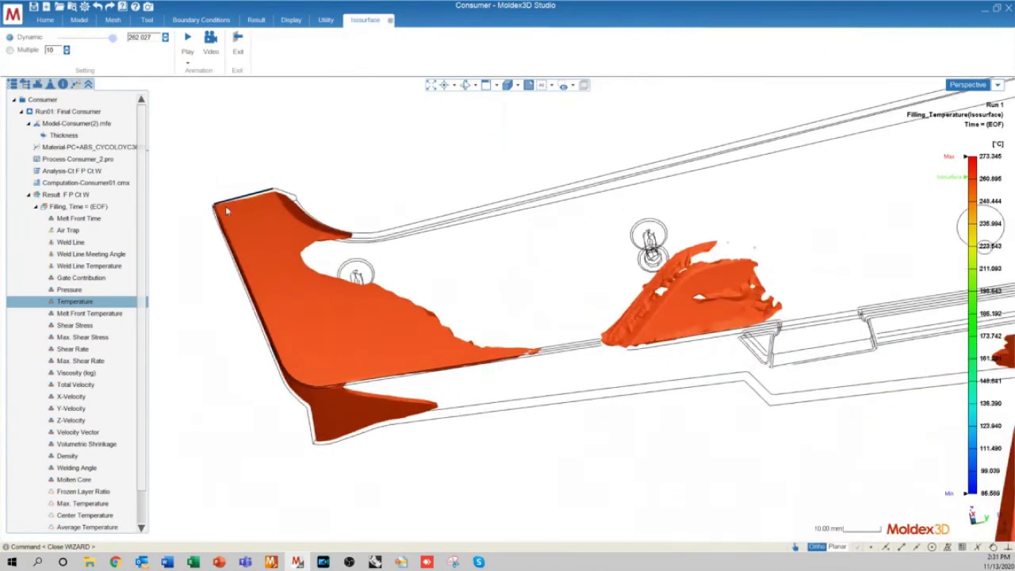
scroll(314, 280, down, 2)
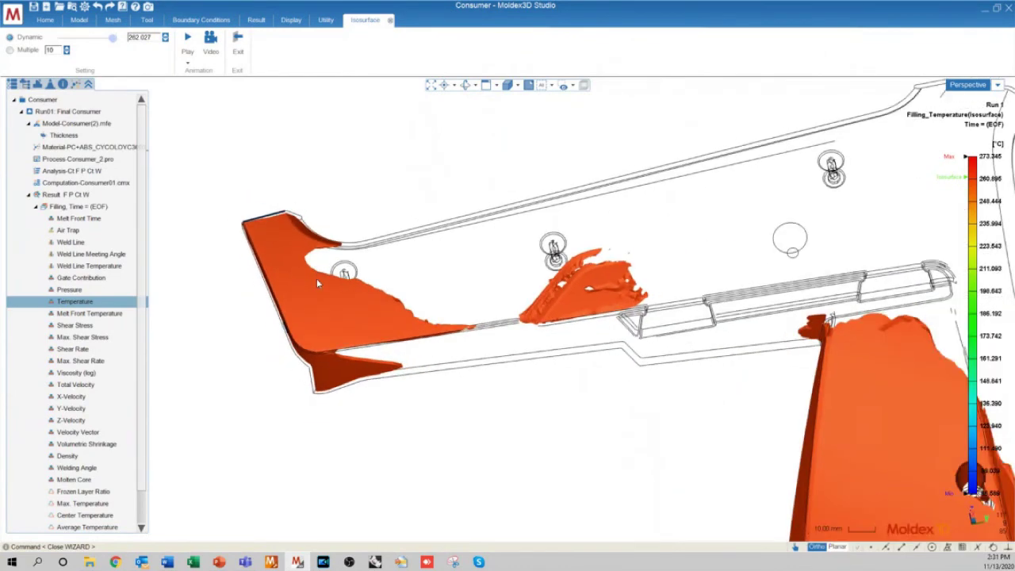
scroll(316, 279, down, 3)
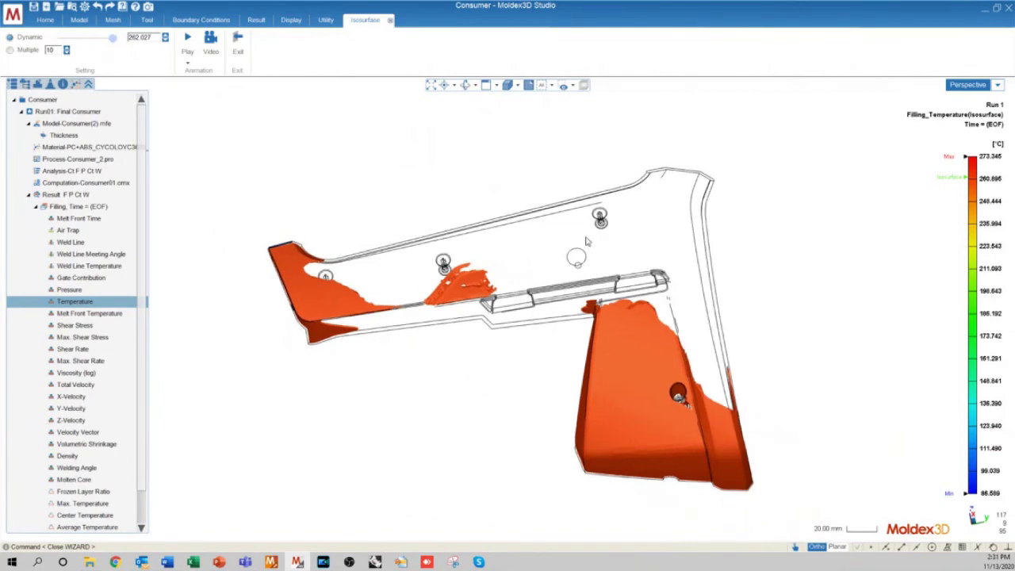
mouse_move(444, 386)
middle_down()
mouse_move(535, 275)
mouse_move(448, 267)
mouse_move(485, 323)
middle_up()
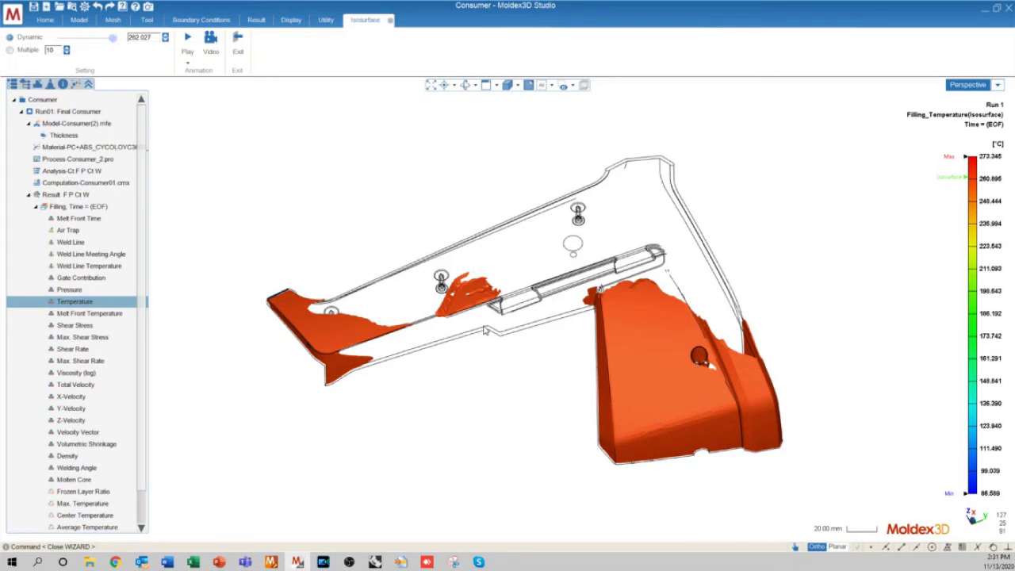
middle_drag(486, 330, 460, 339)
scroll(288, 346, up, 3)
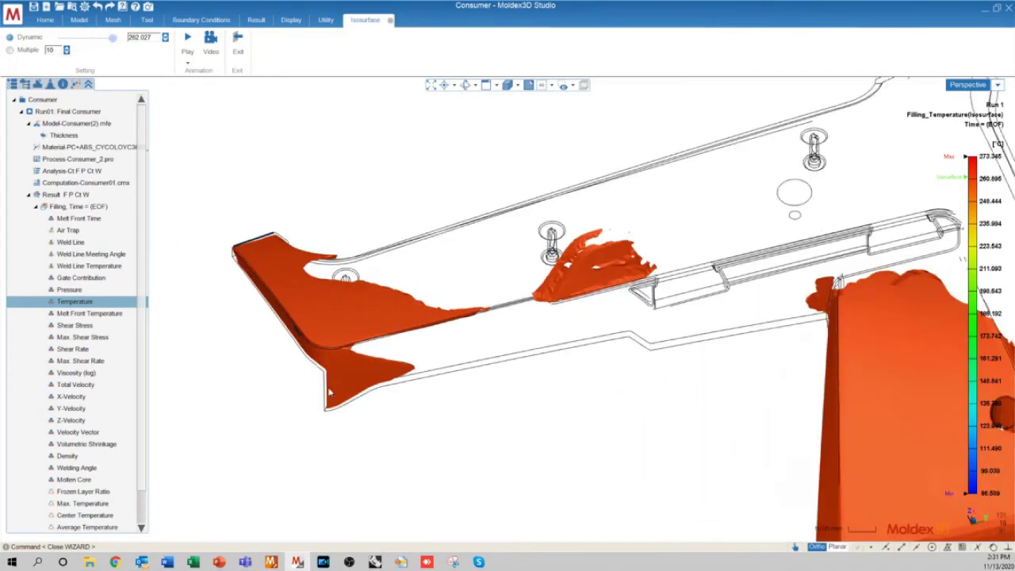
scroll(352, 301, down, 4)
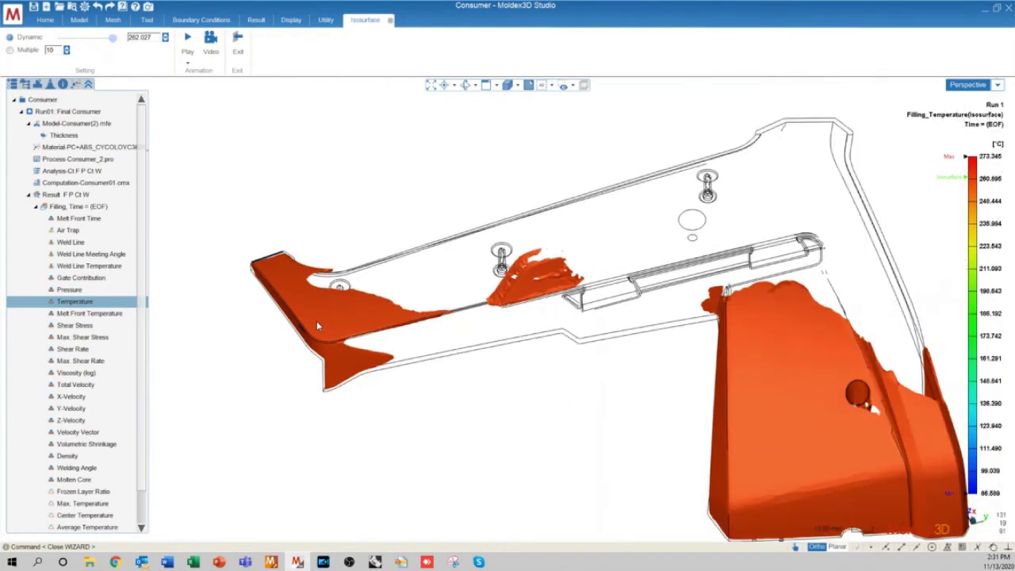
middle_drag(453, 392, 591, 274)
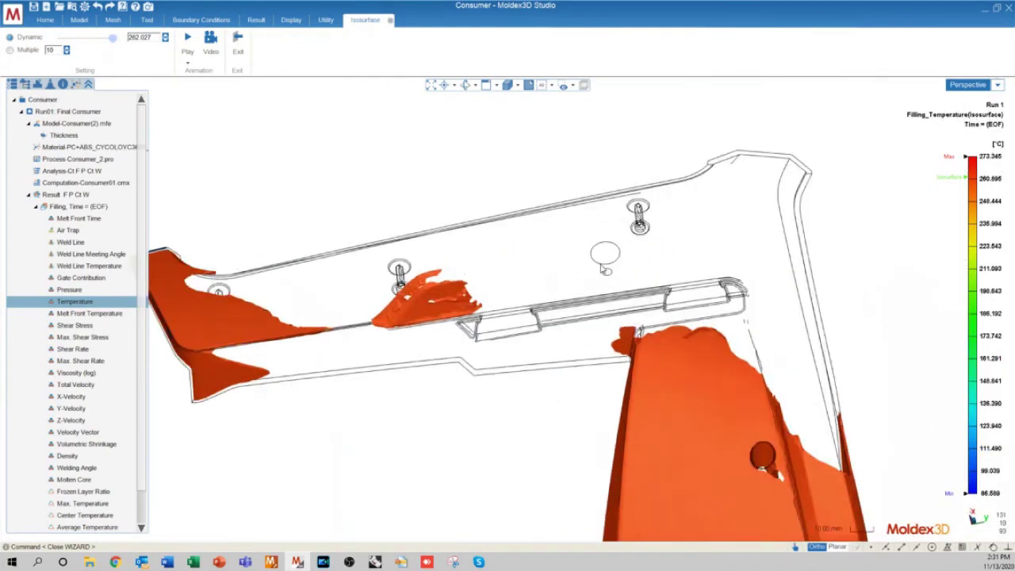
scroll(610, 269, up, 4)
scroll(631, 272, down, 4)
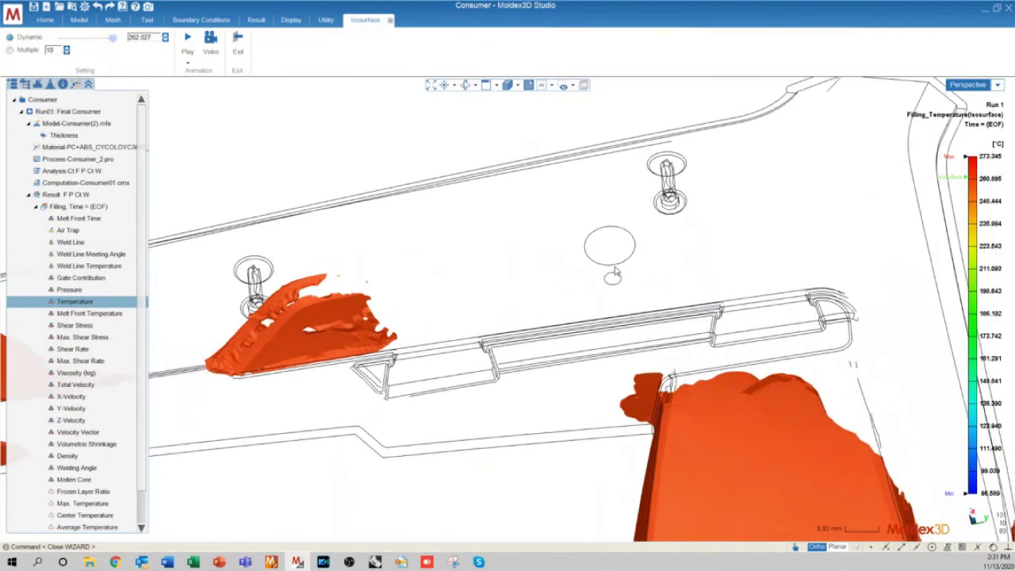
middle_drag(583, 310, 585, 308)
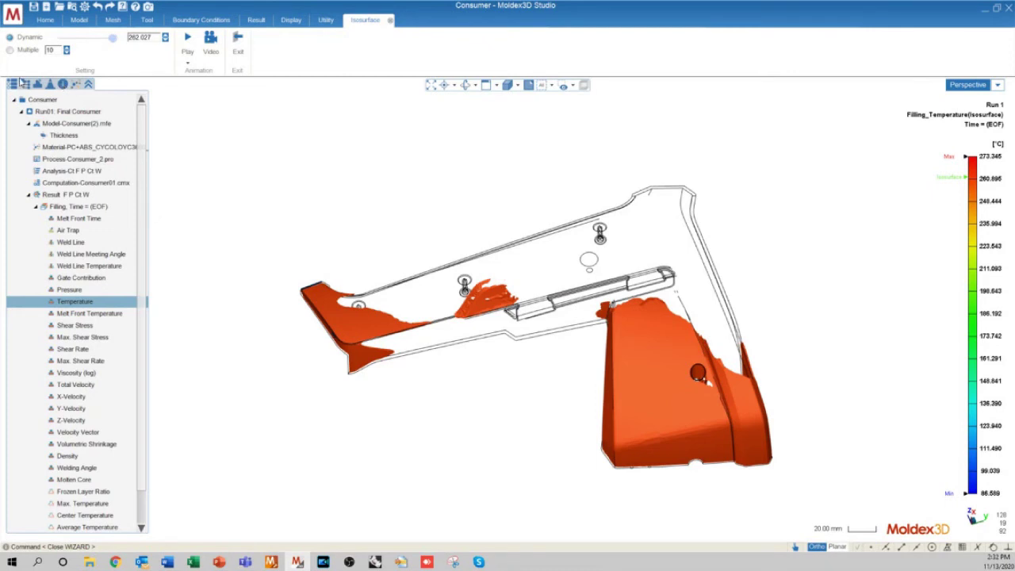
Show the run's case information and compare its melt temperature with the isosurface value and the hot region at the arm's end.
click(63, 84)
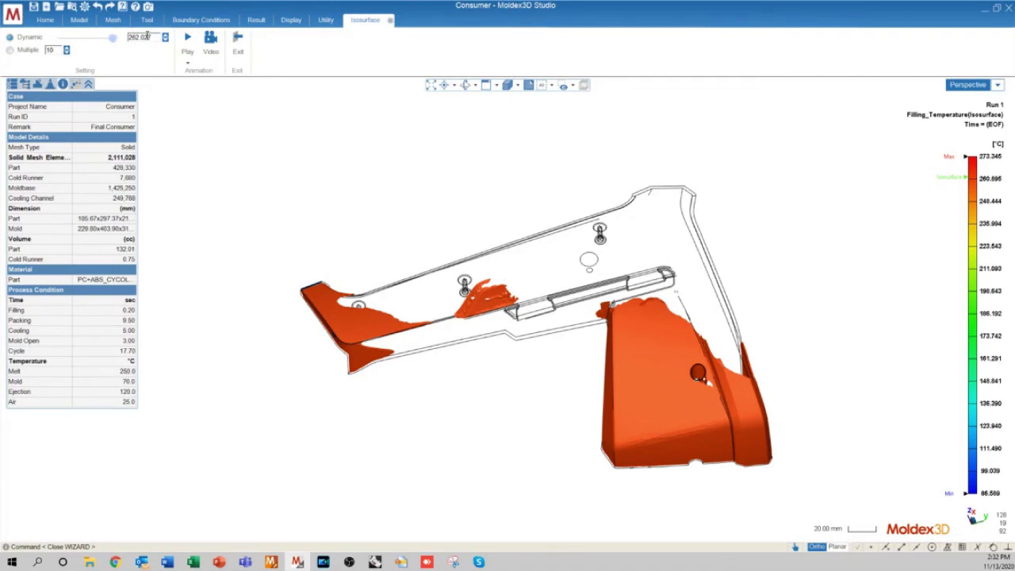
drag(156, 36, 130, 36)
click(145, 38)
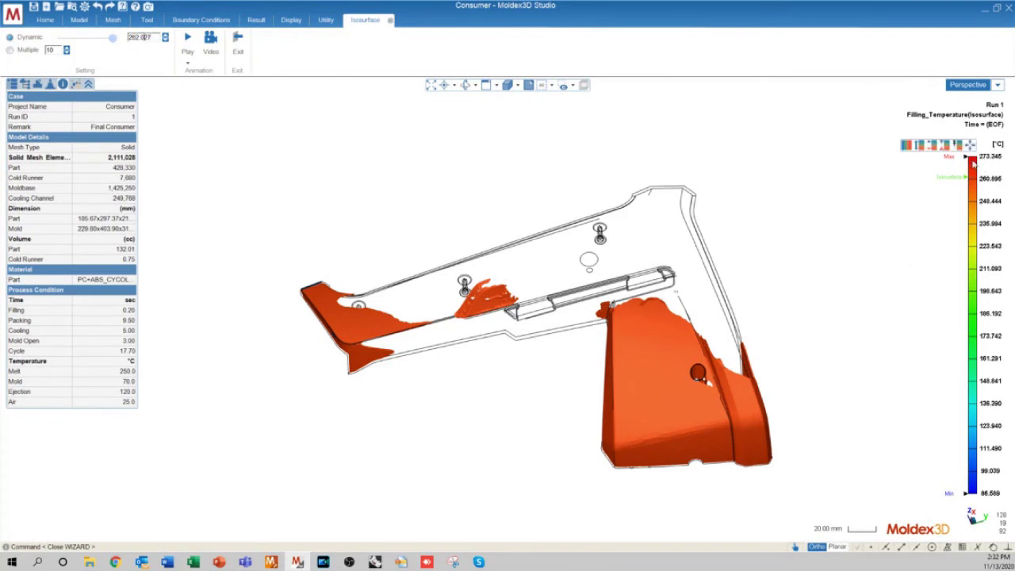
middle_drag(475, 315, 431, 275)
scroll(359, 301, up, 5)
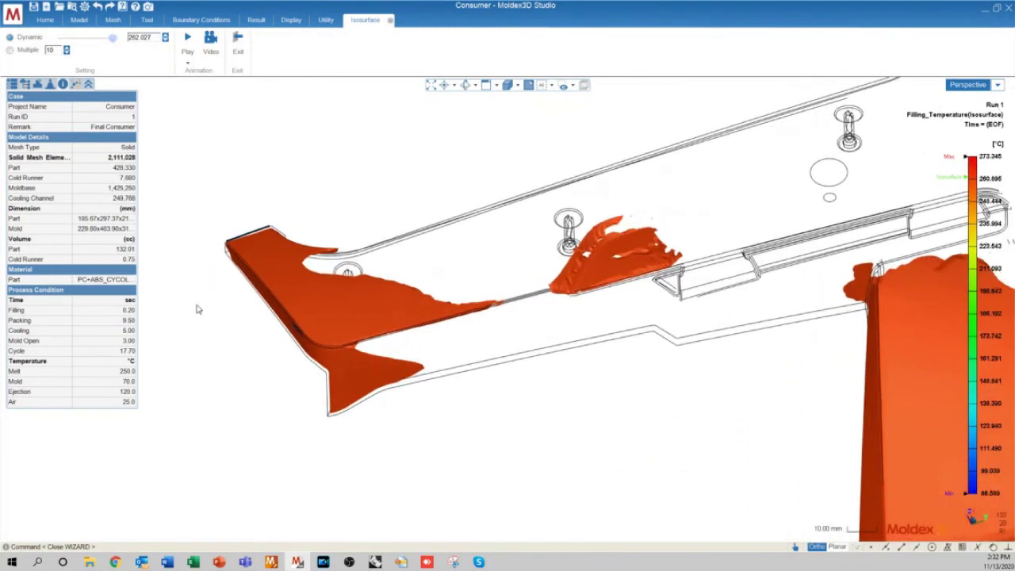
Raise the temperature isosurface to 267.686 °C and examine where the hottest melt lies within the part.
drag(113, 38, 114, 41)
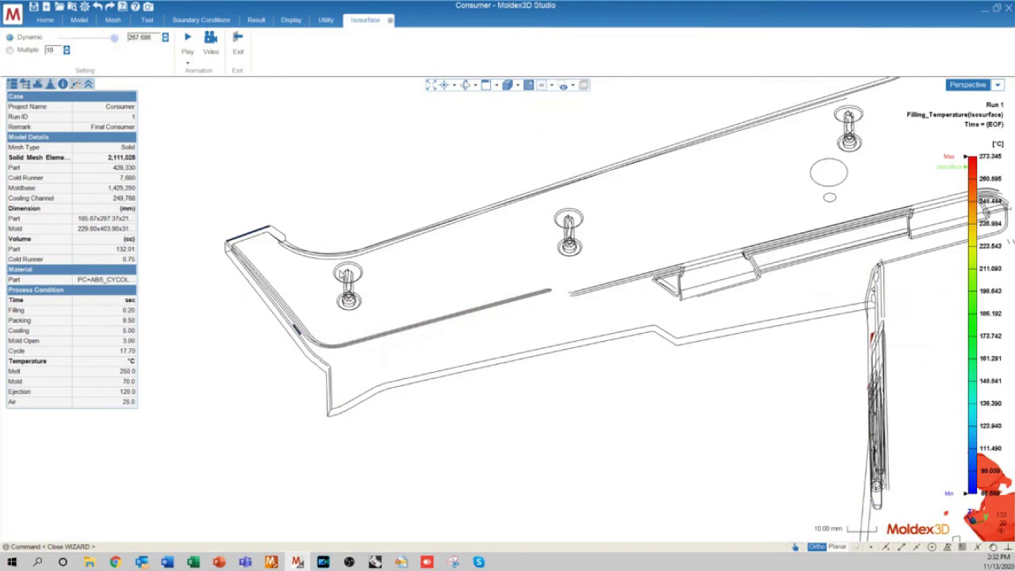
scroll(300, 332, down, 3)
scroll(646, 398, up, 3)
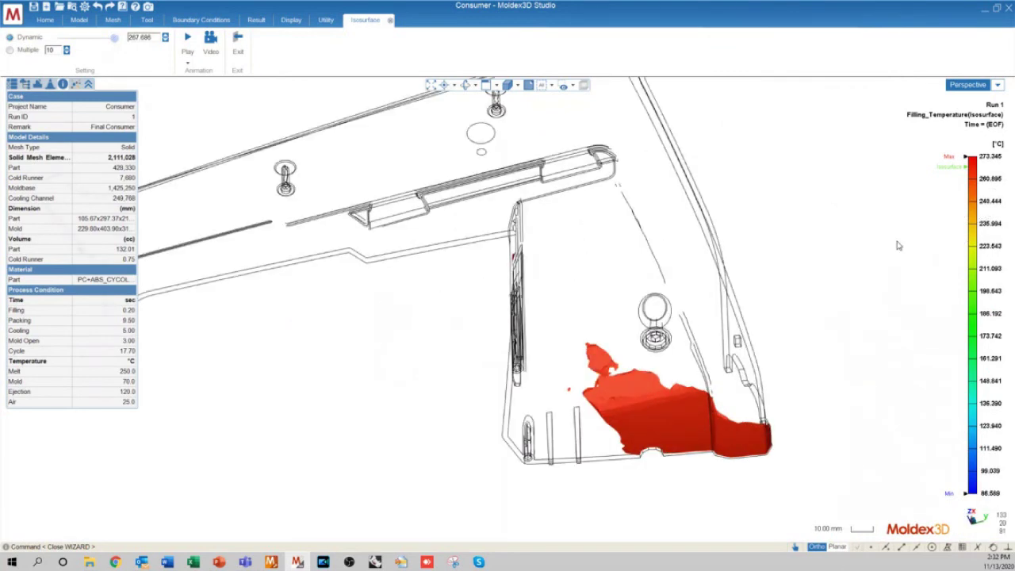
scroll(646, 398, down, 2)
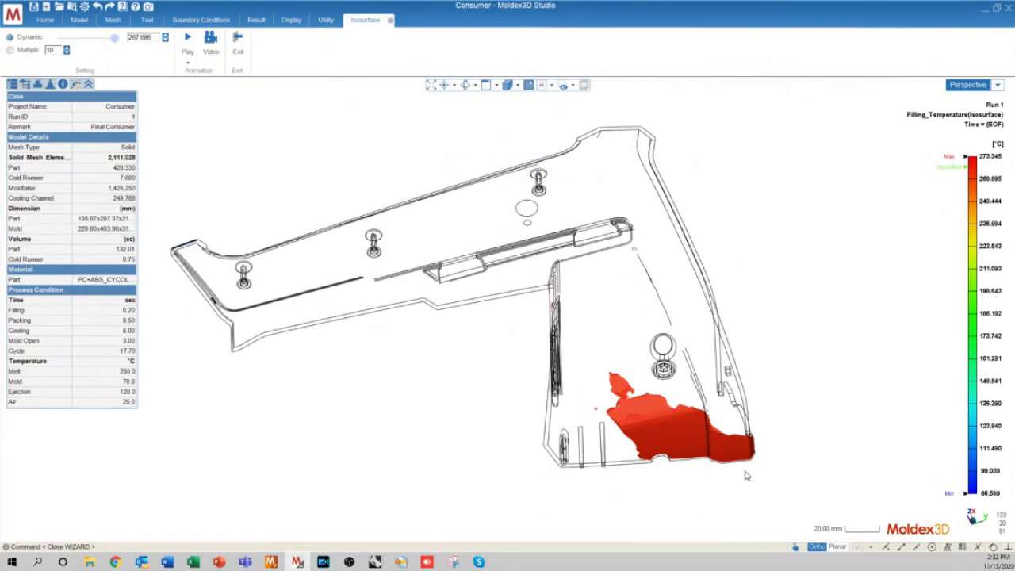
scroll(698, 508, down, 5)
mouse_move(572, 463)
middle_down()
mouse_move(544, 451)
mouse_move(571, 466)
middle_up()
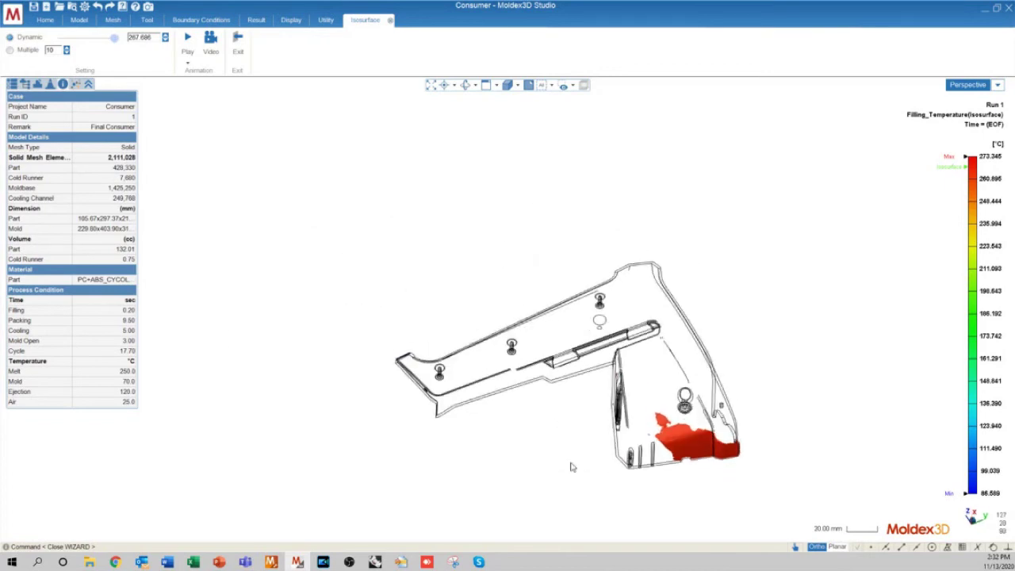
scroll(641, 443, up, 5)
mouse_move(641, 443)
middle_down()
mouse_move(619, 427)
mouse_move(640, 441)
mouse_move(653, 433)
middle_up()
scroll(641, 440, down, 2)
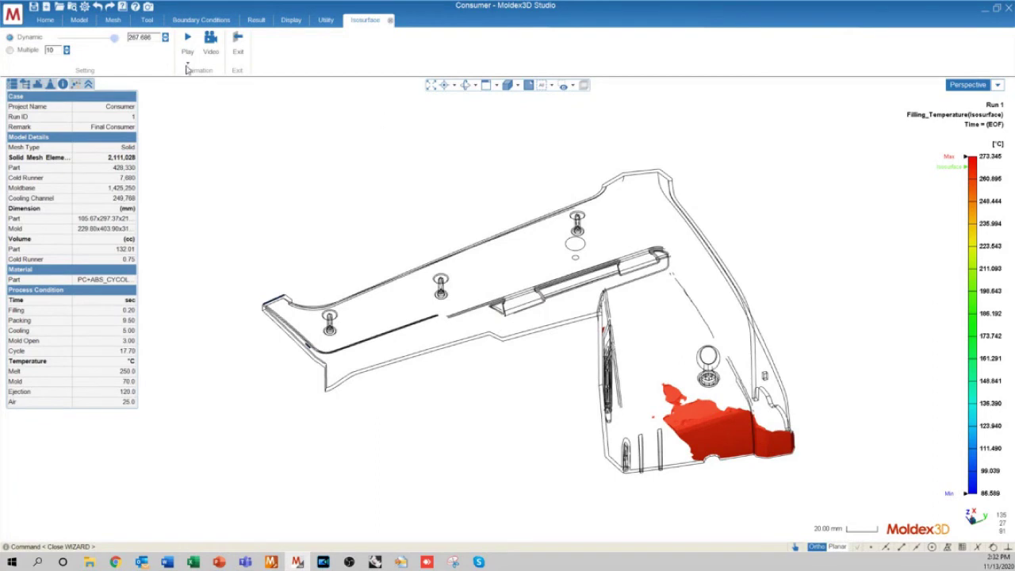
Lower the temperature isosurface to 262.027 °C and inspect the hot regions relative to the gate from several angles.
drag(115, 41, 111, 41)
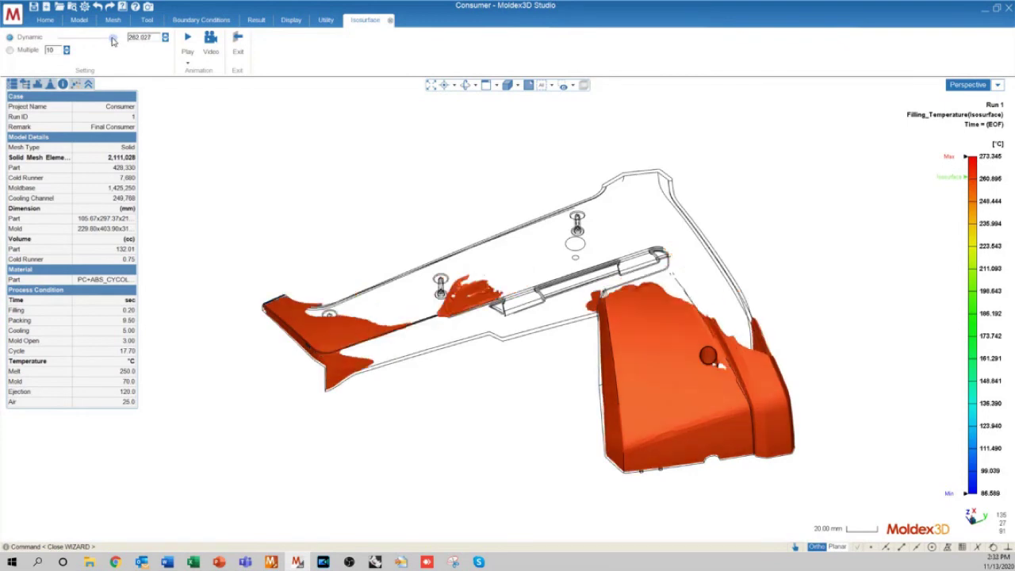
scroll(381, 344, up, 1)
scroll(381, 344, up, 2)
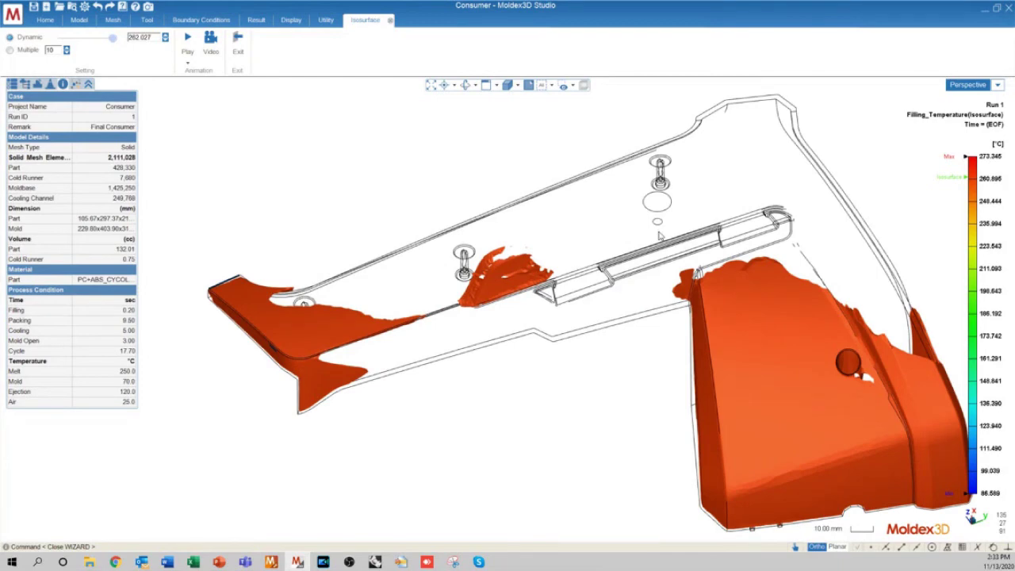
scroll(646, 249, down, 2)
mouse_move(646, 249)
middle_down()
mouse_move(437, 333)
mouse_move(648, 309)
middle_up()
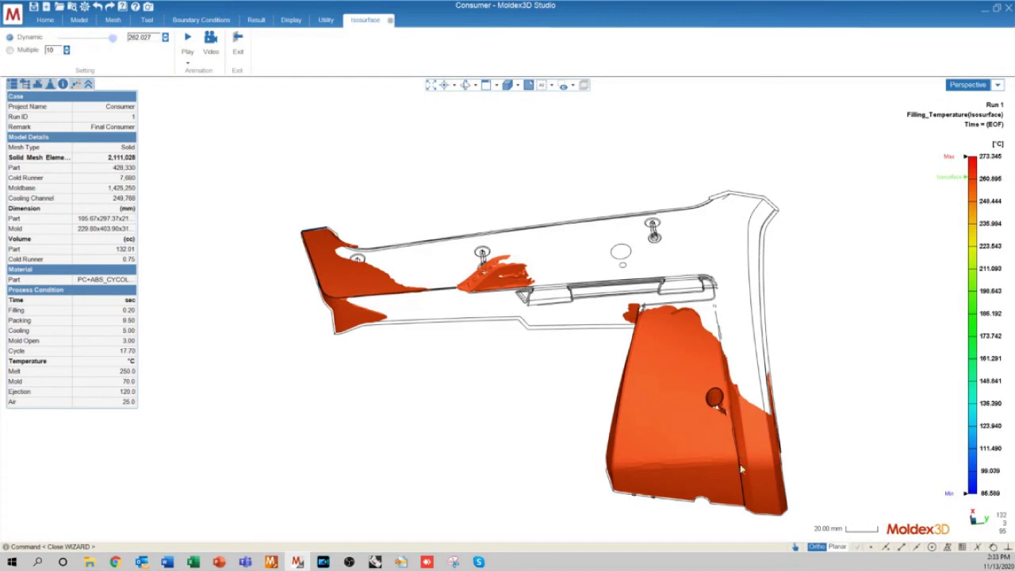
mouse_move(566, 386)
middle_down()
mouse_move(444, 408)
mouse_move(566, 433)
mouse_move(575, 359)
mouse_move(563, 385)
mouse_move(621, 444)
mouse_move(511, 386)
mouse_move(548, 364)
mouse_move(546, 385)
mouse_move(526, 336)
mouse_move(578, 328)
mouse_move(528, 376)
mouse_move(599, 236)
middle_up()
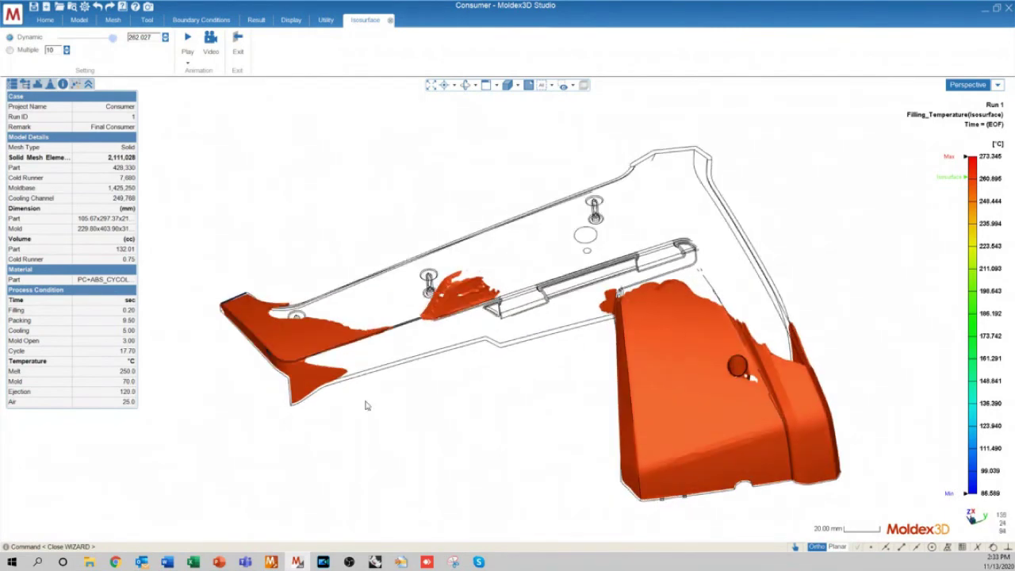
middle_drag(458, 424, 578, 361)
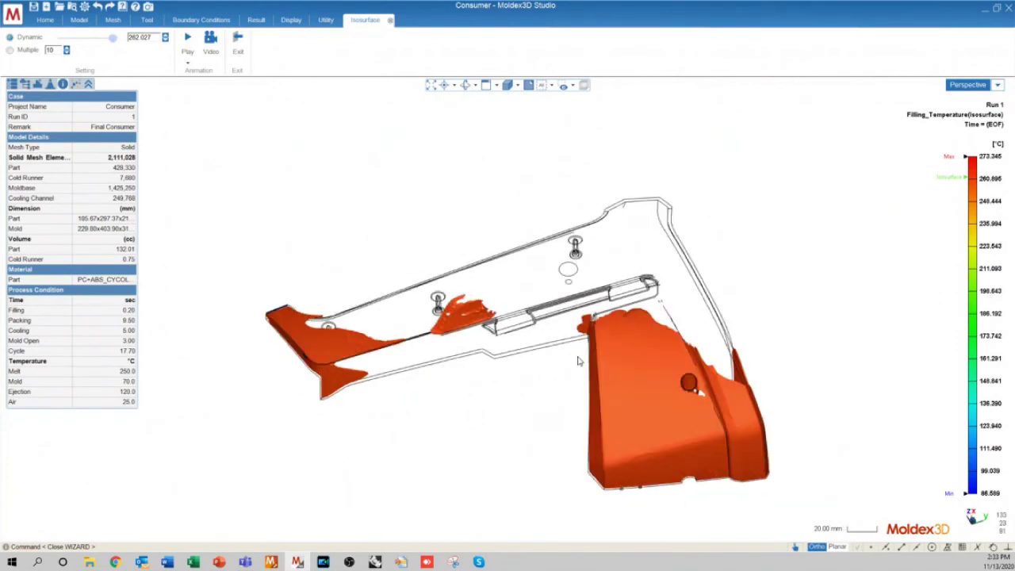
scroll(326, 325, up, 2)
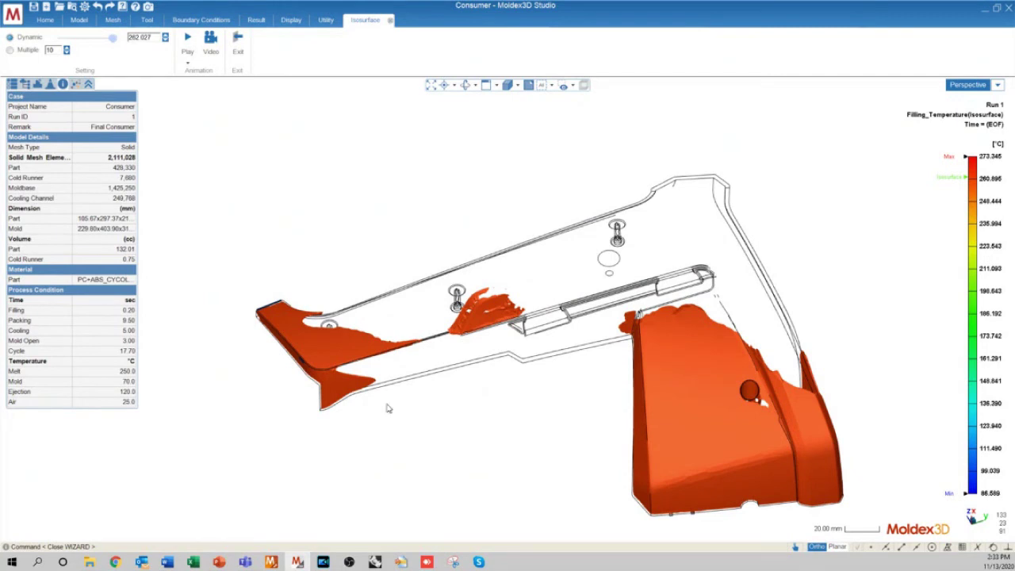
Show the run's result tree again and expand the packing results at end of packing.
scroll(440, 408, down, 2)
middle_drag(480, 359, 209, 335)
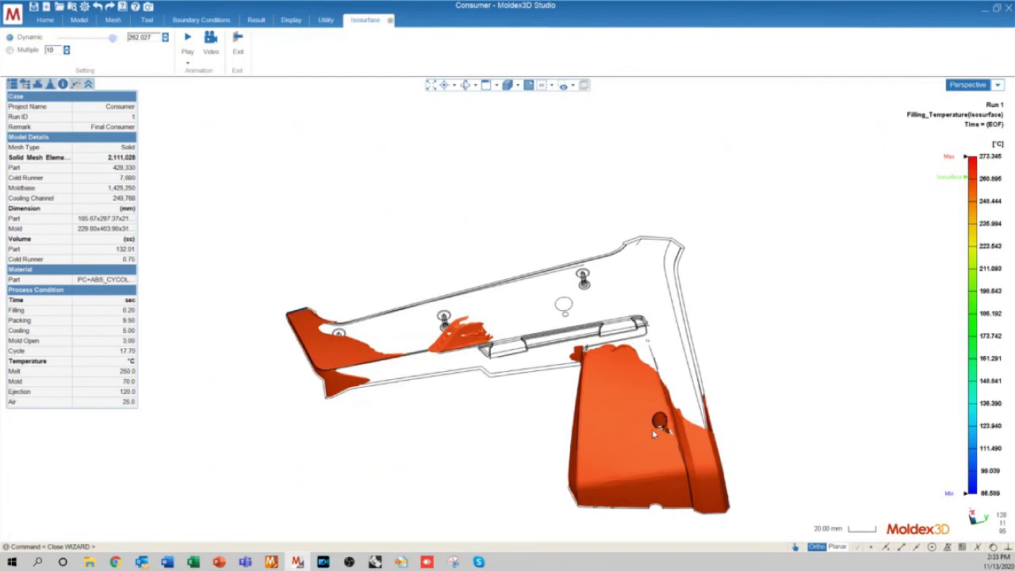
mouse_move(650, 436)
middle_down()
mouse_move(341, 395)
mouse_move(654, 412)
mouse_move(516, 421)
mouse_move(516, 381)
mouse_move(508, 393)
middle_up()
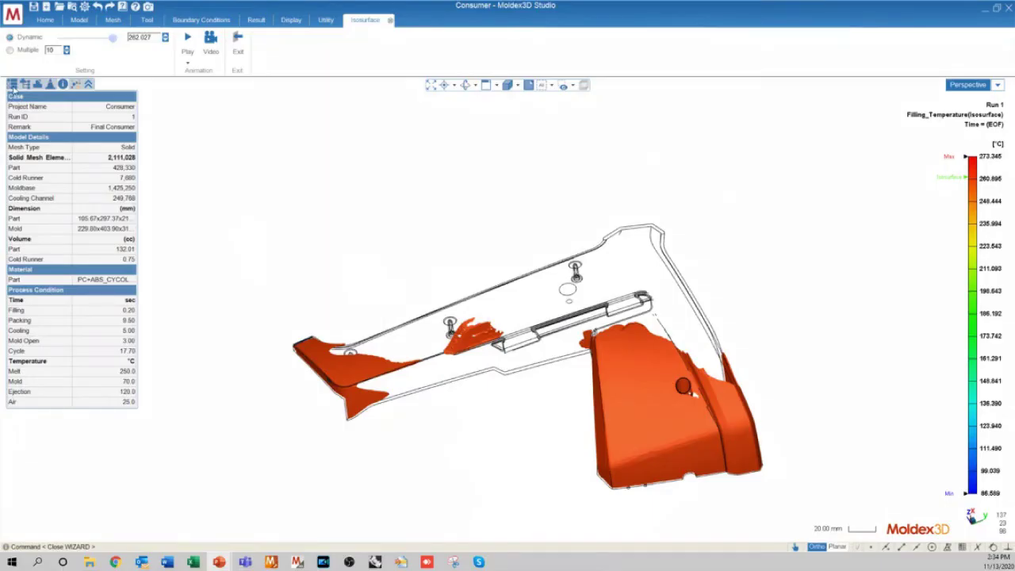
click(14, 85)
scroll(61, 208, down, 2)
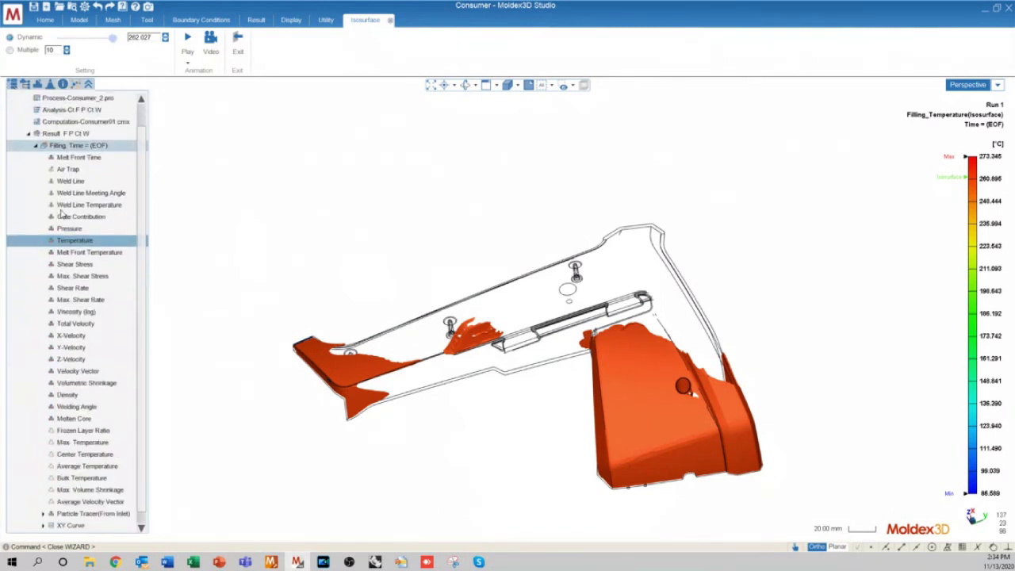
scroll(61, 212, down, 1)
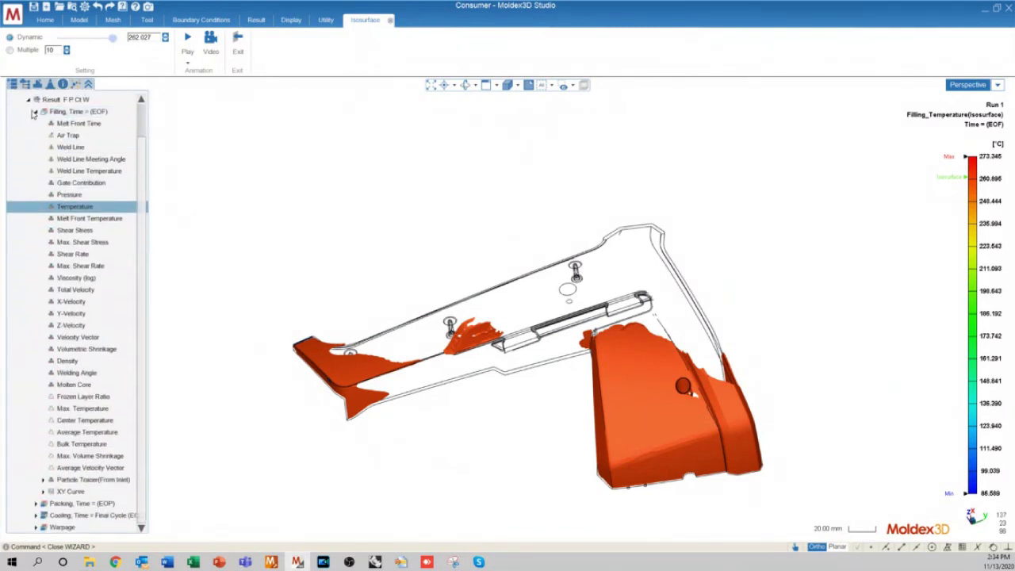
click(35, 503)
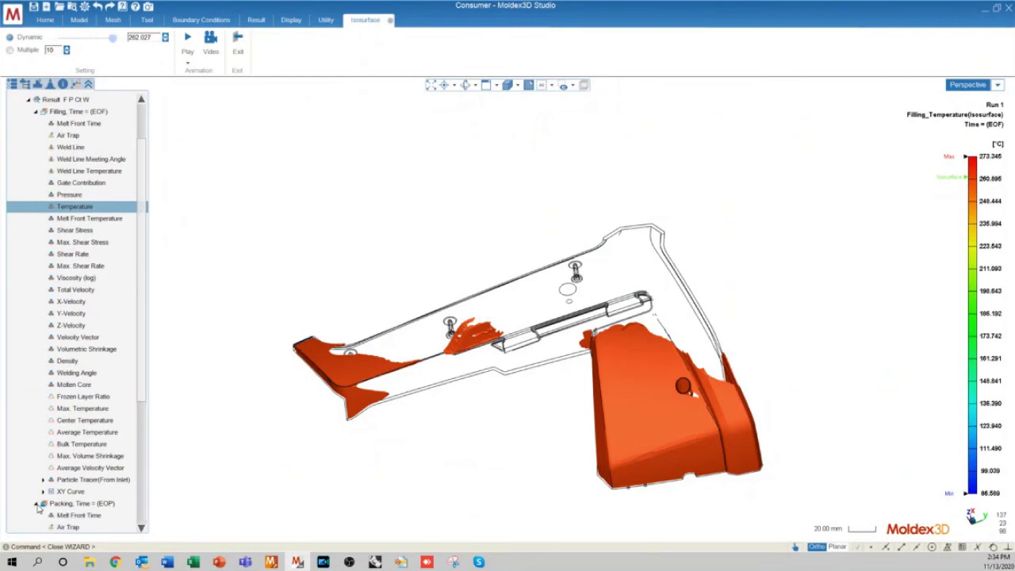
scroll(52, 377, down, 4)
scroll(52, 377, down, 4)
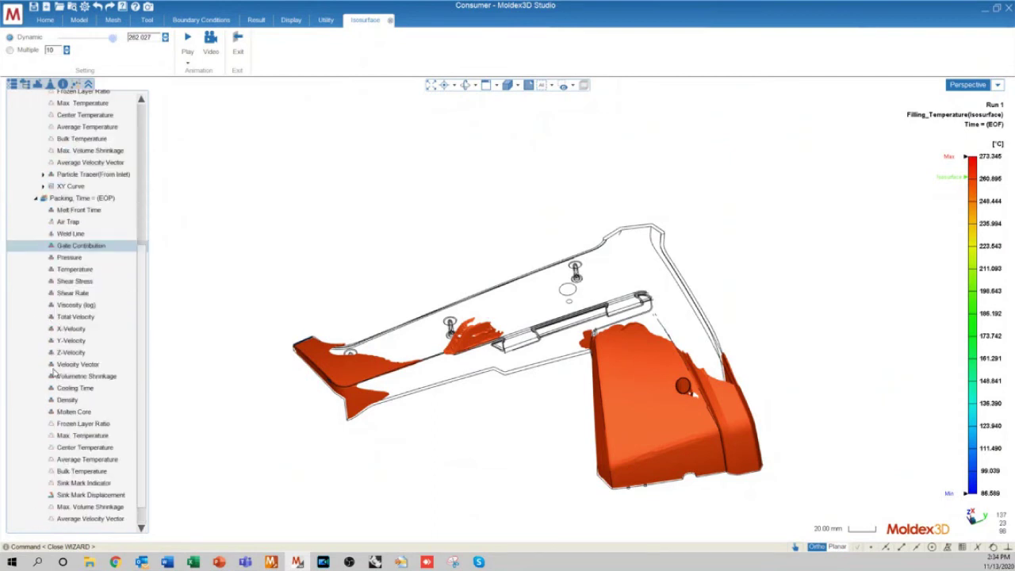
middle_drag(467, 364, 428, 364)
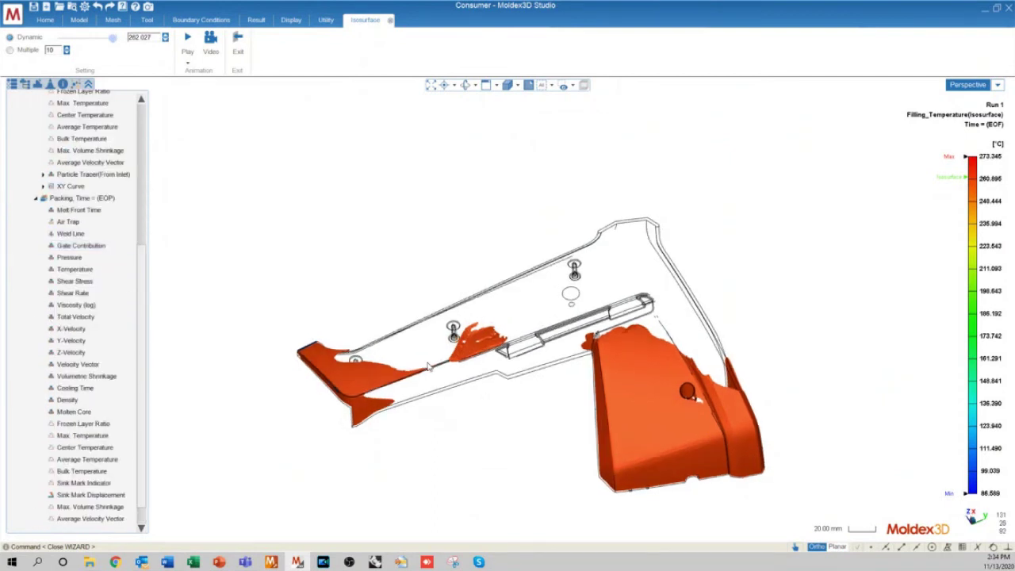
Display the Packing Pressure result at end of packing and exit the isosurface mode to see pressure on the whole part.
click(69, 257)
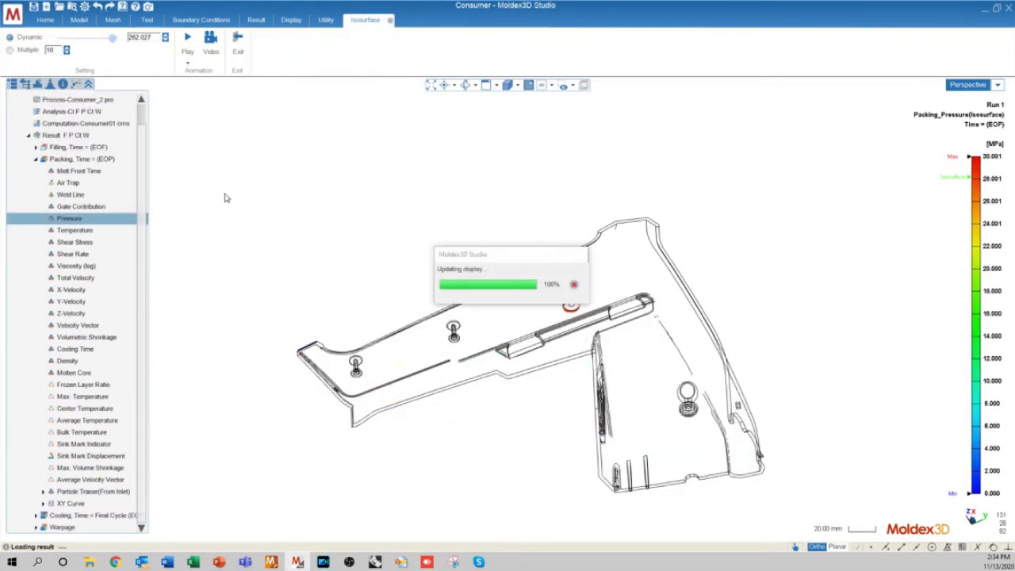
click(390, 21)
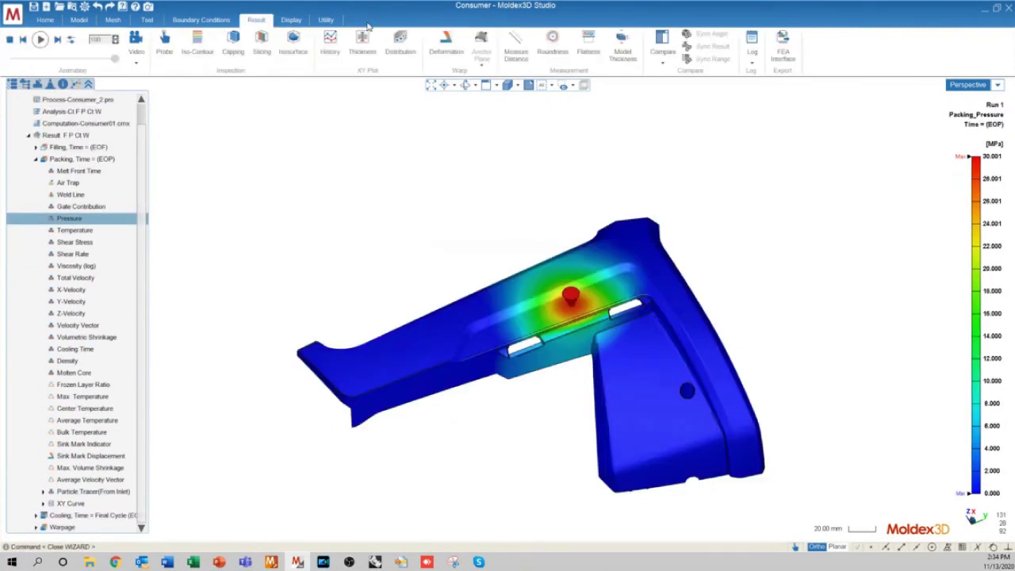
middle_drag(521, 380, 586, 360)
scroll(586, 360, up, 2)
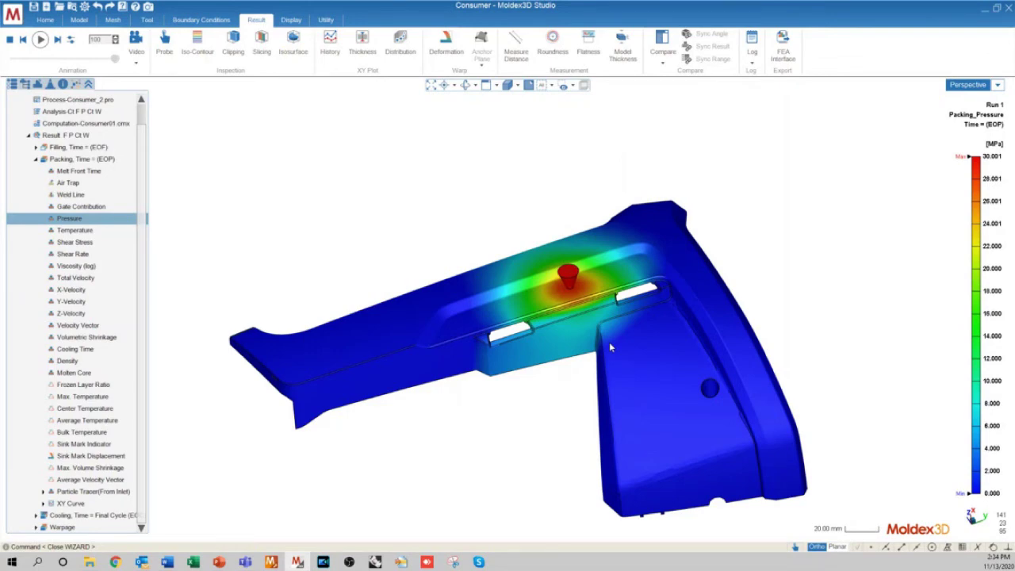
middle_drag(477, 334, 558, 354)
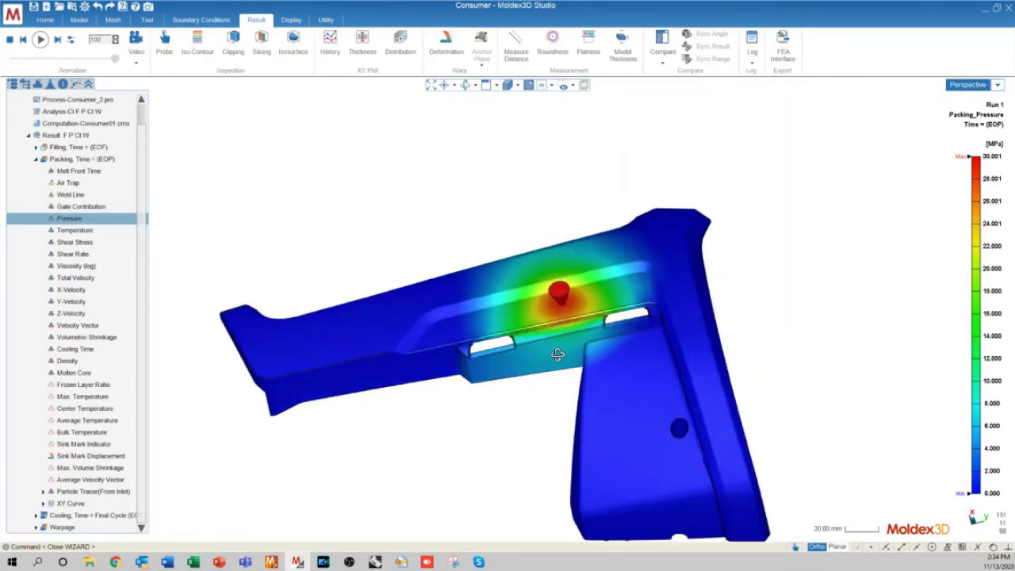
Examine how the packing pressure spreads from the gate towards the slots, the raised ledge and the adjoining panel.
scroll(547, 329, up, 4)
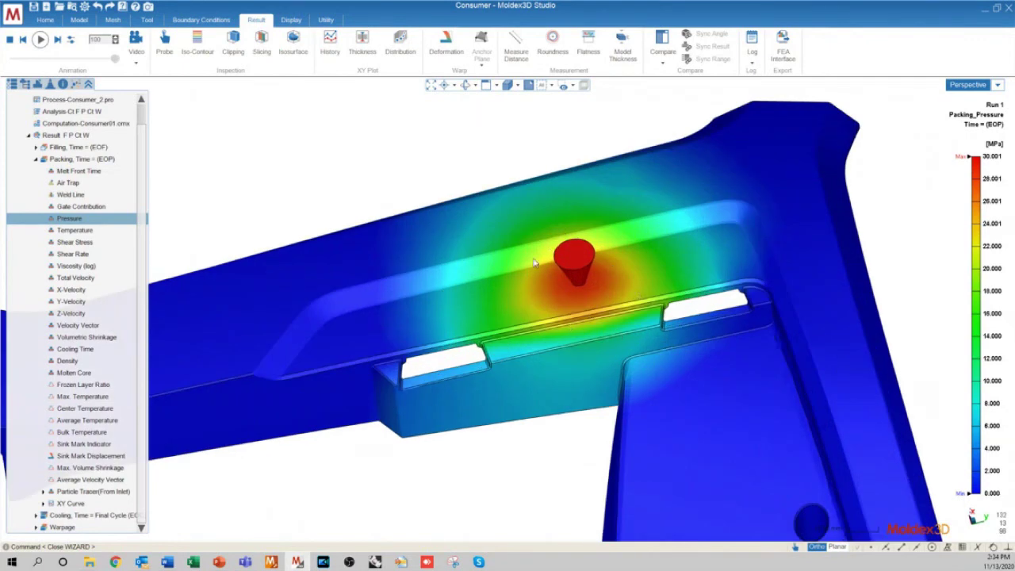
scroll(580, 258, down, 3)
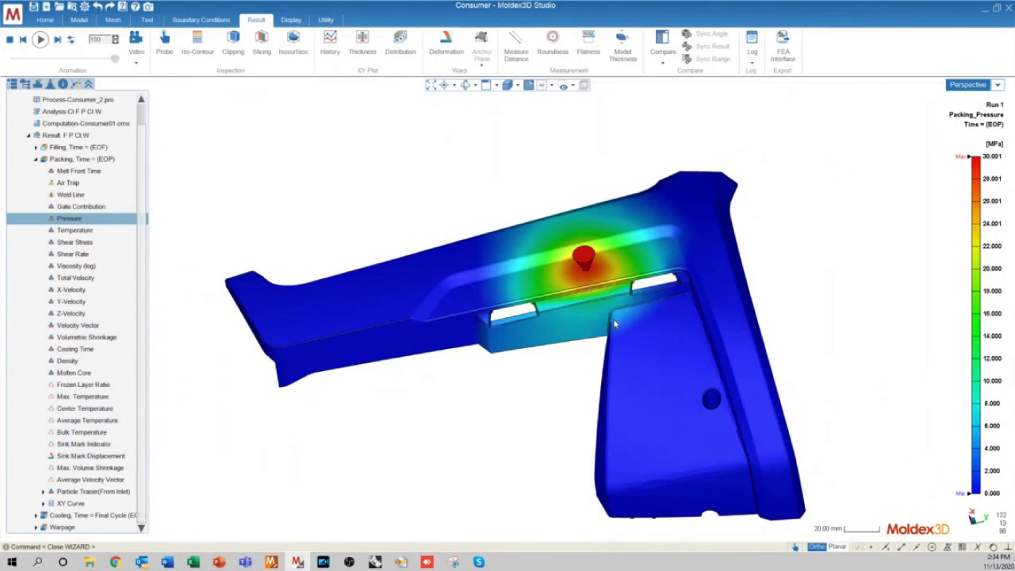
scroll(566, 274, up, 2)
scroll(566, 274, up, 2)
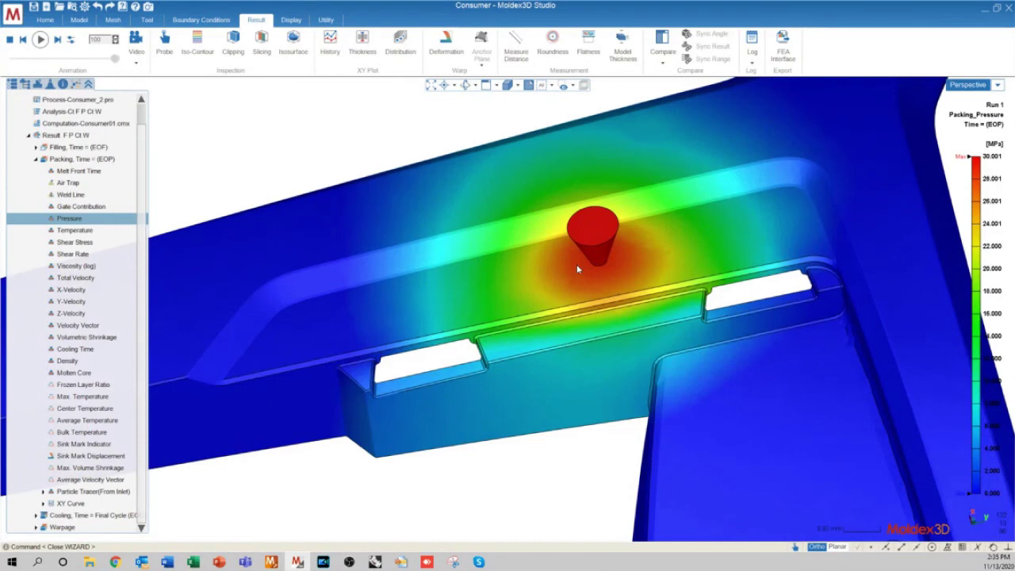
scroll(633, 339, down, 3)
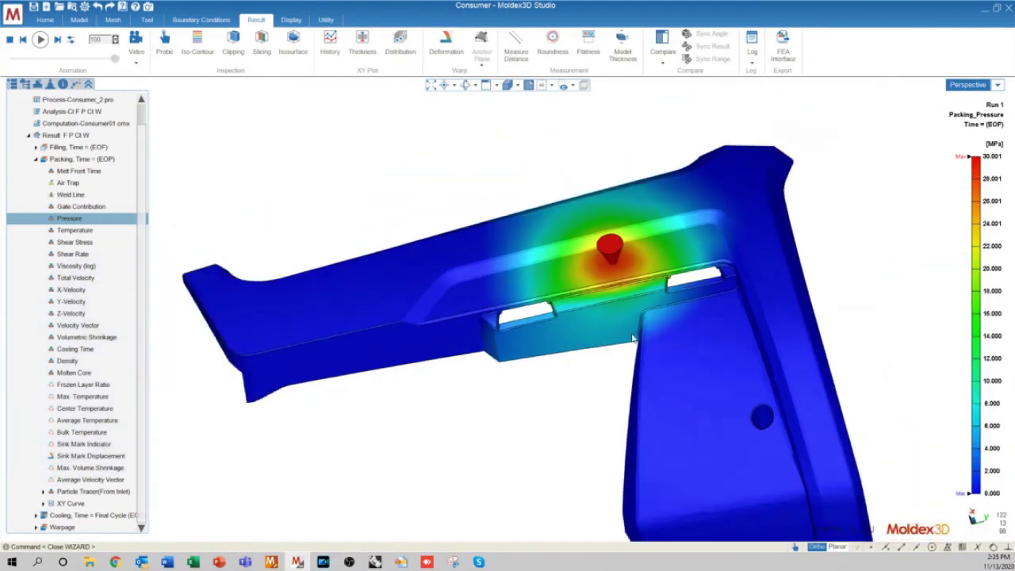
scroll(633, 339, down, 1)
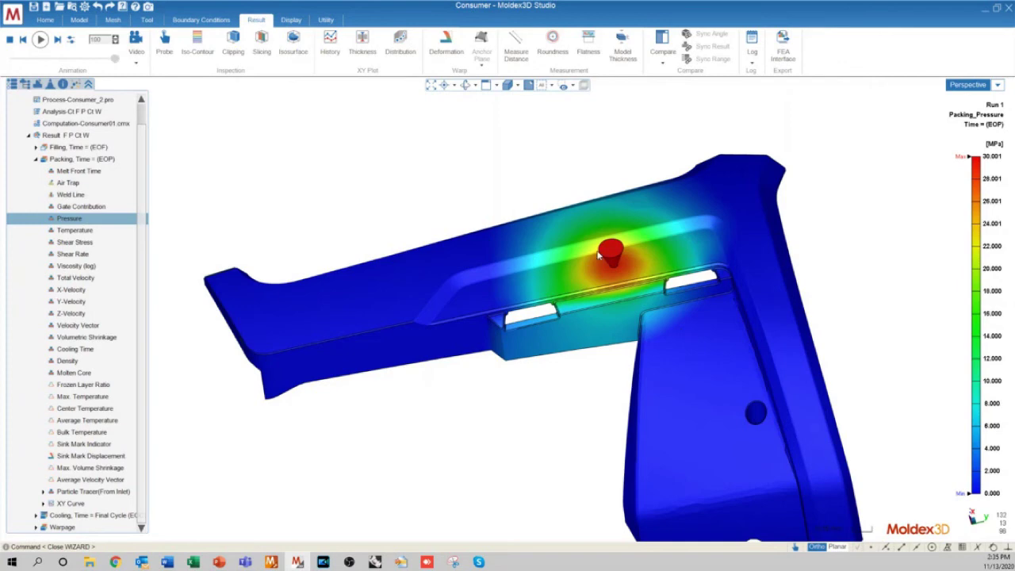
scroll(655, 298, up, 3)
scroll(712, 395, up, 5)
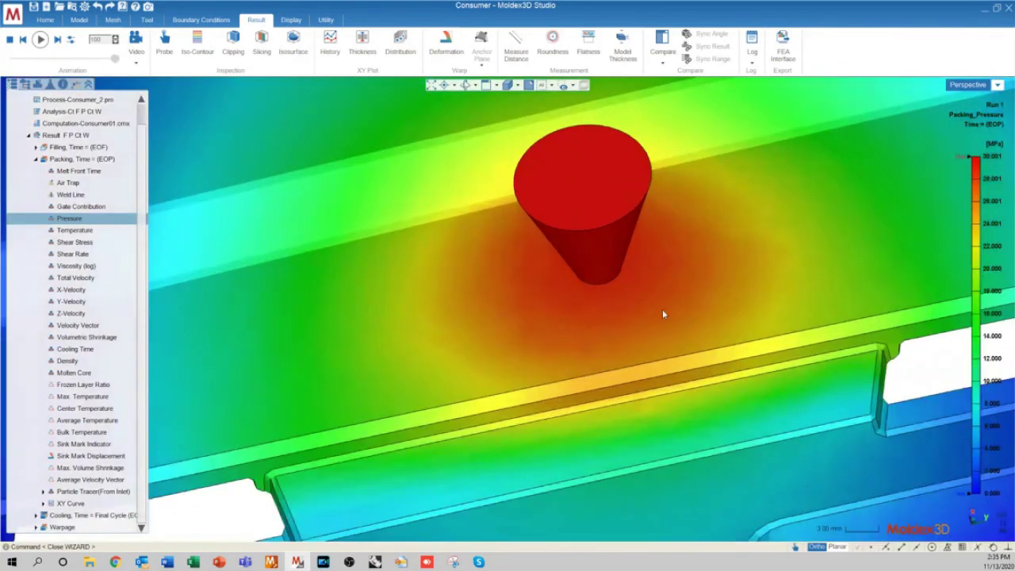
scroll(665, 284, down, 5)
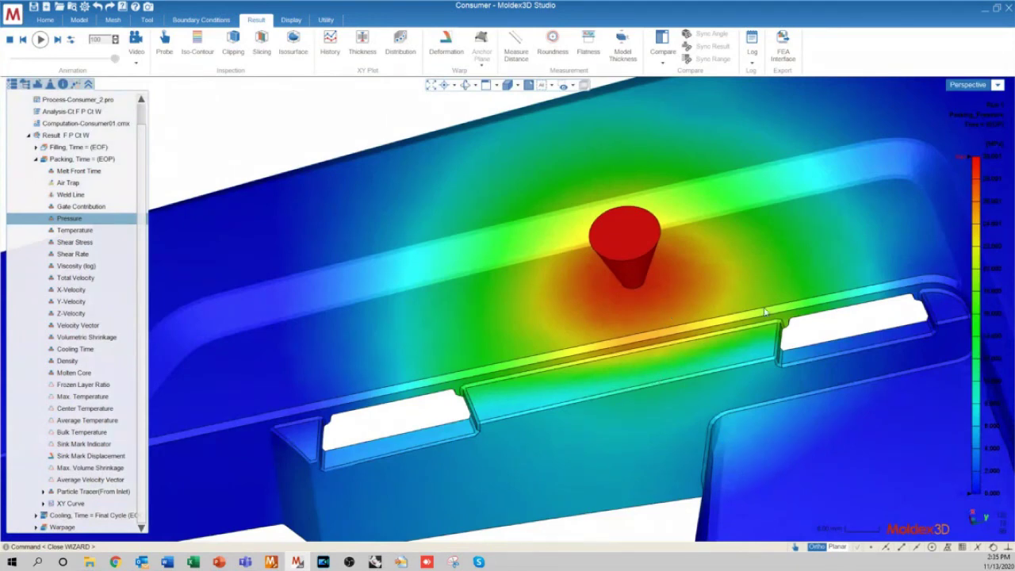
scroll(664, 345, up, 3)
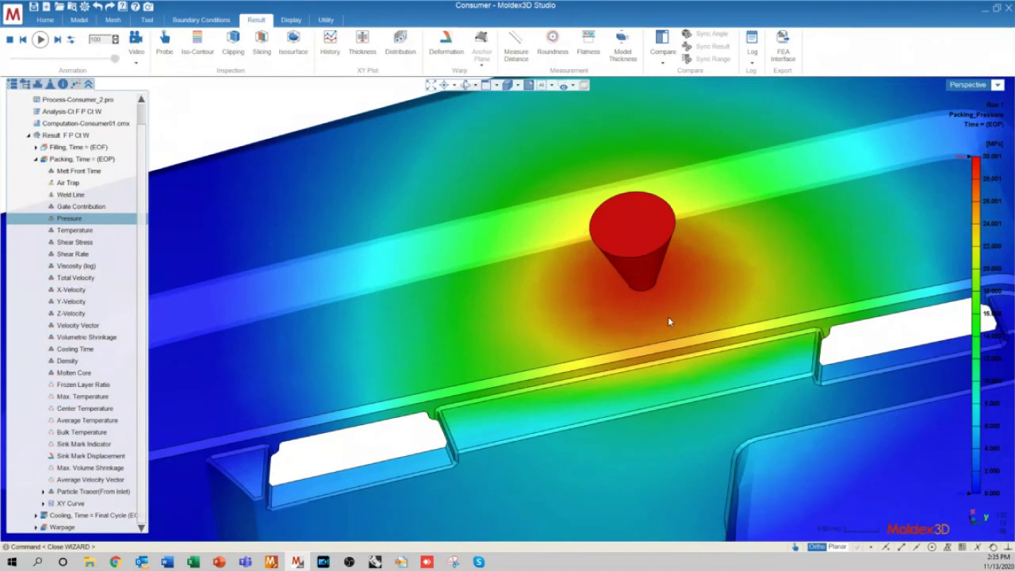
scroll(581, 233, down, 5)
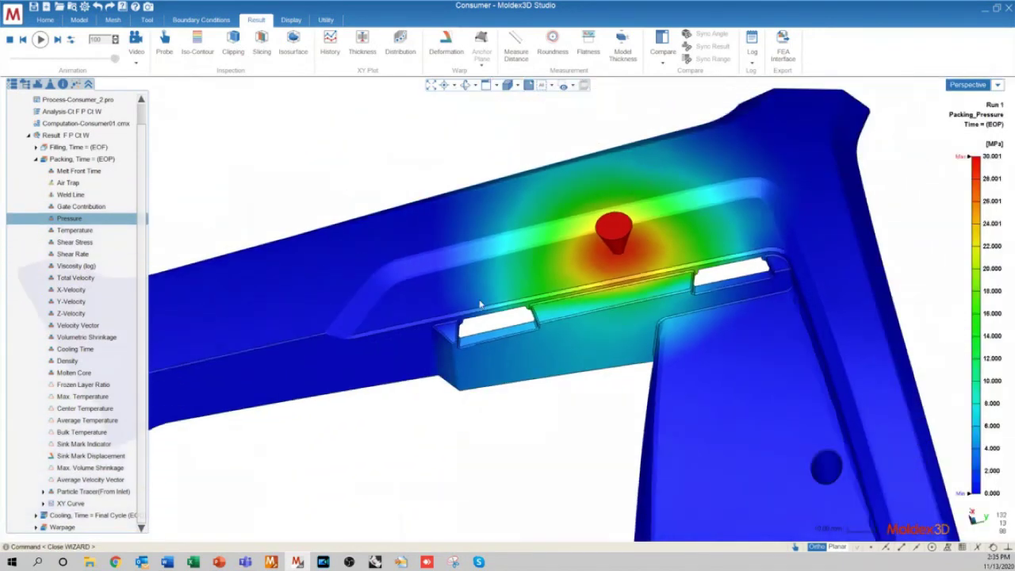
Compare the packing pressure around the gate with the arm's far end and the large panel from several angles.
middle_drag(621, 316, 758, 383)
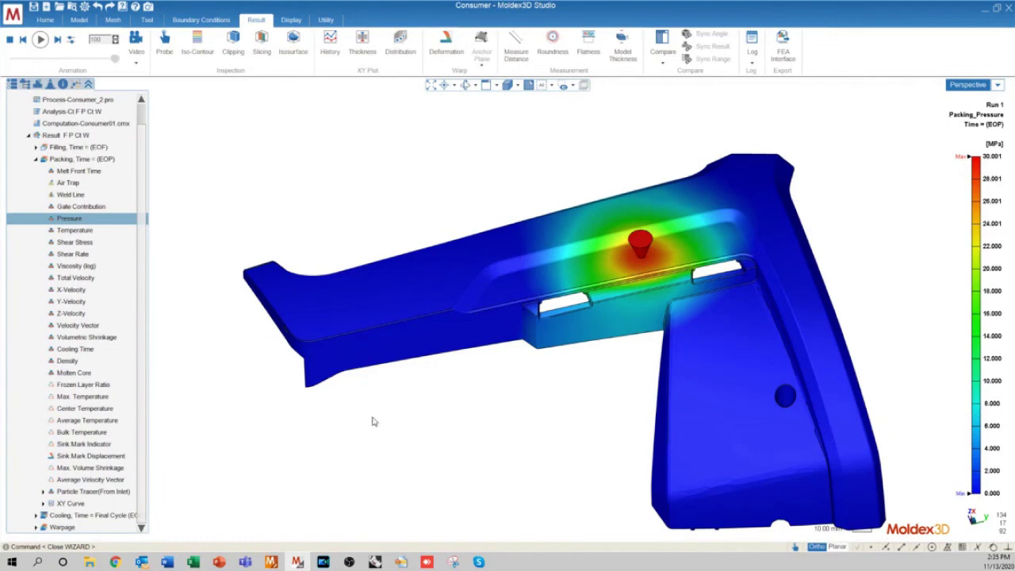
middle_drag(458, 356, 472, 340)
scroll(473, 340, up, 5)
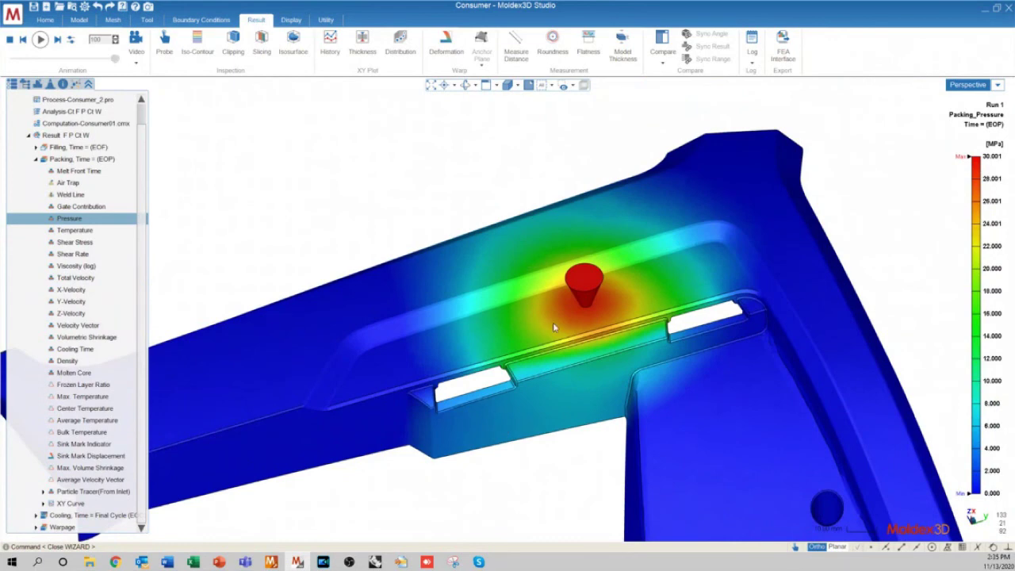
scroll(553, 322, down, 5)
mouse_move(466, 320)
middle_down()
mouse_move(485, 321)
mouse_move(471, 321)
middle_up()
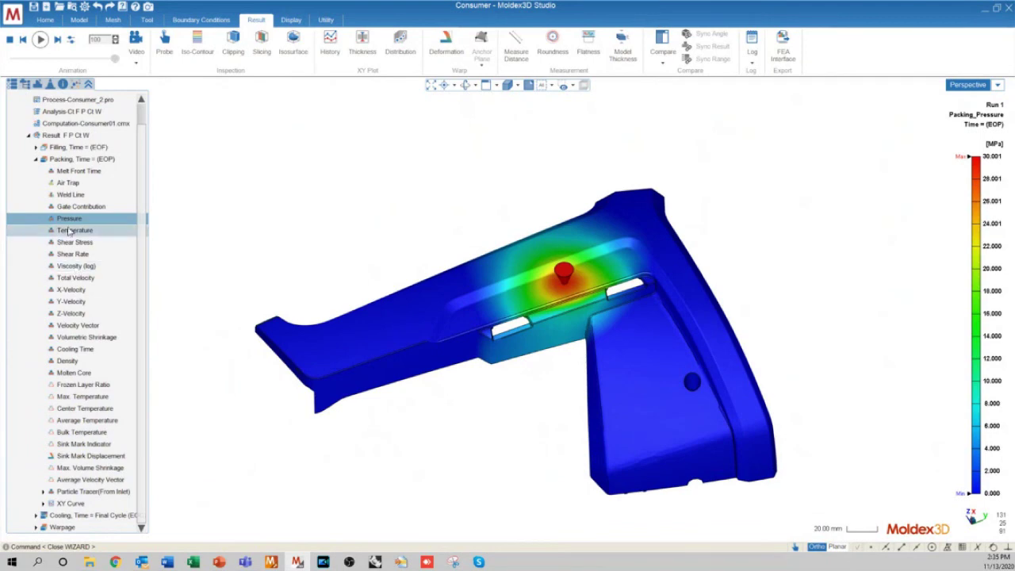
middle_drag(670, 383, 687, 387)
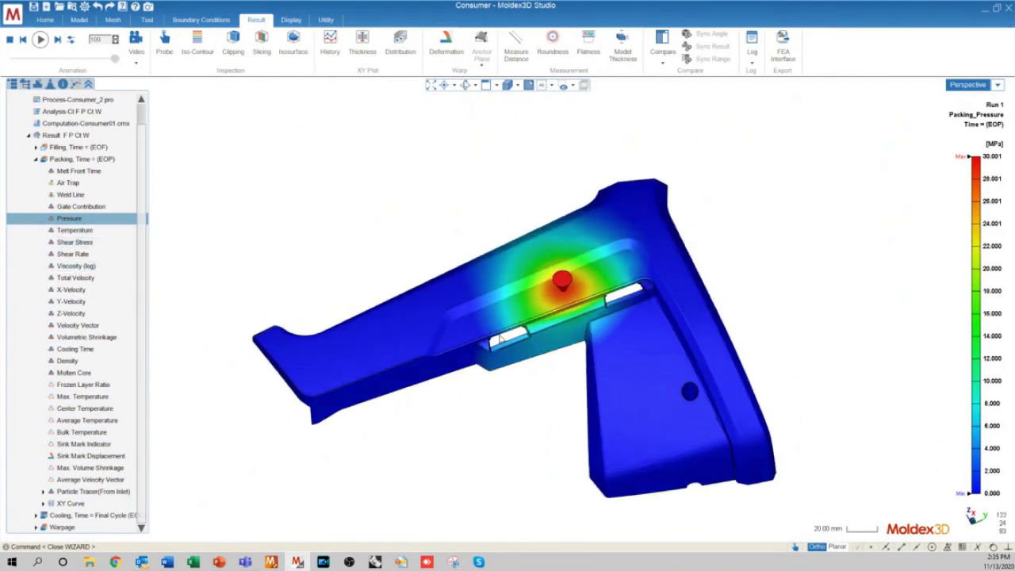
scroll(501, 337, up, 3)
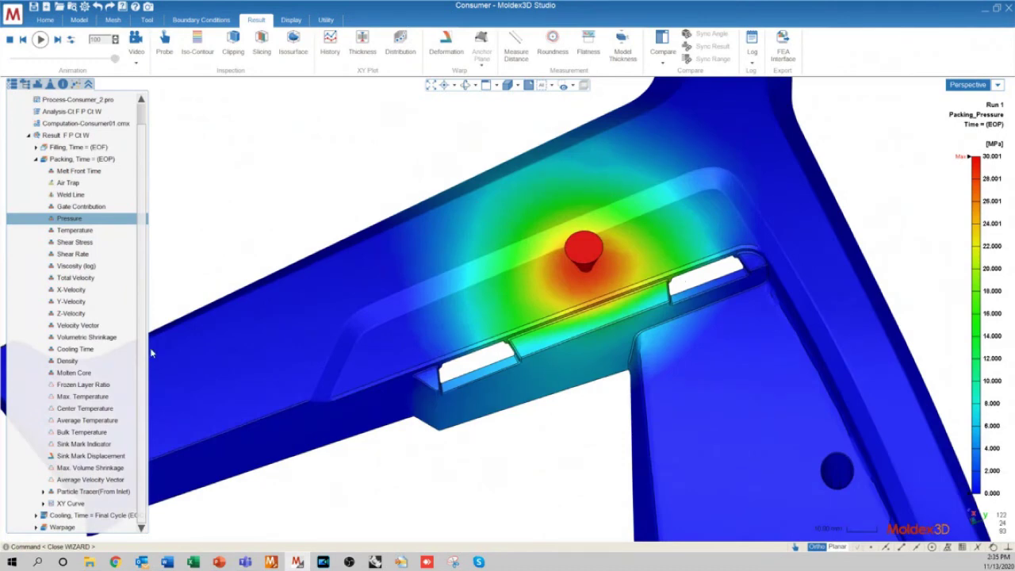
Display the Packing Molten Core result and examine the molten regions around the gate and between the slots.
click(74, 373)
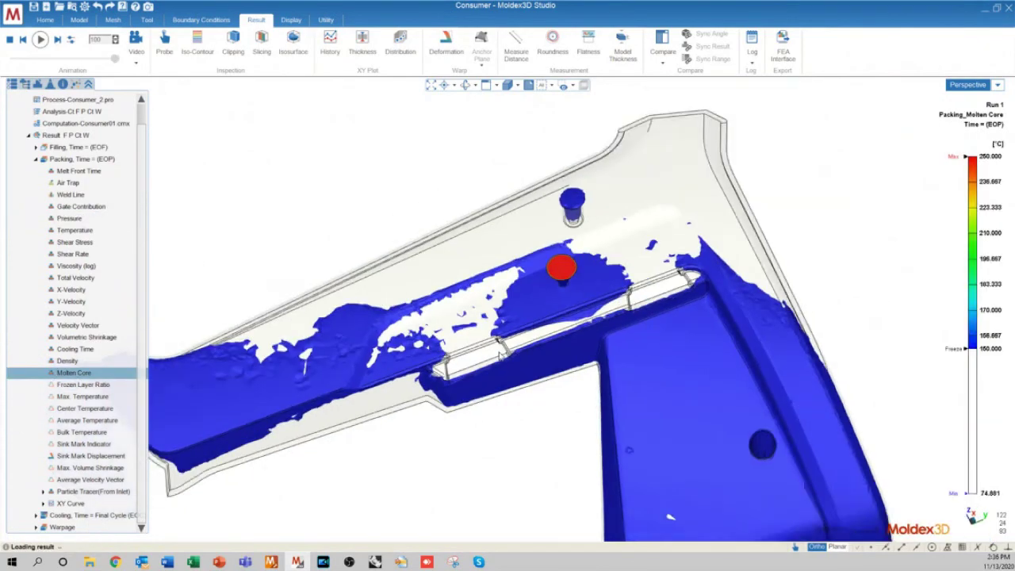
scroll(502, 356, down, 3)
middle_drag(576, 485, 515, 391)
scroll(514, 392, up, 2)
middle_drag(626, 409, 617, 376)
scroll(617, 376, up, 3)
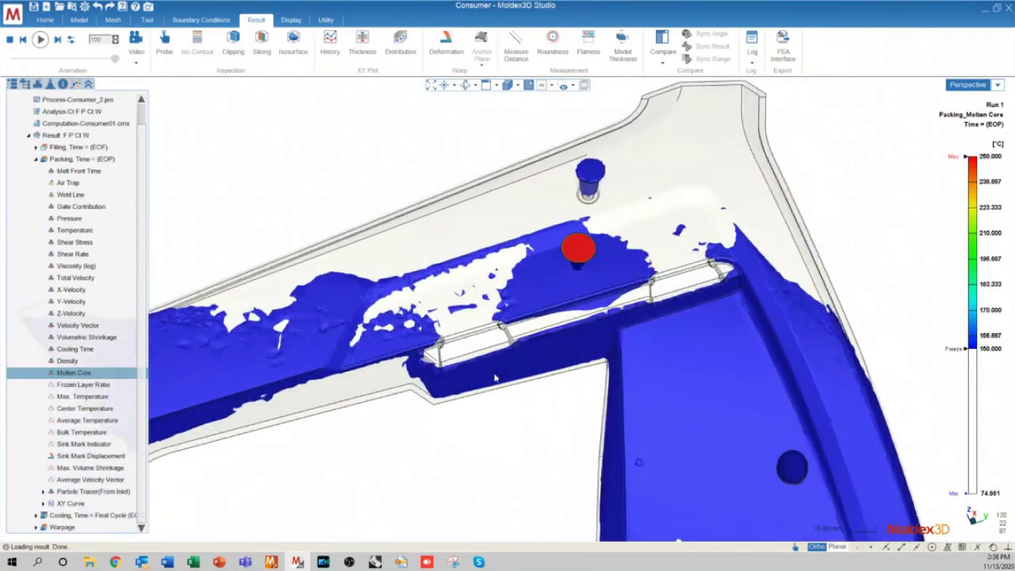
scroll(610, 315, up, 5)
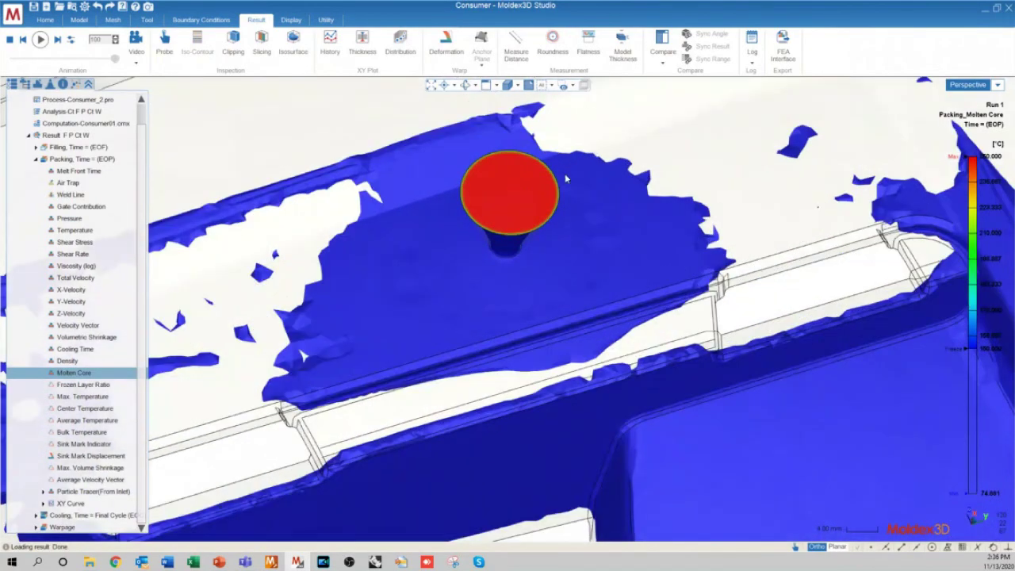
scroll(540, 222, down, 4)
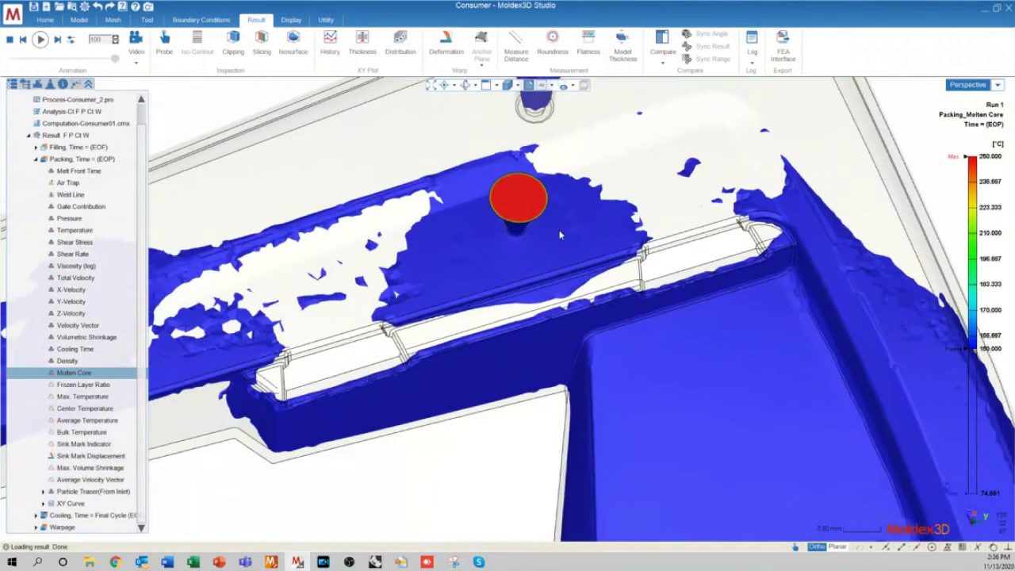
scroll(581, 280, down, 3)
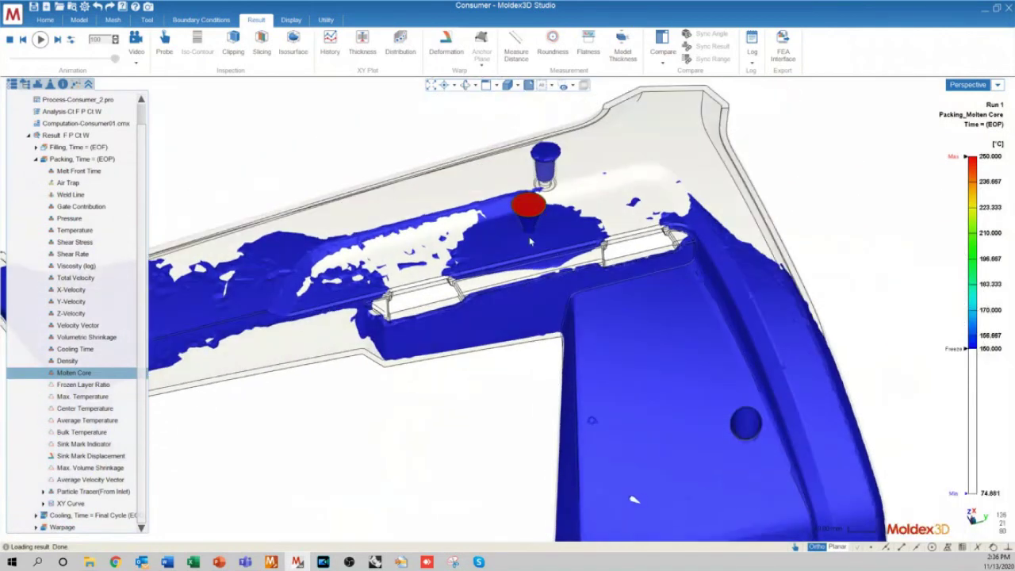
Inspect the molten core along the arm and large panel, and check whether it stays connected to the gate.
scroll(678, 309, down, 3)
scroll(678, 308, down, 1)
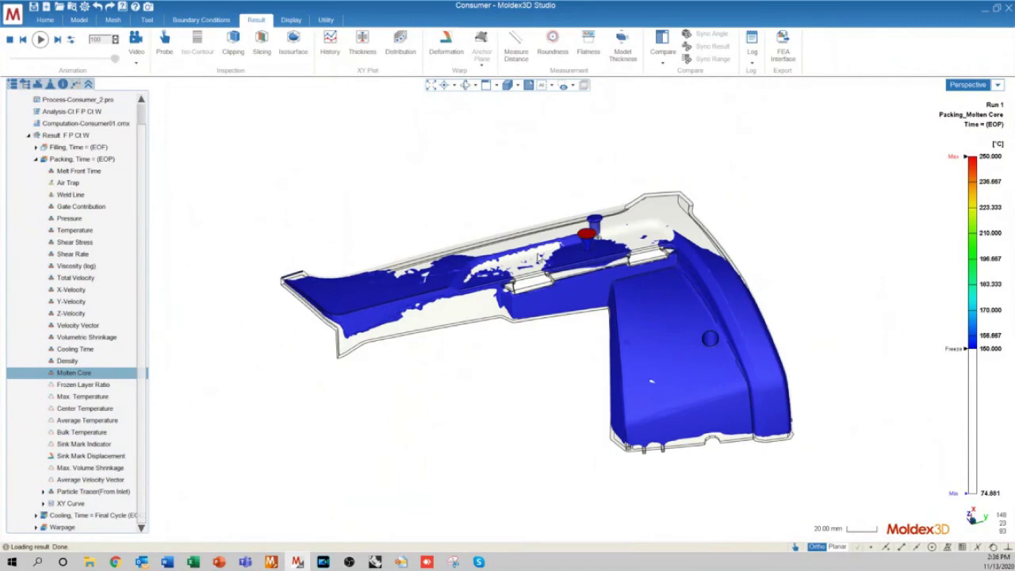
scroll(538, 257, up, 3)
scroll(710, 341, down, 2)
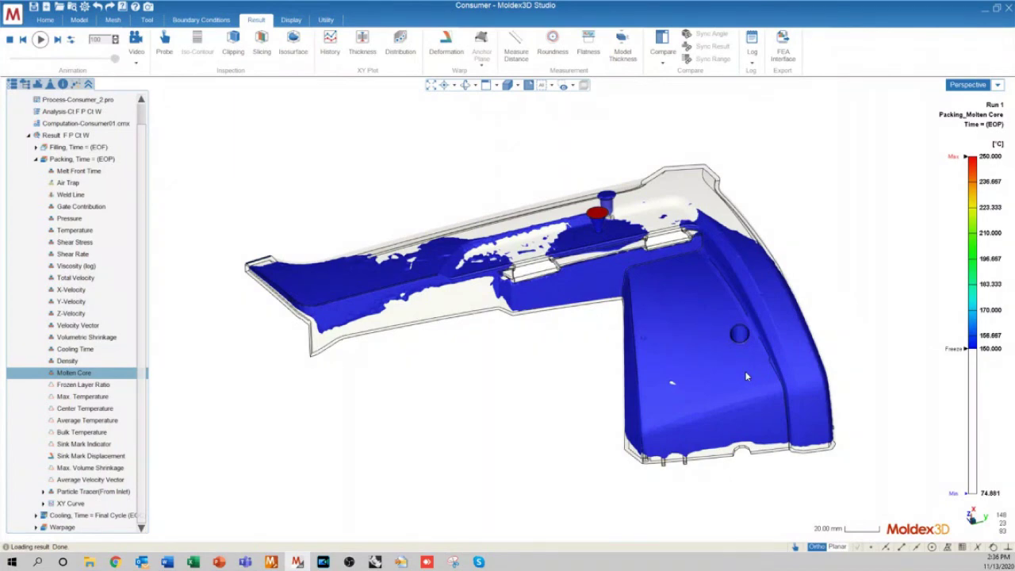
scroll(746, 376, up, 3)
scroll(774, 412, down, 2)
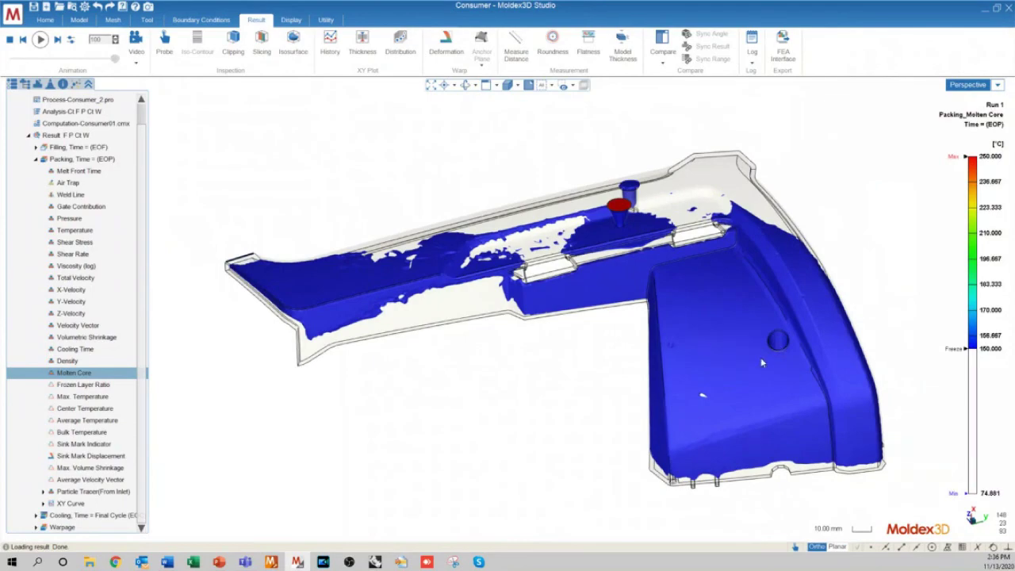
scroll(622, 236, up, 3)
scroll(620, 235, up, 5)
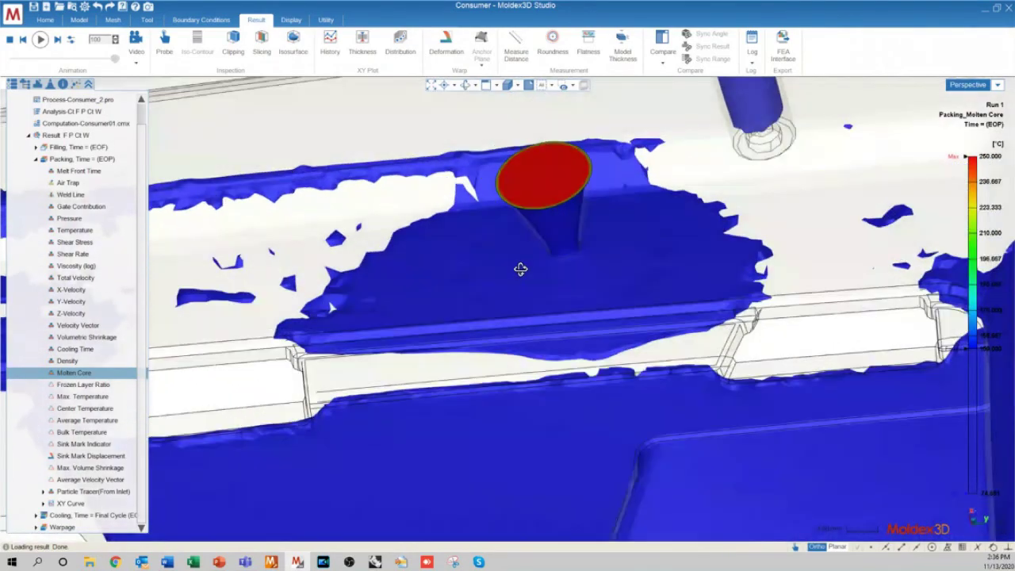
middle_drag(520, 270, 527, 295)
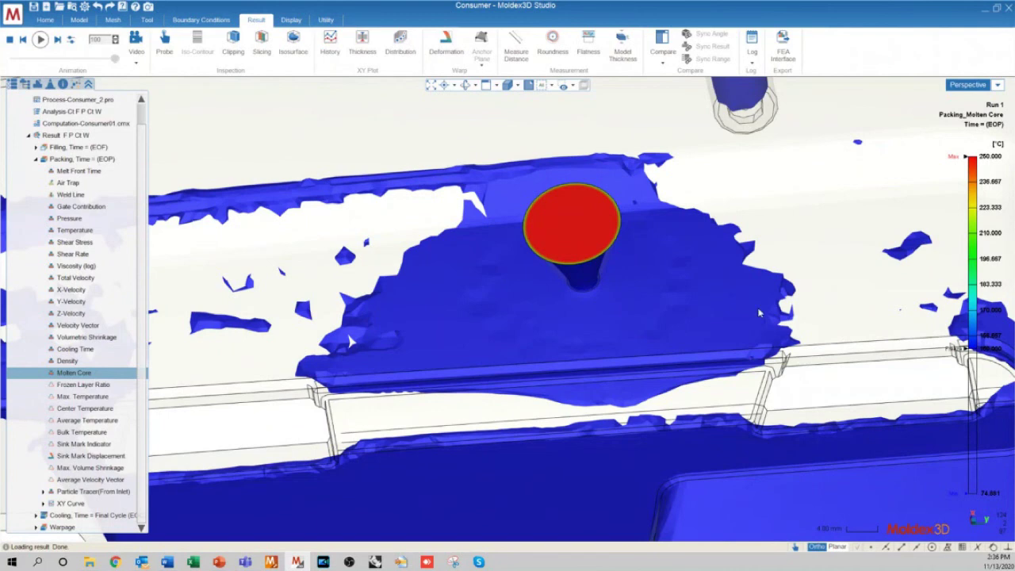
Compare the Packing Pressure and Packing Temperature results around the gate and the two slots.
middle_drag(537, 273, 389, 276)
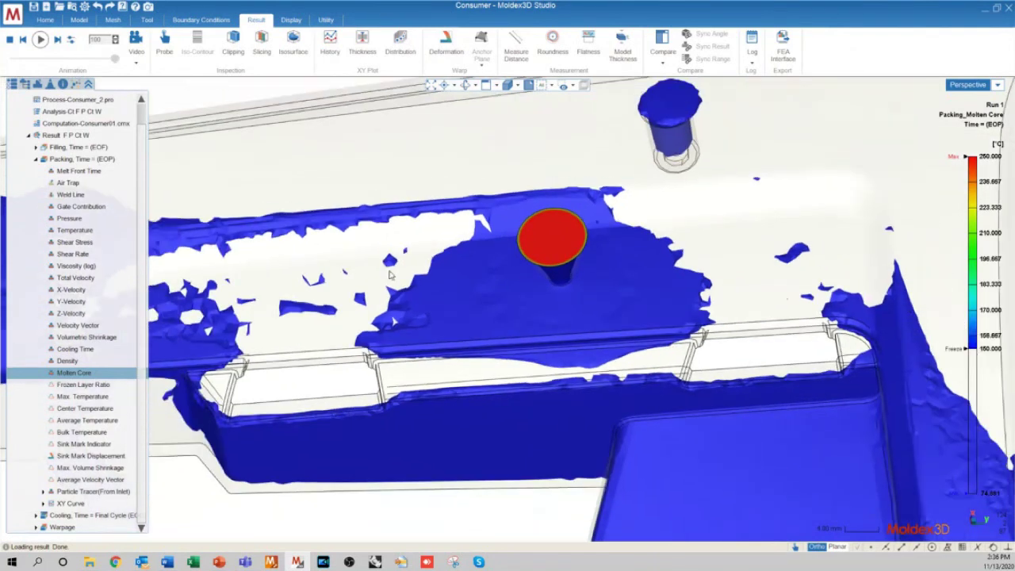
click(69, 218)
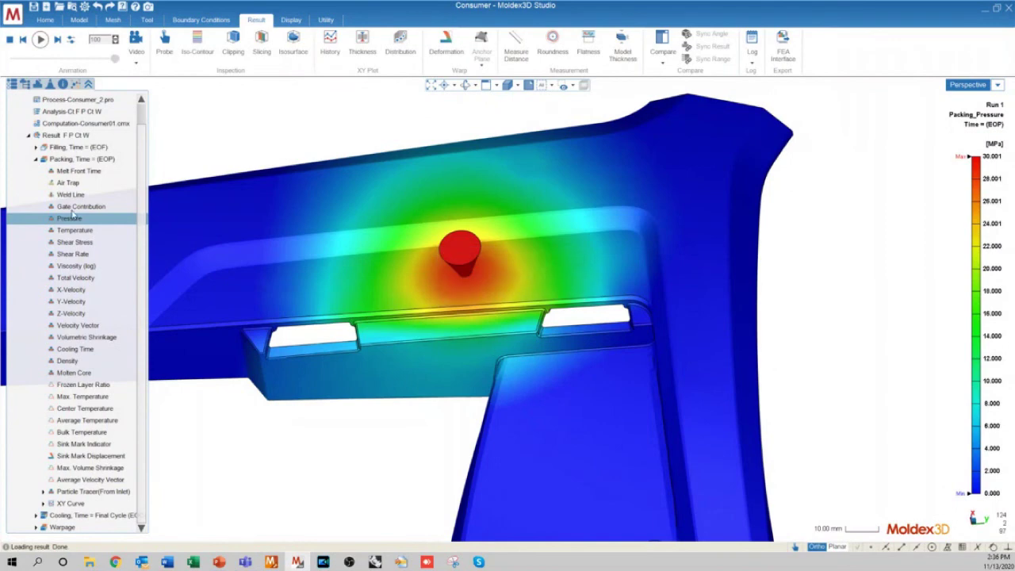
click(57, 232)
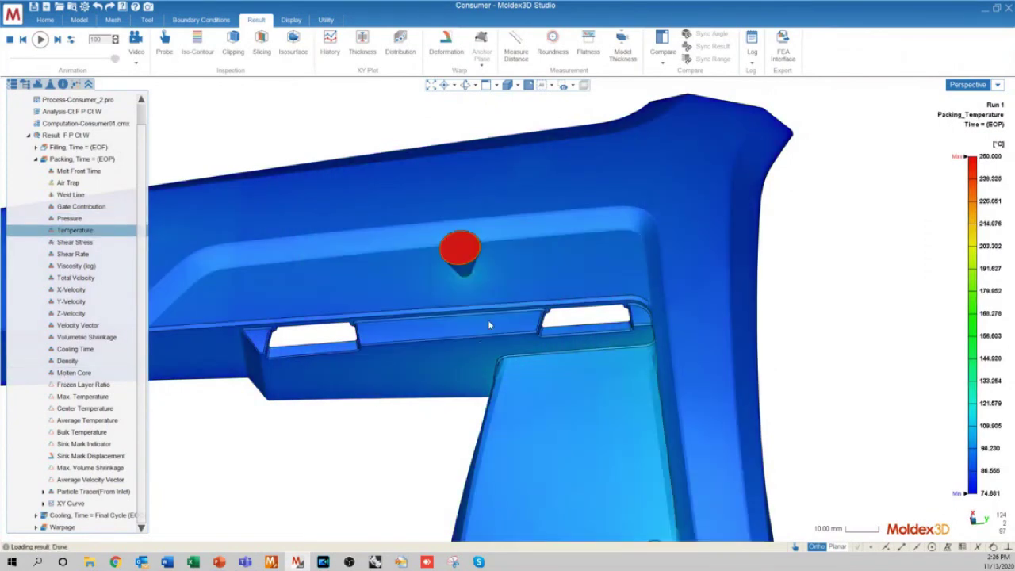
Return to the Packing Molten Core result and examine the molten region around the gate and between the slots.
click(74, 373)
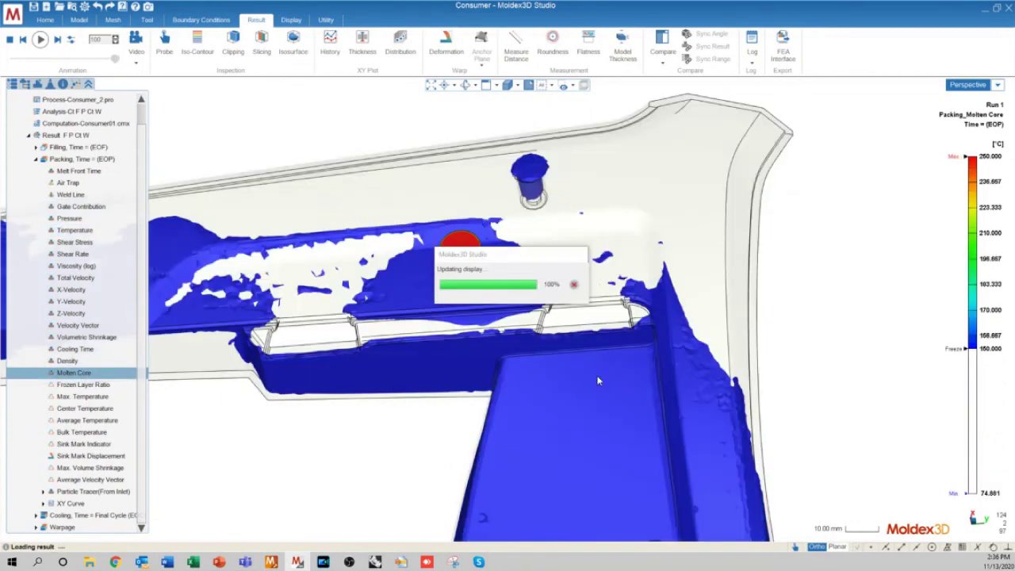
middle_drag(599, 380, 534, 333)
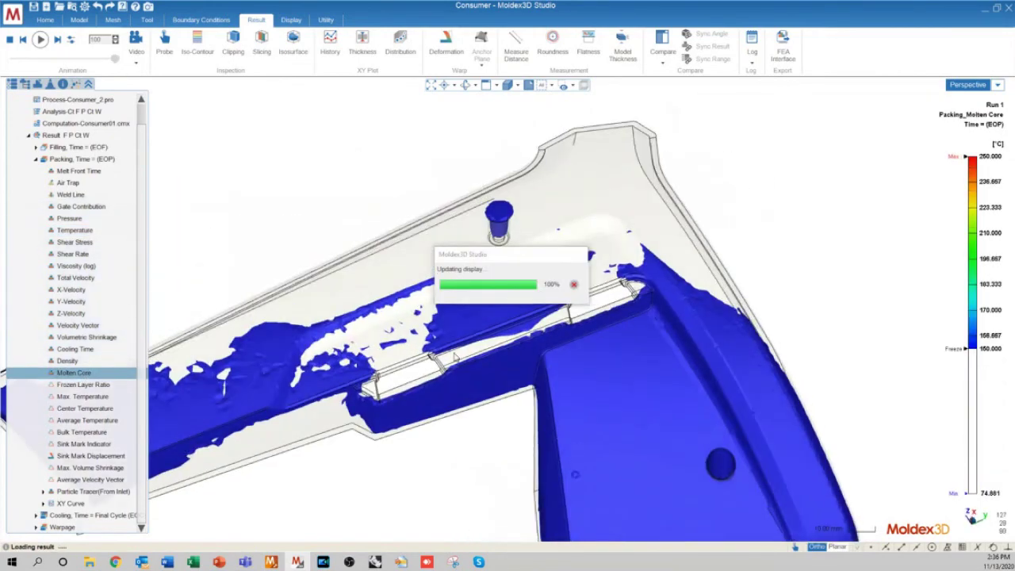
scroll(534, 333, up, 4)
scroll(535, 333, up, 2)
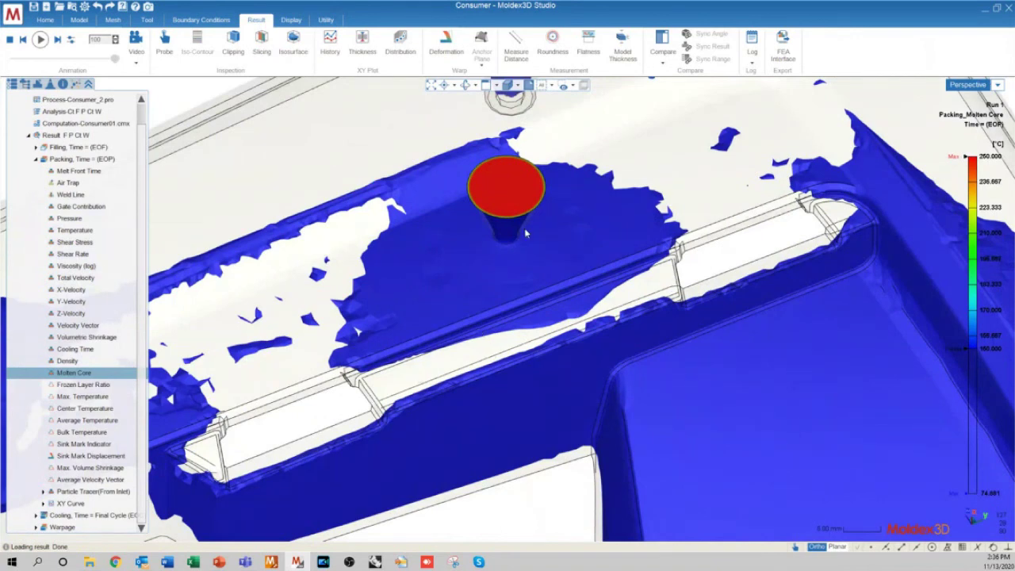
scroll(511, 260, down, 4)
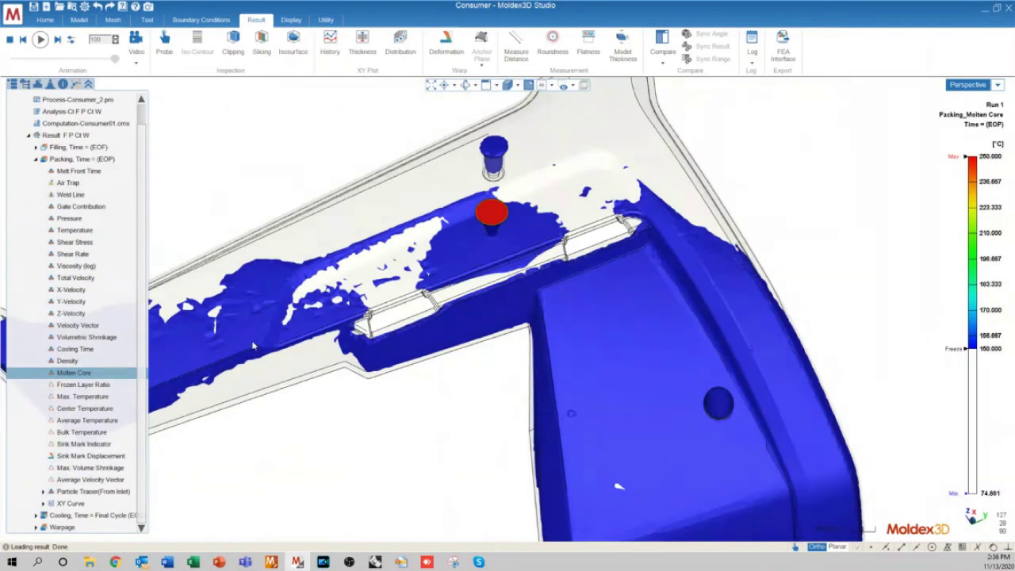
Compare the molten core across the whole part with the region directly beneath the gate cone.
scroll(329, 333, down, 2)
middle_drag(740, 351, 707, 391)
scroll(483, 424, down, 2)
middle_drag(483, 424, 505, 379)
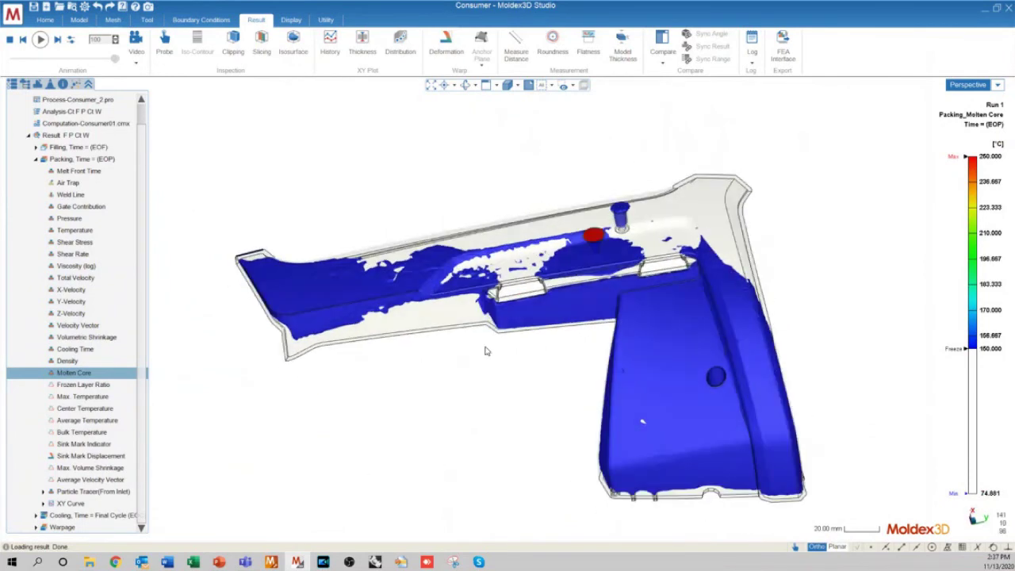
scroll(584, 249, up, 4)
scroll(636, 264, up, 3)
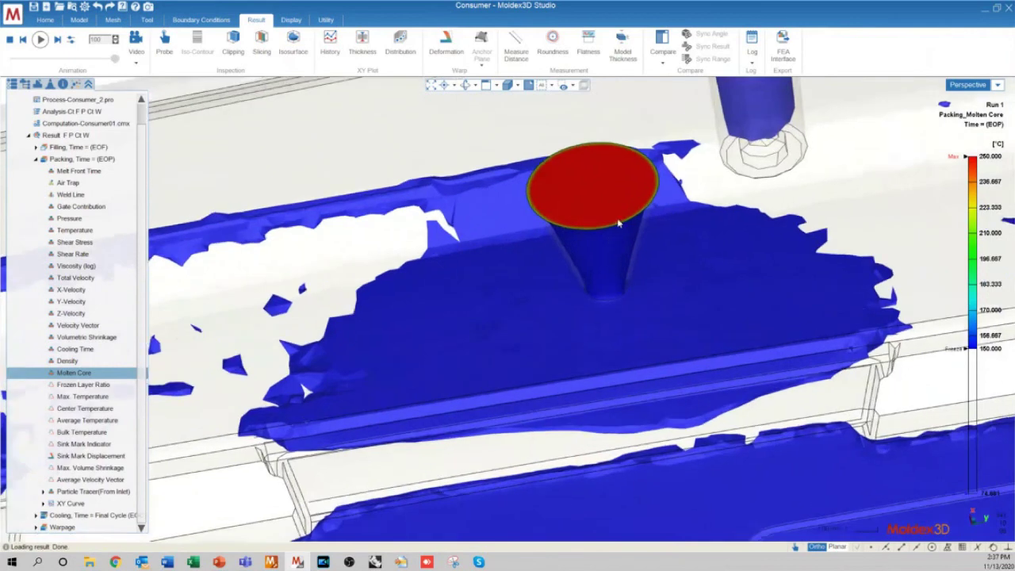
scroll(600, 213, down, 3)
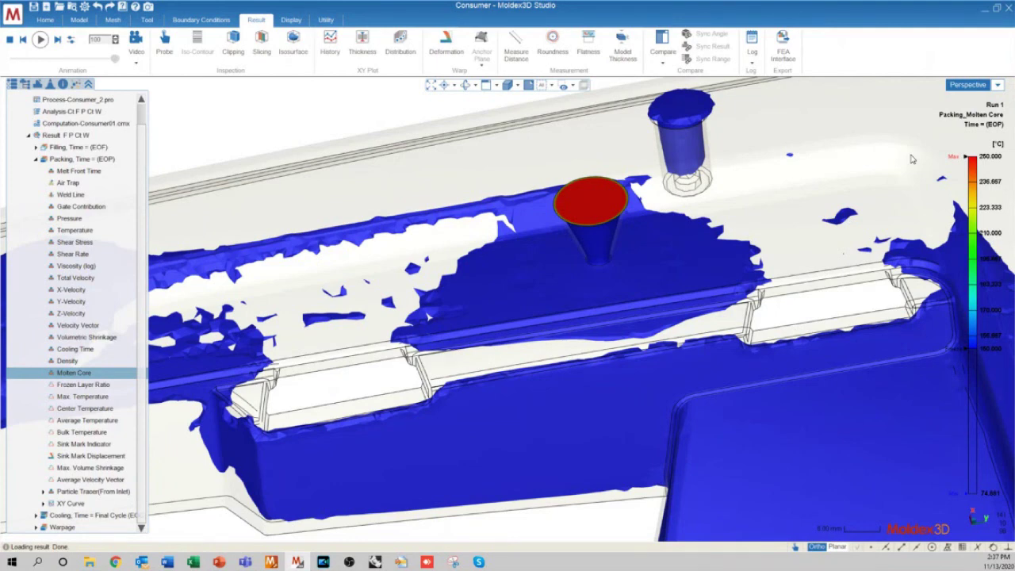
Examine the molten core at the arm's far end and trace its connection back to the gate.
scroll(658, 265, down, 6)
middle_drag(530, 333, 495, 345)
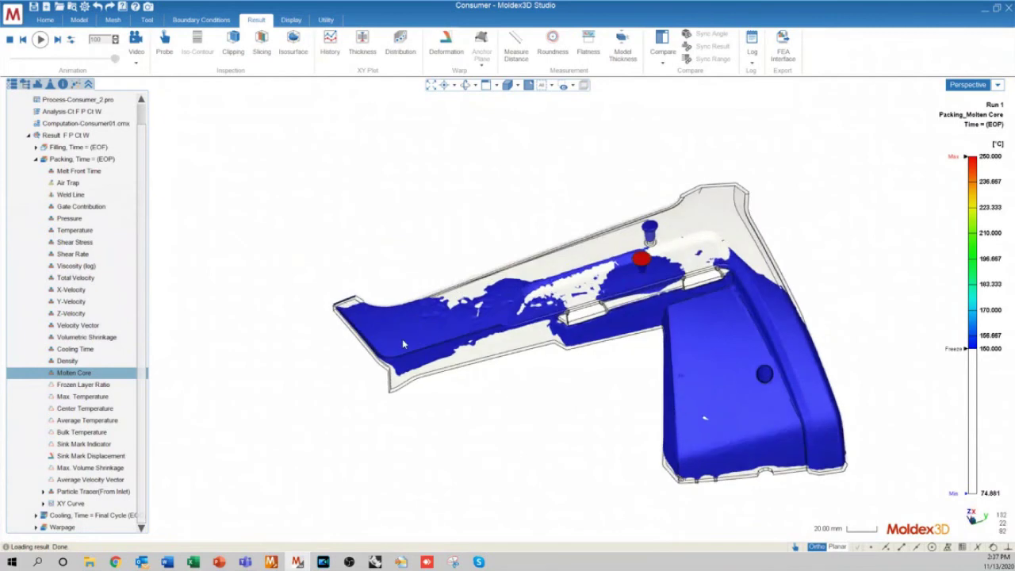
scroll(396, 335, up, 5)
scroll(326, 341, down, 3)
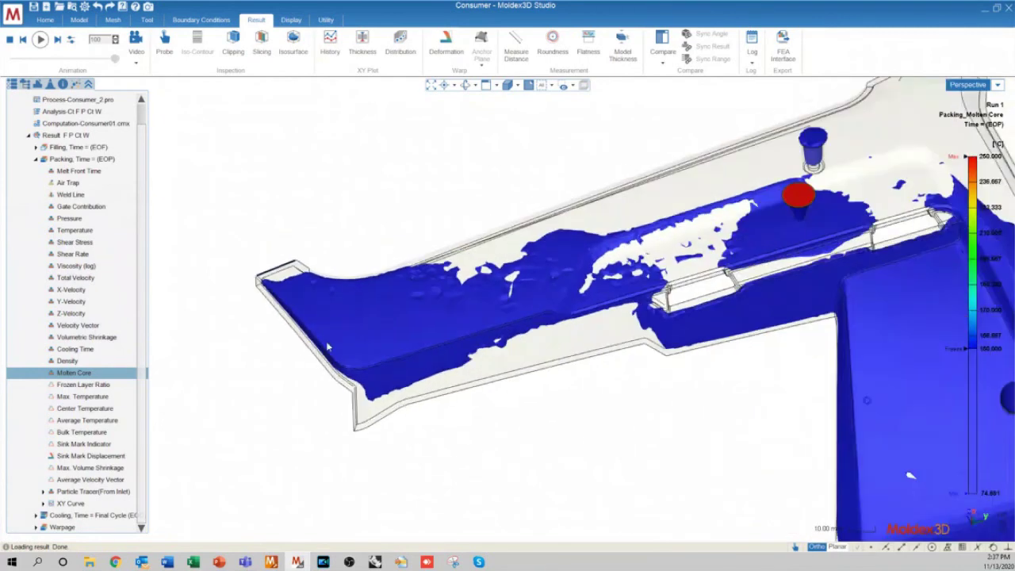
scroll(339, 325, down, 3)
scroll(802, 215, up, 6)
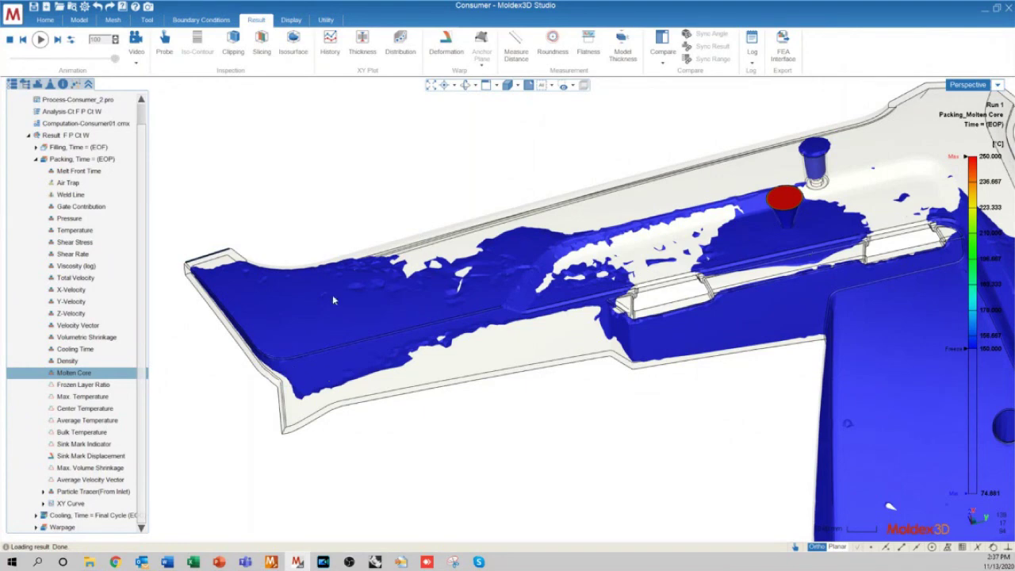
scroll(325, 314, up, 3)
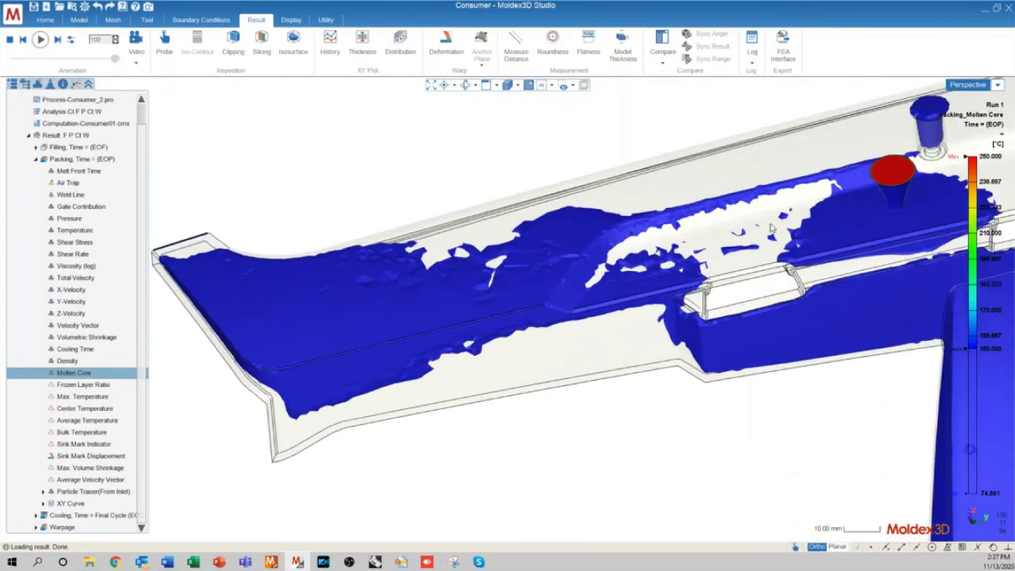
scroll(316, 310, down, 3)
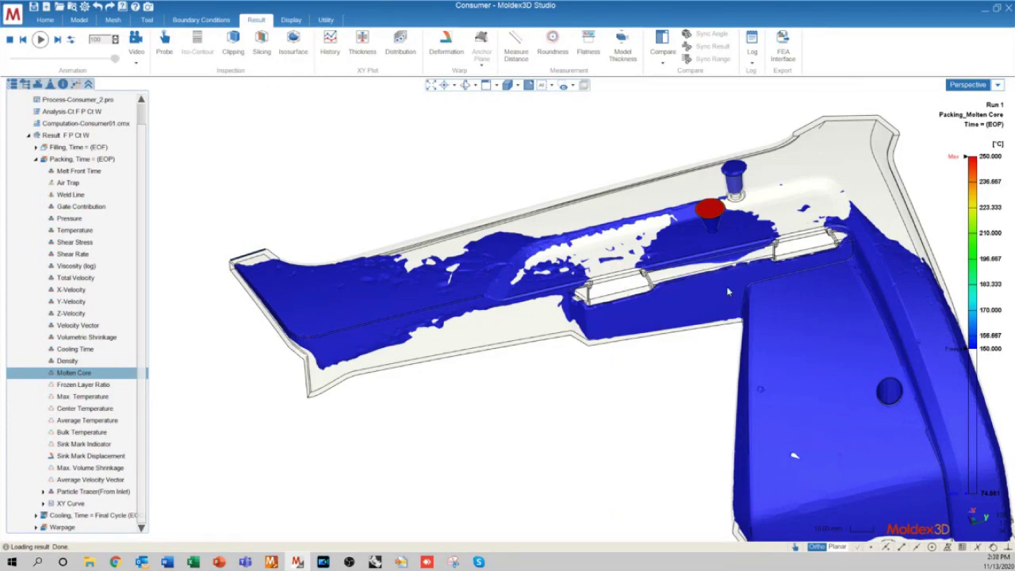
scroll(652, 249, up, 5)
scroll(650, 250, down, 3)
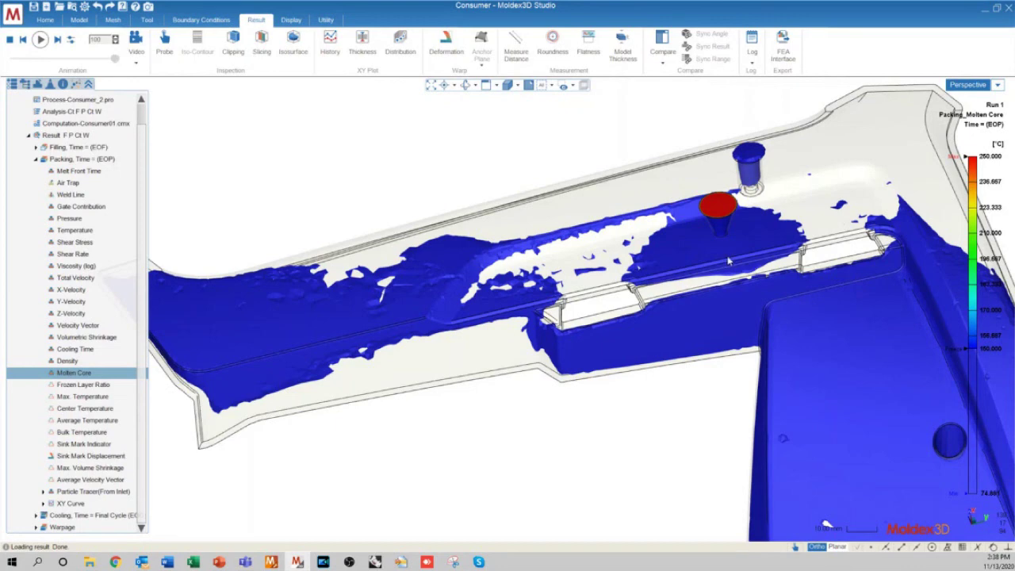
Display the Packing Pressure result and examine the pressure at the gate base and the edge between the slots.
click(69, 218)
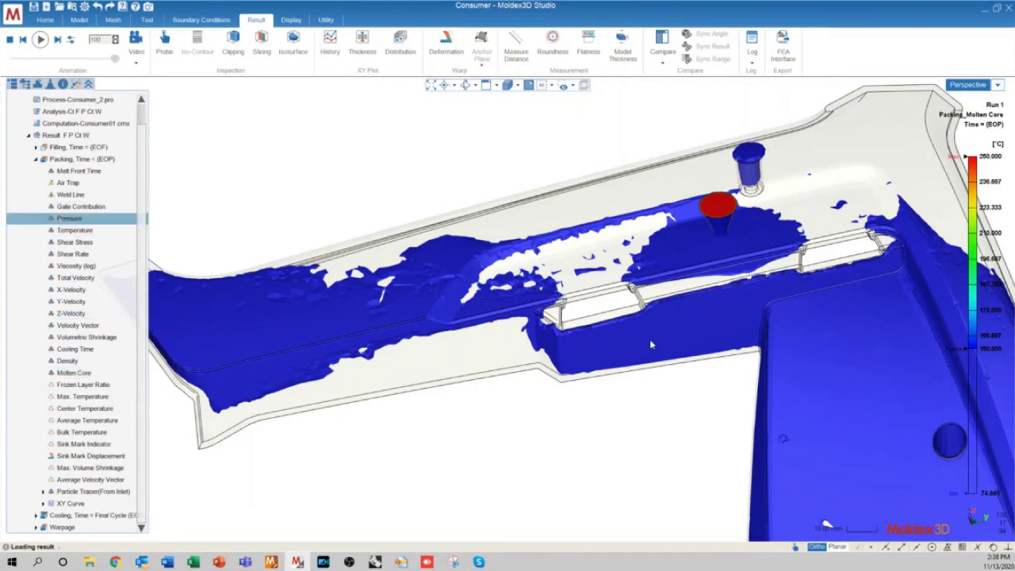
middle_drag(684, 279, 654, 268)
scroll(654, 268, up, 2)
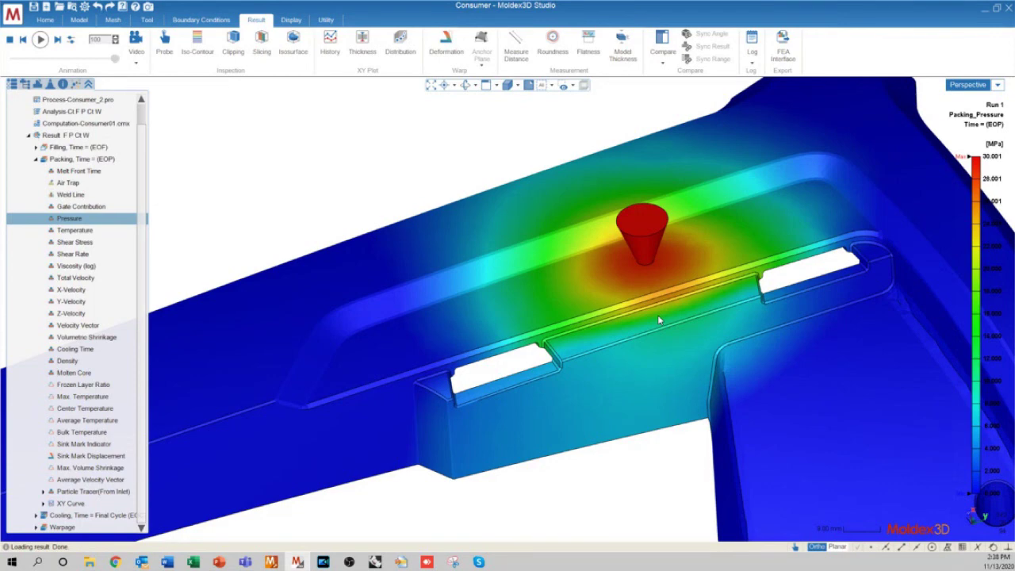
scroll(584, 341, down, 2)
middle_drag(582, 365, 596, 273)
scroll(596, 272, up, 2)
scroll(596, 273, up, 2)
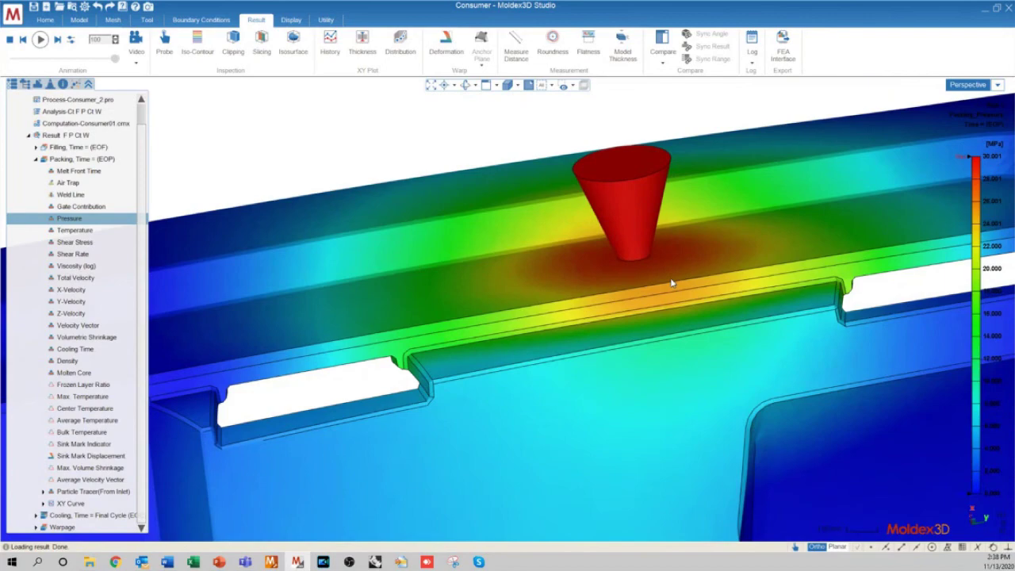
Inspect how far the packing pressure extends from the gate towards the arm, slots and large panel from several angles.
scroll(580, 268, down, 5)
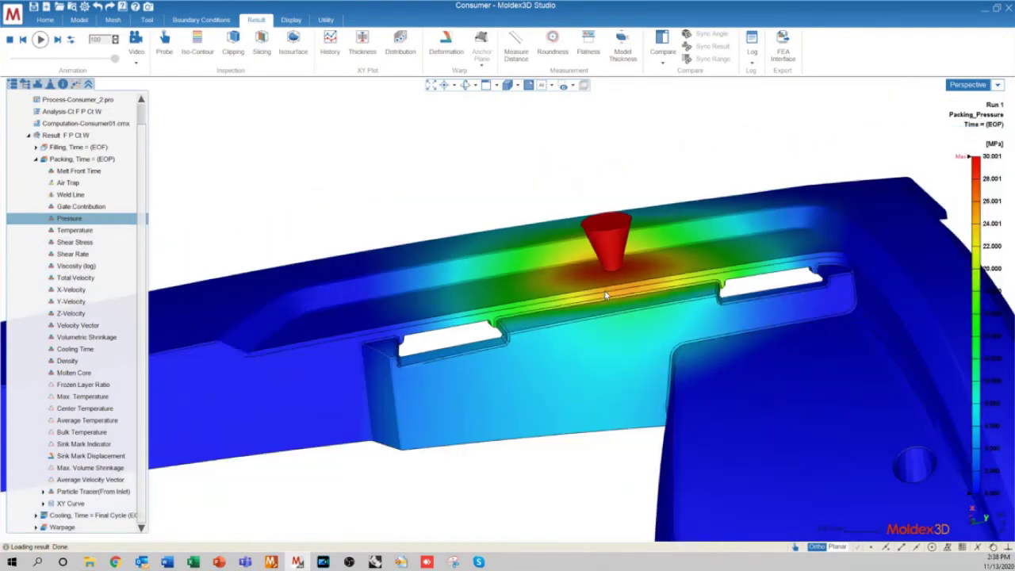
mouse_move(628, 303)
middle_down()
mouse_move(655, 322)
mouse_move(640, 302)
middle_up()
scroll(634, 298, up, 3)
scroll(634, 296, up, 2)
scroll(529, 383, down, 5)
mouse_move(529, 383)
middle_down()
mouse_move(549, 364)
mouse_move(513, 334)
mouse_move(528, 369)
middle_up()
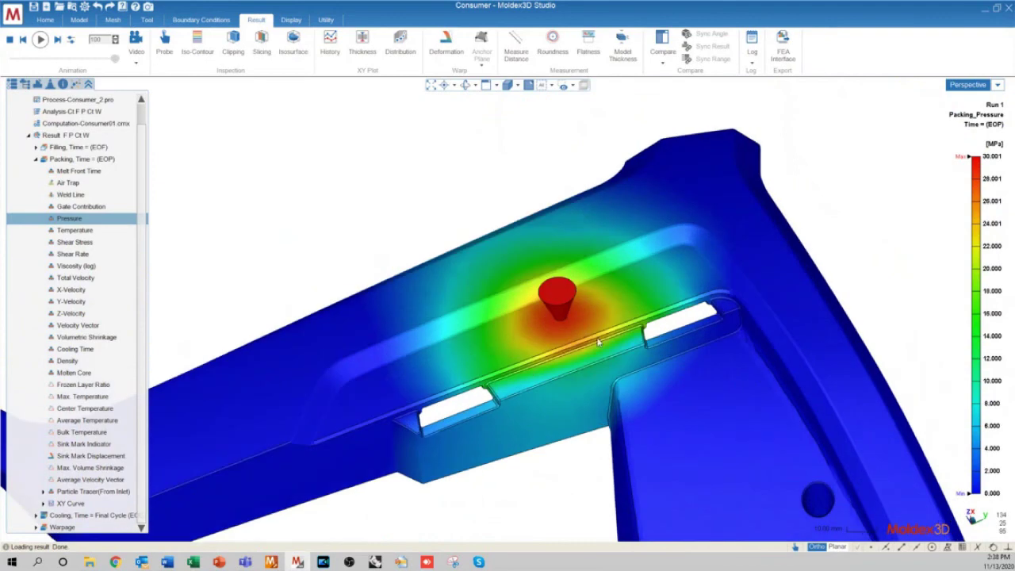
scroll(578, 388, up, 3)
scroll(578, 387, down, 1)
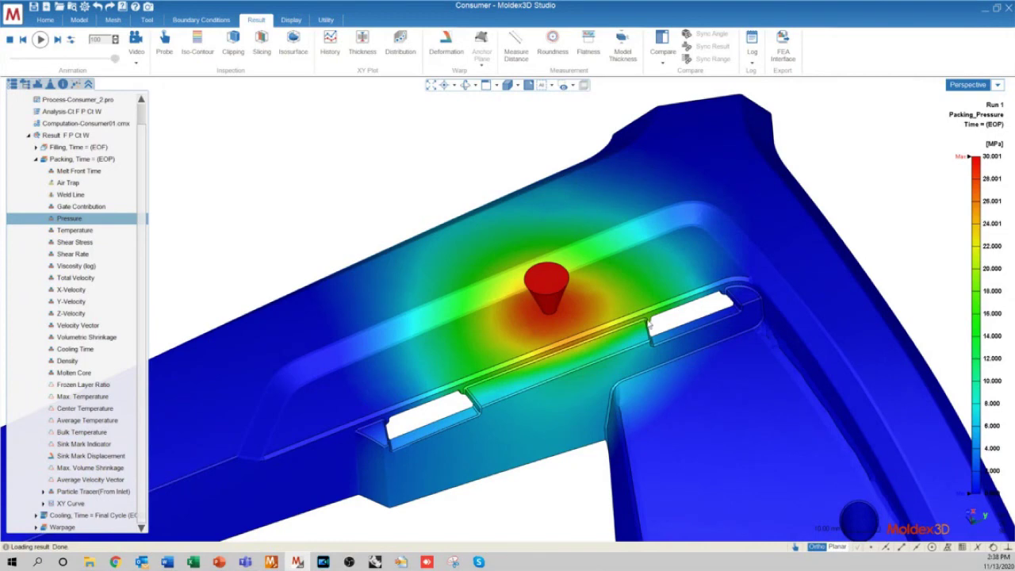
scroll(648, 321, down, 2)
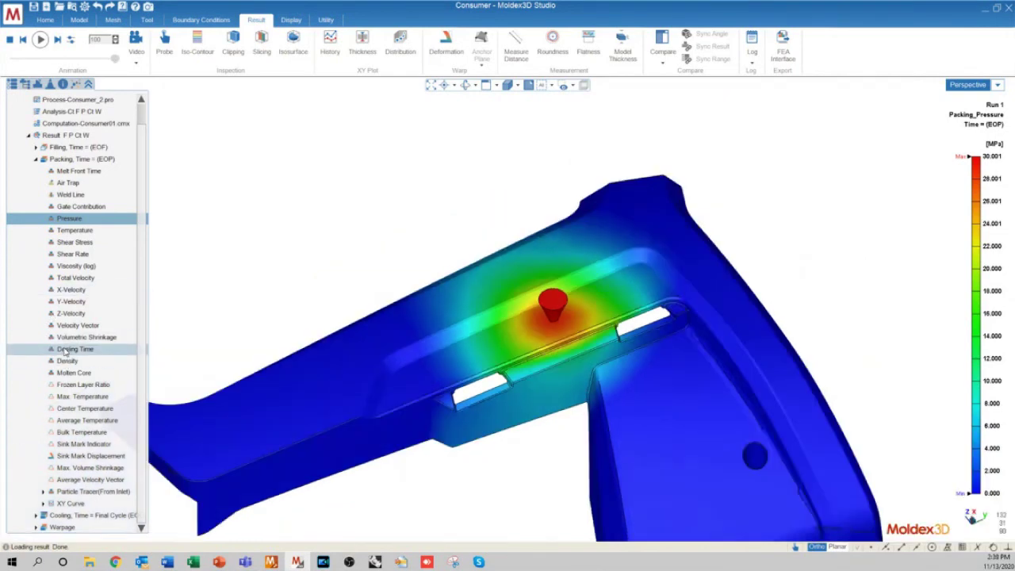
Show the Packing Molten Core result again and check the frozen gaps separating the gate from the arm and large panel.
click(70, 374)
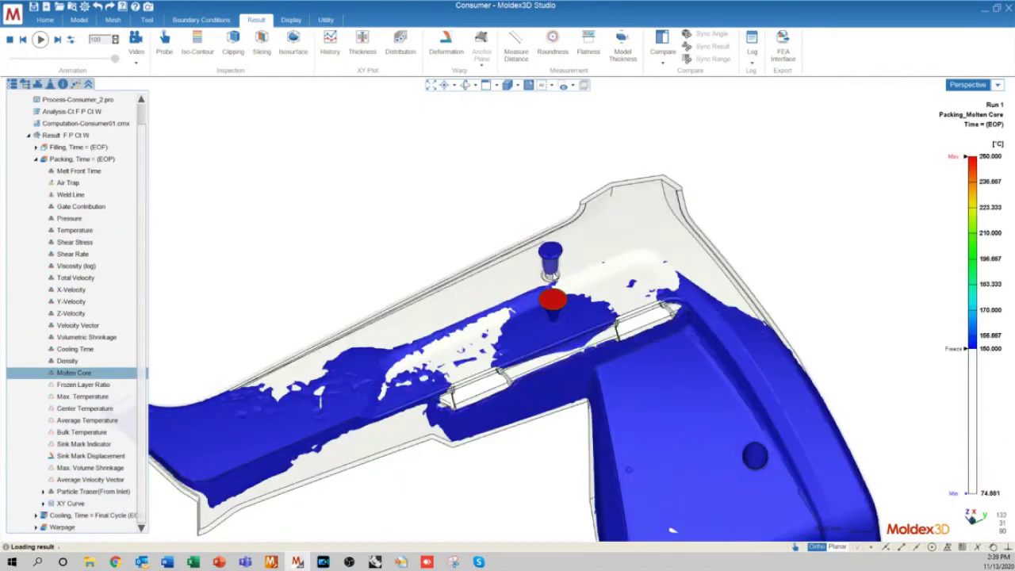
scroll(632, 309, up, 2)
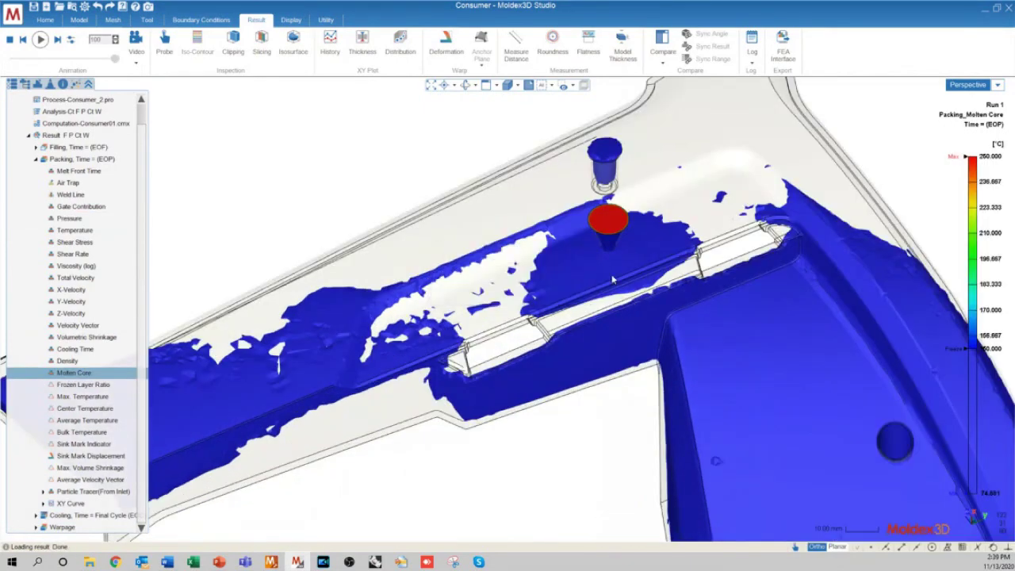
mouse_move(630, 295)
middle_down()
mouse_move(596, 262)
mouse_move(527, 279)
mouse_move(536, 282)
middle_up()
scroll(581, 273, down, 2)
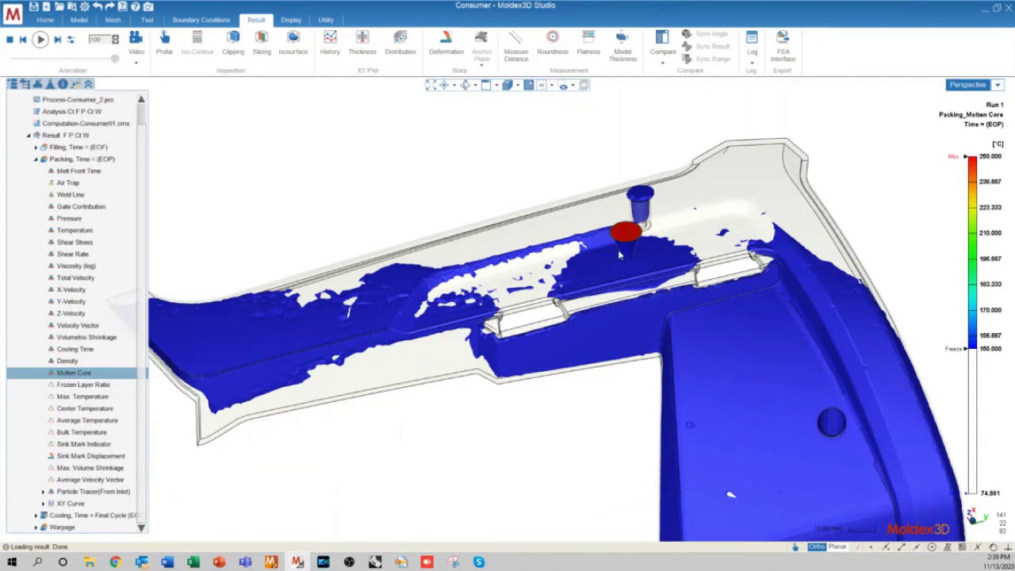
scroll(651, 408, down, 4)
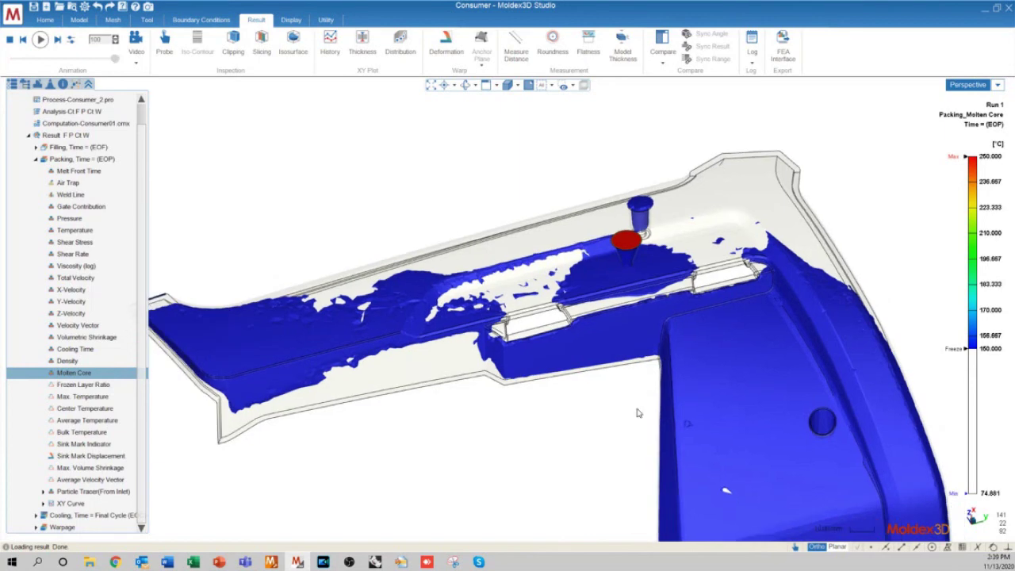
middle_drag(657, 437, 612, 274)
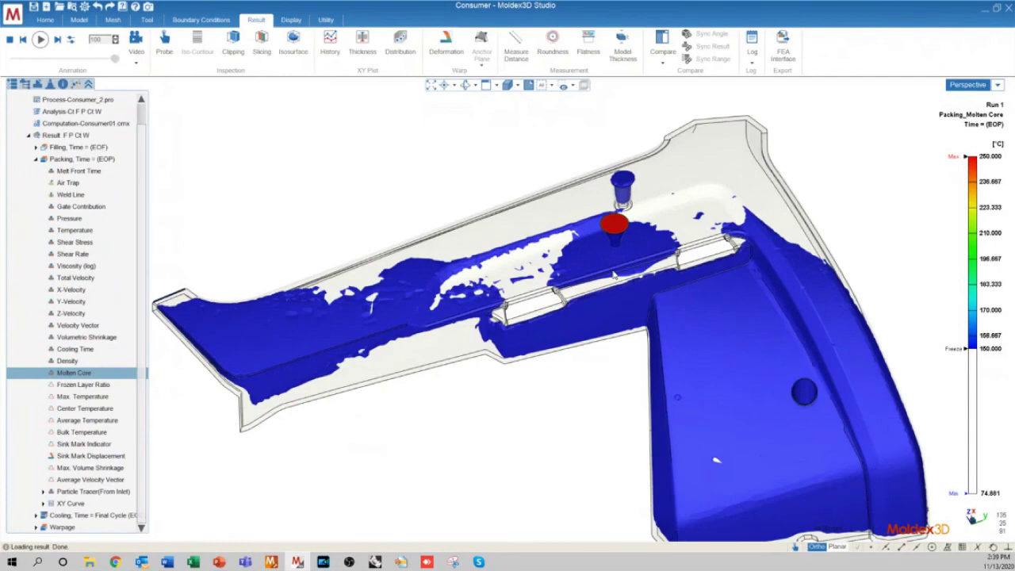
scroll(614, 275, up, 3)
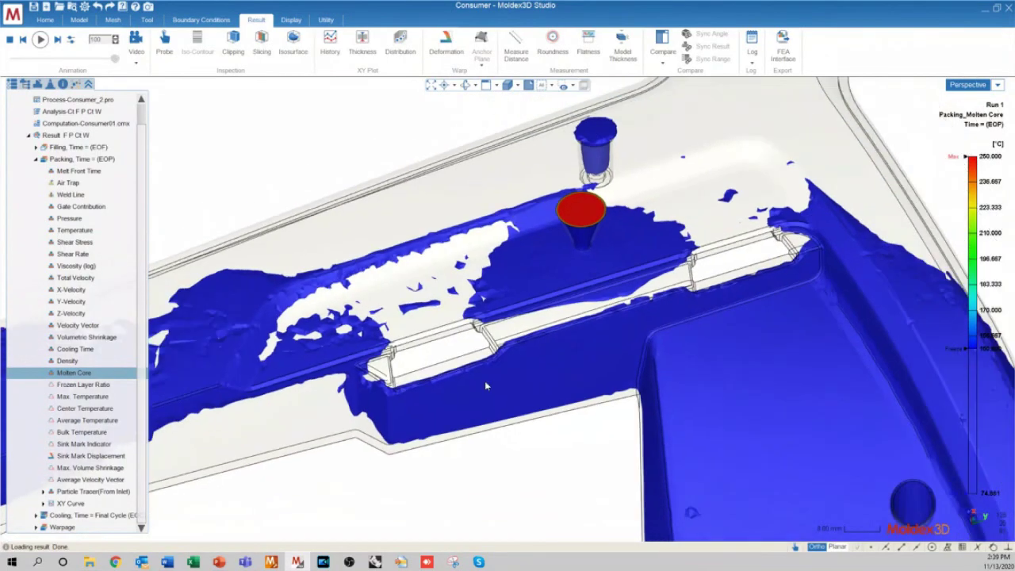
scroll(486, 386, down, 5)
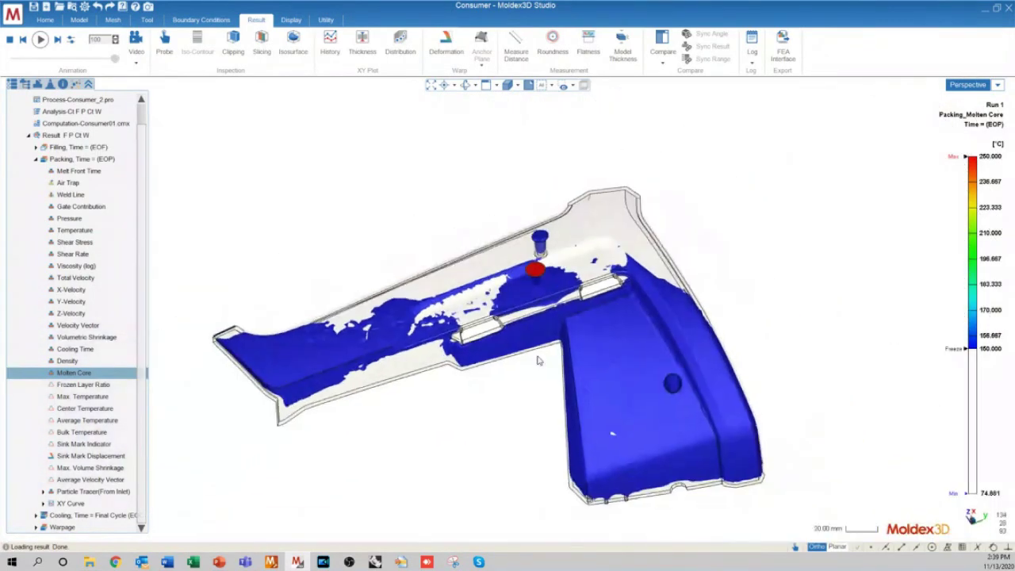
Recheck the Packing Pressure around the gate, and display the Packing Volumetric Shrinkage result over the whole part.
click(70, 218)
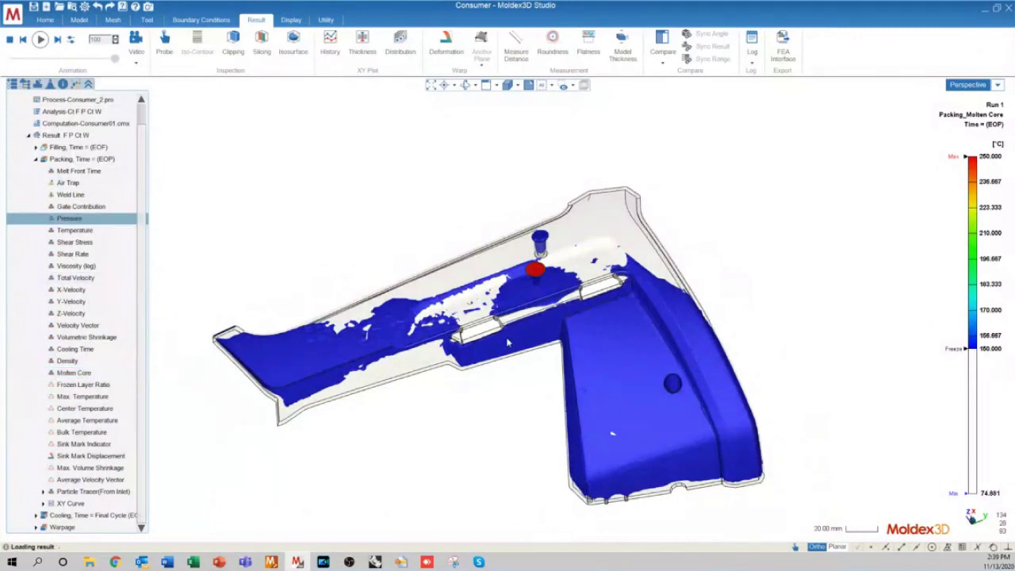
scroll(536, 282, up, 4)
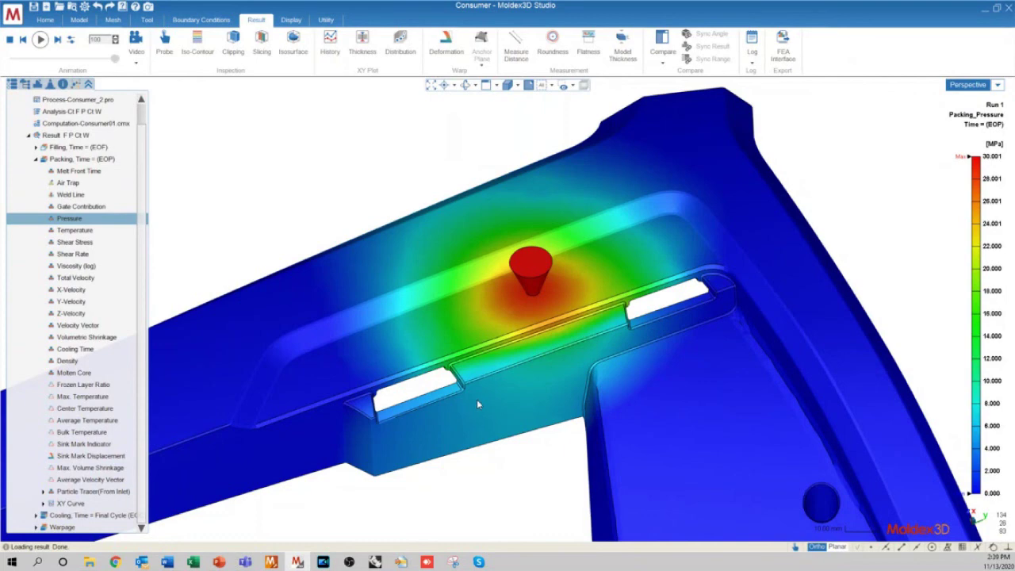
click(80, 338)
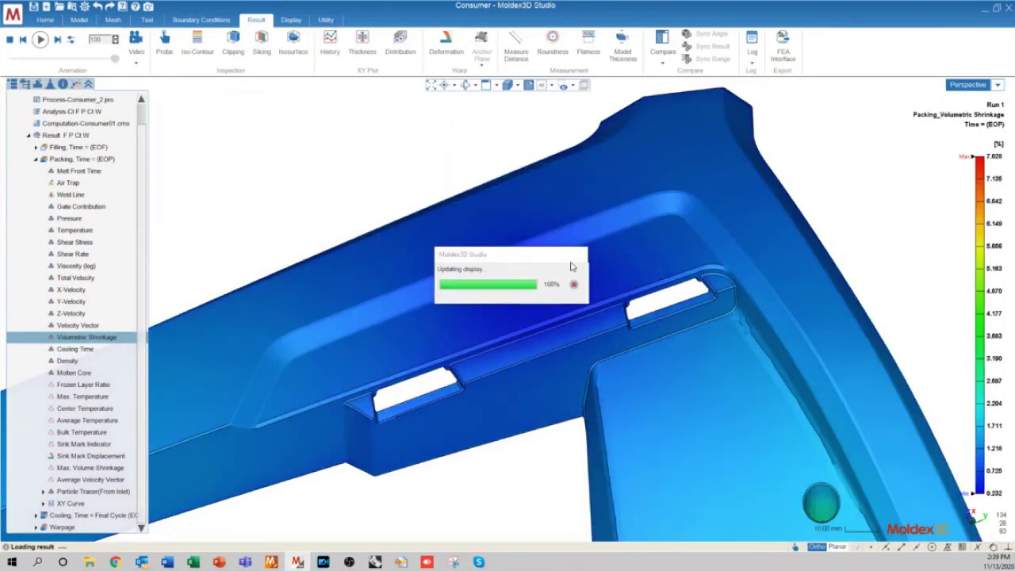
scroll(595, 229, down, 5)
middle_drag(489, 452, 428, 317)
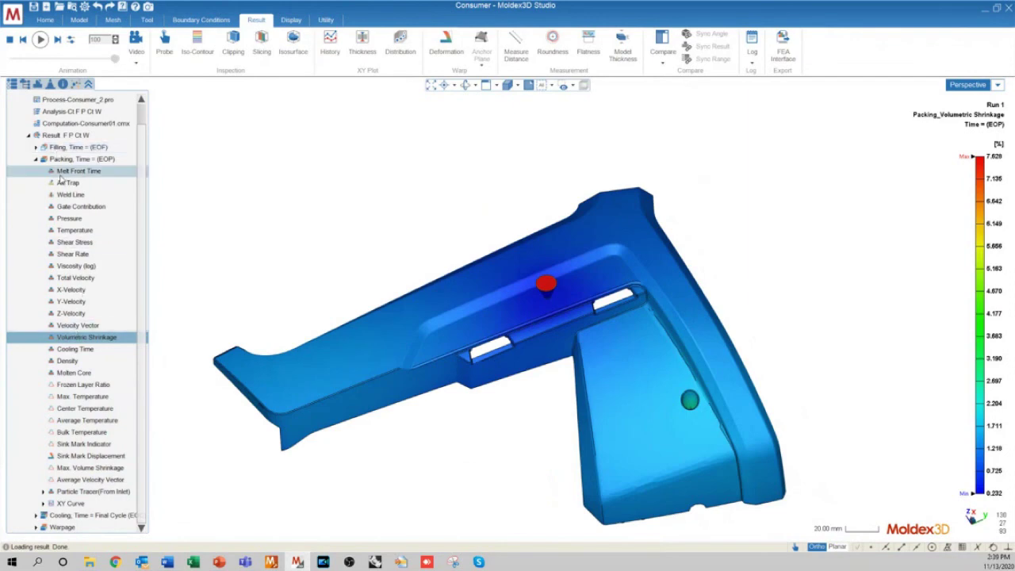
scroll(421, 460, up, 2)
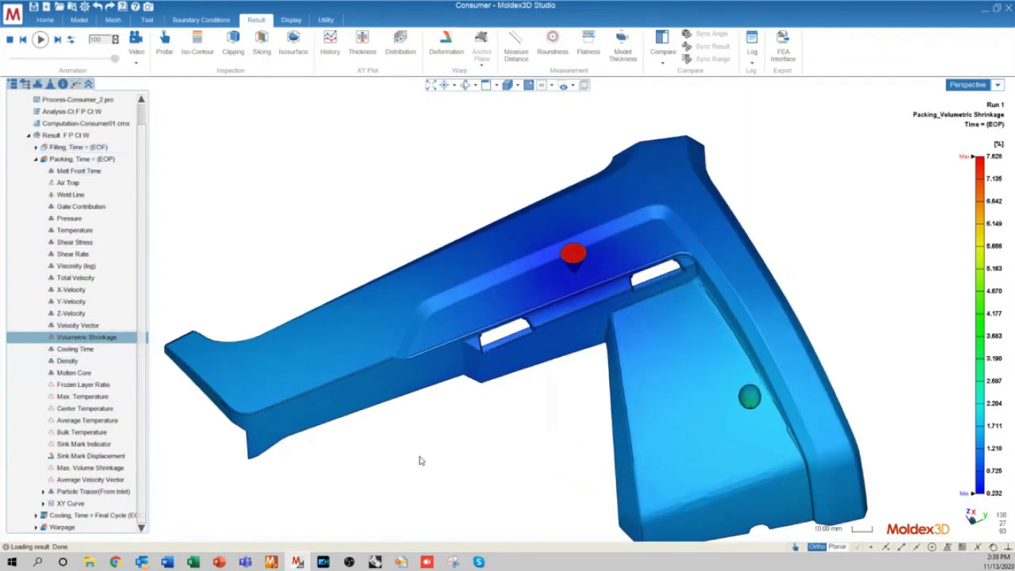
Lower the upper limit of the Packing Volumetric Shrinkage colour scale to about 1.63 %.
middle_drag(420, 461, 544, 390)
scroll(586, 314, down, 4)
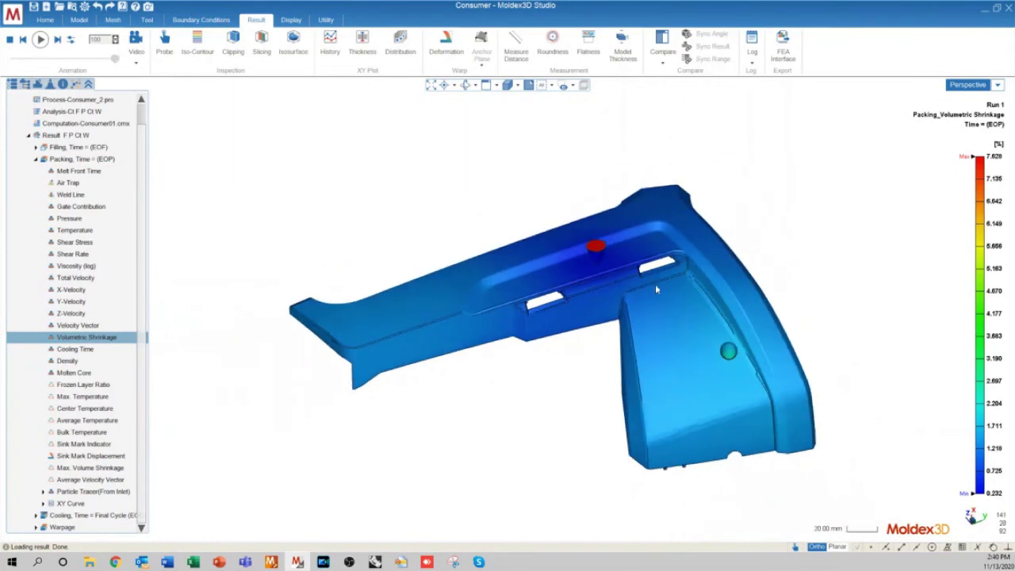
middle_drag(607, 280, 567, 314)
scroll(612, 298, up, 3)
scroll(530, 232, down, 3)
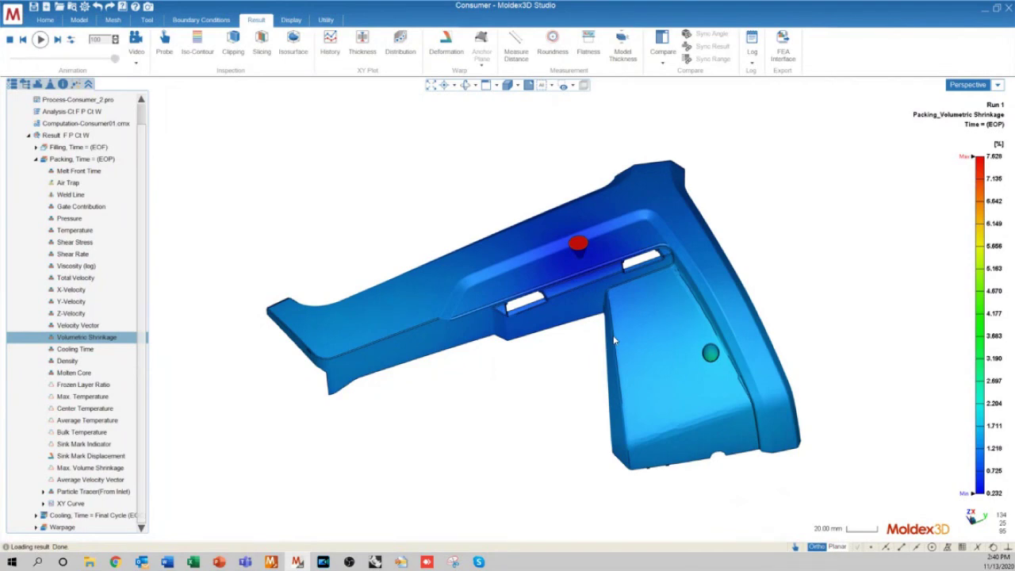
middle_drag(613, 340, 622, 363)
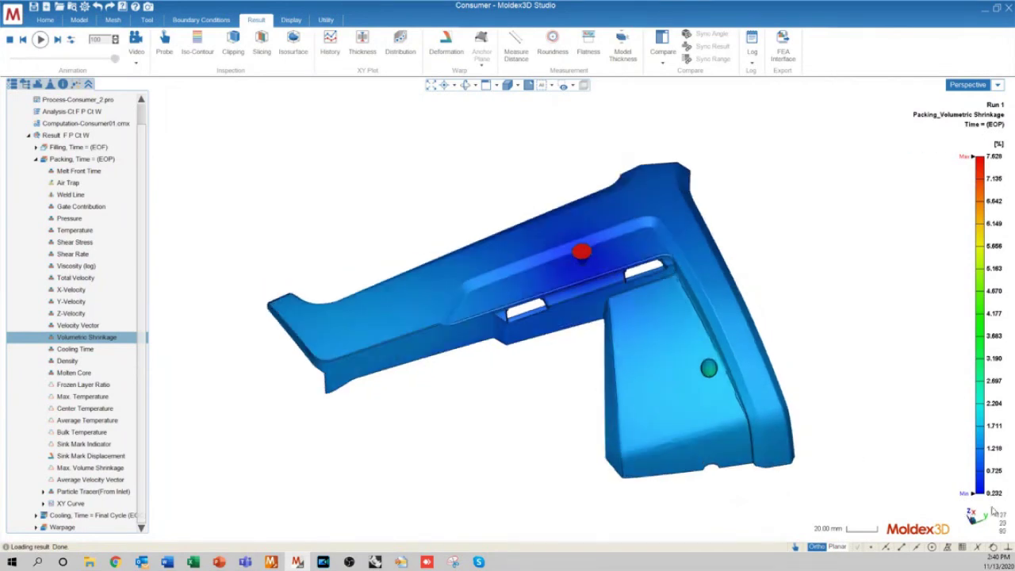
drag(980, 156, 977, 429)
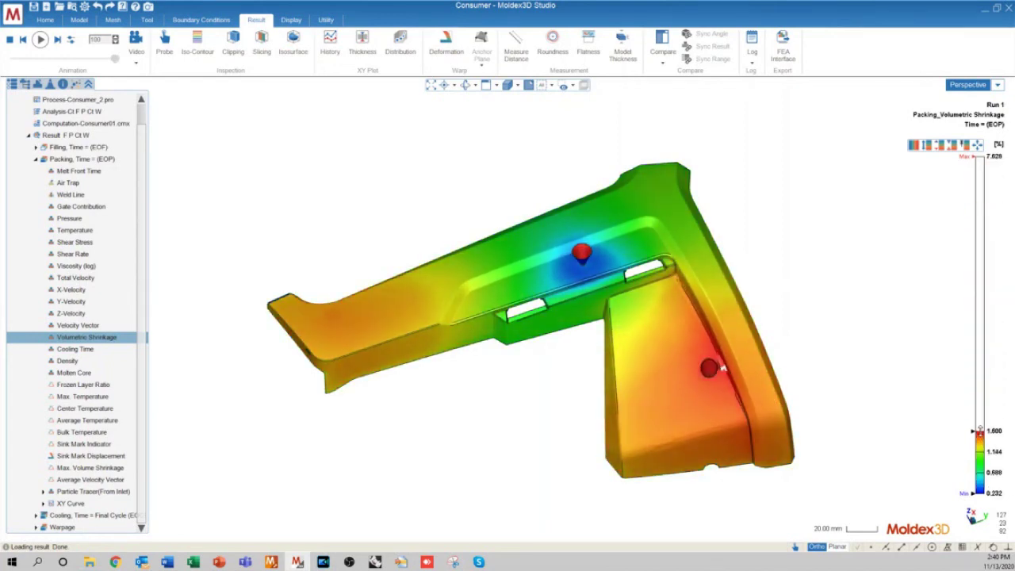
Examine the volumetric shrinkage around the gate and slots and compare it with the large panel.
middle_drag(677, 346, 694, 309)
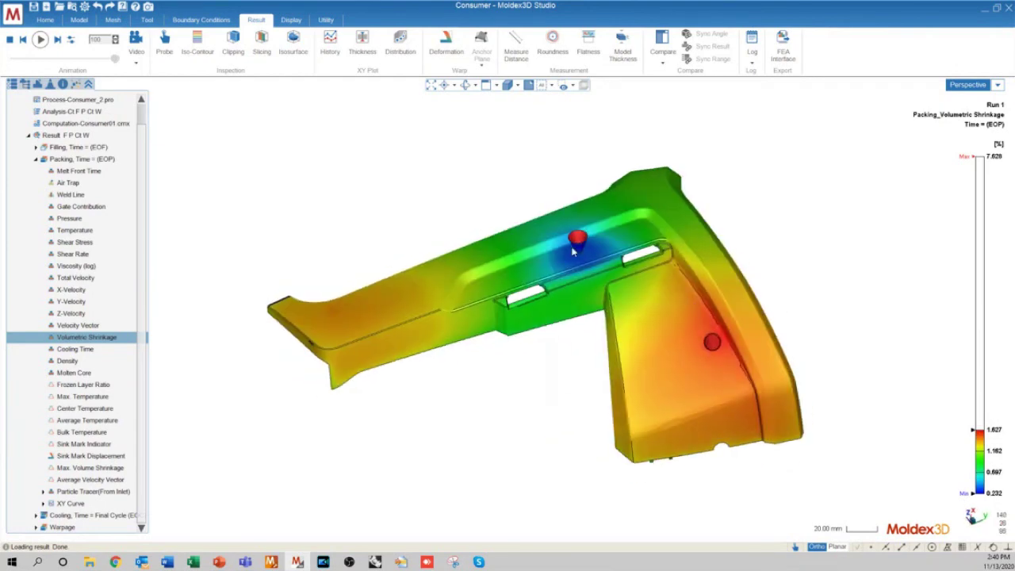
scroll(573, 251, up, 1)
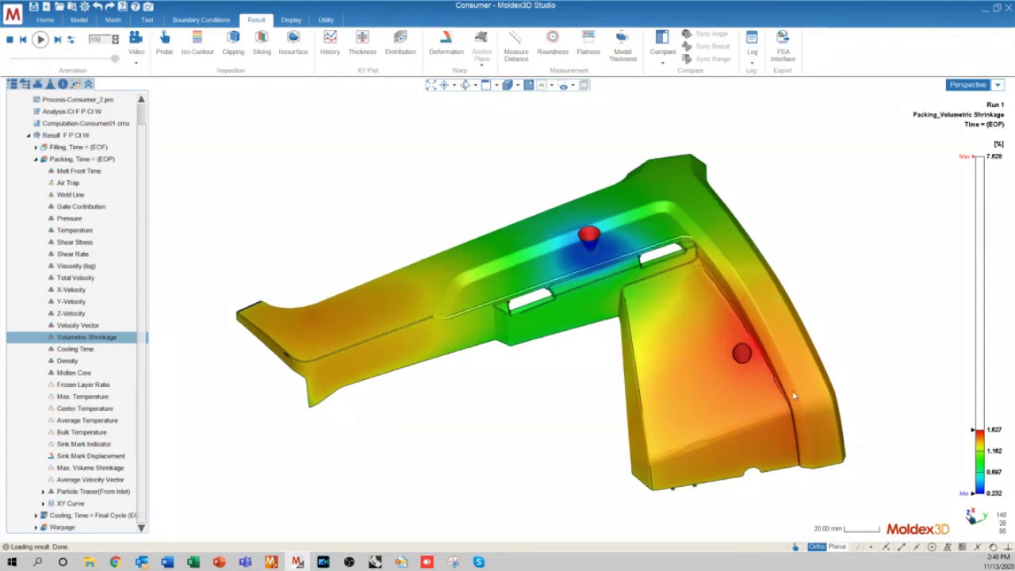
scroll(670, 329, up, 1)
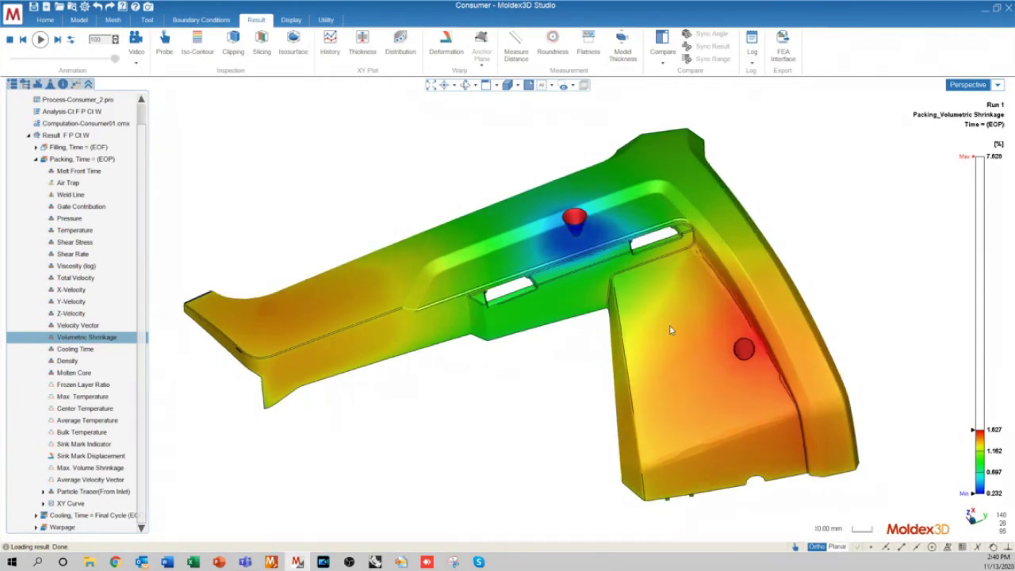
scroll(670, 329, up, 5)
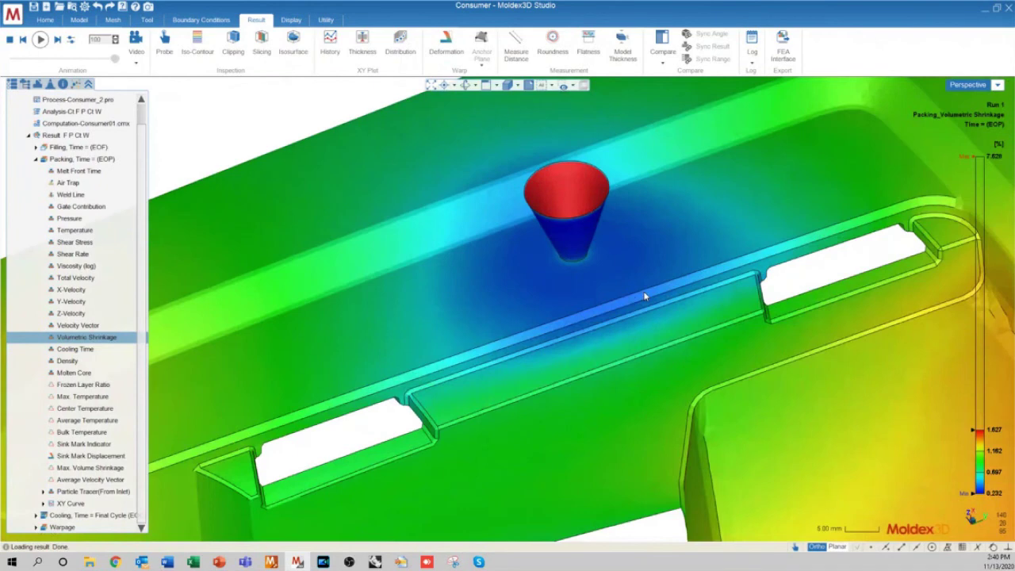
scroll(572, 279, down, 4)
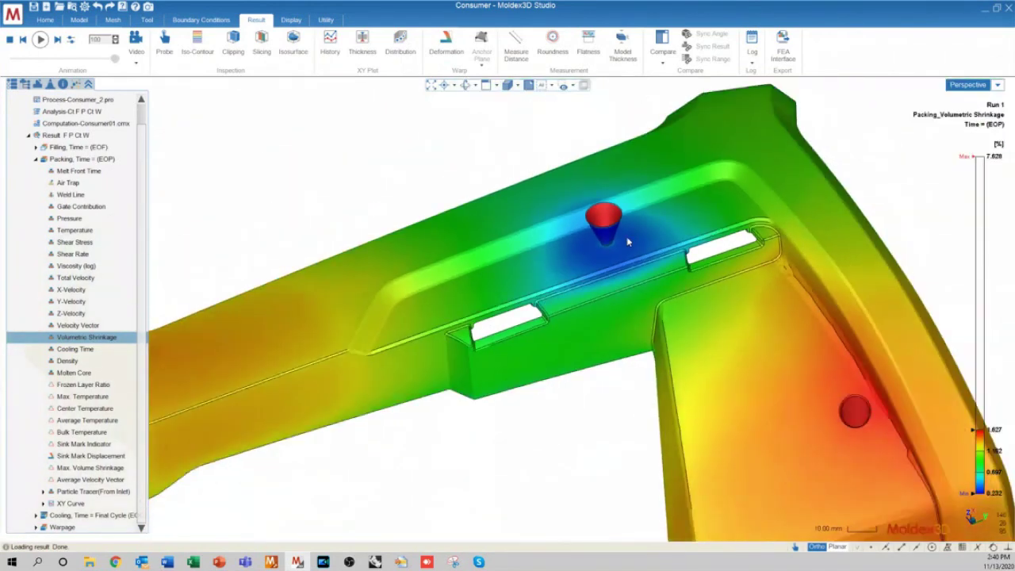
scroll(634, 241, down, 5)
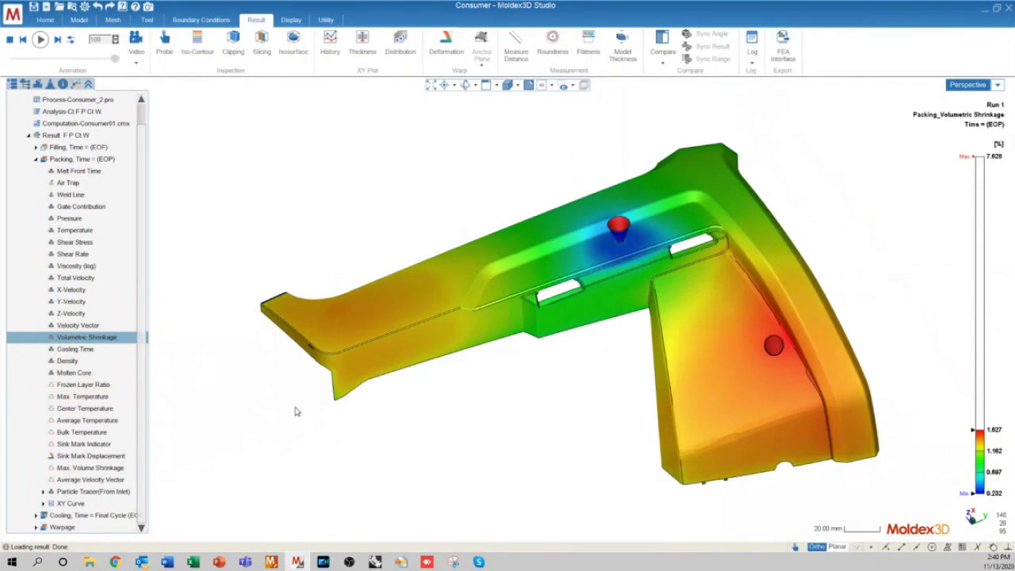
Examine the volumetric shrinkage at the end of the arm and compare it across the whole part from several angles.
scroll(295, 411, up, 3)
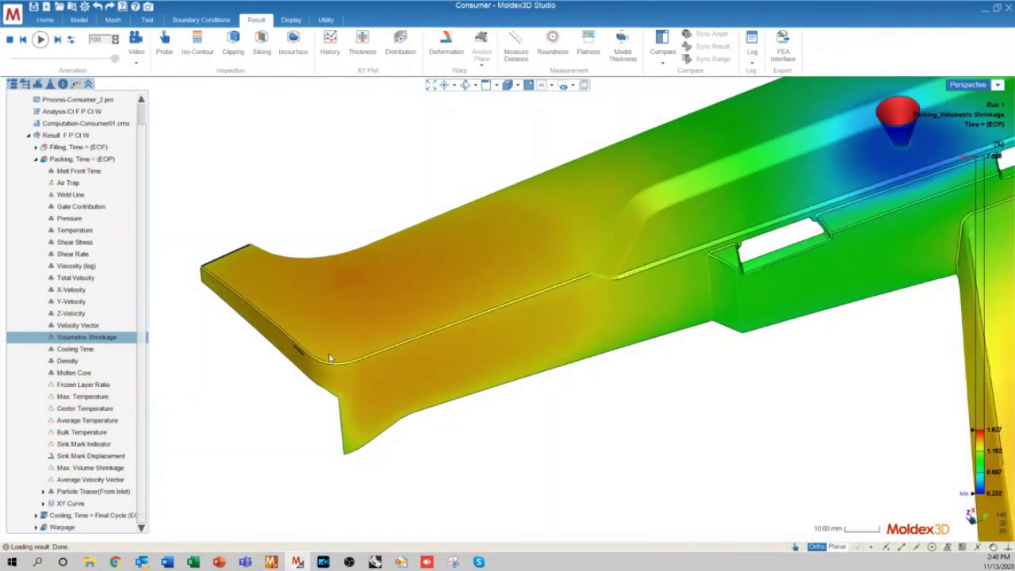
scroll(292, 401, down, 2)
middle_drag(292, 402, 424, 389)
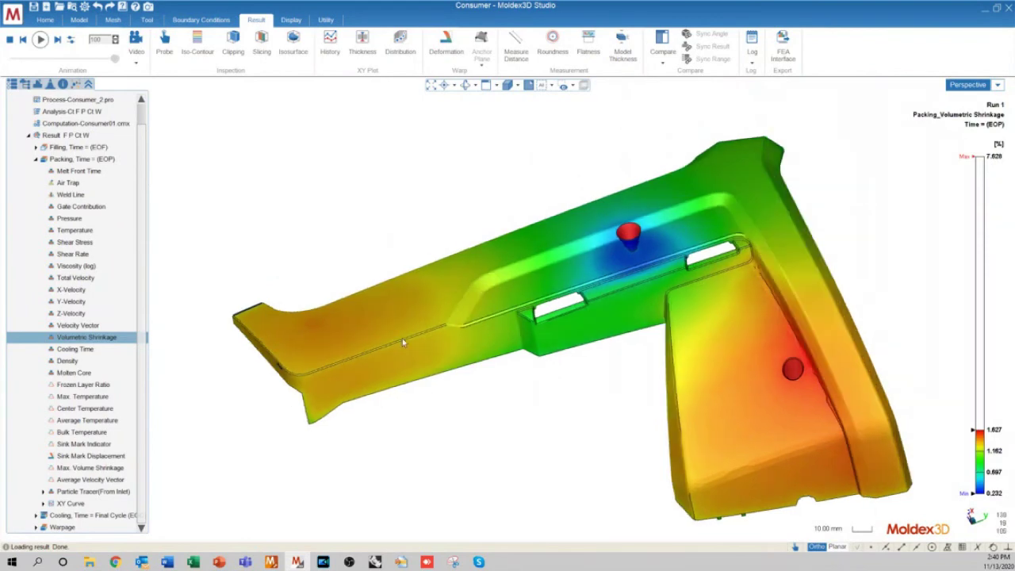
middle_drag(725, 403, 845, 399)
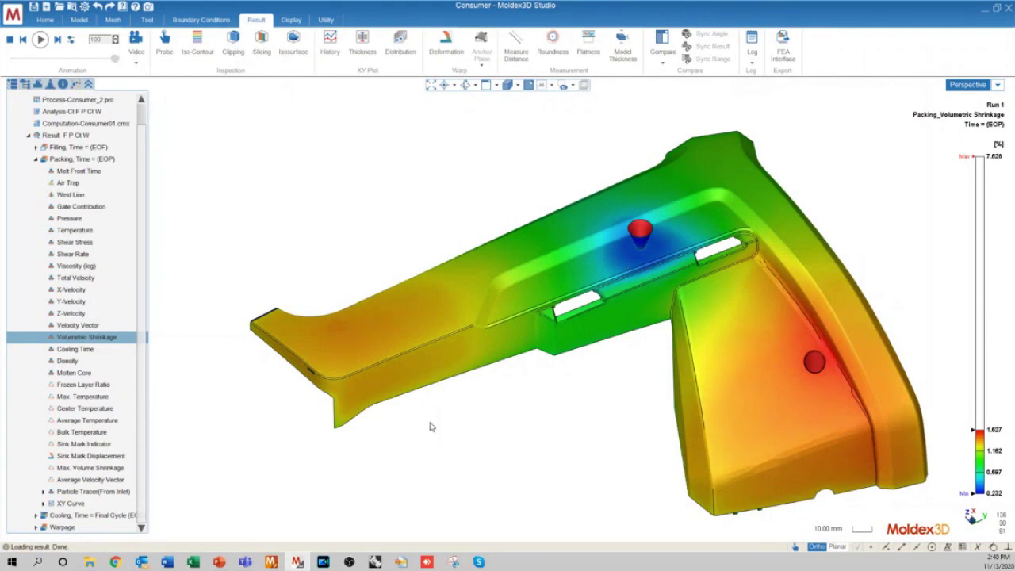
scroll(431, 427, down, 2)
scroll(523, 460, up, 3)
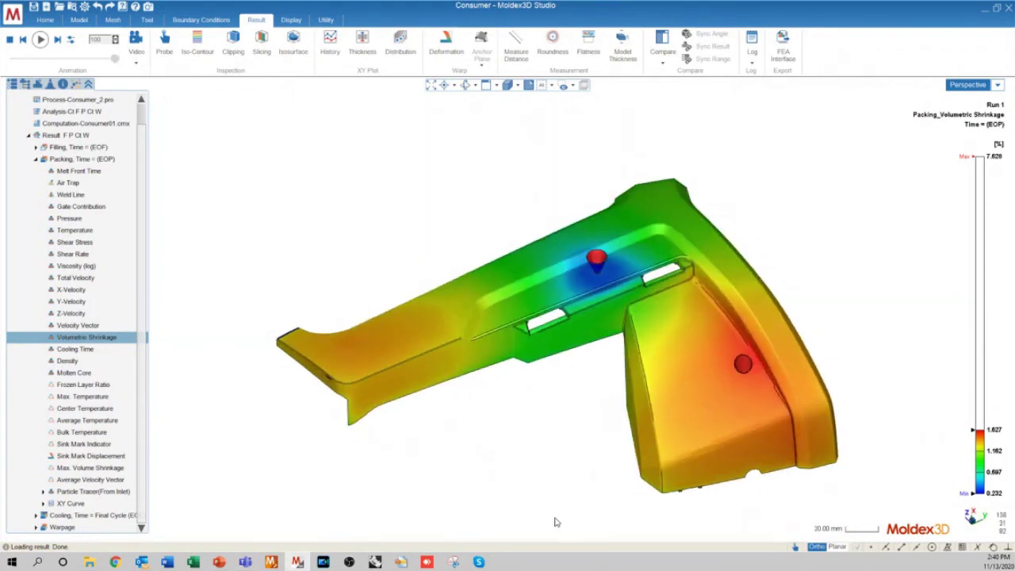
middle_drag(478, 460, 267, 332)
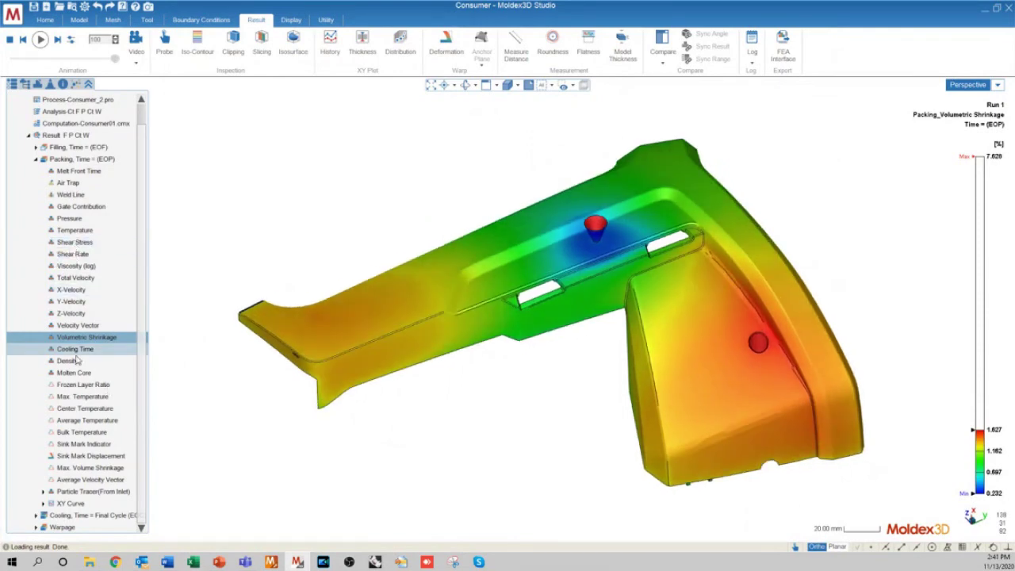
Check the Result Advisor for Packing Z-Velocity, and open it for Packing Pressure and highlight its description text.
click(70, 314)
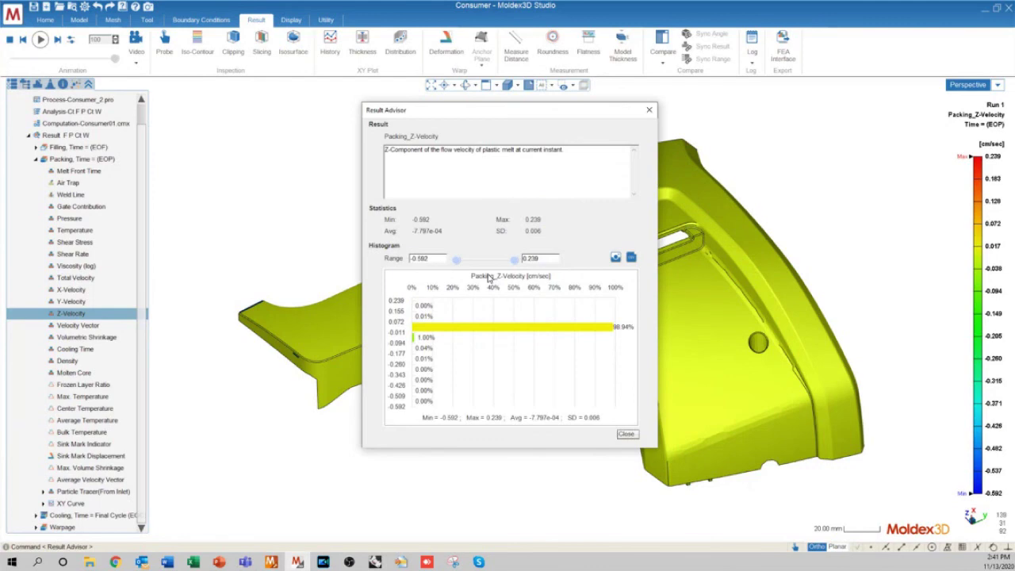
click(649, 110)
click(69, 218)
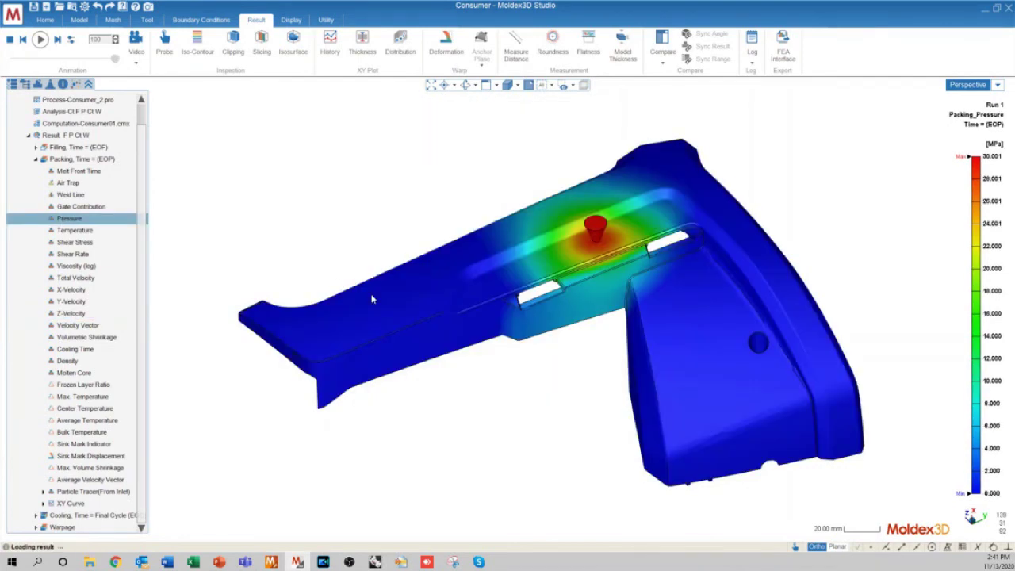
drag(385, 150, 519, 210)
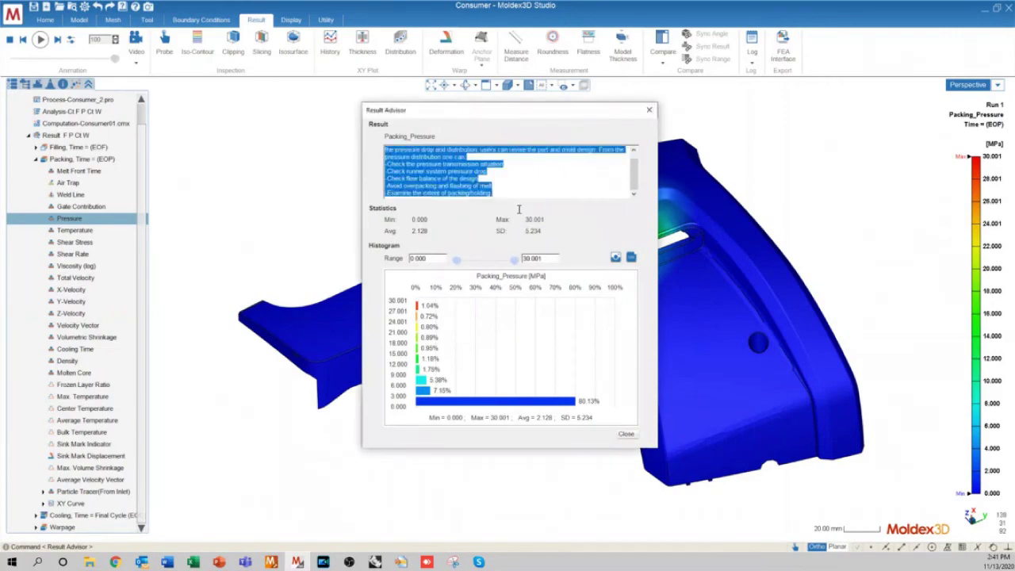